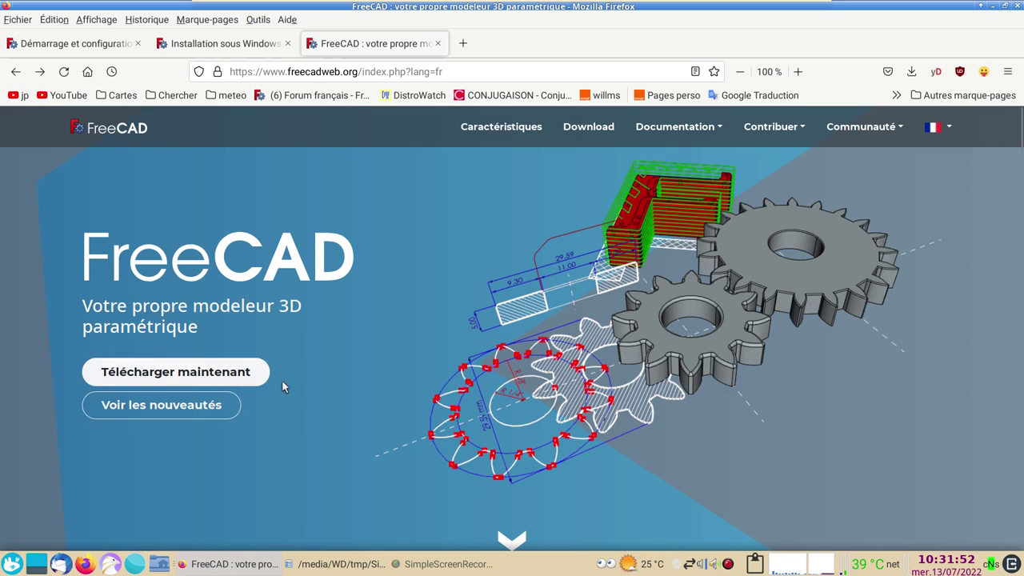
Step: Open the FreeCAD download page and download the 64-bit Linux AppImage
{"action": "left_click", "coordinate": [238, 382]}
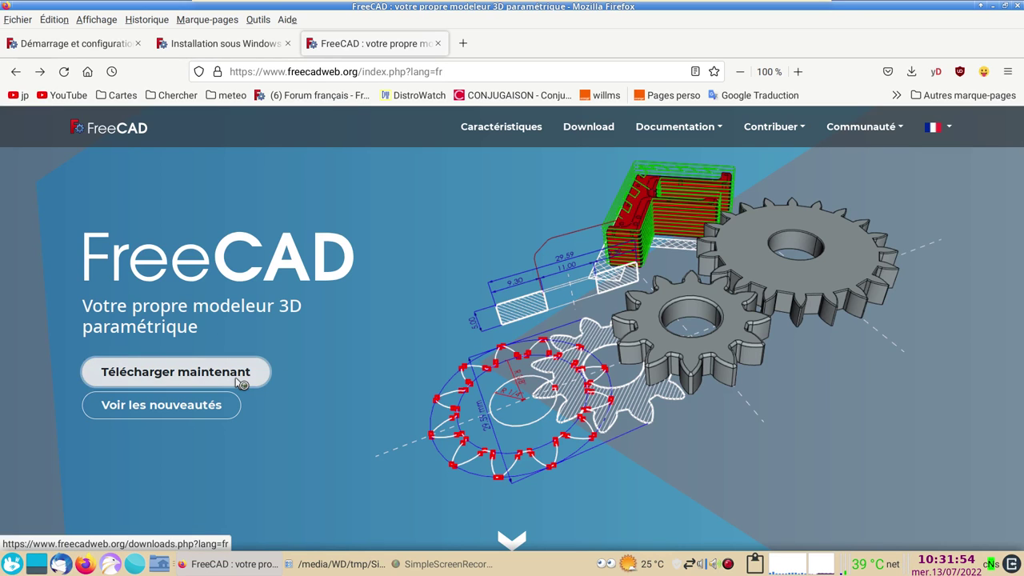
{"action": "scroll", "coordinate": [338, 364], "scroll_direction": "down", "scroll_amount": 3}
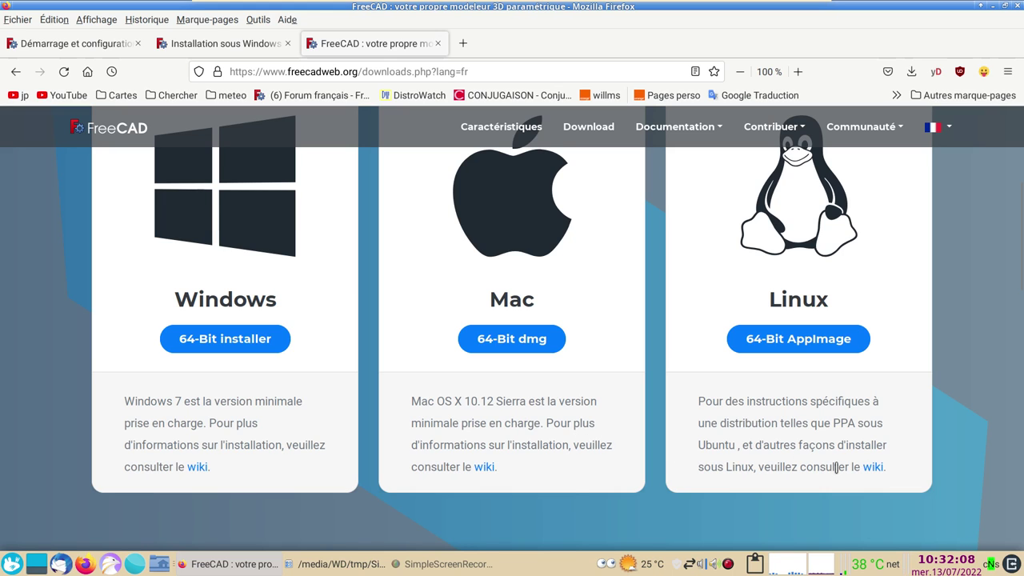
{"action": "scroll", "coordinate": [817, 440], "scroll_direction": "up", "scroll_amount": 2}
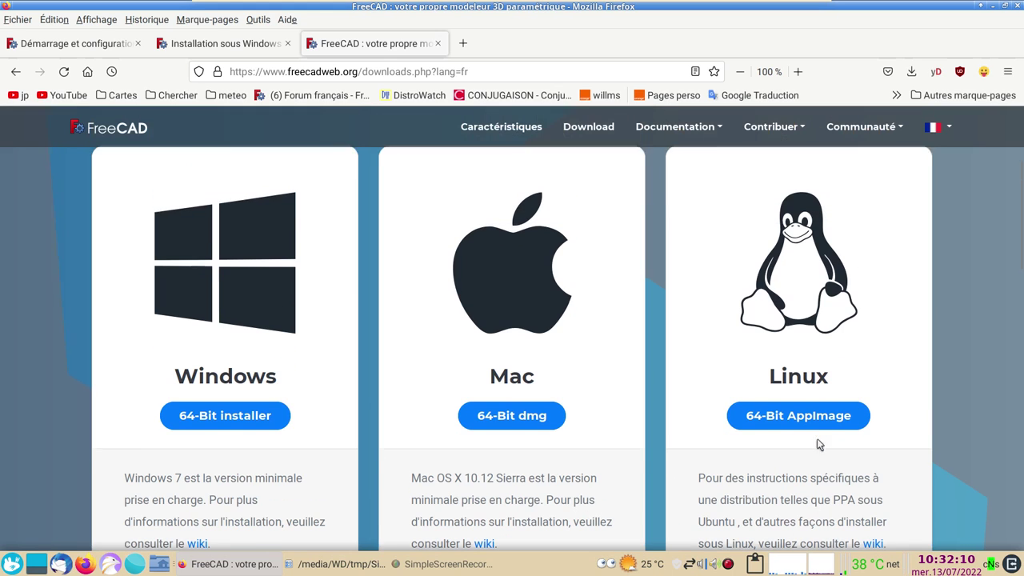
{"action": "left_click", "coordinate": [816, 440]}
Step: Open the Linux Conda development build, then bring up the application launcher
{"action": "scroll", "coordinate": [821, 446], "scroll_direction": "down", "scroll_amount": 2}
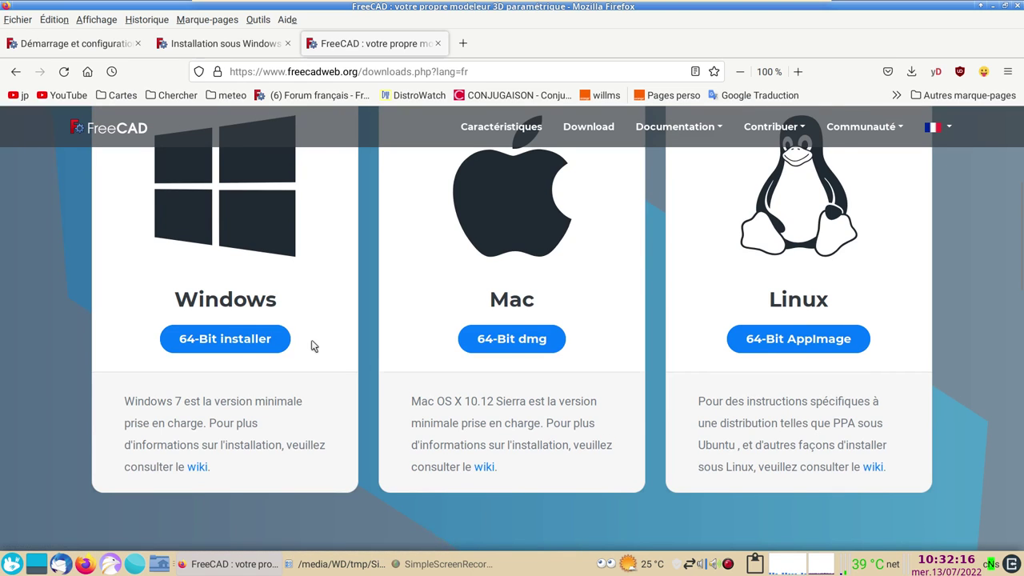
{"action": "scroll", "coordinate": [312, 344], "scroll_direction": "down", "scroll_amount": 6}
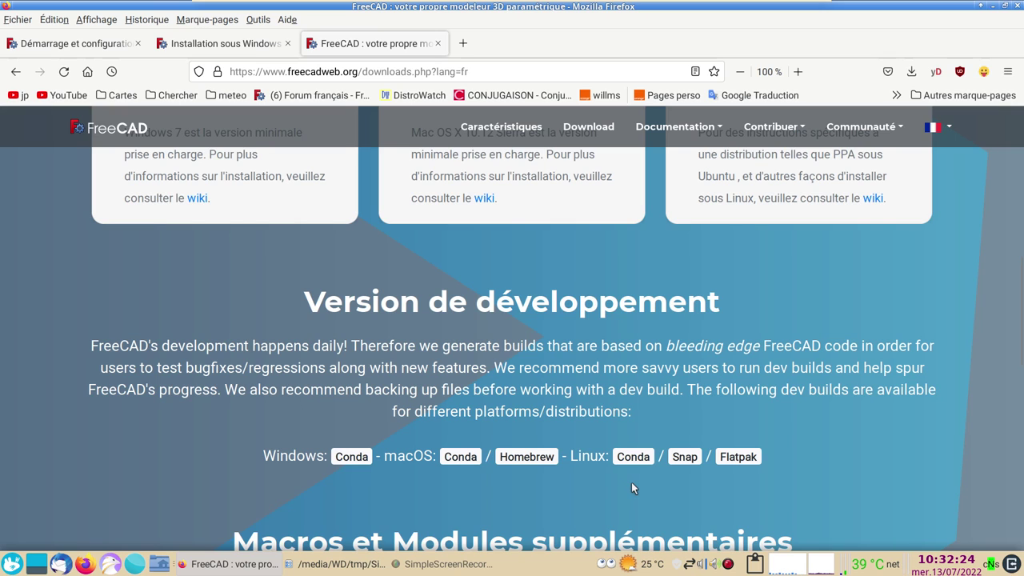
{"action": "left_click", "coordinate": [627, 462]}
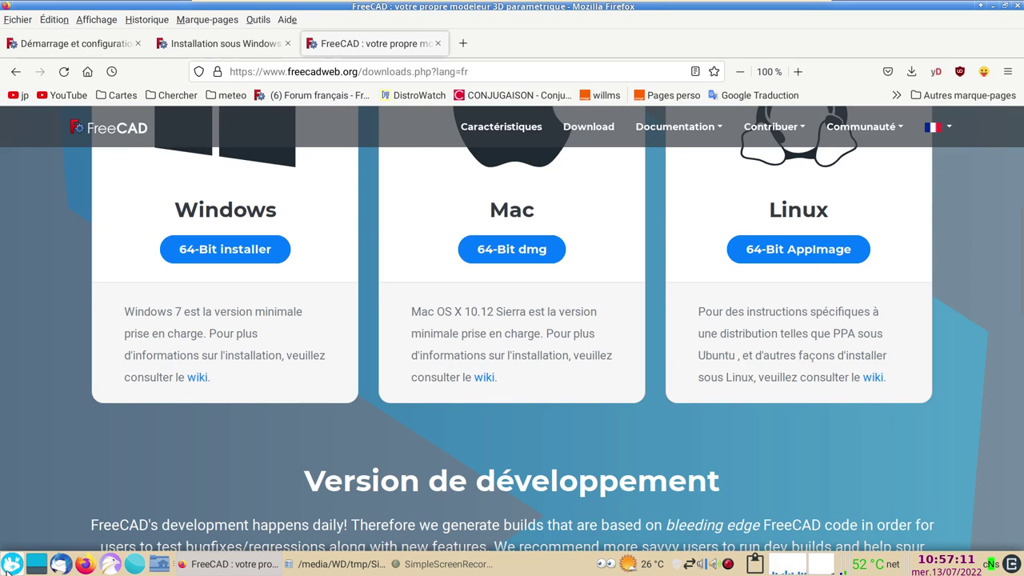
{"action": "left_click", "coordinate": [13, 564]}
Step: Launch FreeCAD 0.20 from the launcher and glance at the Outils menu without choosing anything
{"action": "left_click", "coordinate": [244, 100]}
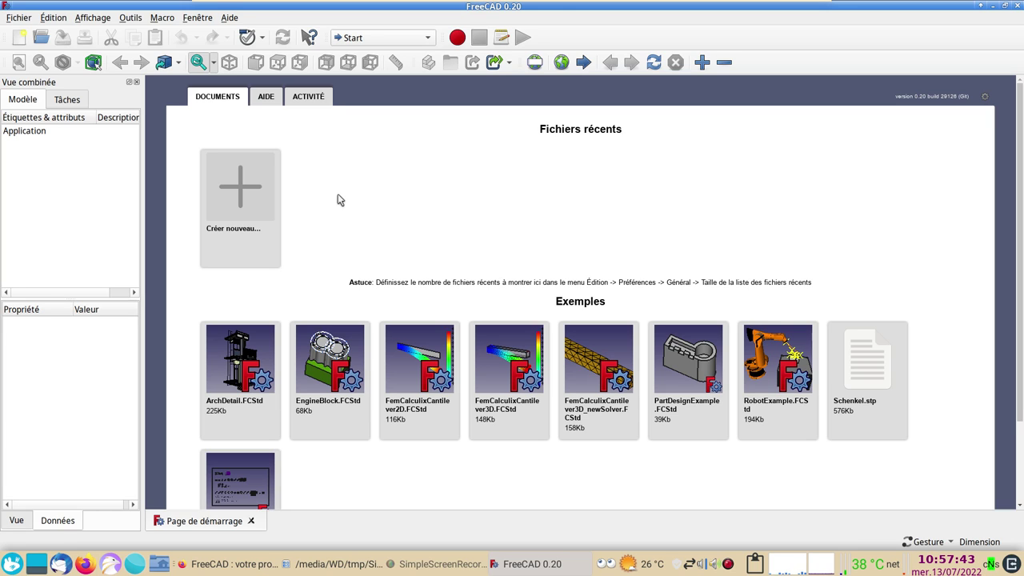
{"action": "left_click", "coordinate": [132, 19]}
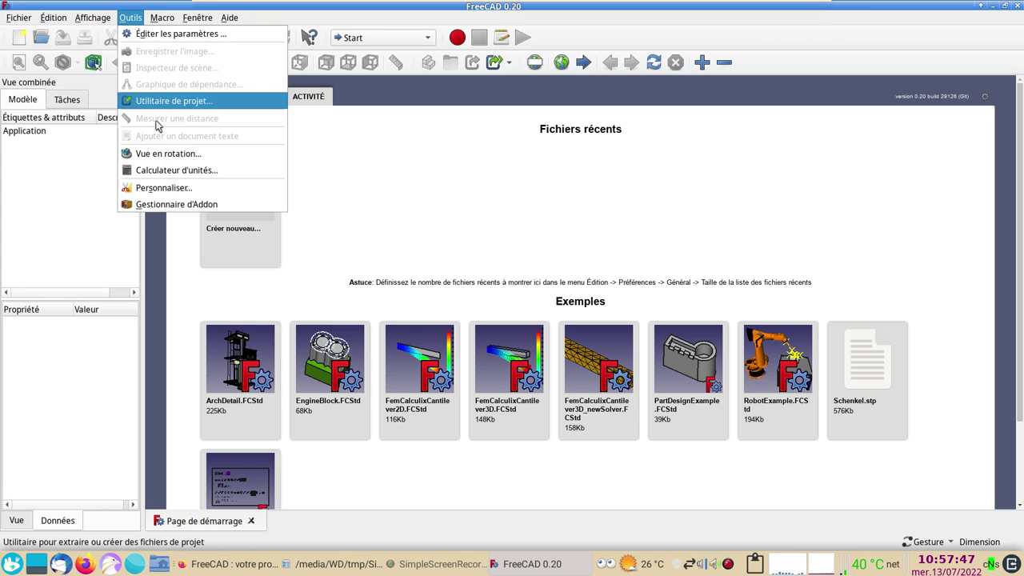
{"action": "left_click", "coordinate": [179, 206]}
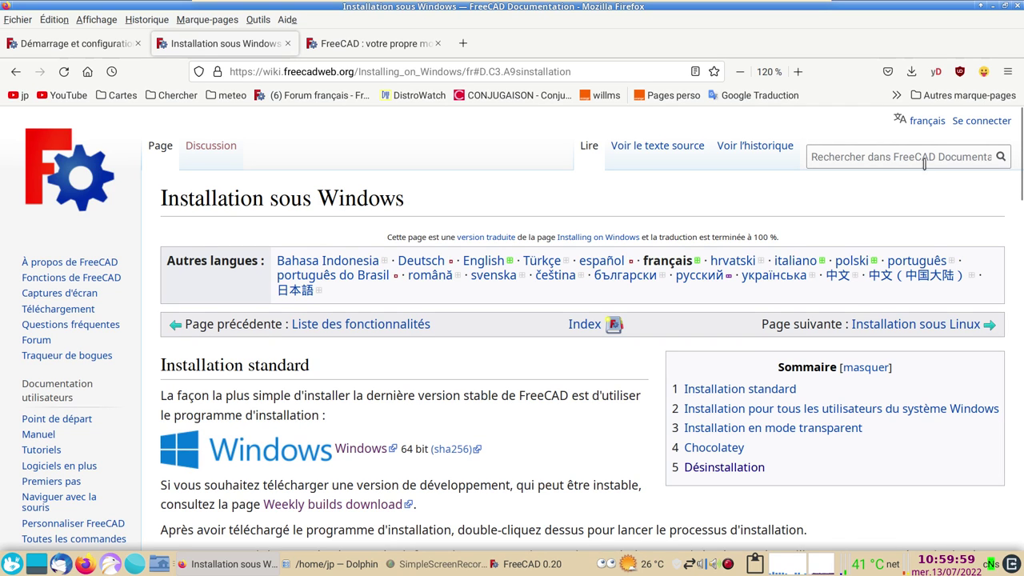
Step: Read through 'Installation sous Windows', then switch to the 'Démarrage et configuration' page
{"action": "scroll", "coordinate": [472, 392], "scroll_direction": "down", "scroll_amount": 3}
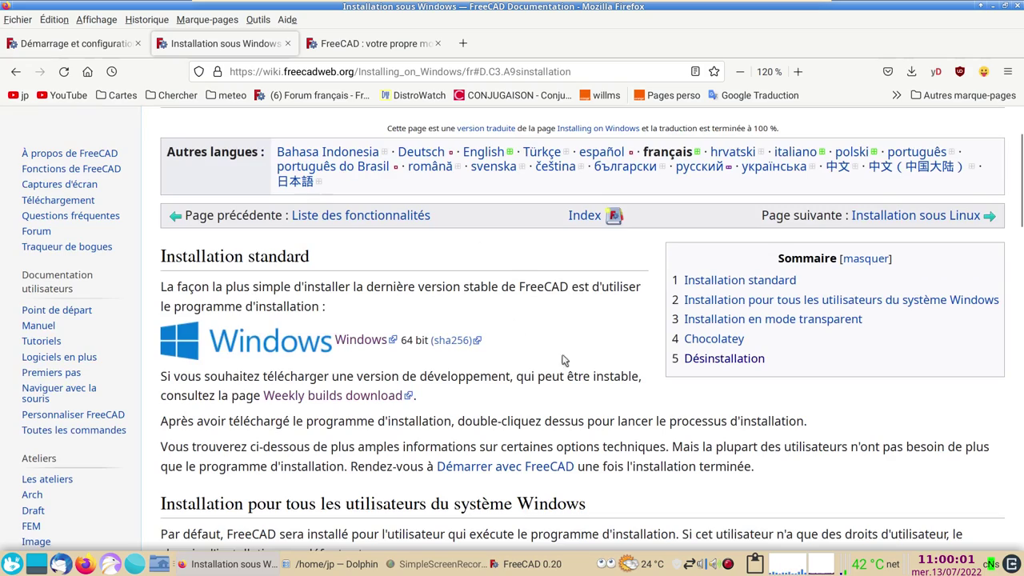
{"action": "scroll", "coordinate": [512, 375], "scroll_direction": "up", "scroll_amount": 3}
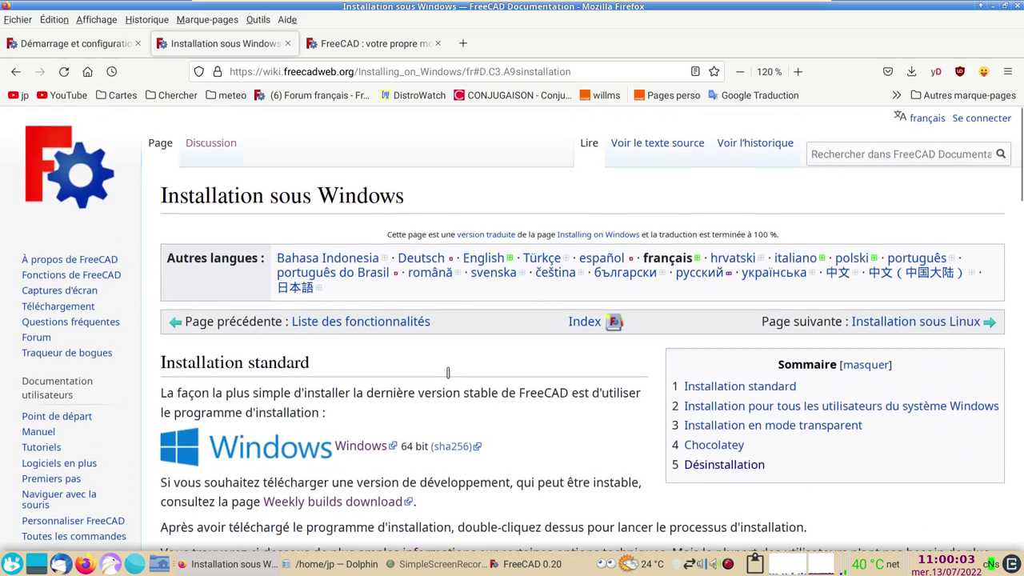
{"action": "scroll", "coordinate": [448, 374], "scroll_direction": "down", "scroll_amount": 3}
{"action": "scroll", "coordinate": [368, 354], "scroll_direction": "down", "scroll_amount": 10}
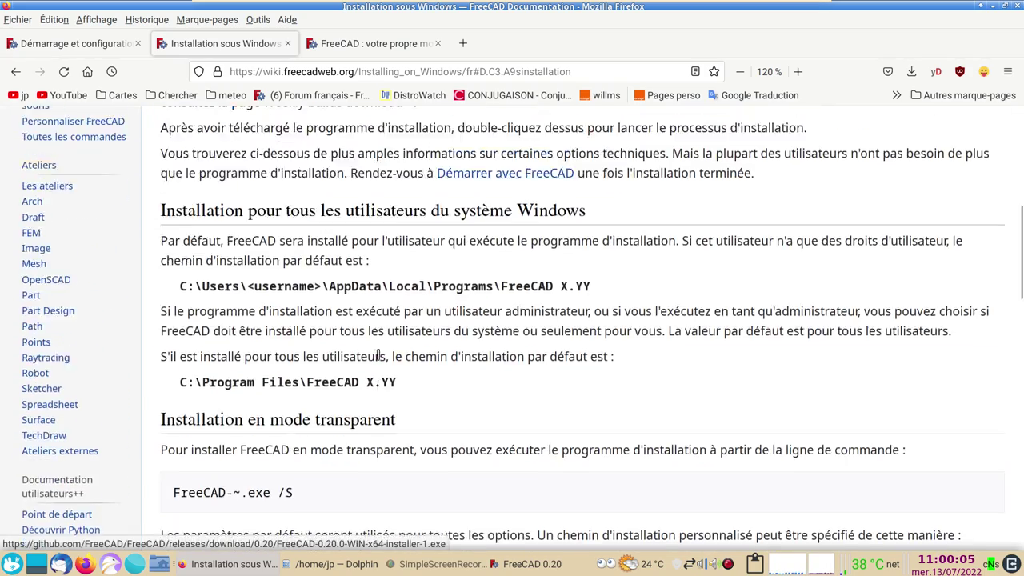
{"action": "scroll", "coordinate": [380, 354], "scroll_direction": "down", "scroll_amount": 12}
{"action": "scroll", "coordinate": [381, 354], "scroll_direction": "down", "scroll_amount": 7}
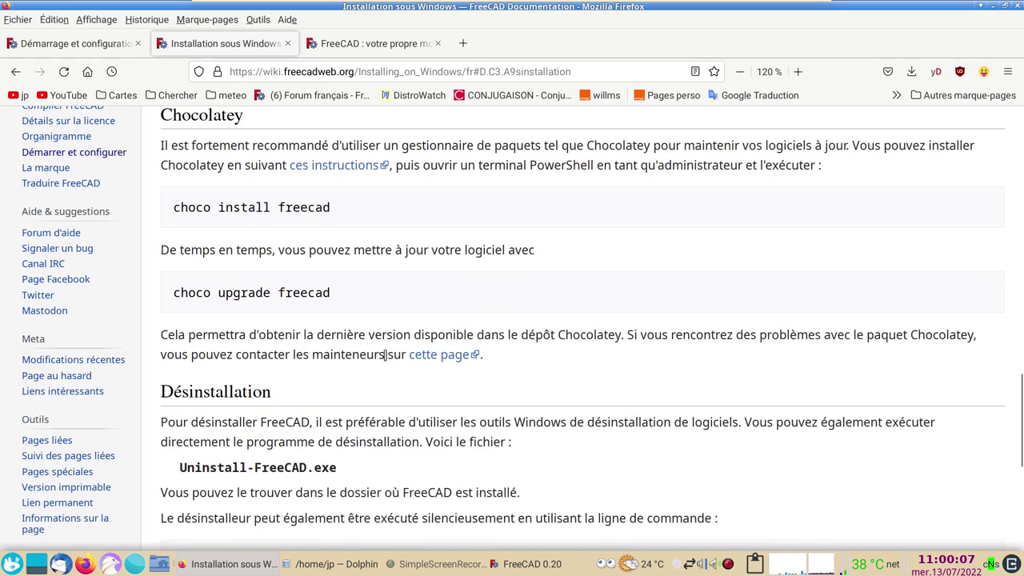
{"action": "scroll", "coordinate": [385, 355], "scroll_direction": "down", "scroll_amount": 5}
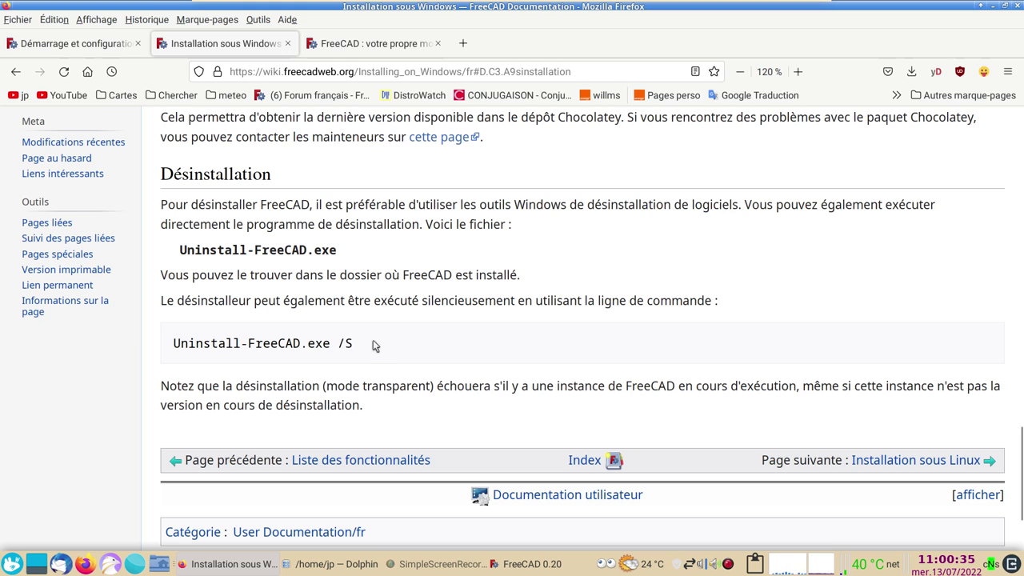
{"action": "left_click", "coordinate": [71, 43]}
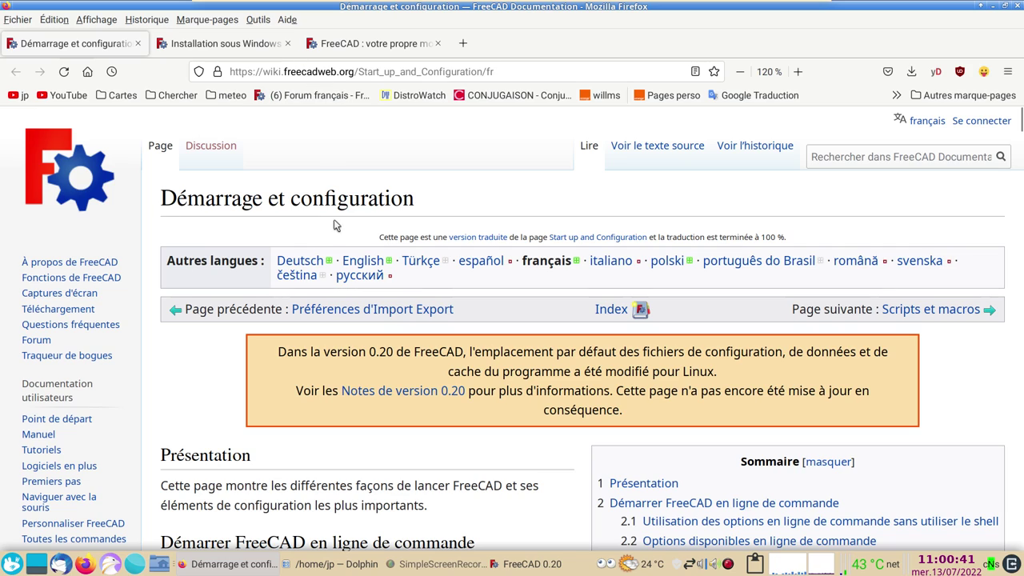
Step: Scroll down to the 'Informations relatives à l'utilisateur' table of UserAppData and parameter paths
{"action": "scroll", "coordinate": [351, 288], "scroll_direction": "down", "scroll_amount": 1}
{"action": "scroll", "coordinate": [352, 304], "scroll_direction": "down", "scroll_amount": 3}
{"action": "scroll", "coordinate": [384, 328], "scroll_direction": "down", "scroll_amount": 3}
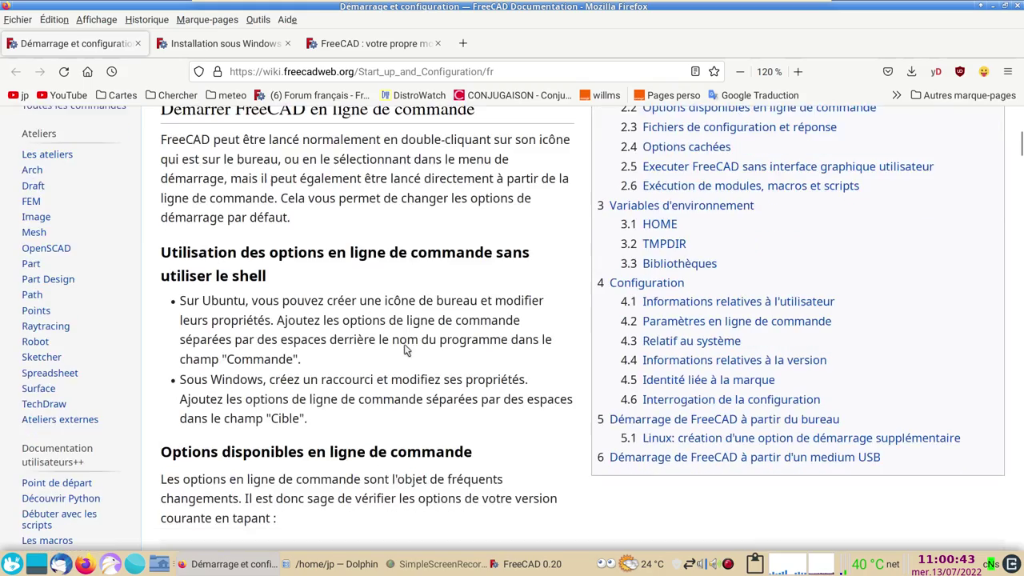
{"action": "scroll", "coordinate": [405, 346], "scroll_direction": "down", "scroll_amount": 4}
{"action": "scroll", "coordinate": [407, 348], "scroll_direction": "down", "scroll_amount": 2}
{"action": "scroll", "coordinate": [408, 349], "scroll_direction": "down", "scroll_amount": 2}
{"action": "scroll", "coordinate": [411, 349], "scroll_direction": "down", "scroll_amount": 3}
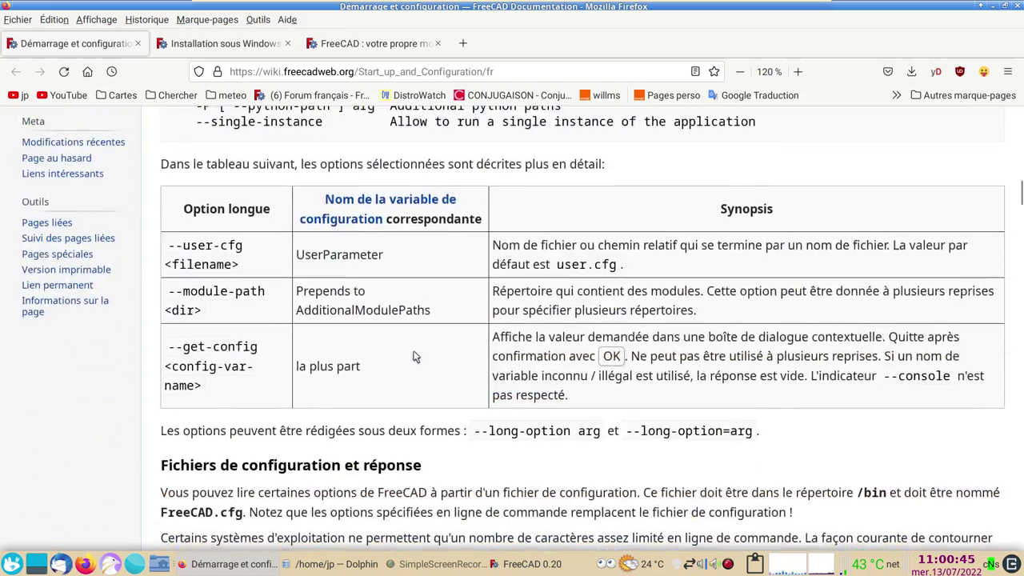
{"action": "scroll", "coordinate": [413, 349], "scroll_direction": "down", "scroll_amount": 2}
{"action": "scroll", "coordinate": [414, 352], "scroll_direction": "down", "scroll_amount": 3}
{"action": "scroll", "coordinate": [415, 352], "scroll_direction": "down", "scroll_amount": 2}
{"action": "scroll", "coordinate": [416, 354], "scroll_direction": "down", "scroll_amount": 3}
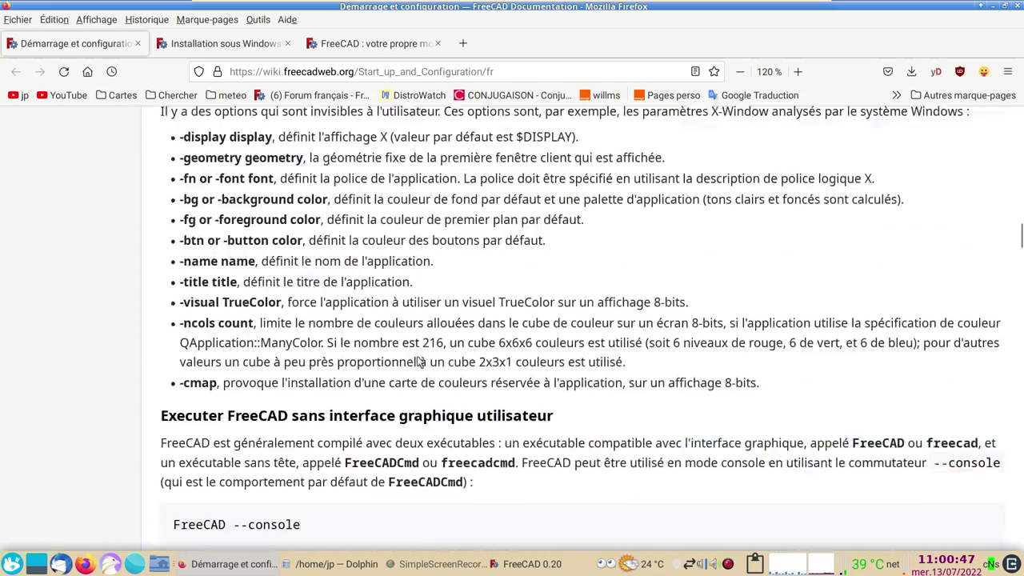
{"action": "scroll", "coordinate": [418, 356], "scroll_direction": "down", "scroll_amount": 1}
{"action": "scroll", "coordinate": [418, 356], "scroll_direction": "down", "scroll_amount": 3}
{"action": "scroll", "coordinate": [418, 359], "scroll_direction": "down", "scroll_amount": 3}
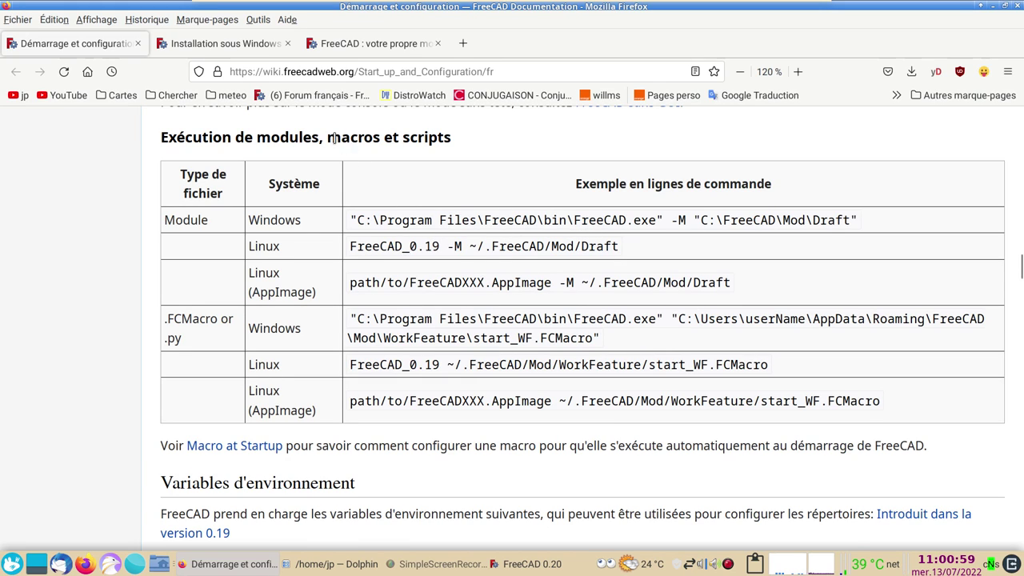
{"action": "scroll", "coordinate": [480, 328], "scroll_direction": "down", "scroll_amount": 4}
{"action": "scroll", "coordinate": [478, 335], "scroll_direction": "down", "scroll_amount": 4}
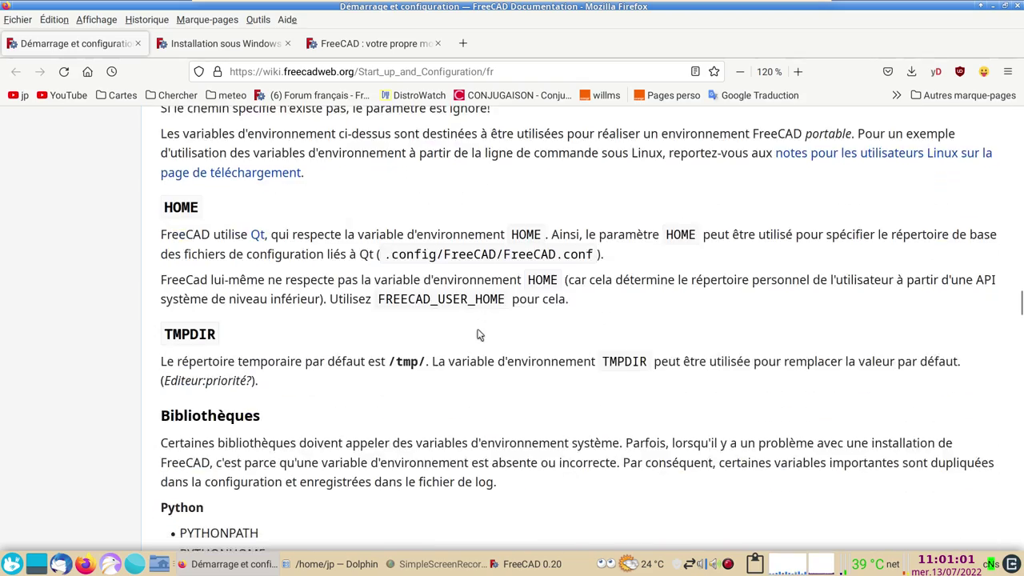
{"action": "scroll", "coordinate": [479, 335], "scroll_direction": "down", "scroll_amount": 1}
{"action": "scroll", "coordinate": [479, 332], "scroll_direction": "down", "scroll_amount": 2}
{"action": "scroll", "coordinate": [477, 331], "scroll_direction": "down", "scroll_amount": 2}
{"action": "scroll", "coordinate": [478, 328], "scroll_direction": "down", "scroll_amount": 3}
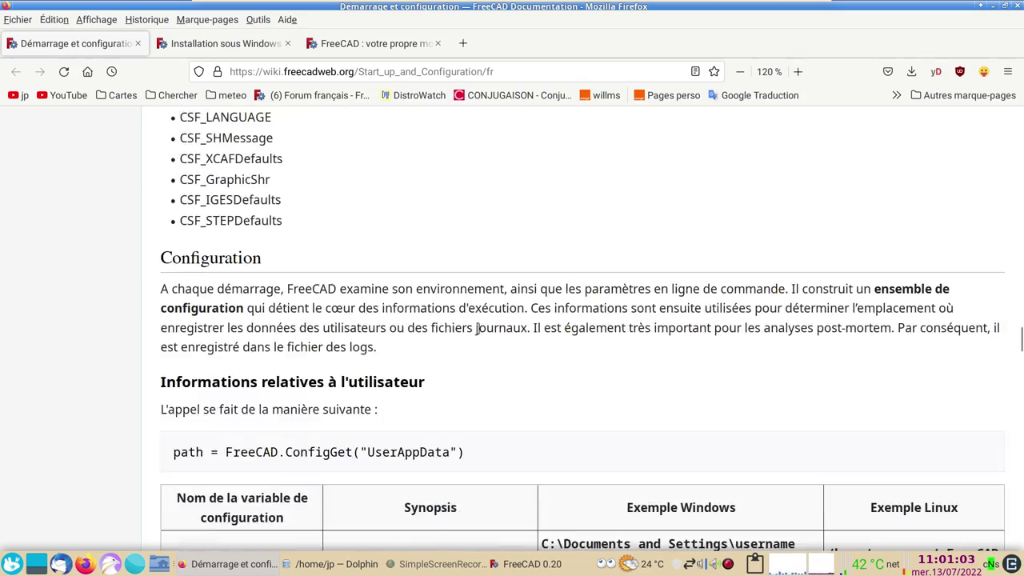
{"action": "scroll", "coordinate": [478, 328], "scroll_direction": "down", "scroll_amount": 3}
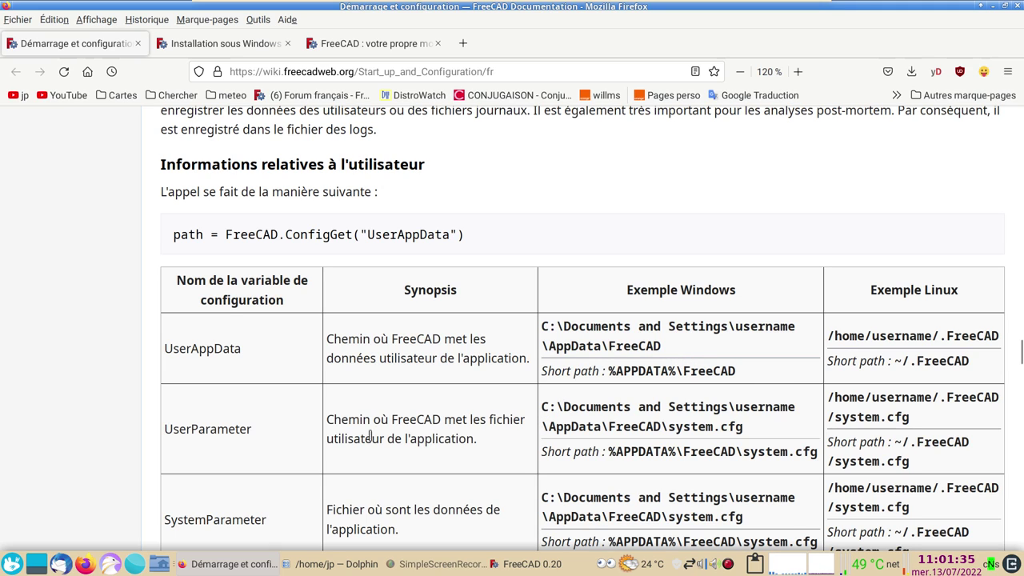
Step: In Dolphin, show hidden files and locate the FreeCAD folder inside .config
{"action": "left_click", "coordinate": [331, 568]}
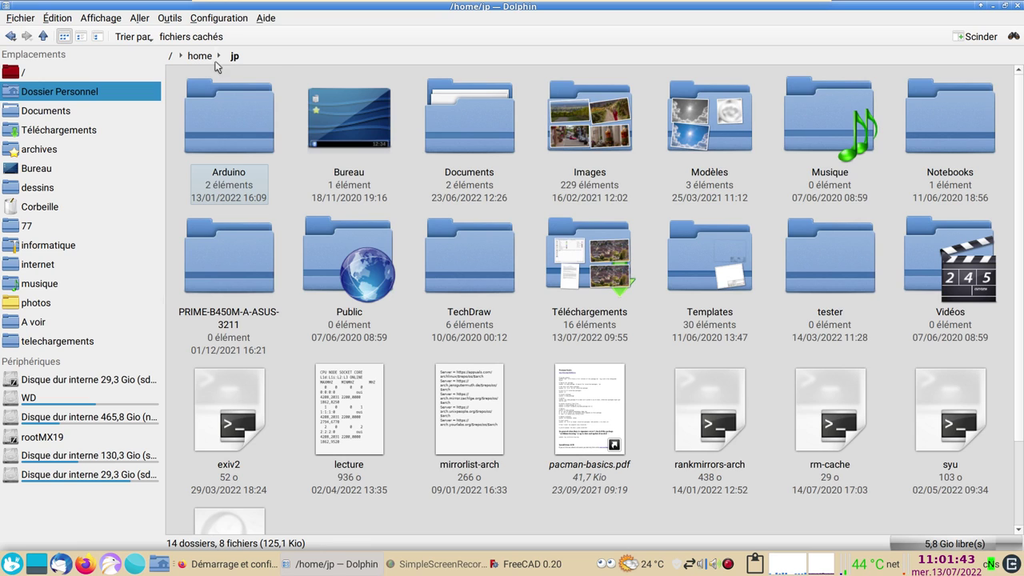
{"action": "left_click", "coordinate": [104, 17]}
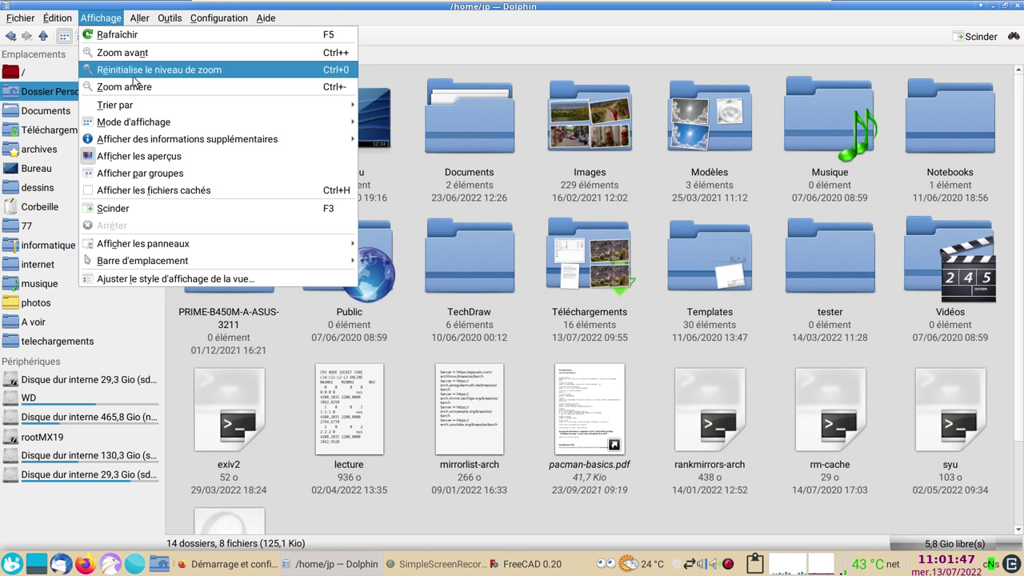
{"action": "left_click", "coordinate": [180, 192]}
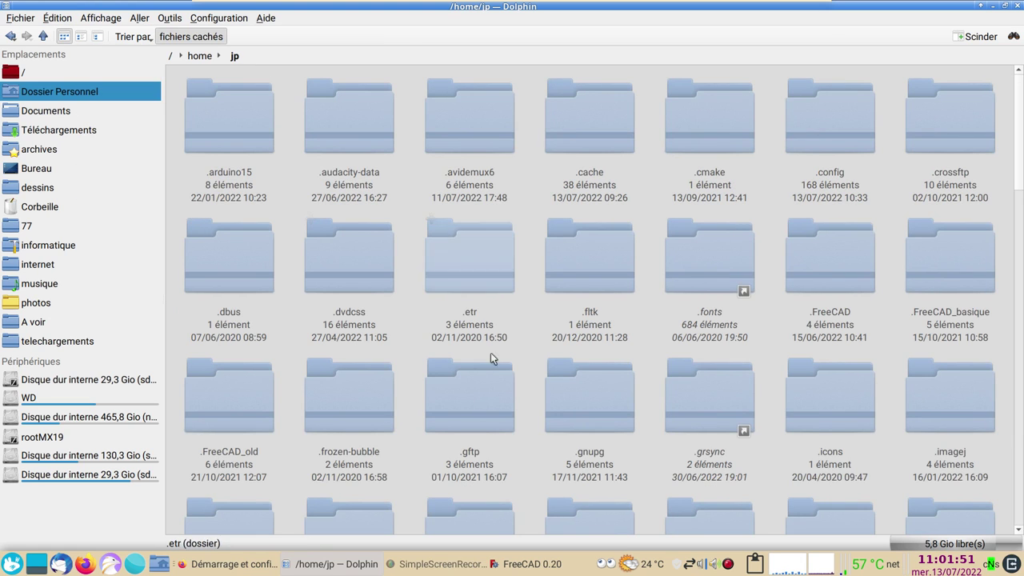
{"action": "double_click", "coordinate": [833, 133]}
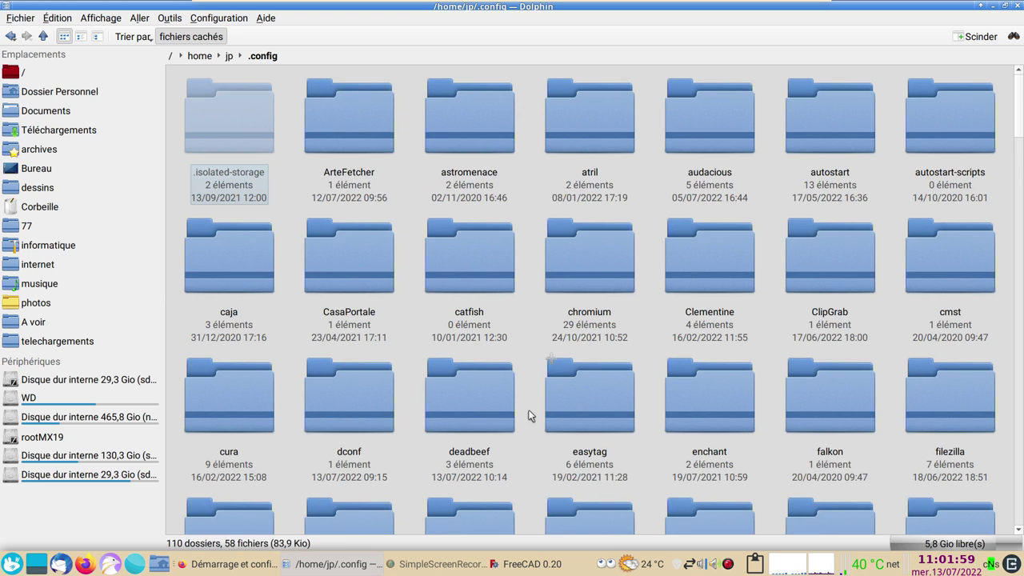
{"action": "scroll", "coordinate": [517, 421], "scroll_direction": "down", "scroll_amount": 3}
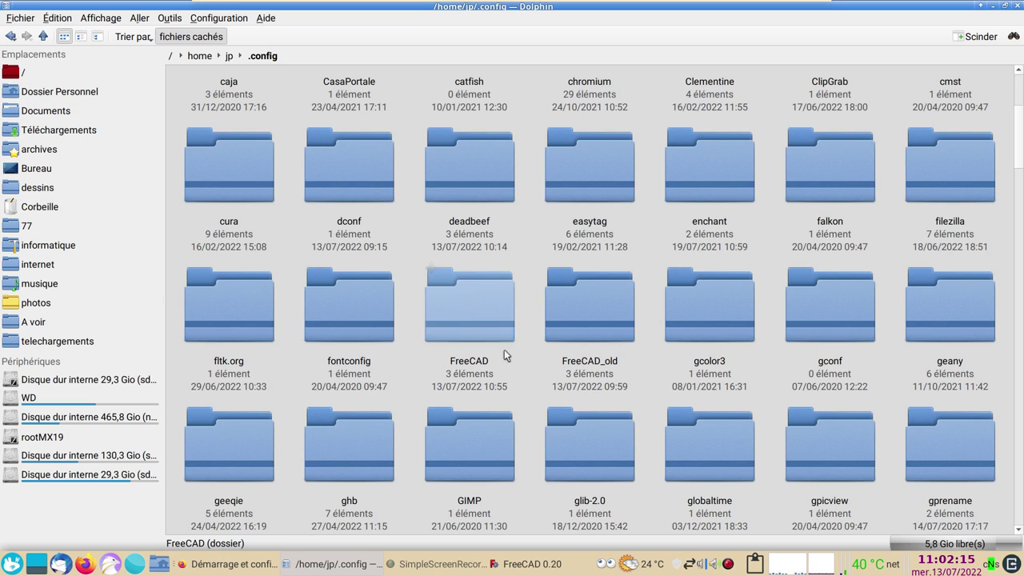
{"action": "left_click", "coordinate": [479, 312]}
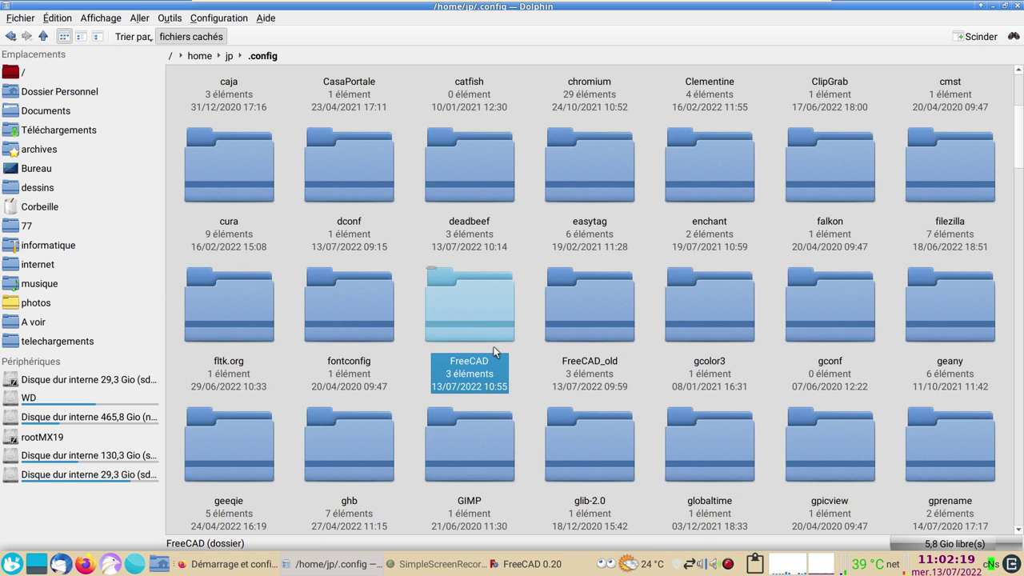
Step: Return to the home folder and open .local/share
{"action": "scroll", "coordinate": [456, 304], "scroll_direction": "up", "scroll_amount": 3}
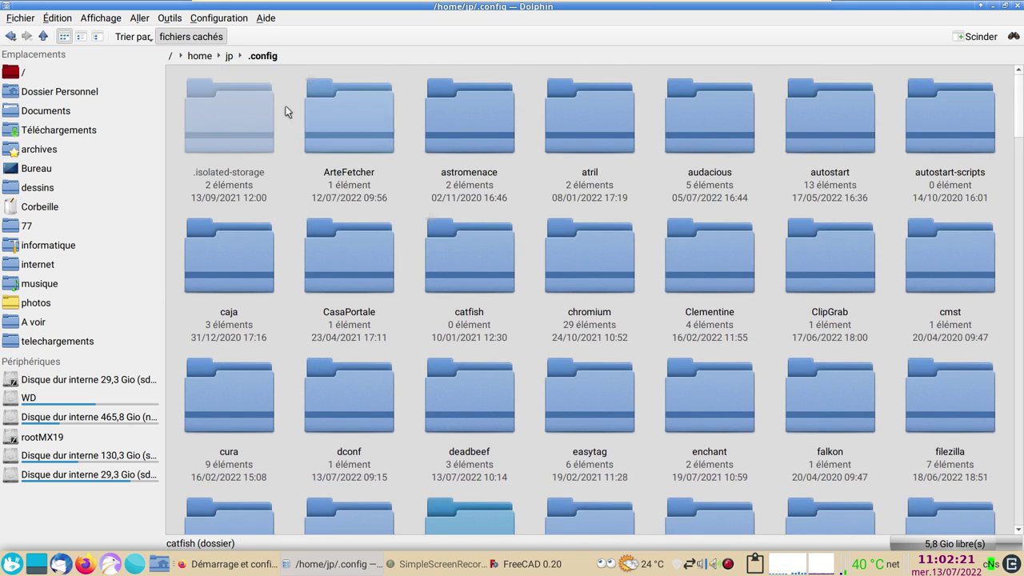
{"action": "left_click", "coordinate": [229, 57]}
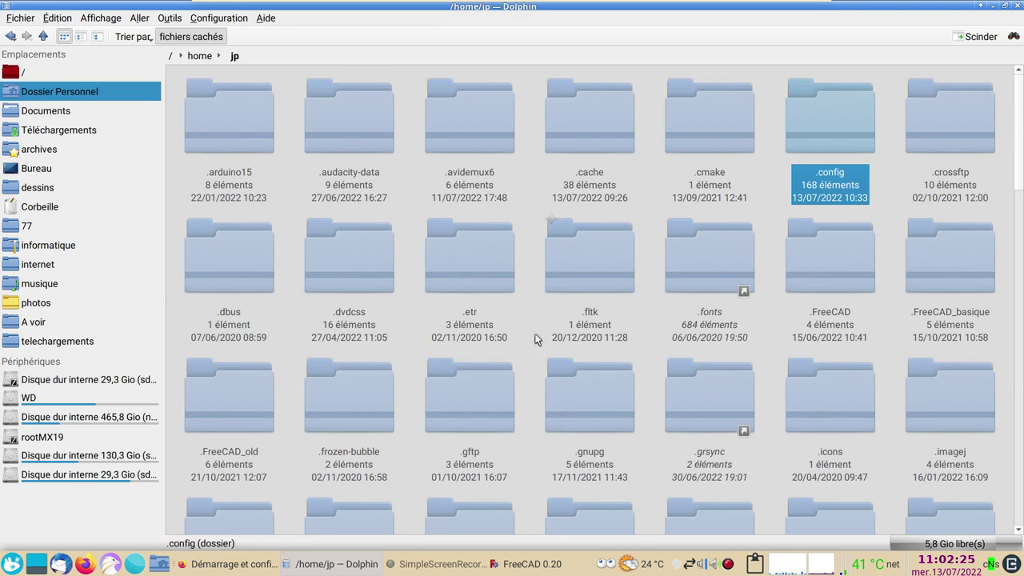
{"action": "scroll", "coordinate": [528, 365], "scroll_direction": "down", "scroll_amount": 2}
{"action": "scroll", "coordinate": [530, 366], "scroll_direction": "down", "scroll_amount": 2}
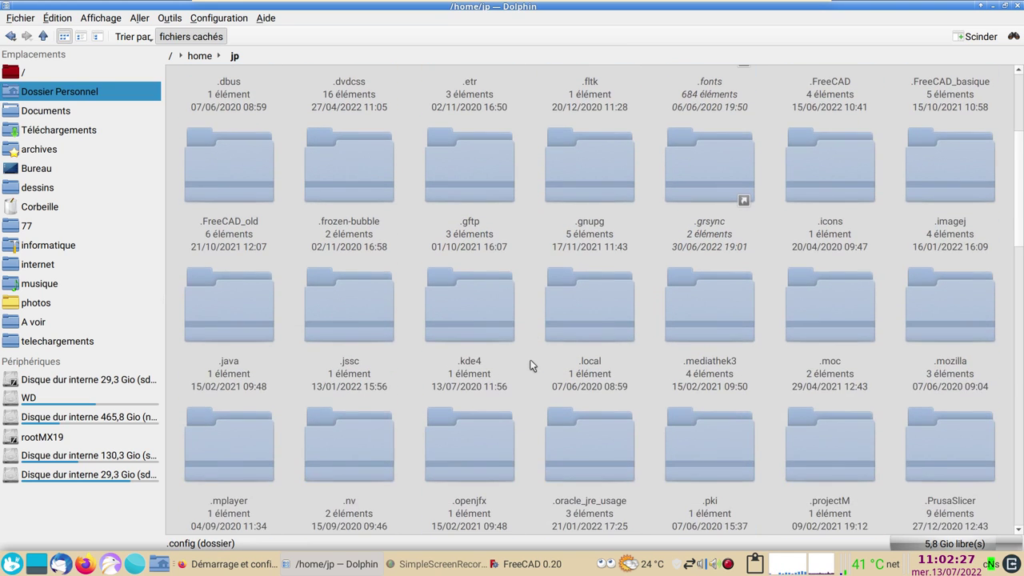
{"action": "left_click", "coordinate": [590, 320]}
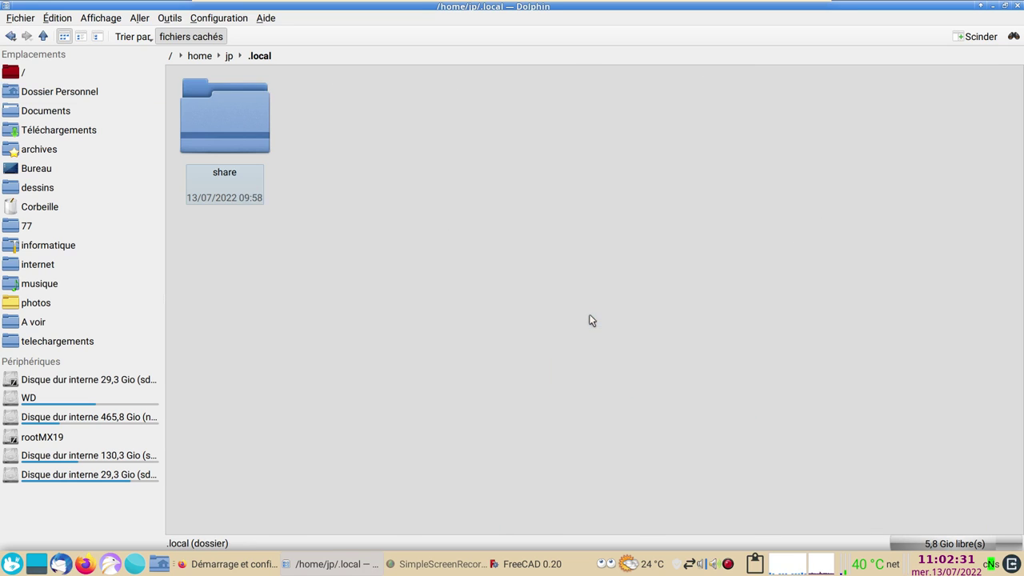
{"action": "left_click", "coordinate": [216, 126]}
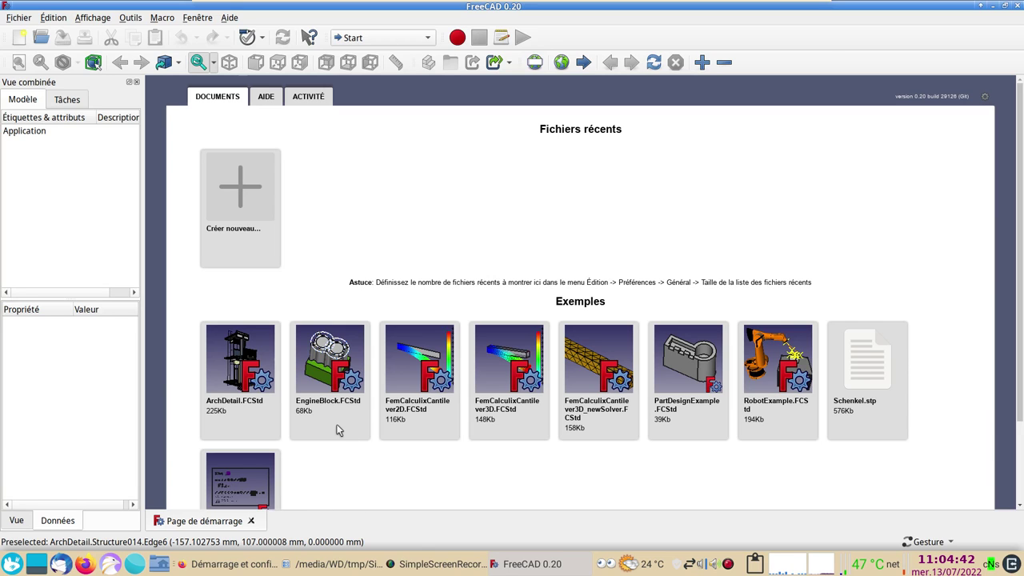
Step: Open EngineBlock.FCStd and orbit it to see the side, cylinder tops and front
{"action": "left_click", "coordinate": [342, 372]}
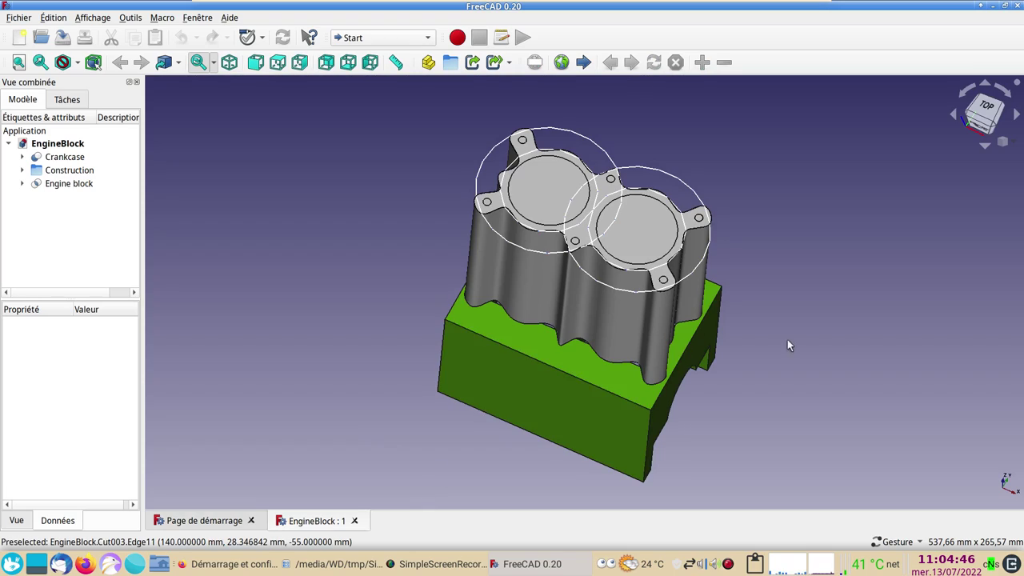
{"action": "mouse_move", "coordinate": [789, 345]}
{"action": "left_mouse_down"}
{"action": "mouse_move", "coordinate": [556, 276]}
{"action": "mouse_move", "coordinate": [859, 302]}
{"action": "mouse_move", "coordinate": [521, 211]}
{"action": "mouse_move", "coordinate": [797, 309]}
{"action": "left_mouse_up"}
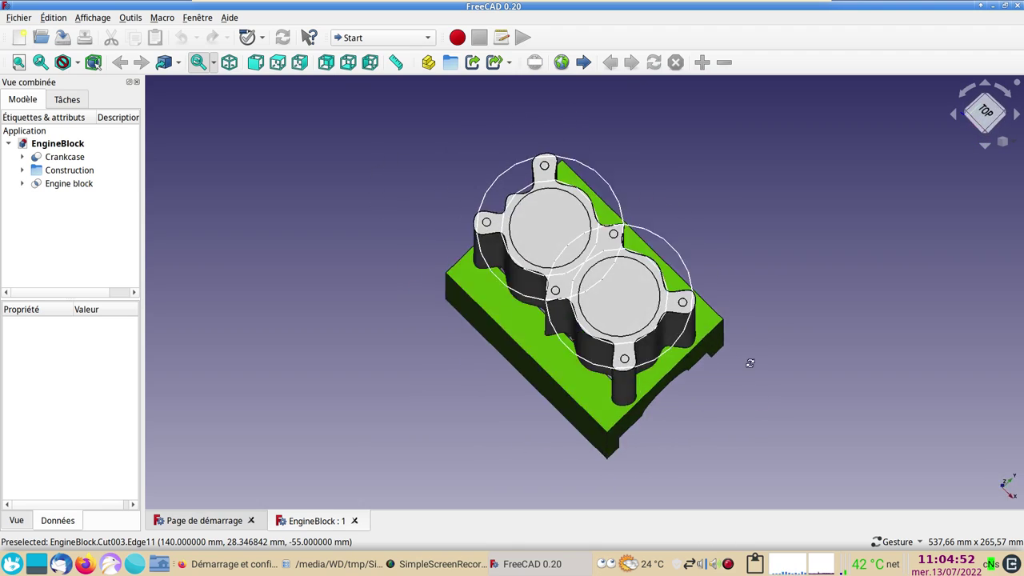
{"action": "left_click_drag", "start_coordinate": [418, 313], "coordinate": [564, 349]}
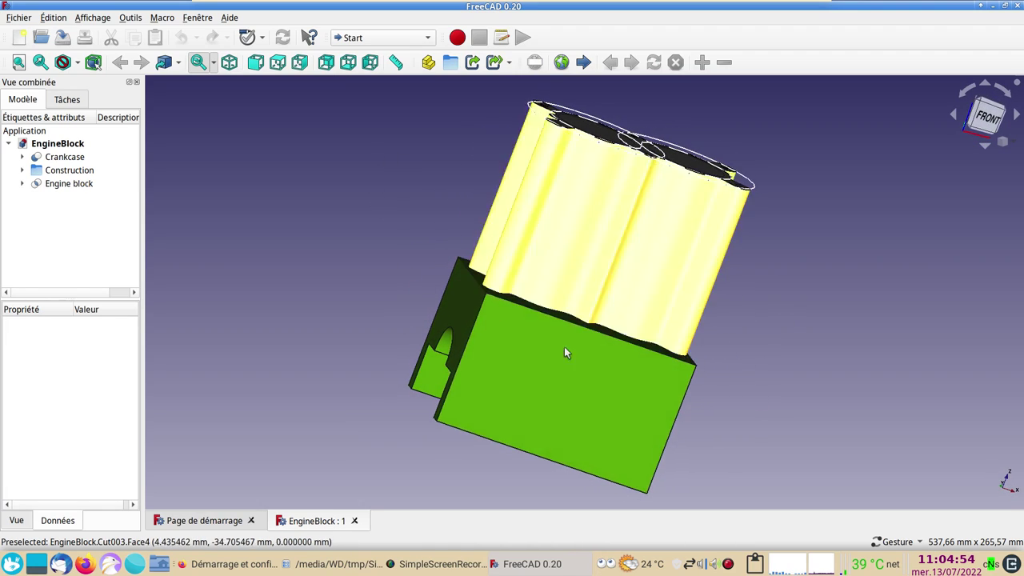
{"action": "mouse_move", "coordinate": [672, 291]}
{"action": "left_mouse_down"}
{"action": "mouse_move", "coordinate": [567, 275]}
{"action": "mouse_move", "coordinate": [654, 424]}
{"action": "left_mouse_up"}
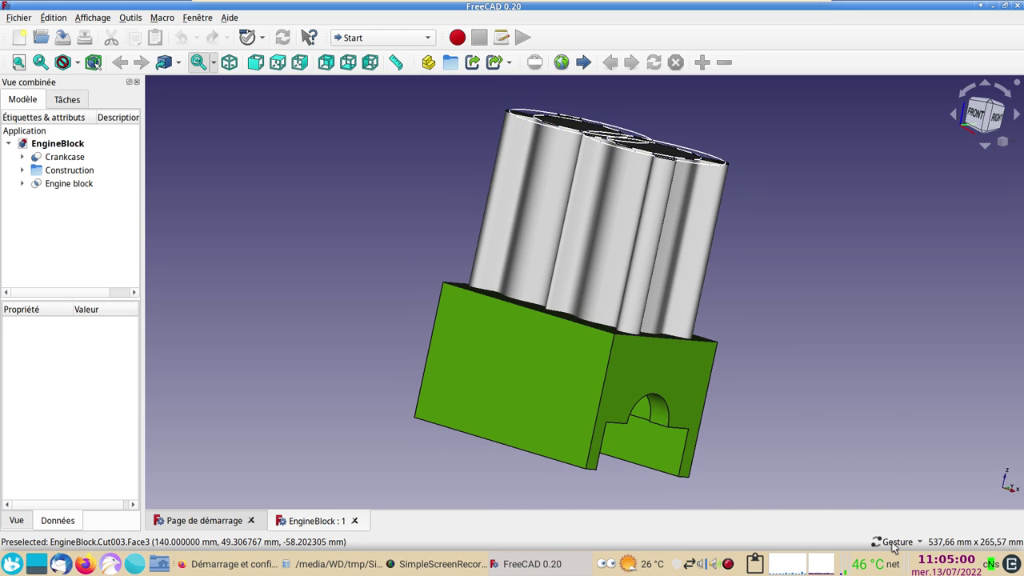
{"action": "mouse_move", "coordinate": [894, 541]}
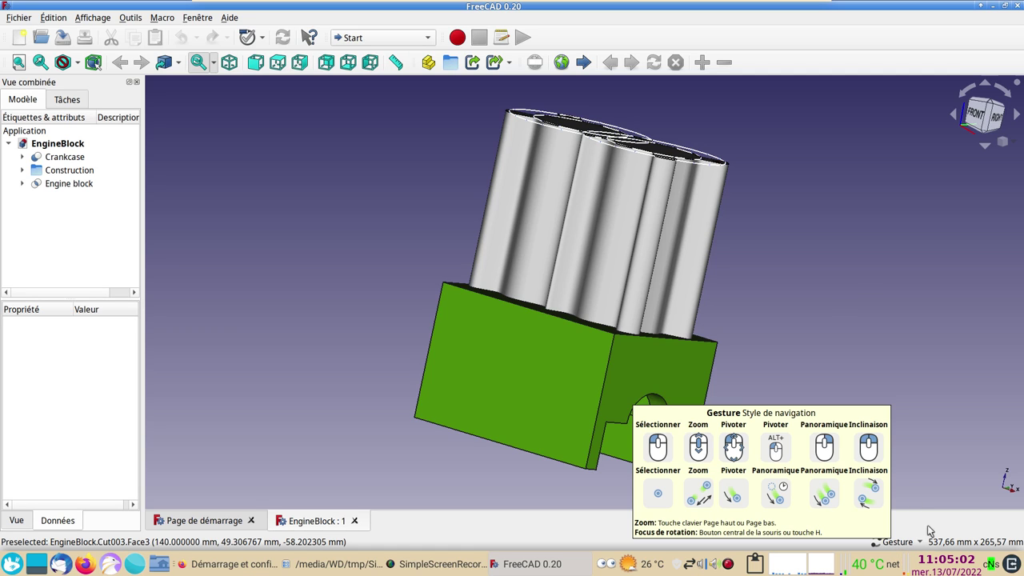
Step: Switch navigation to OpenSCAD style and orbit and zoom the engine block
{"action": "left_click", "coordinate": [921, 544]}
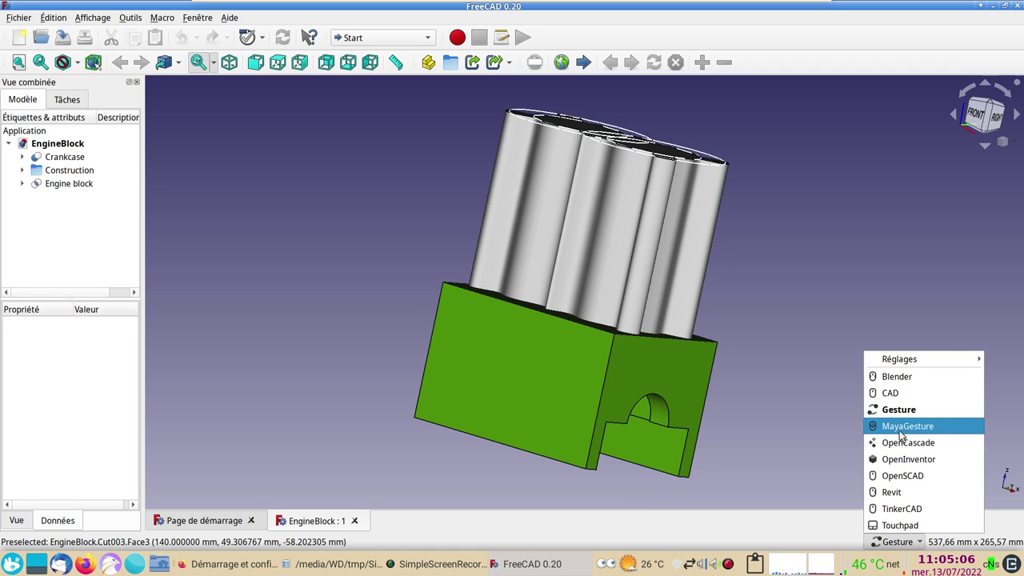
{"action": "left_click", "coordinate": [916, 475]}
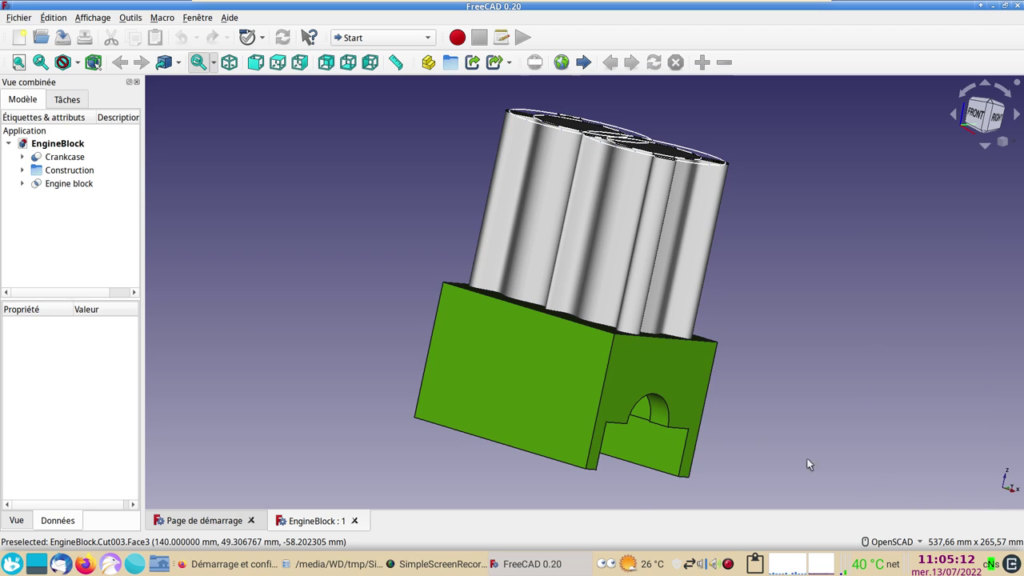
{"action": "mouse_move", "coordinate": [427, 302]}
{"action": "left_mouse_down"}
{"action": "mouse_move", "coordinate": [592, 393]}
{"action": "mouse_move", "coordinate": [654, 333]}
{"action": "mouse_move", "coordinate": [413, 382]}
{"action": "mouse_move", "coordinate": [427, 373]}
{"action": "left_mouse_up"}
{"action": "mouse_move", "coordinate": [427, 373]}
{"action": "right_mouse_down"}
{"action": "mouse_move", "coordinate": [609, 424]}
{"action": "mouse_move", "coordinate": [715, 393]}
{"action": "mouse_move", "coordinate": [366, 339]}
{"action": "mouse_move", "coordinate": [331, 434]}
{"action": "right_mouse_up"}
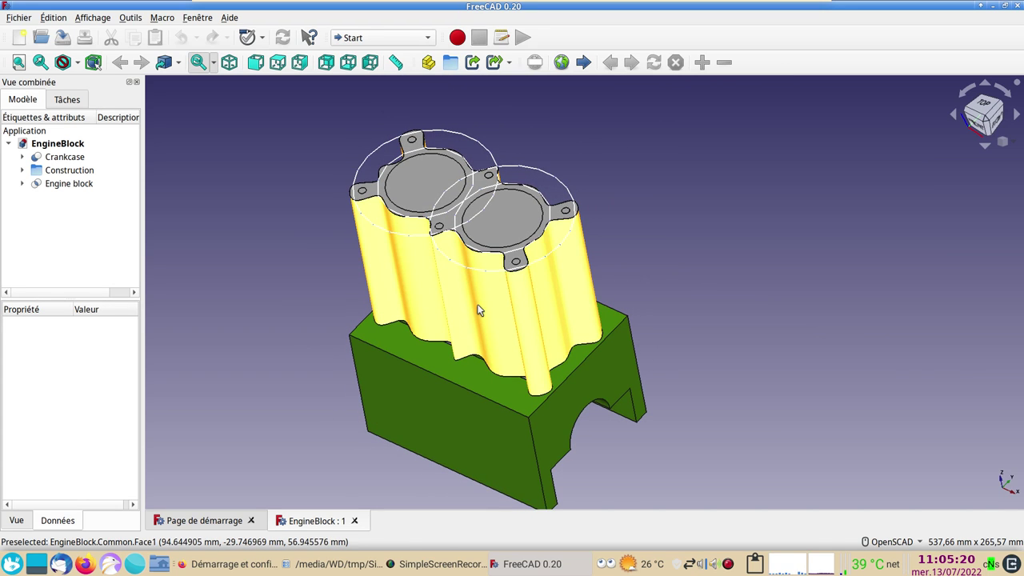
{"action": "scroll", "coordinate": [493, 309], "scroll_direction": "up", "scroll_amount": 1}
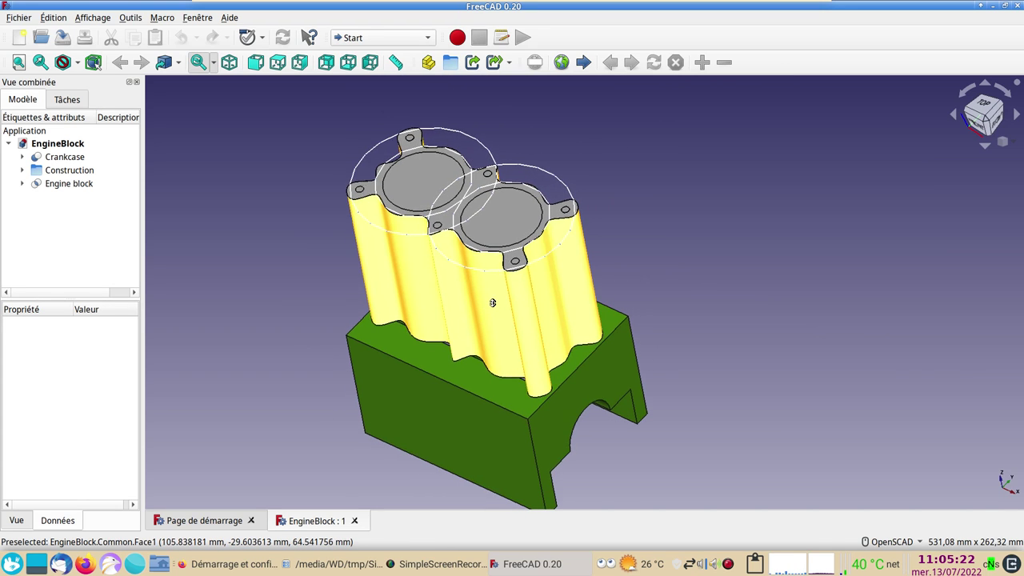
{"action": "scroll", "coordinate": [492, 302], "scroll_direction": "down", "scroll_amount": 2}
{"action": "scroll", "coordinate": [496, 352], "scroll_direction": "down", "scroll_amount": 4}
{"action": "scroll", "coordinate": [456, 277], "scroll_direction": "up", "scroll_amount": 7}
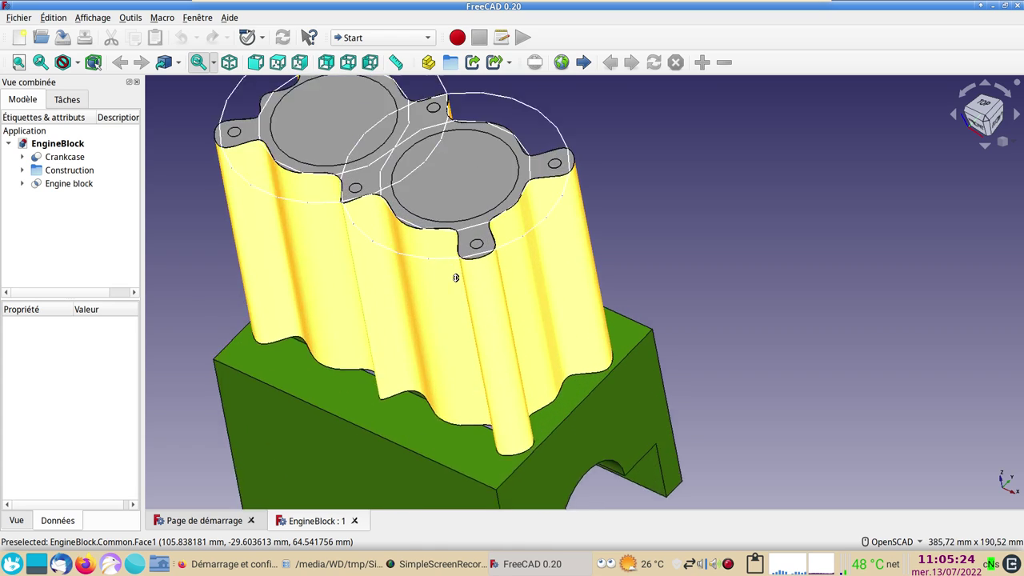
{"action": "scroll", "coordinate": [483, 328], "scroll_direction": "down", "scroll_amount": 3}
{"action": "scroll", "coordinate": [483, 327], "scroll_direction": "down", "scroll_amount": 1}
{"action": "scroll", "coordinate": [483, 328], "scroll_direction": "down", "scroll_amount": 3}
{"action": "scroll", "coordinate": [537, 361], "scroll_direction": "down", "scroll_amount": 2}
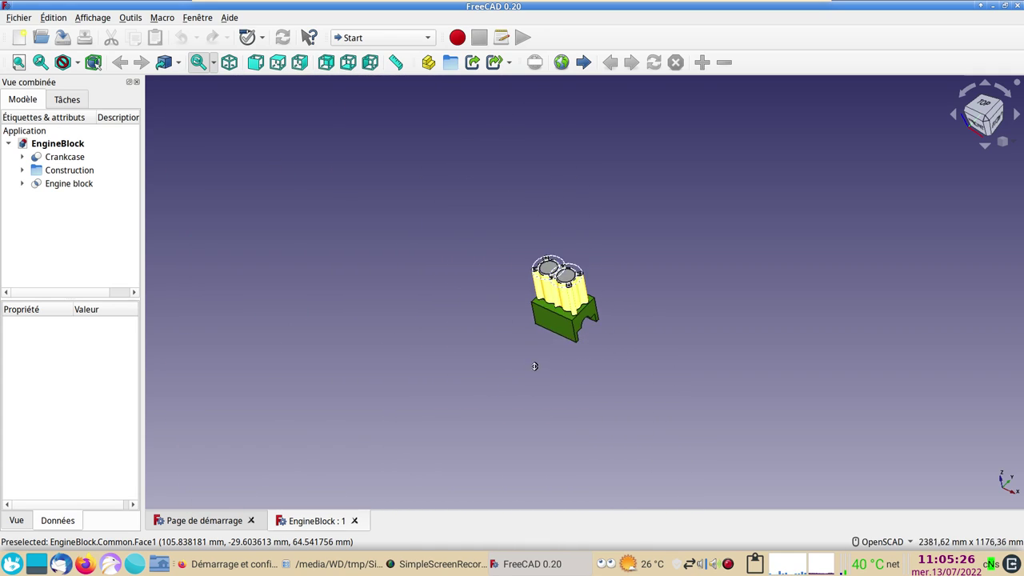
{"action": "scroll", "coordinate": [499, 280], "scroll_direction": "up", "scroll_amount": 10}
{"action": "scroll", "coordinate": [512, 304], "scroll_direction": "down", "scroll_amount": 4}
{"action": "scroll", "coordinate": [520, 320], "scroll_direction": "down", "scroll_amount": 2}
{"action": "scroll", "coordinate": [520, 320], "scroll_direction": "up", "scroll_amount": 3}
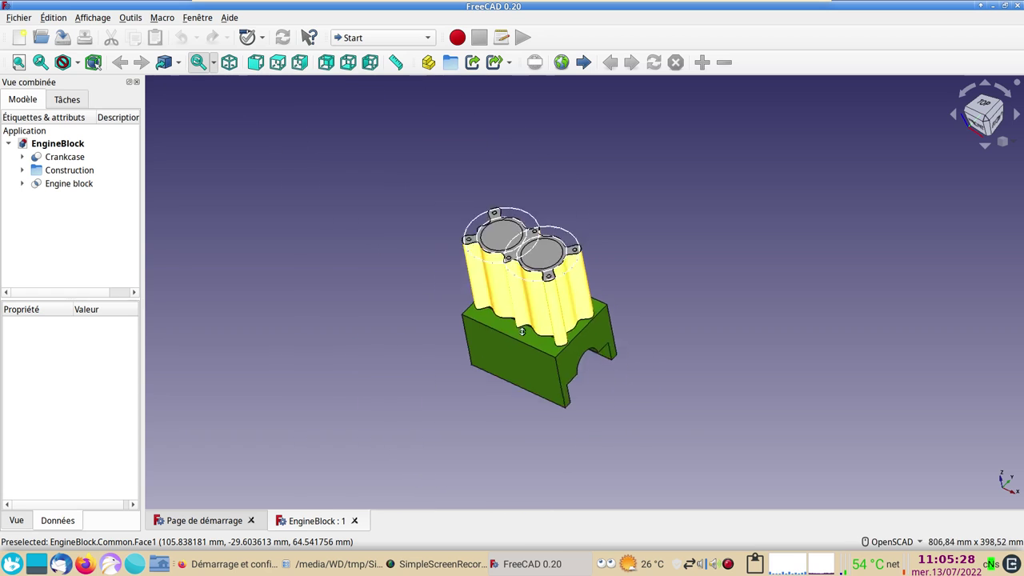
{"action": "scroll", "coordinate": [520, 321], "scroll_direction": "down", "scroll_amount": 1}
{"action": "scroll", "coordinate": [520, 321], "scroll_direction": "down", "scroll_amount": 2}
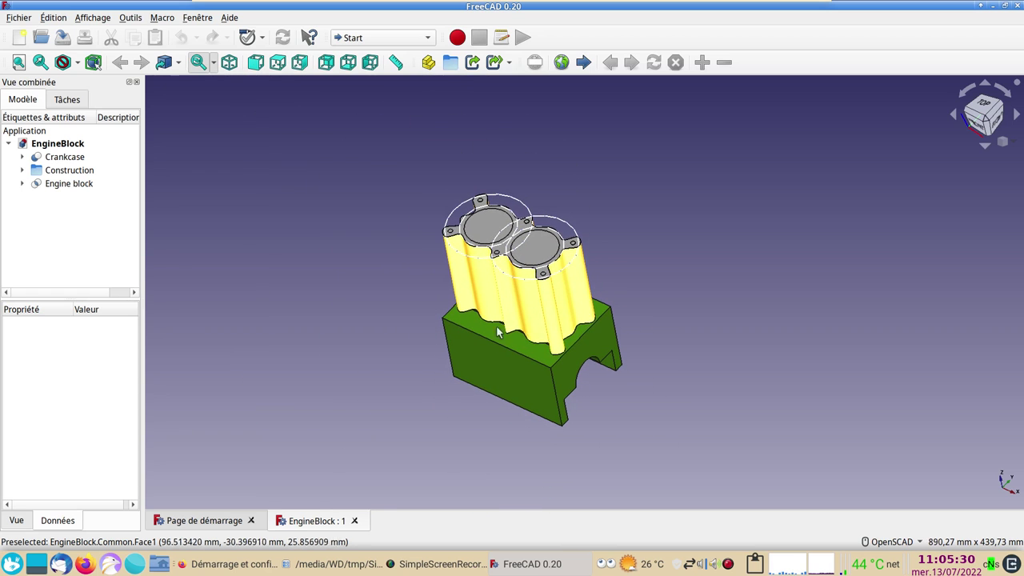
Step: Switch back to Gesture navigation, orbit the block, and reset to isometric view
{"action": "left_click", "coordinate": [916, 543]}
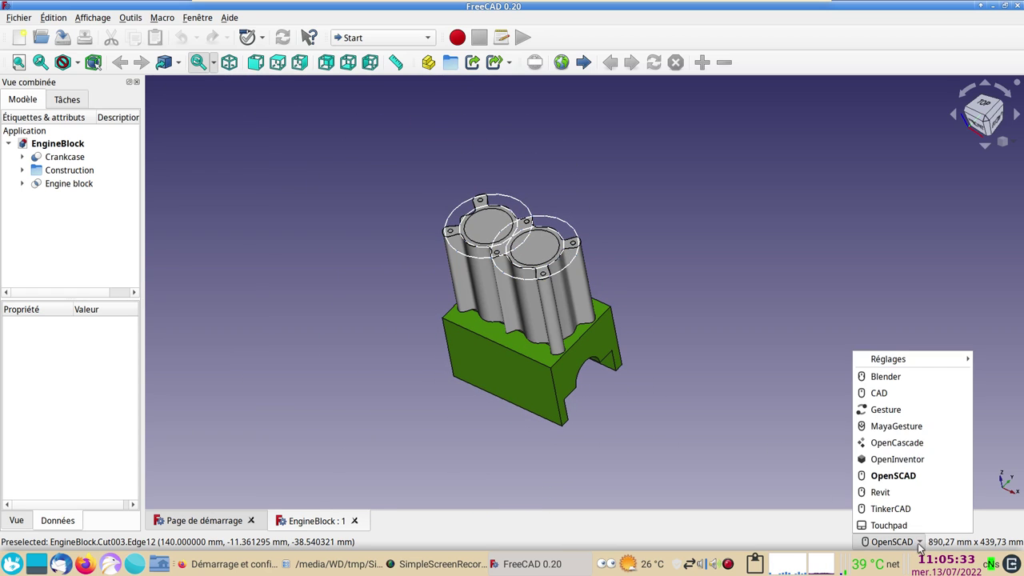
{"action": "left_click", "coordinate": [889, 414]}
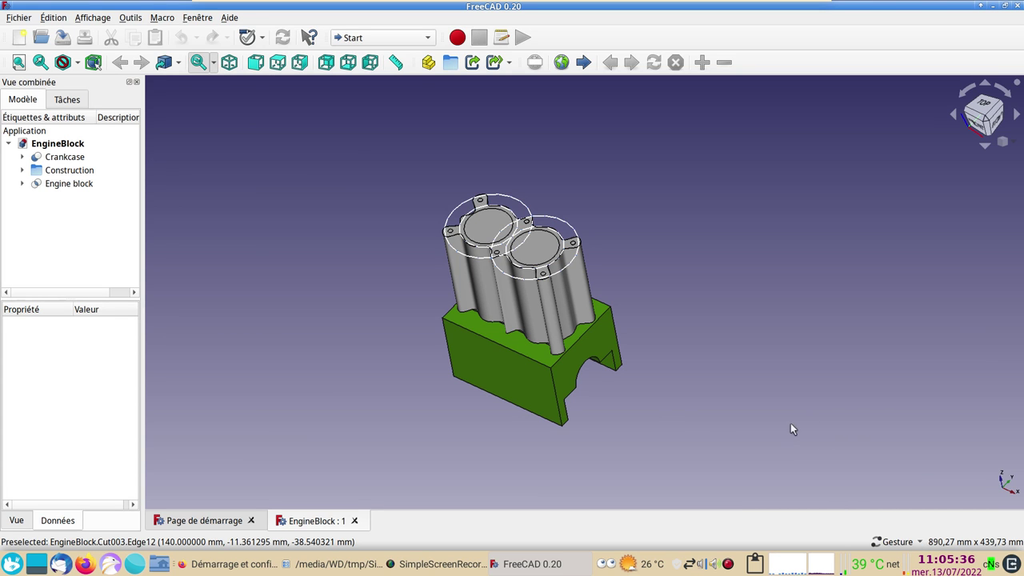
{"action": "scroll", "coordinate": [741, 442], "scroll_direction": "up", "scroll_amount": 5}
{"action": "right_click_drag", "start_coordinate": [636, 409], "coordinate": [816, 439]}
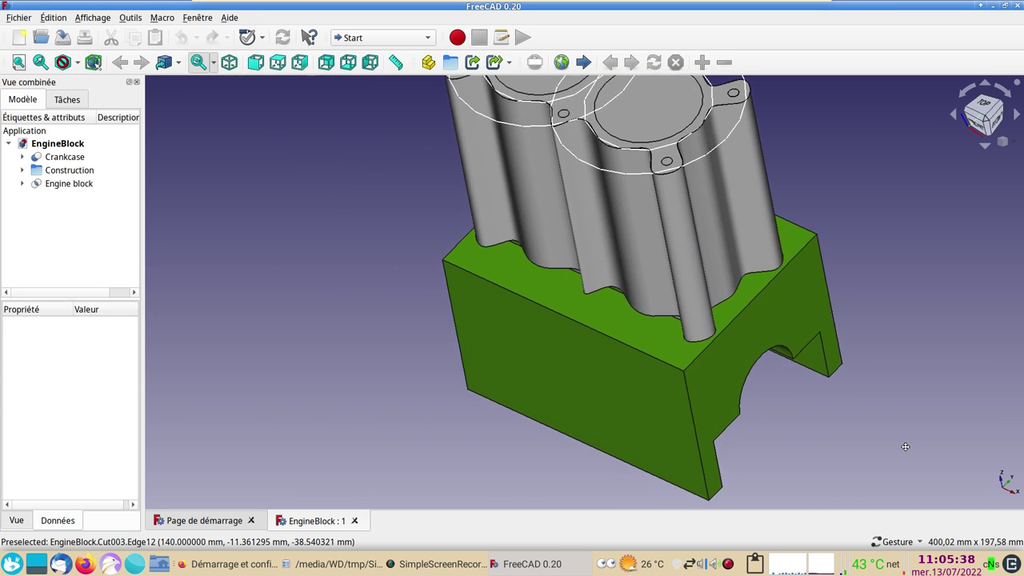
{"action": "scroll", "coordinate": [816, 439], "scroll_direction": "down", "scroll_amount": 2}
{"action": "mouse_move", "coordinate": [812, 430]}
{"action": "left_mouse_down"}
{"action": "mouse_move", "coordinate": [798, 352]}
{"action": "mouse_move", "coordinate": [800, 376]}
{"action": "left_mouse_up"}
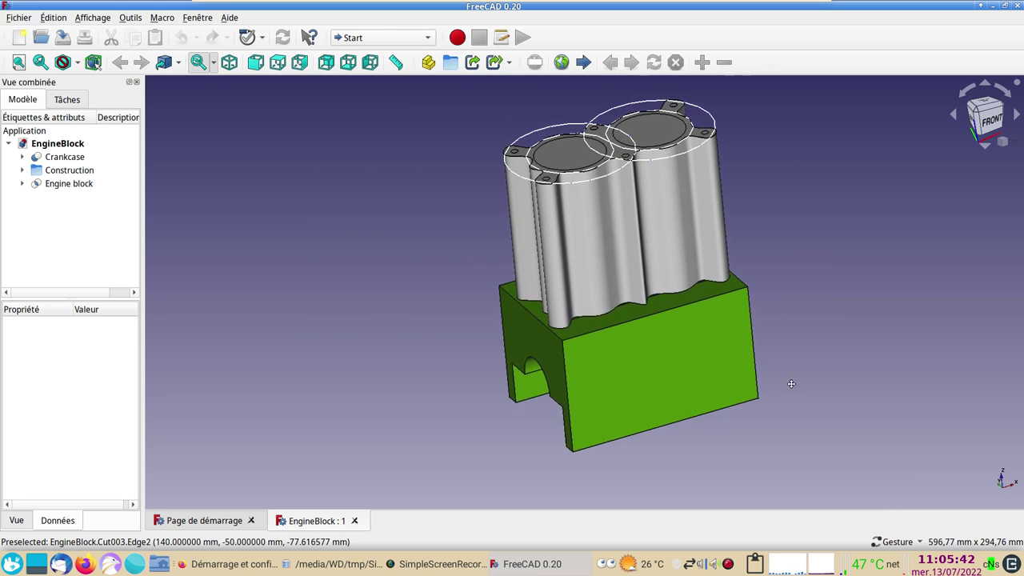
{"action": "left_click_drag", "start_coordinate": [800, 377], "coordinate": [789, 354]}
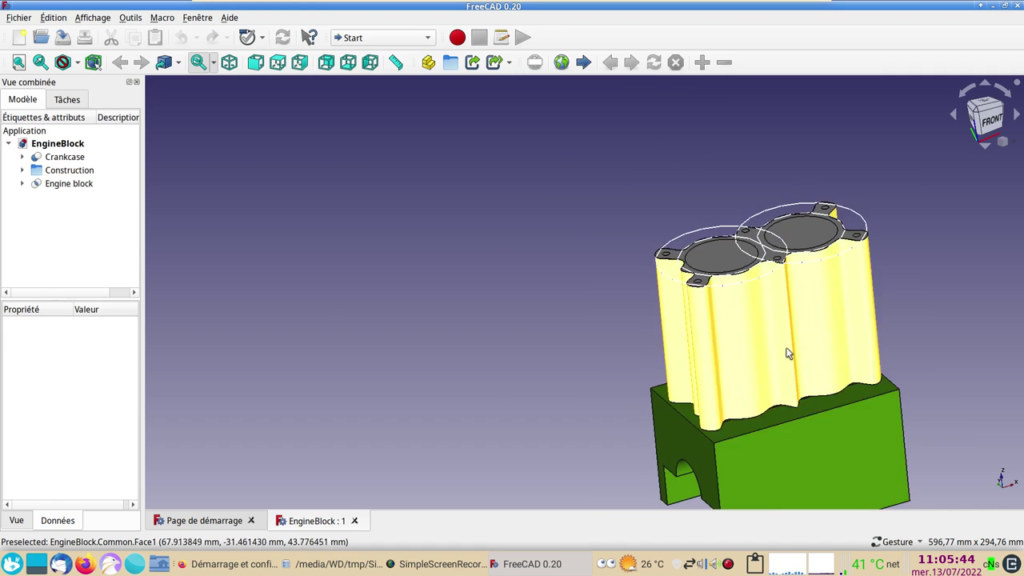
{"action": "scroll", "coordinate": [789, 354], "scroll_direction": "up", "scroll_amount": 5}
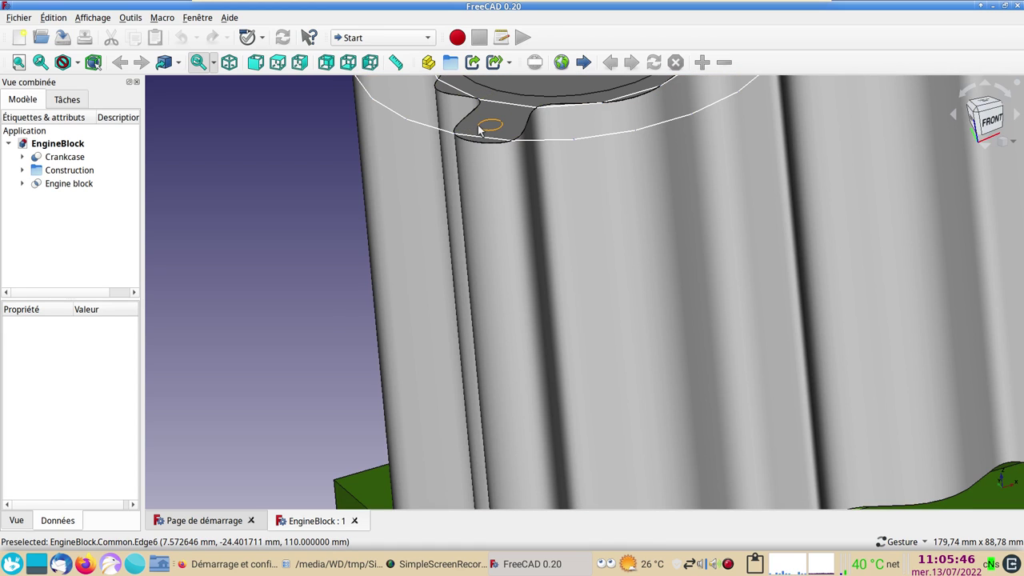
{"action": "left_click_drag", "start_coordinate": [479, 128], "coordinate": [625, 308]}
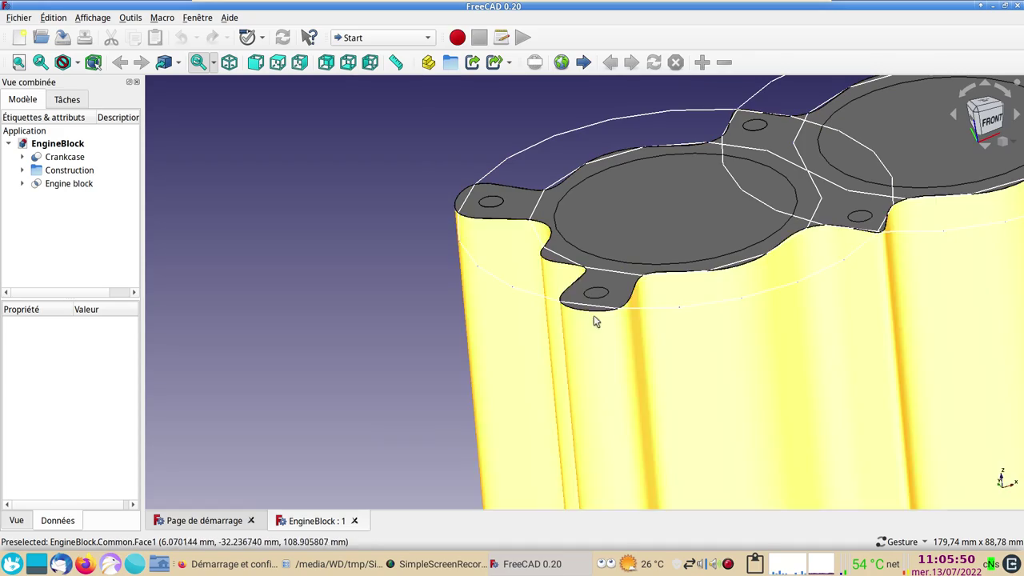
{"action": "mouse_move", "coordinate": [595, 320]}
{"action": "left_mouse_down"}
{"action": "mouse_move", "coordinate": [761, 436]}
{"action": "mouse_move", "coordinate": [631, 258]}
{"action": "mouse_move", "coordinate": [652, 444]}
{"action": "mouse_move", "coordinate": [715, 325]}
{"action": "mouse_move", "coordinate": [589, 392]}
{"action": "mouse_move", "coordinate": [629, 389]}
{"action": "left_mouse_up"}
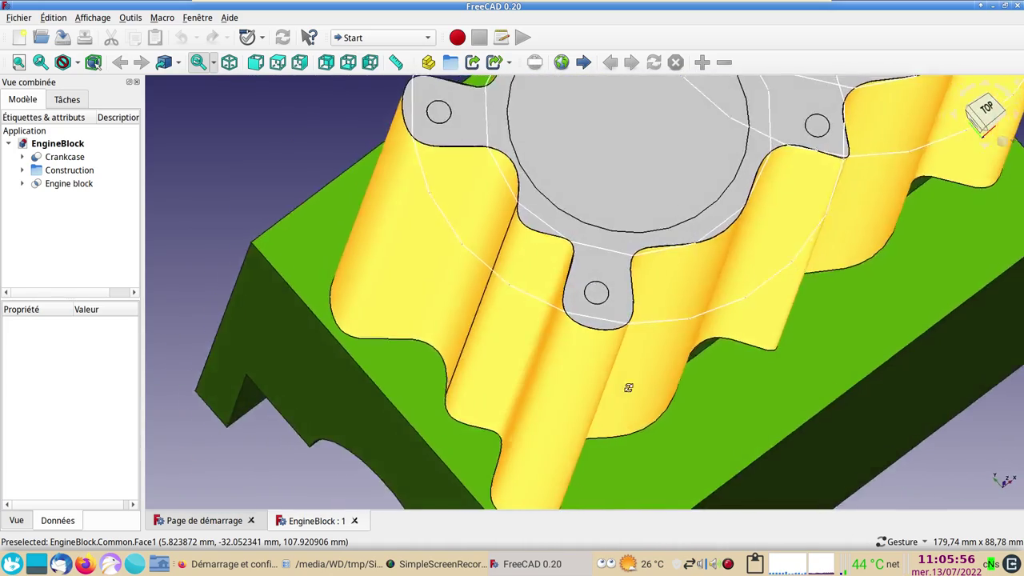
{"action": "key", "text": "0"}
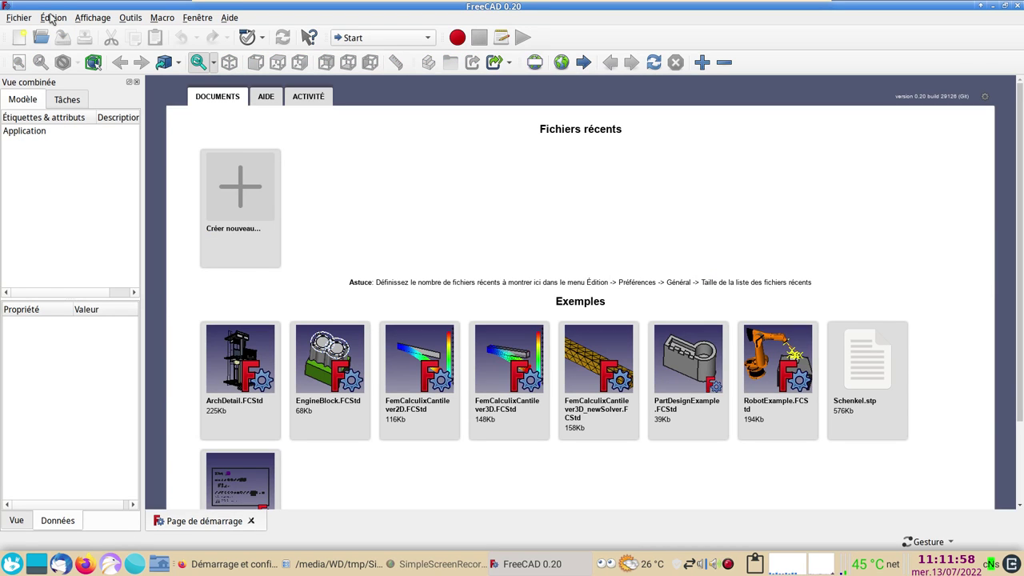
Step: Open the Préférences dialog from the Édition menu
{"action": "left_click", "coordinate": [52, 17]}
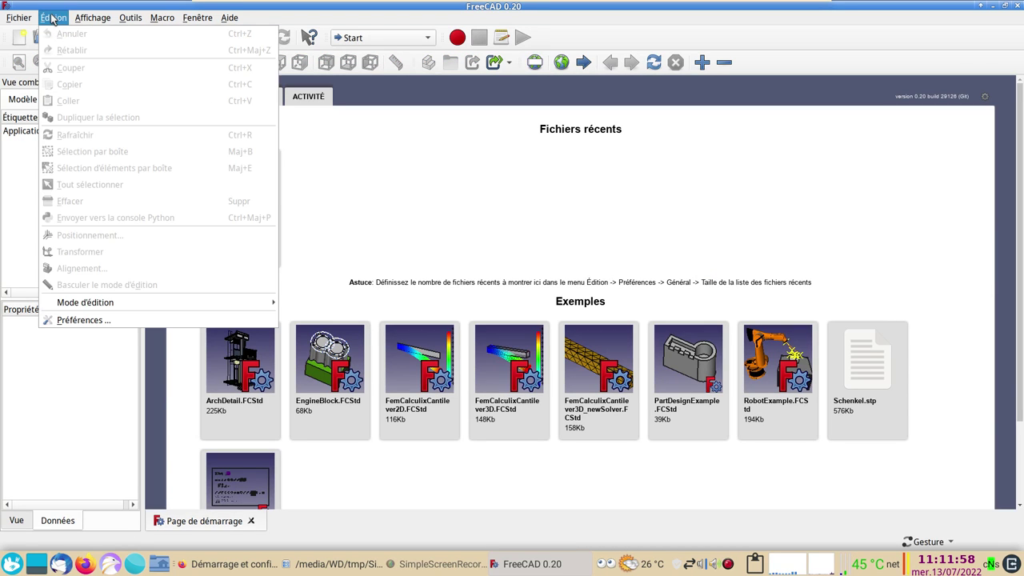
{"action": "left_click", "coordinate": [153, 317]}
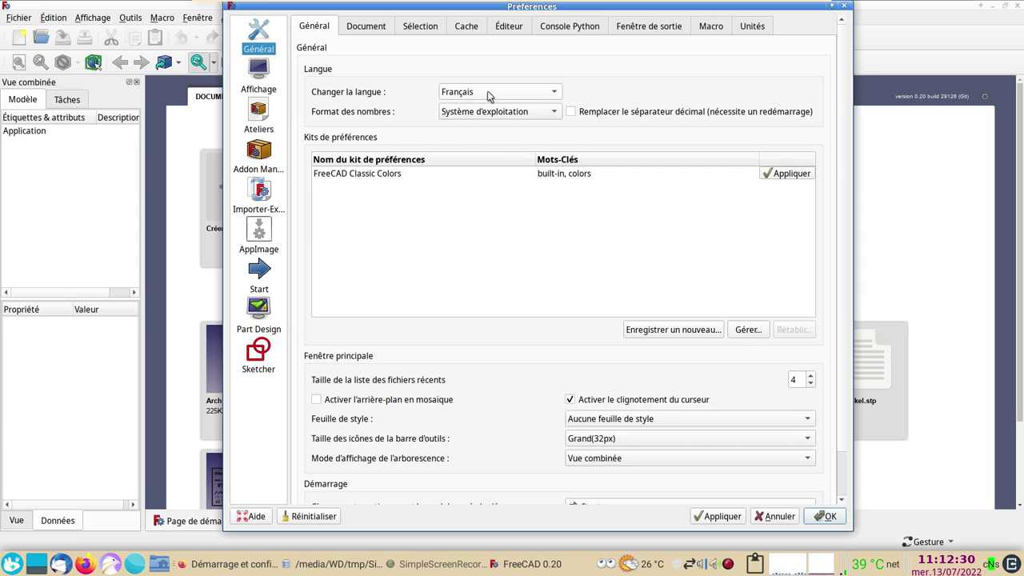
{"action": "left_click", "coordinate": [540, 95]}
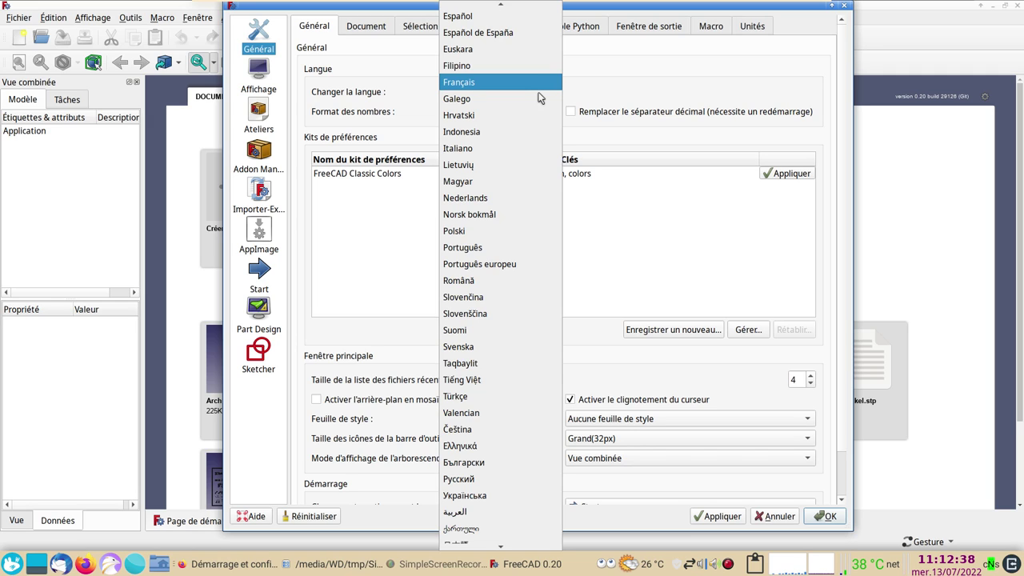
{"action": "left_click", "coordinate": [754, 52]}
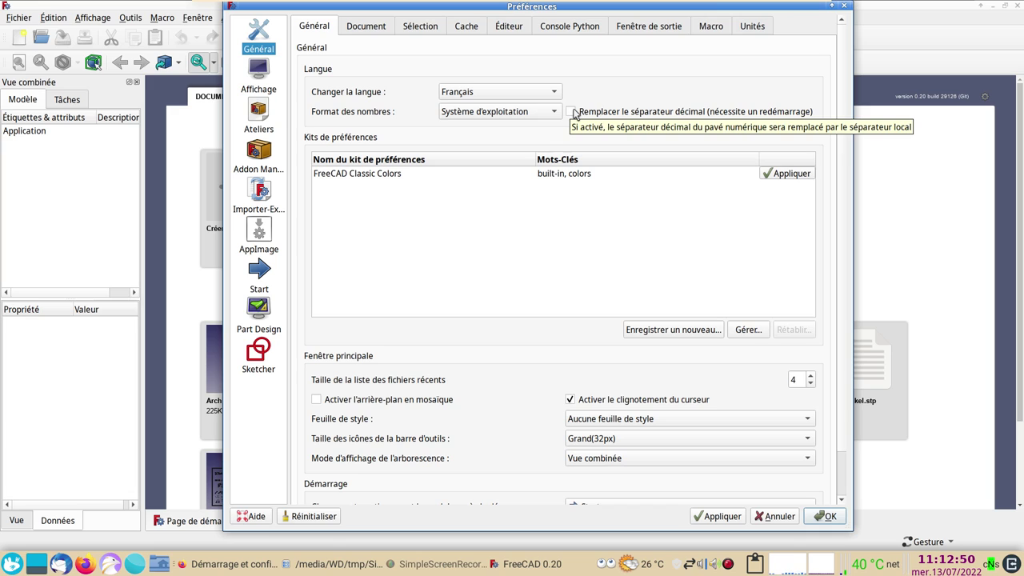
{"action": "left_click", "coordinate": [553, 114]}
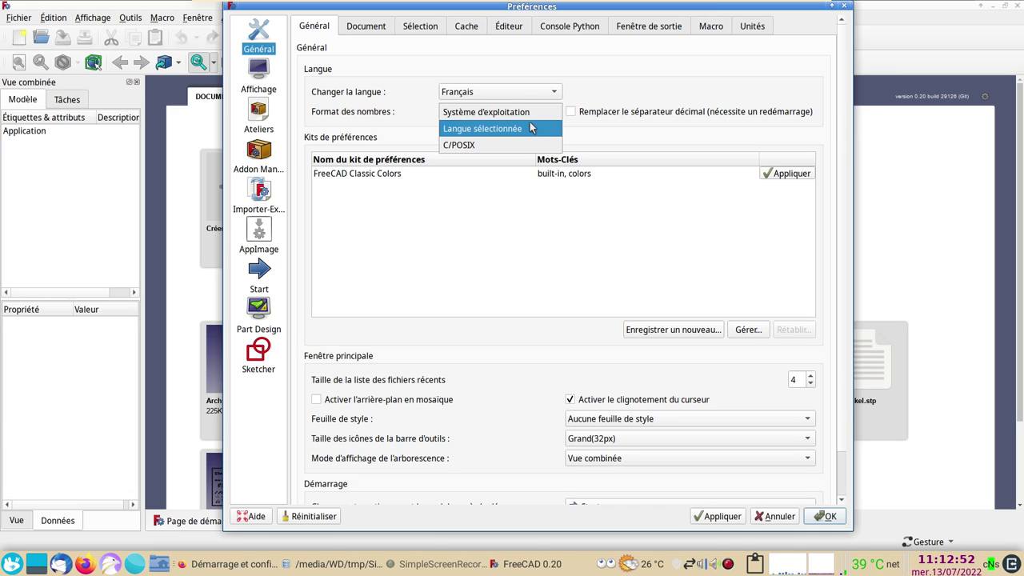
{"action": "left_click", "coordinate": [586, 136]}
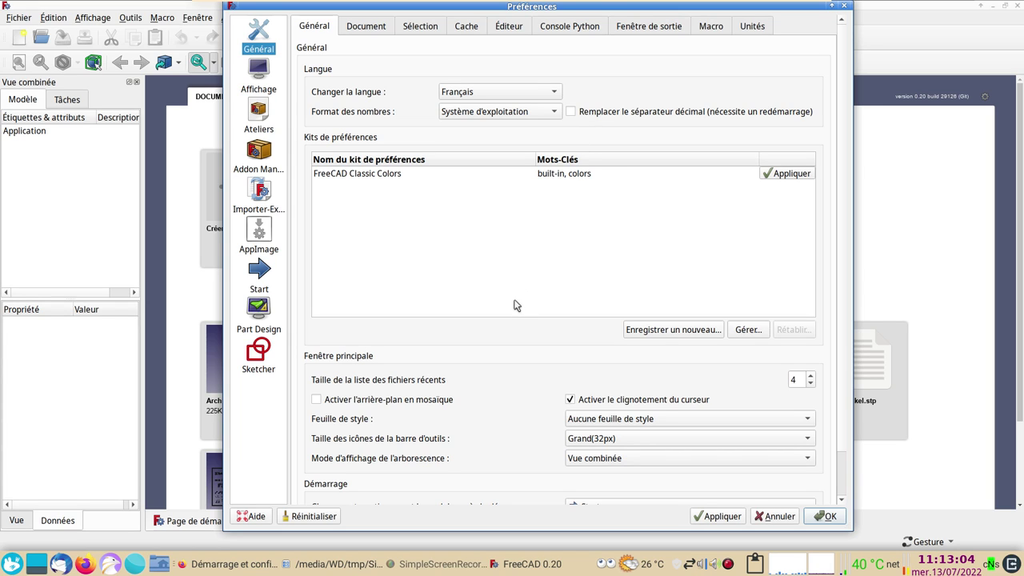
{"action": "scroll", "coordinate": [456, 350], "scroll_direction": "down", "scroll_amount": 2}
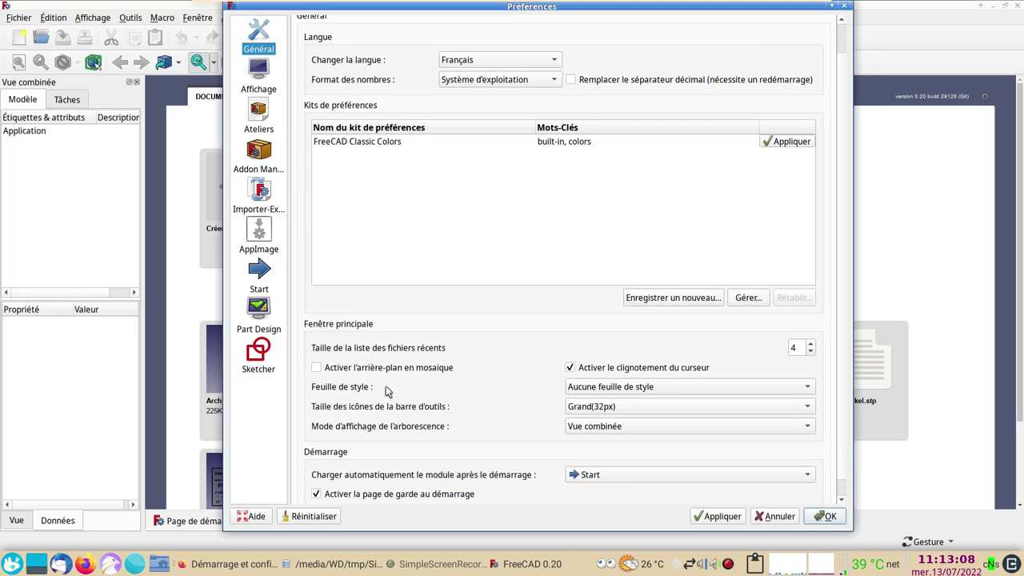
Step: Apply the Behave-dark stylesheet
{"action": "left_click", "coordinate": [803, 388]}
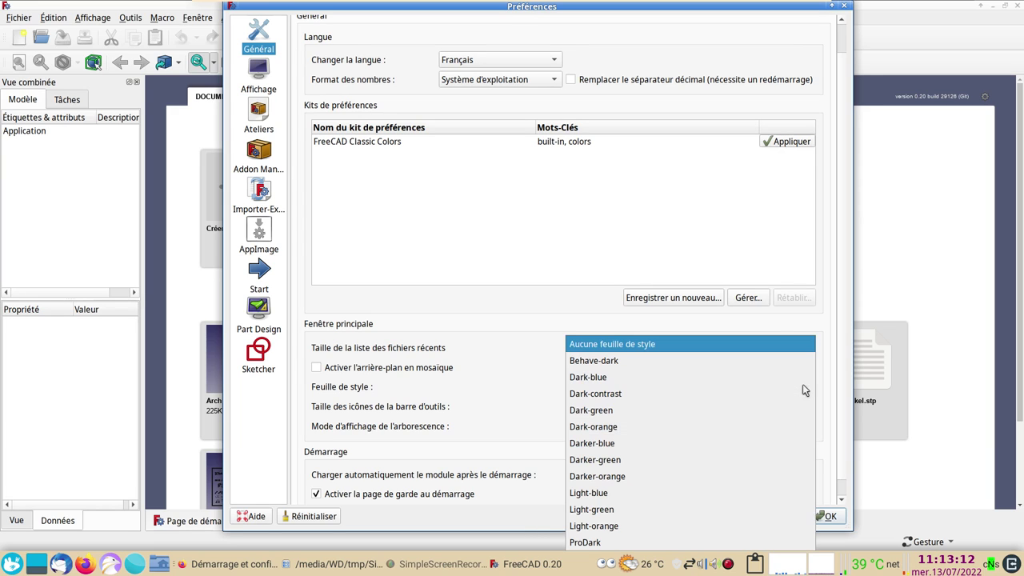
{"action": "left_click", "coordinate": [685, 365]}
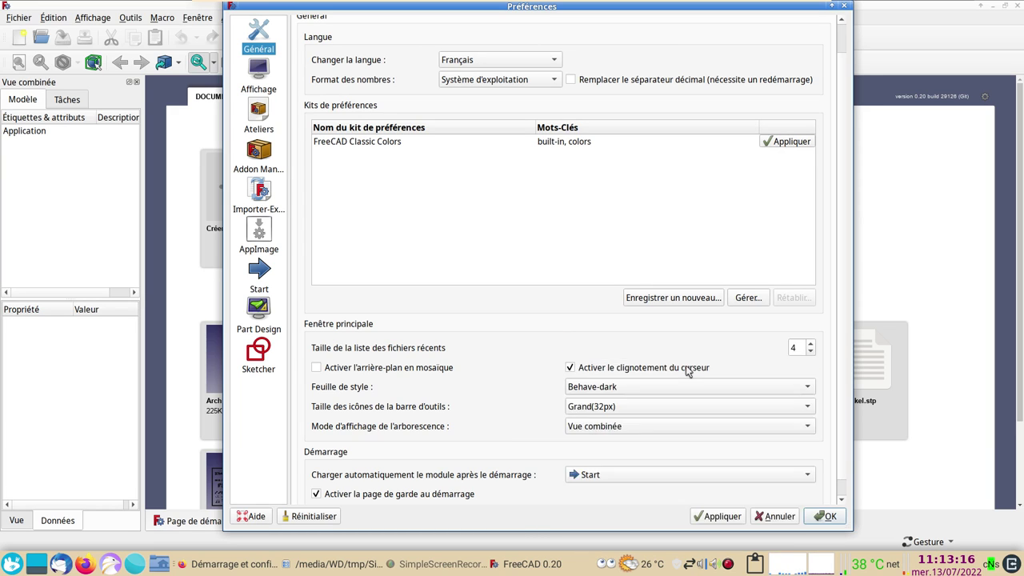
{"action": "left_click", "coordinate": [704, 516]}
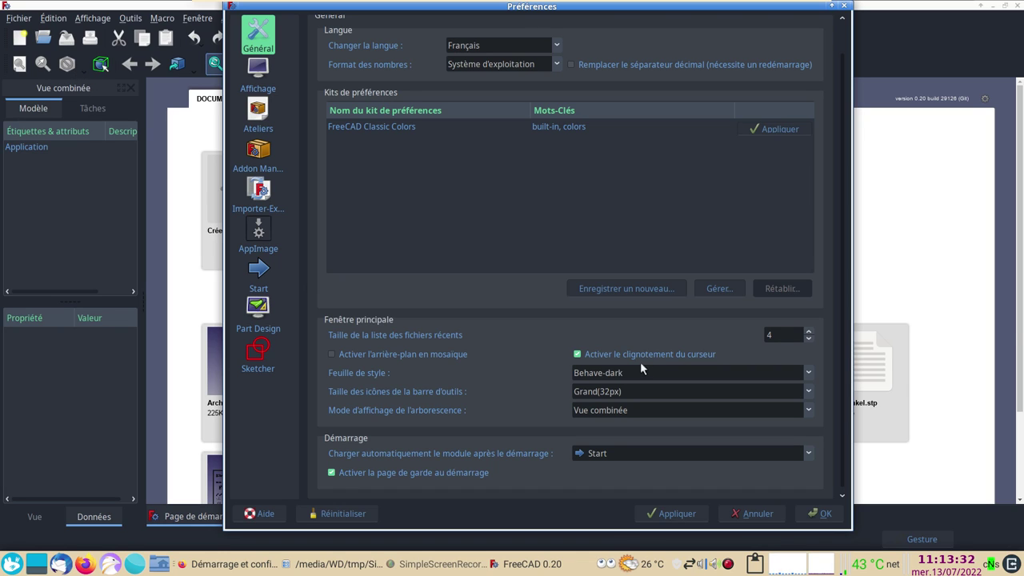
Step: Apply the ProDark stylesheet, then select Aucune feuille de style
{"action": "left_click", "coordinate": [810, 373]}
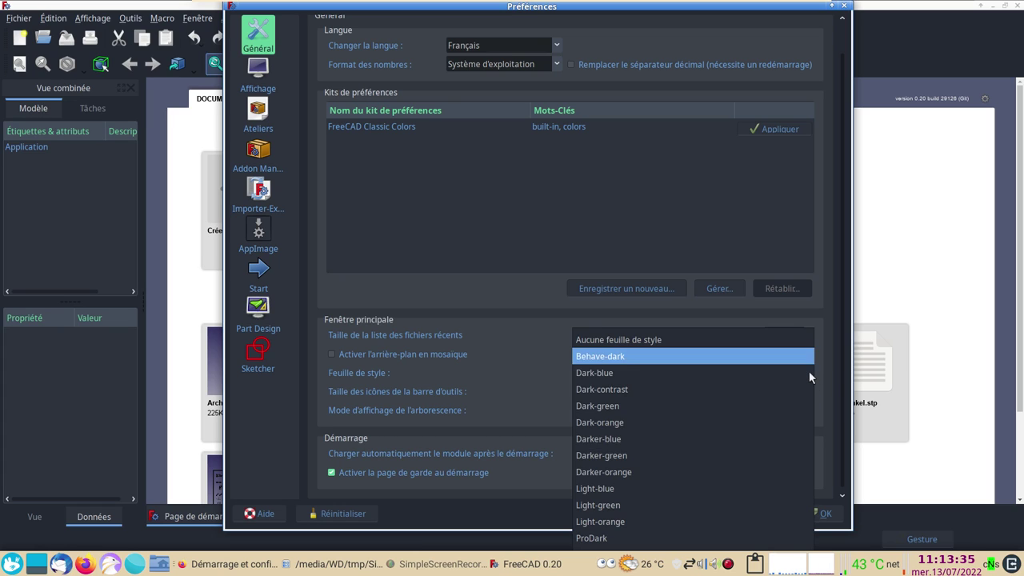
{"action": "left_click", "coordinate": [688, 539]}
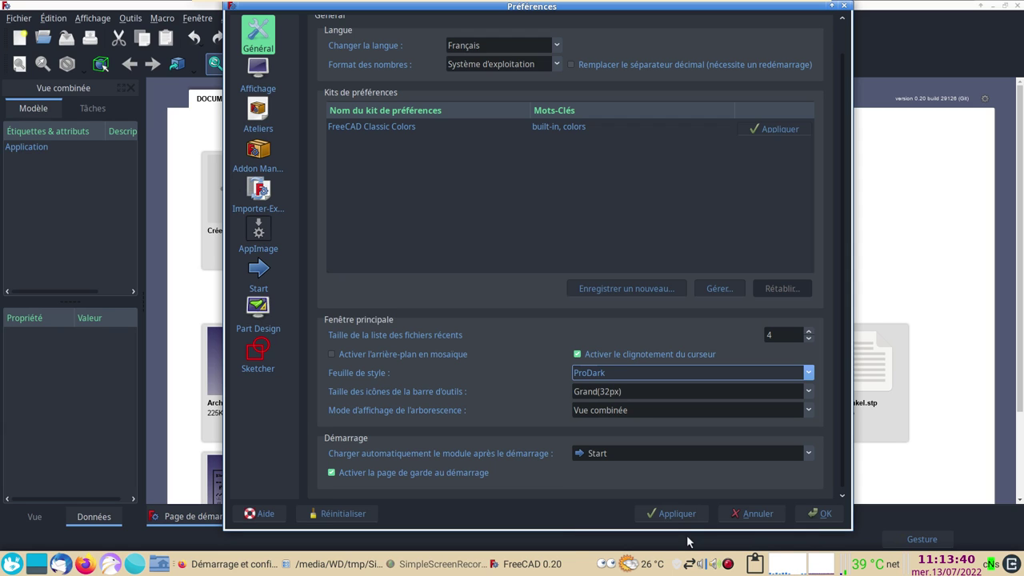
{"action": "left_click", "coordinate": [681, 520]}
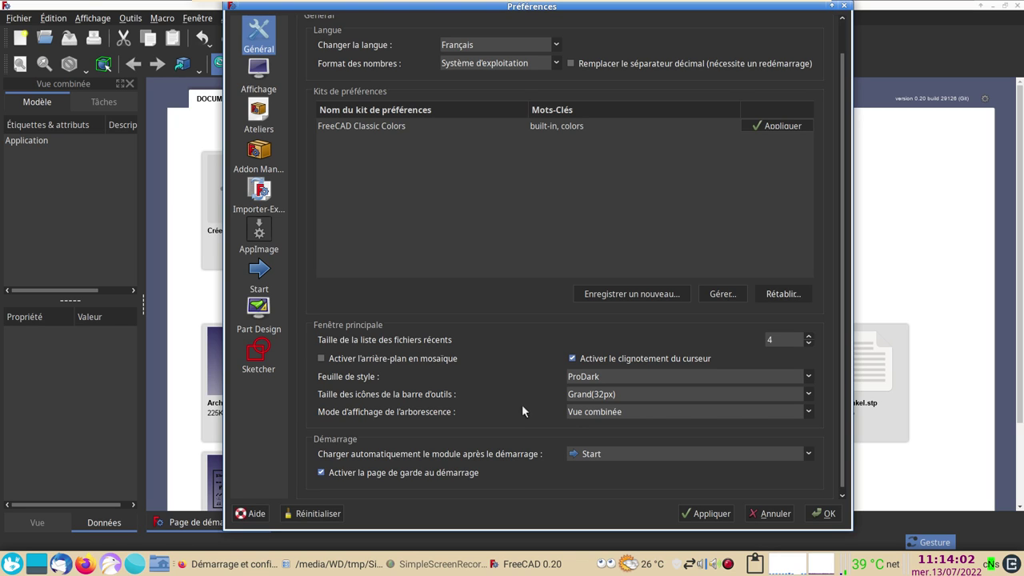
{"action": "left_click", "coordinate": [789, 376]}
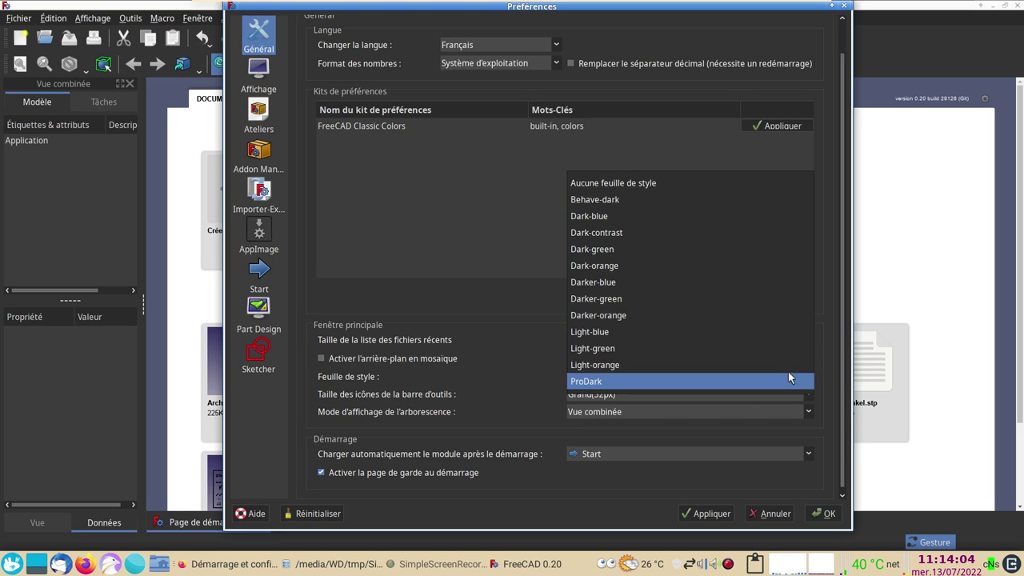
{"action": "left_click", "coordinate": [620, 183]}
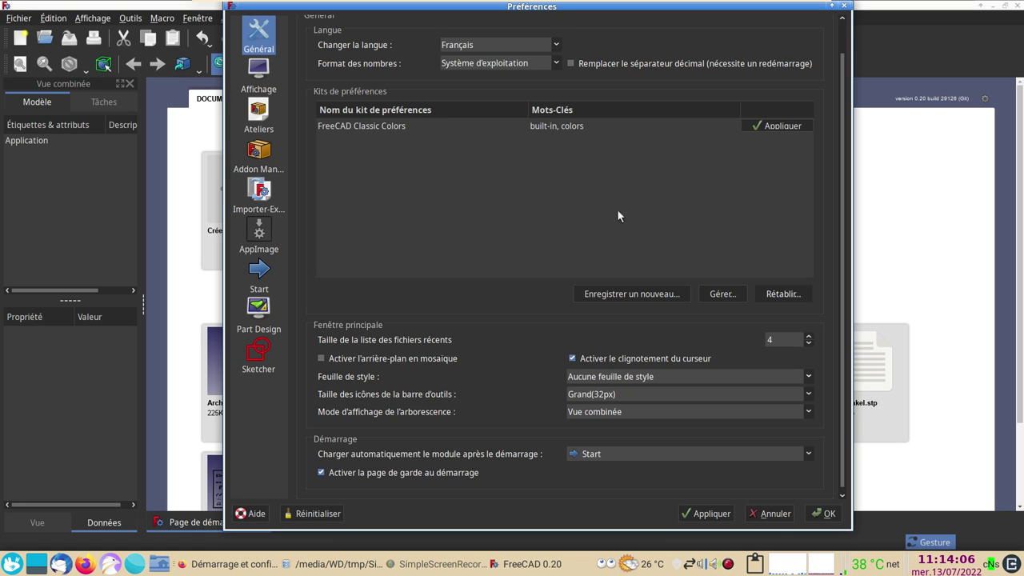
Step: Apply Aucune feuille de style and keep the toolbar icon size at Grand (32px)
{"action": "left_click", "coordinate": [711, 512]}
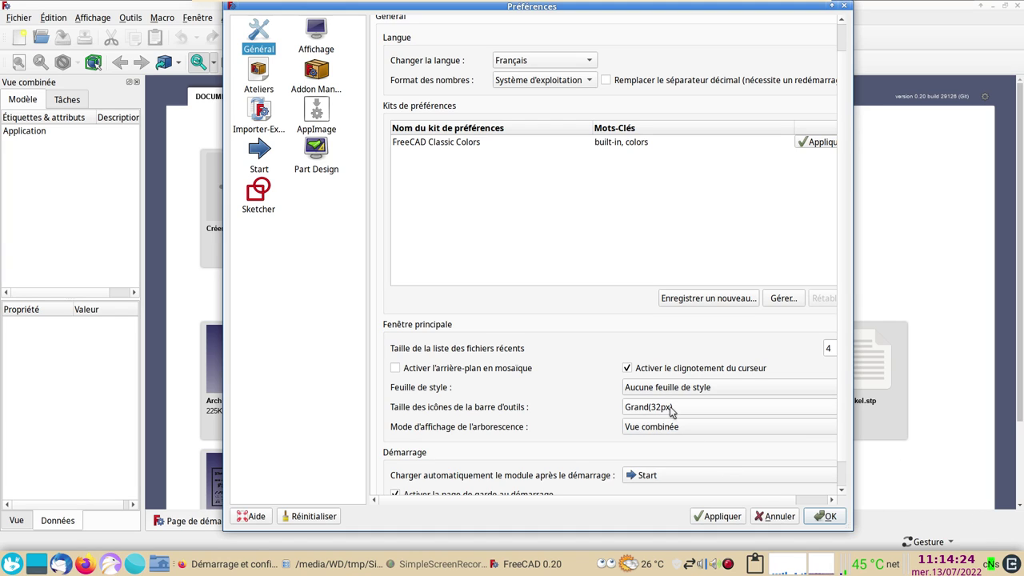
{"action": "left_click", "coordinate": [751, 408]}
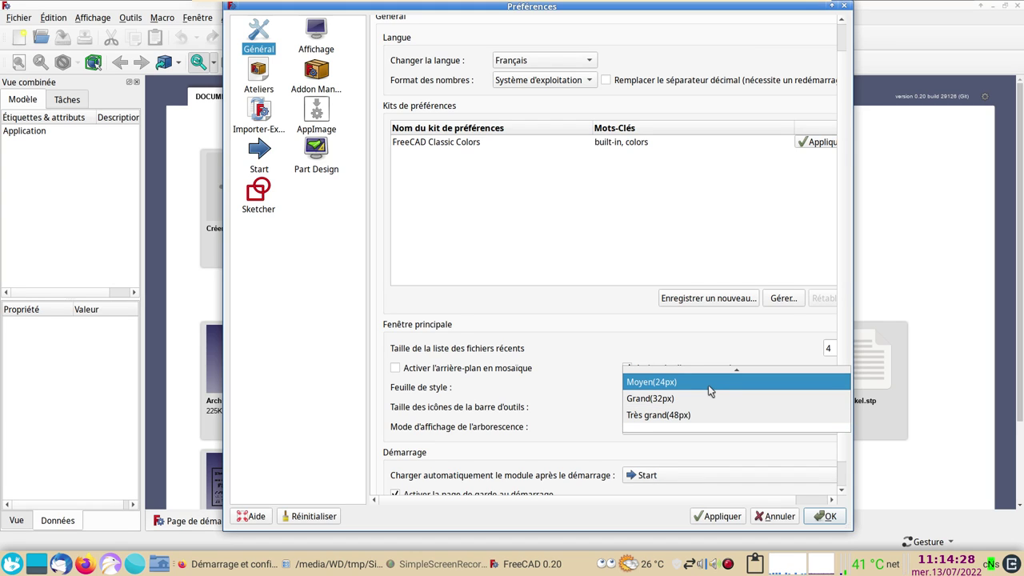
{"action": "left_click", "coordinate": [910, 232]}
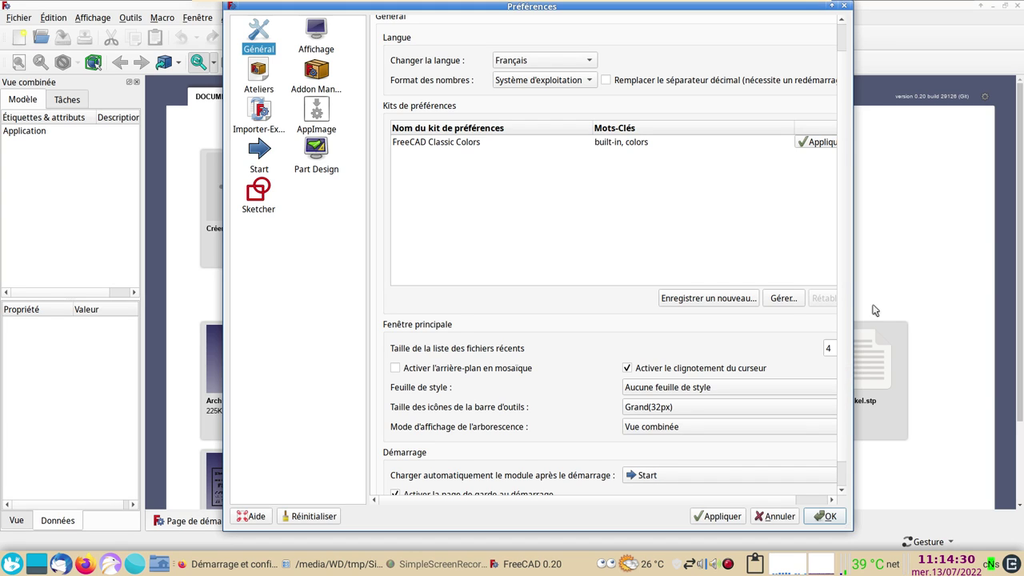
{"action": "left_click", "coordinate": [751, 417]}
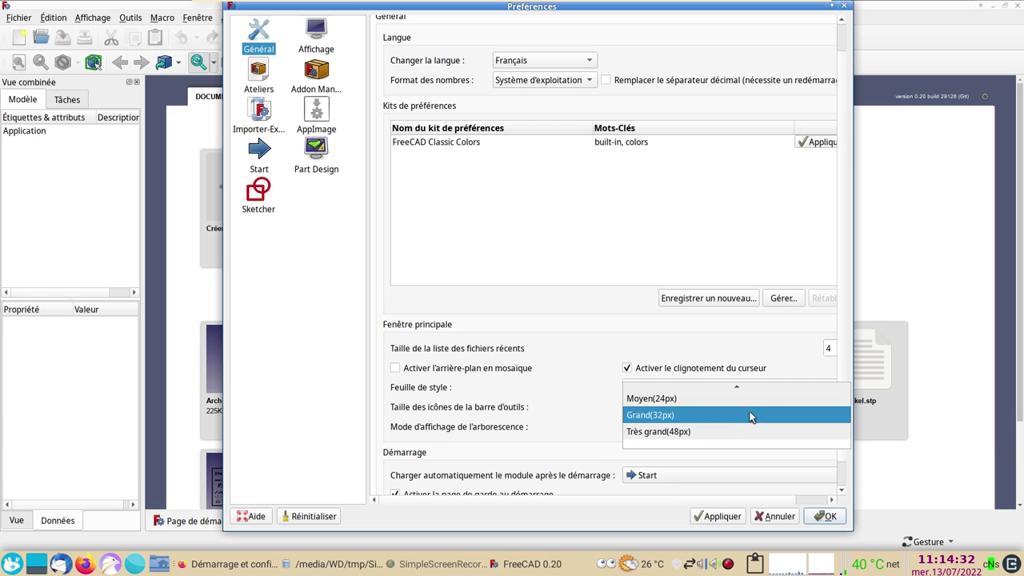
{"action": "left_click", "coordinate": [936, 261]}
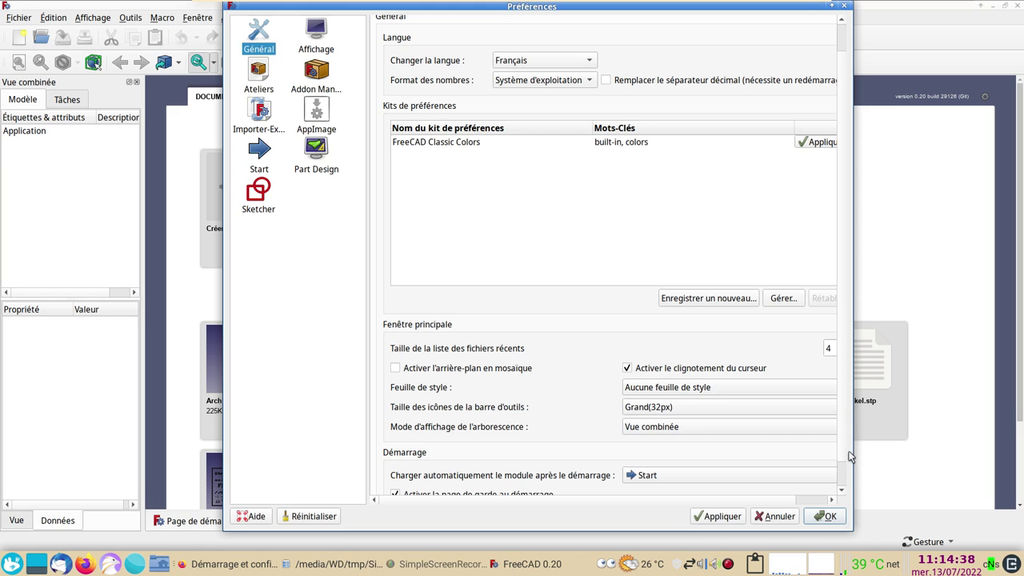
{"action": "scroll", "coordinate": [844, 469], "scroll_direction": "down", "scroll_amount": 2}
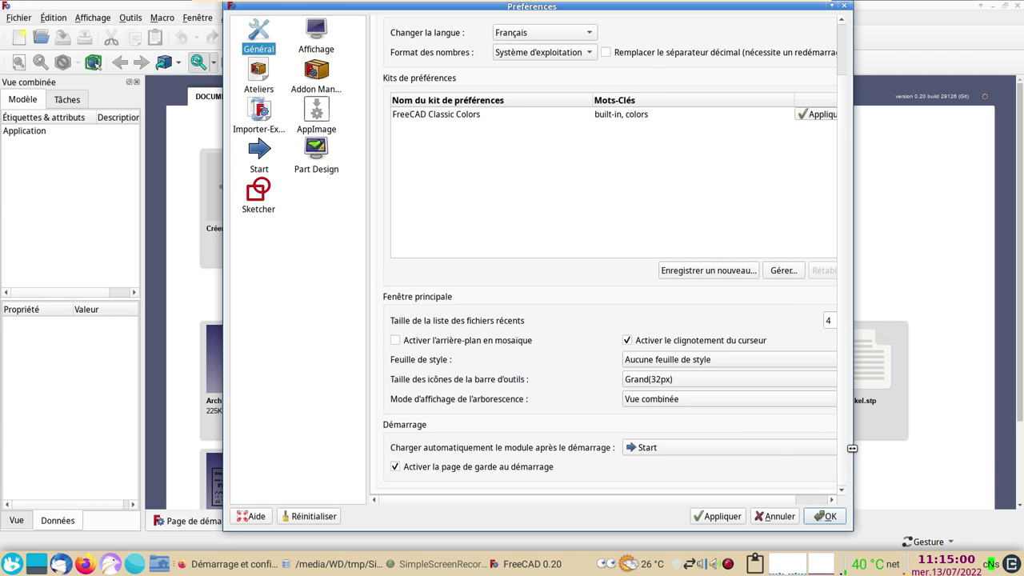
Step: Widen the Préférences window and set Part Design as the startup module, then apply
{"action": "left_click_drag", "start_coordinate": [852, 448], "coordinate": [977, 445]}
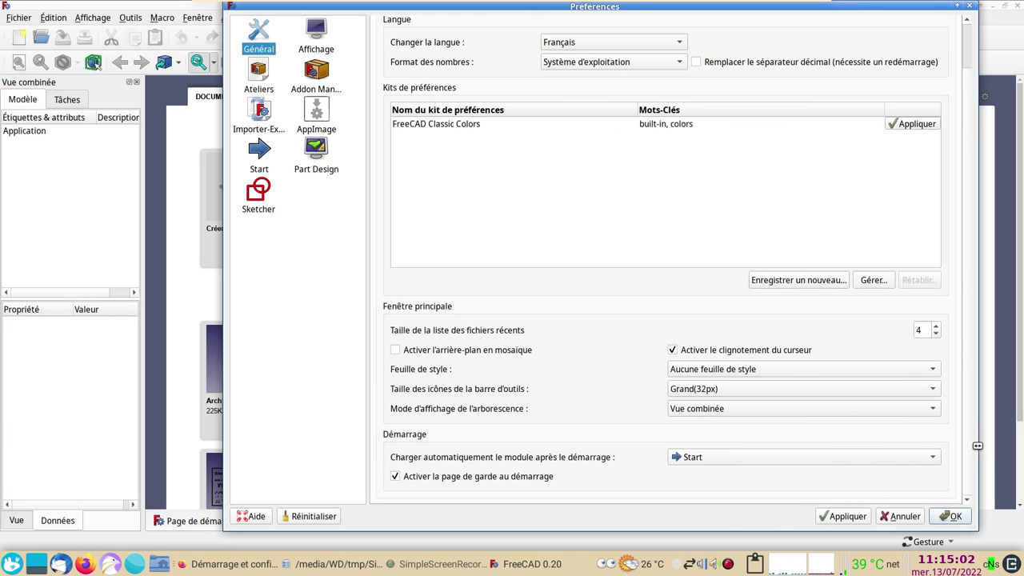
{"action": "left_click", "coordinate": [932, 456]}
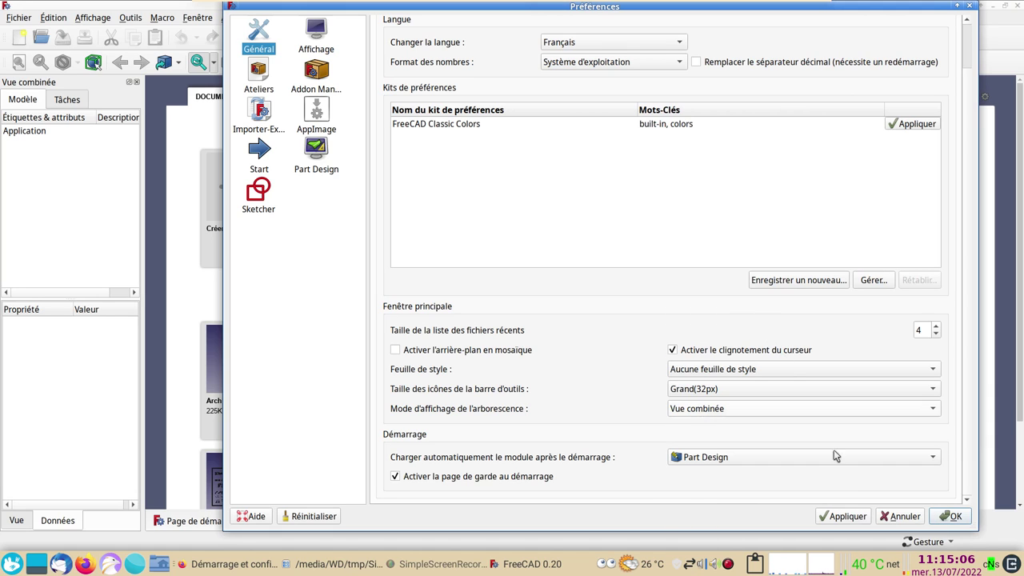
{"action": "left_click", "coordinate": [844, 518]}
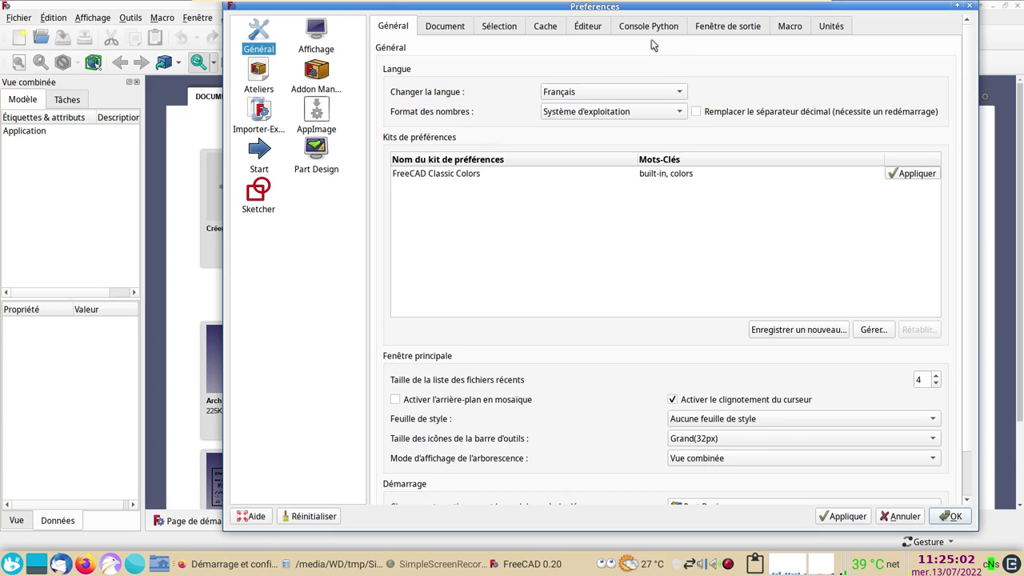
Step: On the Fenêtre de sortie tab, turn off showing the report view on errors
{"action": "left_click", "coordinate": [722, 26]}
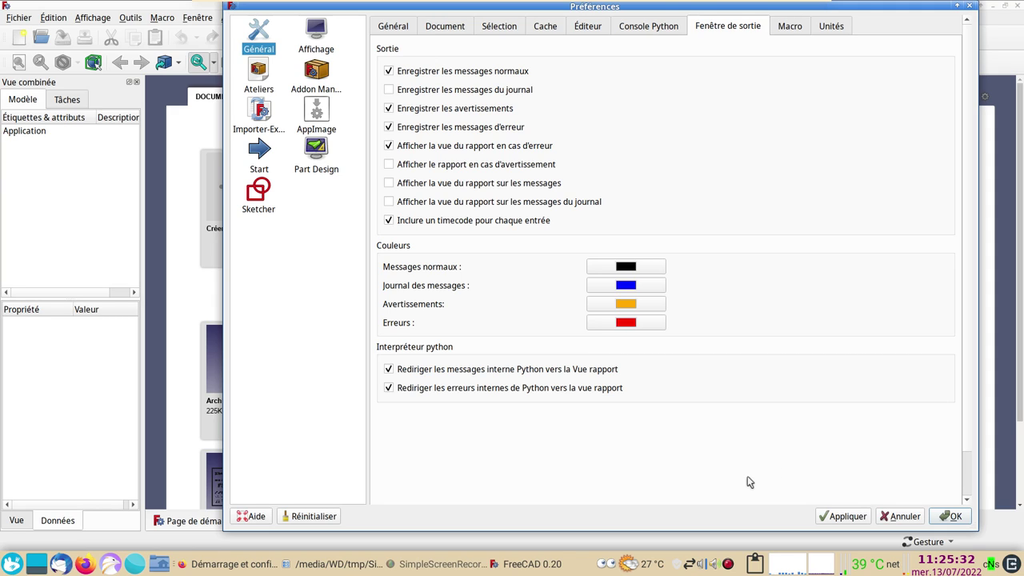
{"action": "left_click", "coordinate": [388, 147]}
Step: Switch the preferences to the Unités tab
{"action": "left_click", "coordinate": [830, 26]}
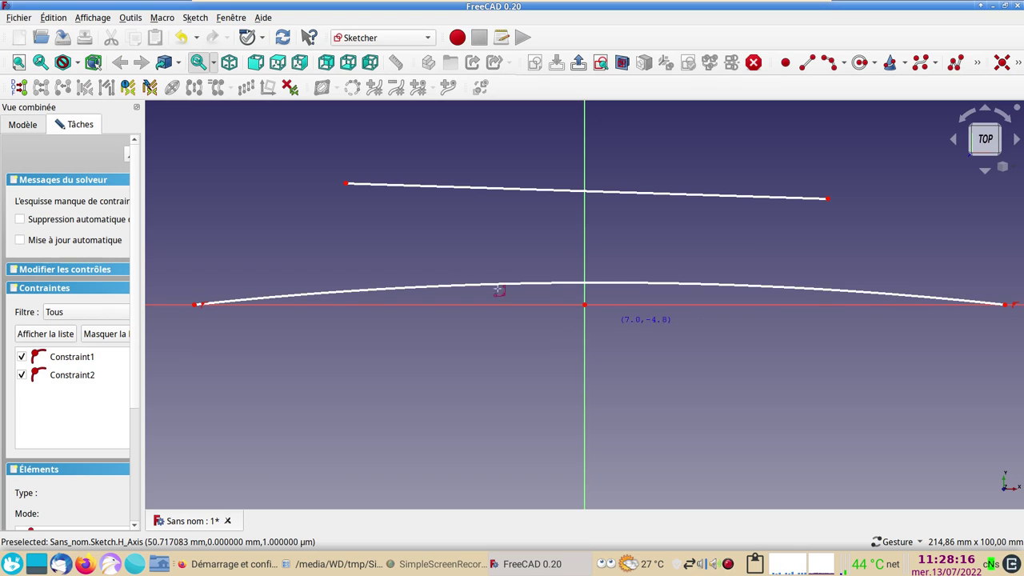
Step: Set Anticrénelage to MSAA 8 x on the Affichage preferences page, apply and close
{"action": "left_click", "coordinate": [51, 18]}
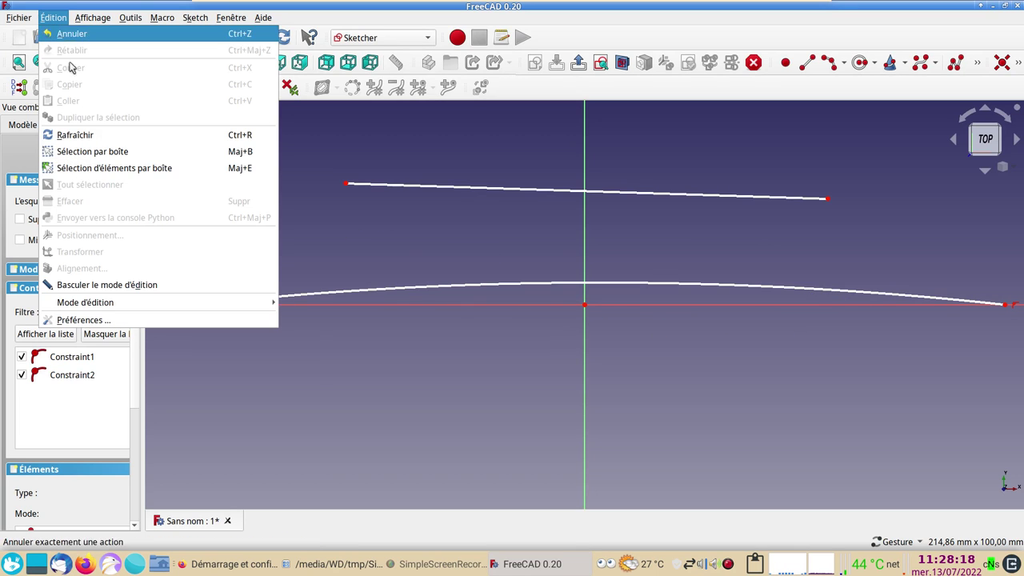
{"action": "left_click", "coordinate": [83, 320]}
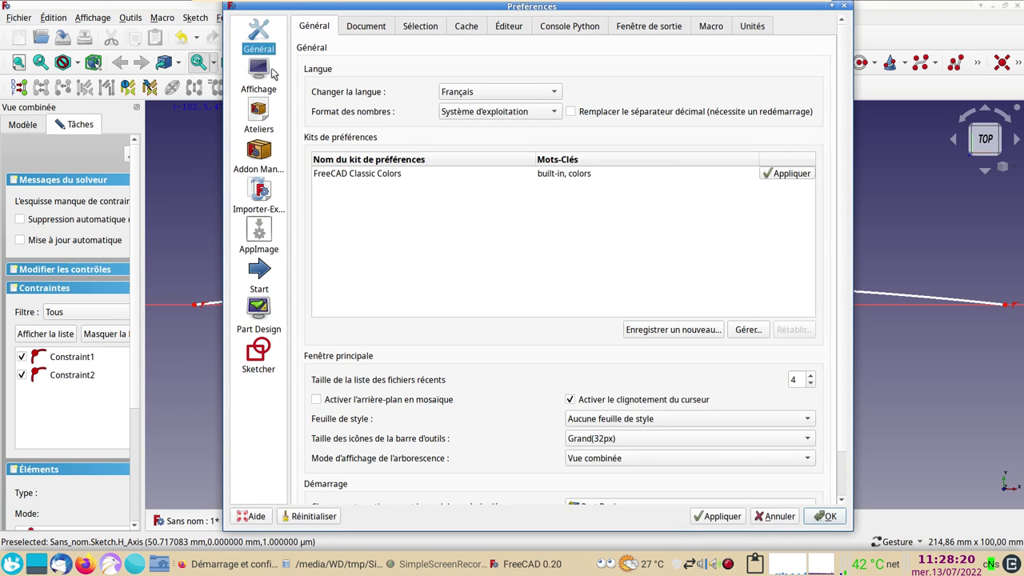
{"action": "left_click", "coordinate": [262, 72]}
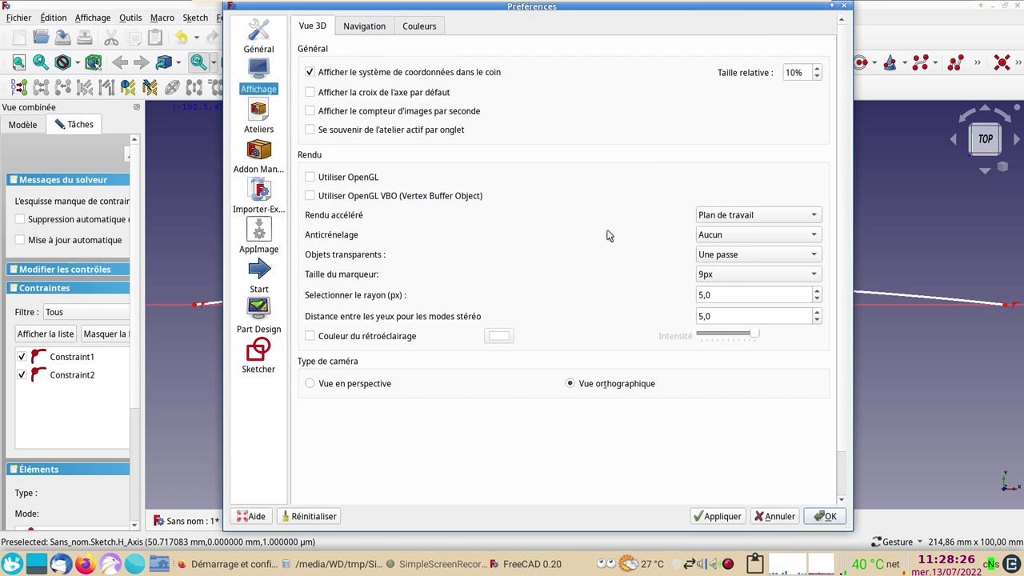
{"action": "left_click", "coordinate": [784, 237]}
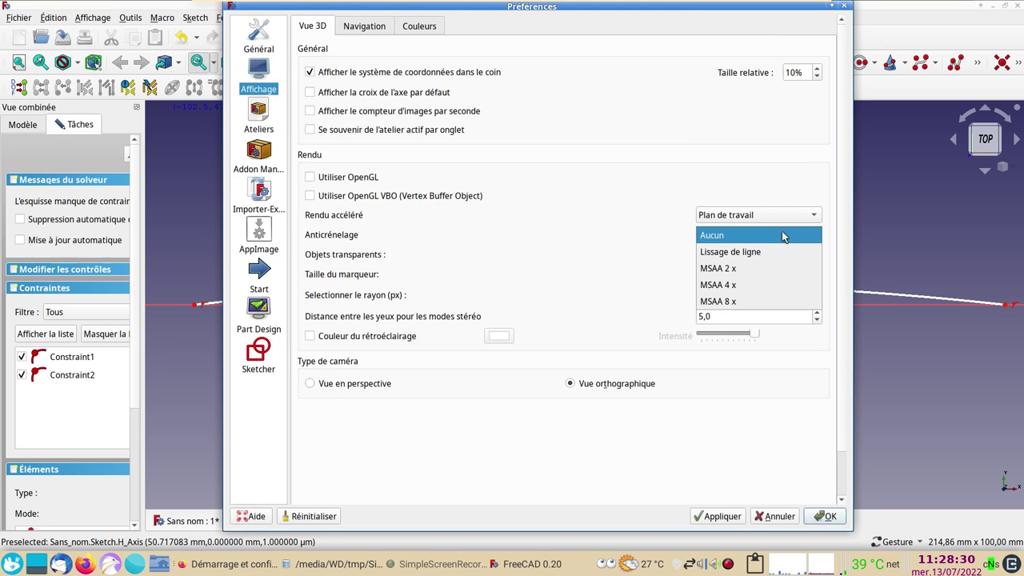
{"action": "left_click", "coordinate": [751, 302]}
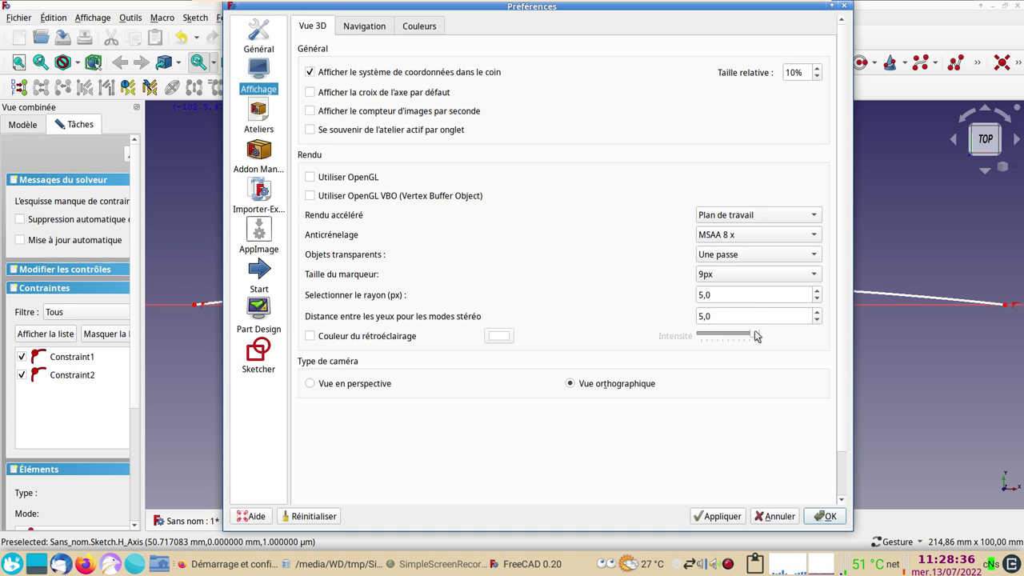
{"action": "left_click", "coordinate": [731, 519]}
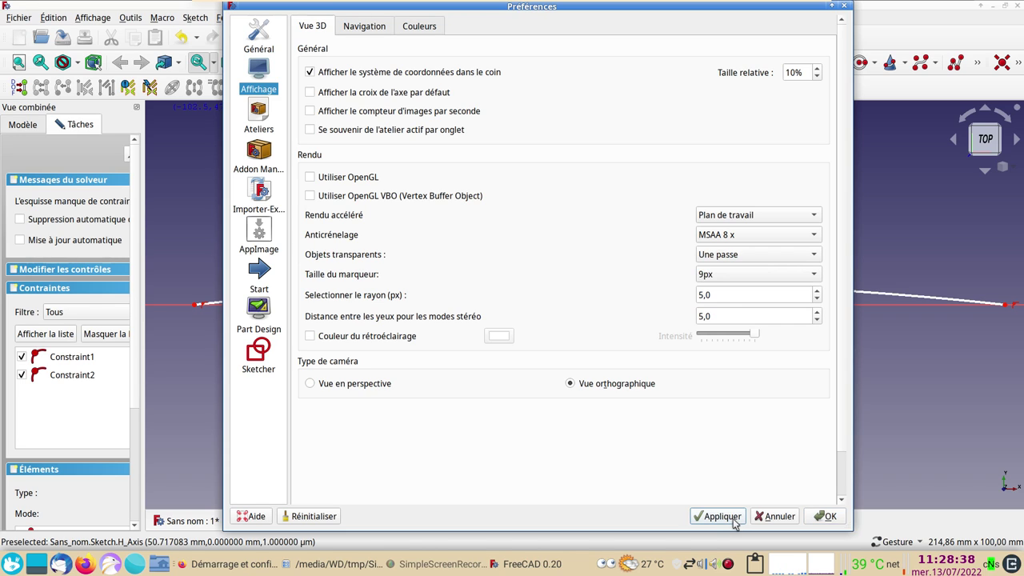
{"action": "left_click", "coordinate": [830, 516]}
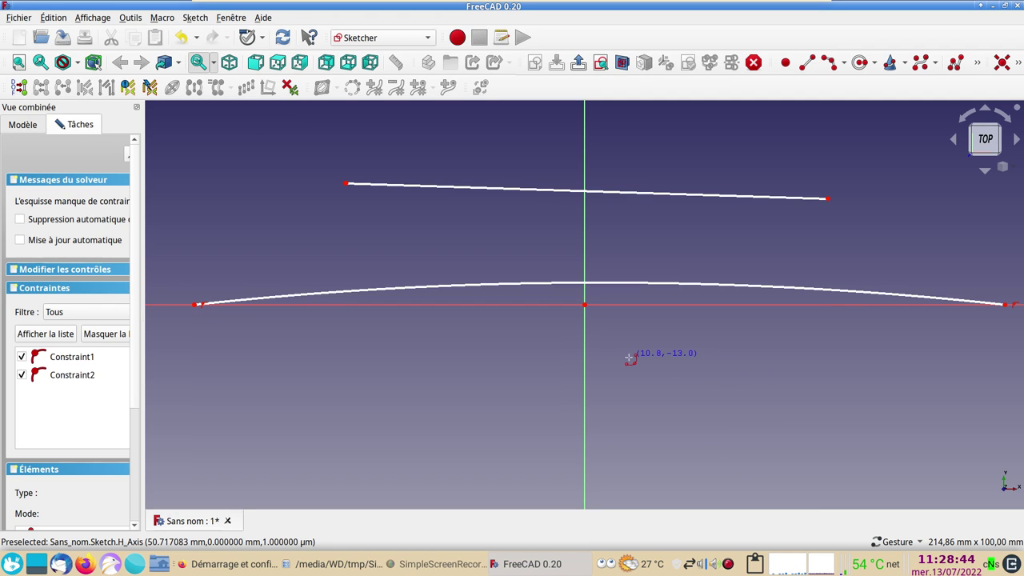
Step: Toggle the sketch view to fullscreen and back, then close the preferences
{"action": "key", "text": "F11"}
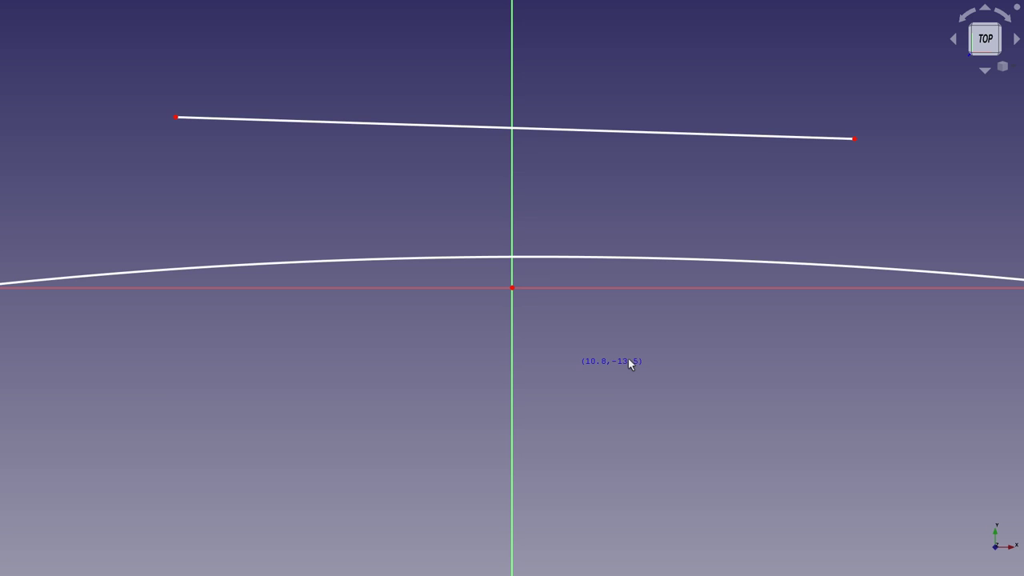
{"action": "key", "text": "F11"}
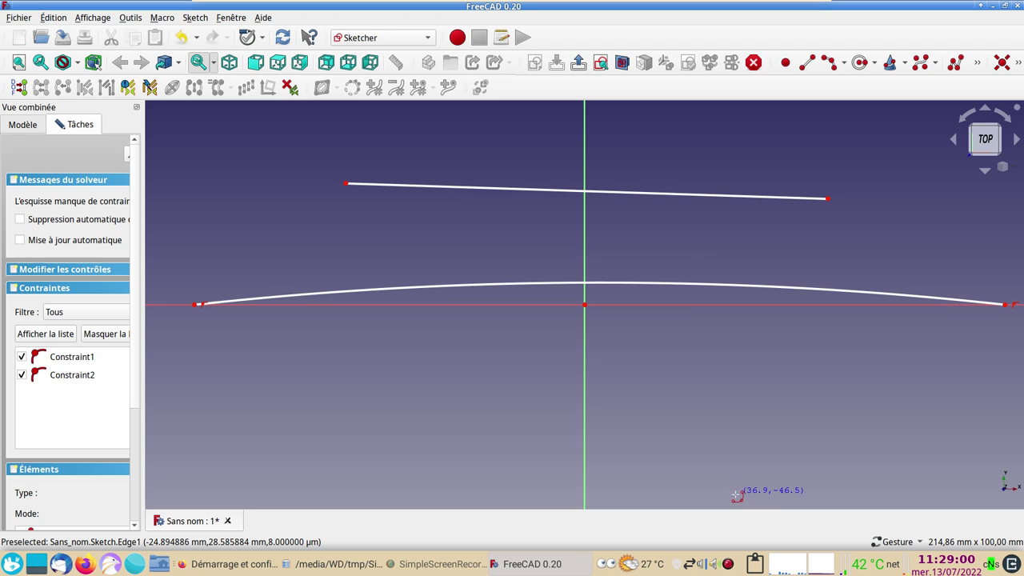
{"action": "right_click", "coordinate": [727, 566]}
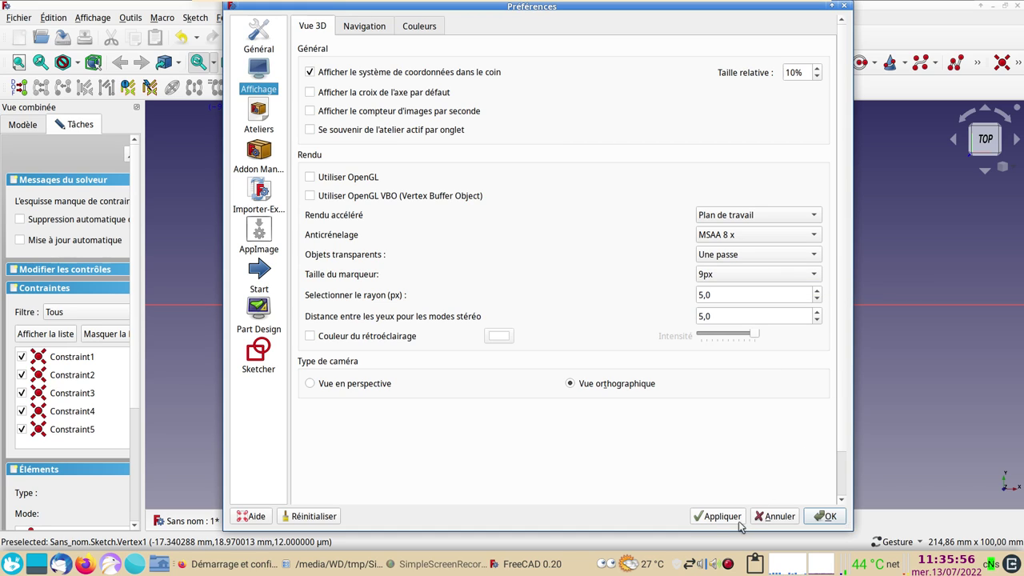
{"action": "left_click", "coordinate": [829, 517]}
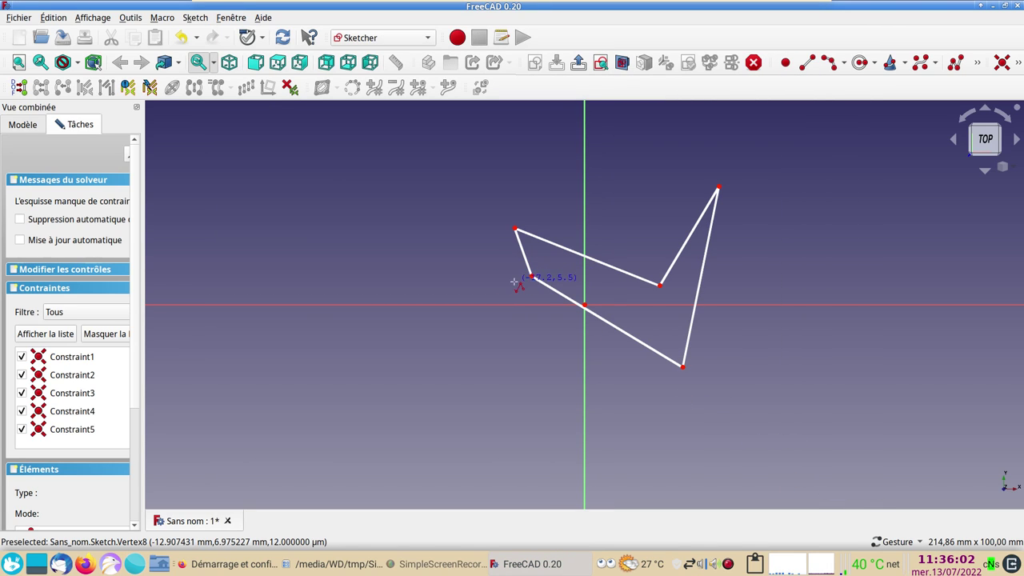
Step: Drag a corner of the outline, then raise the top vertex up and slightly right
{"action": "left_click_drag", "start_coordinate": [531, 277], "coordinate": [420, 254]}
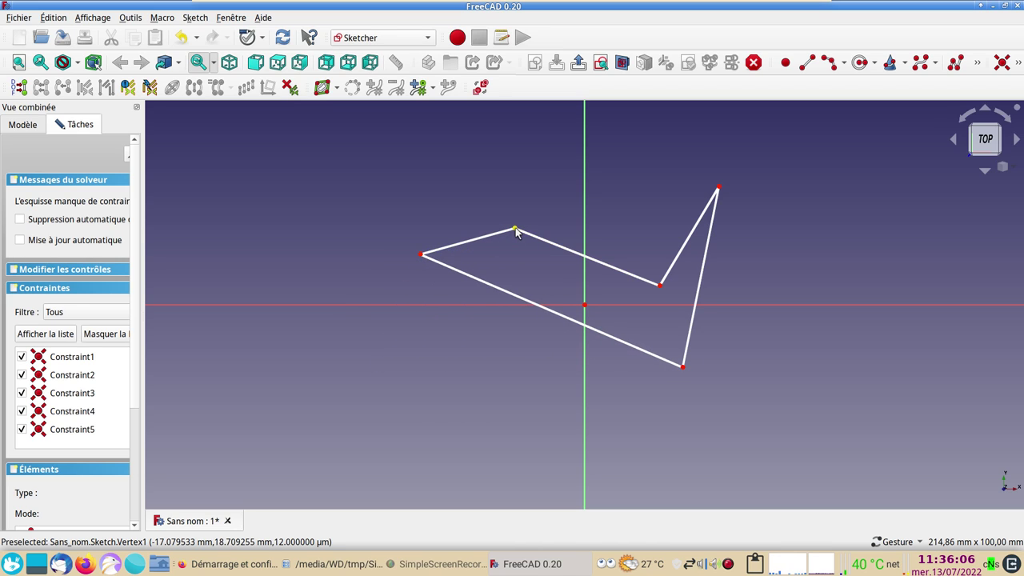
{"action": "left_click_drag", "start_coordinate": [516, 230], "coordinate": [581, 166]}
{"action": "mouse_move", "coordinate": [547, 218]}
{"action": "left_mouse_down"}
{"action": "mouse_move", "coordinate": [542, 234]}
{"action": "mouse_move", "coordinate": [536, 173]}
{"action": "mouse_move", "coordinate": [538, 188]}
{"action": "left_mouse_up"}
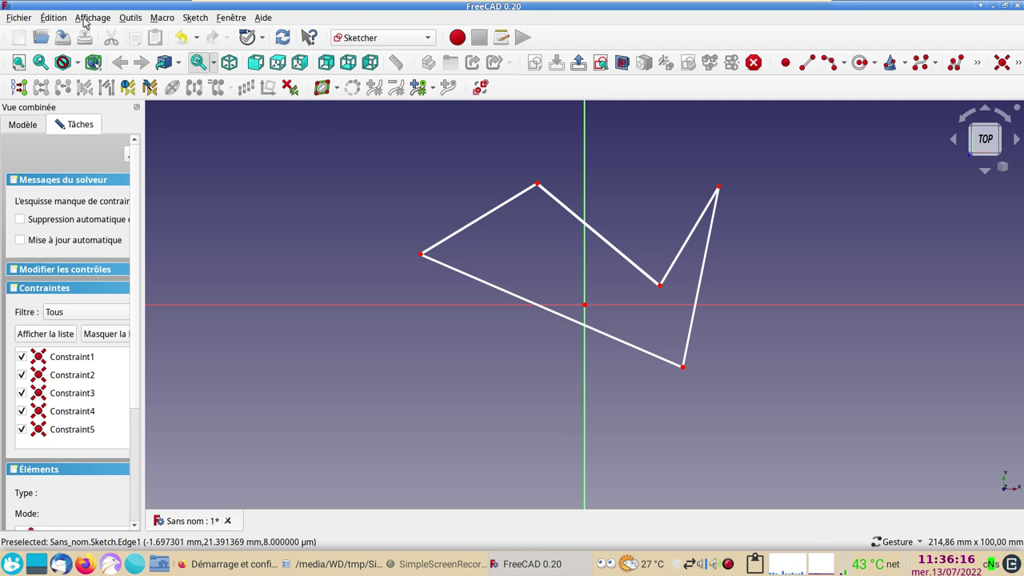
Step: Enlarge the sketch vertex marker size to 15px, then drag the lower-right vertex right
{"action": "left_click", "coordinate": [54, 17]}
{"action": "left_click", "coordinate": [124, 319]}
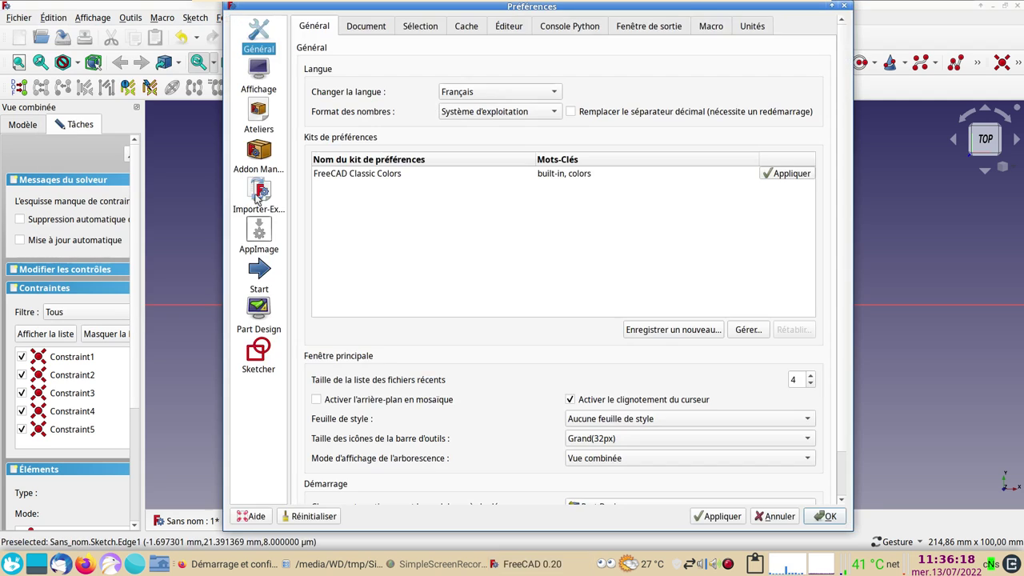
{"action": "left_click", "coordinate": [265, 80]}
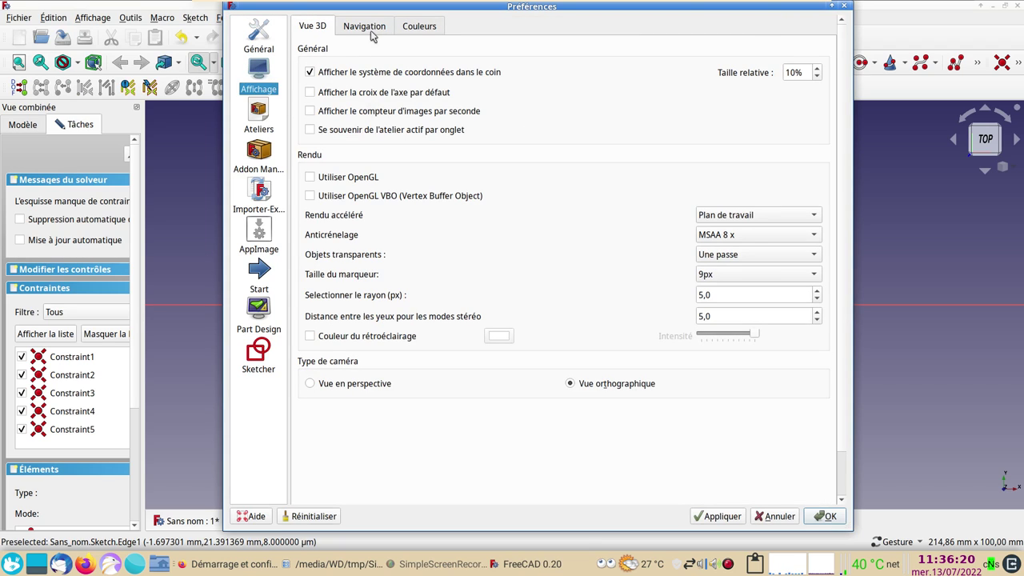
{"action": "left_click", "coordinate": [798, 275]}
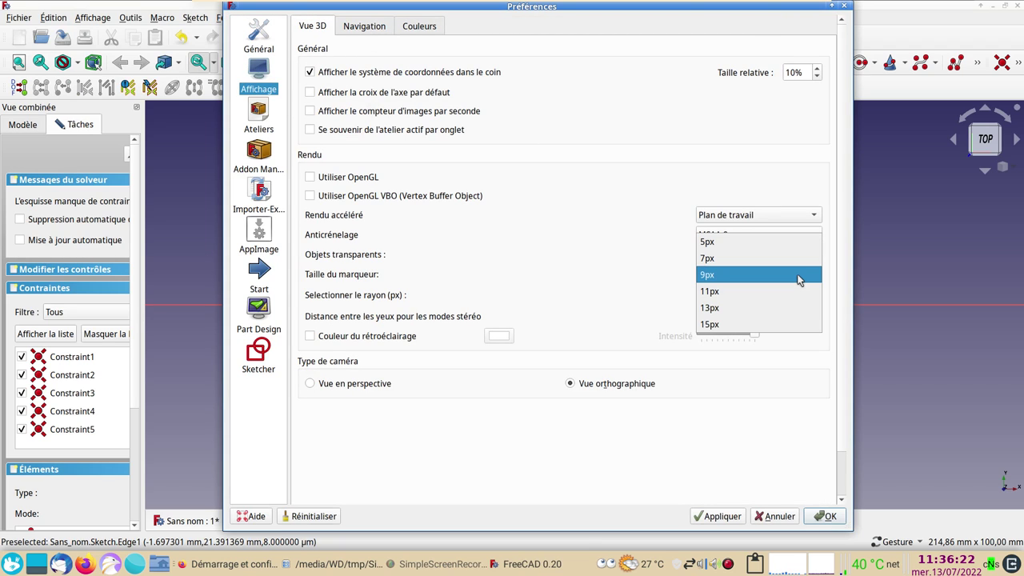
{"action": "left_click", "coordinate": [776, 325]}
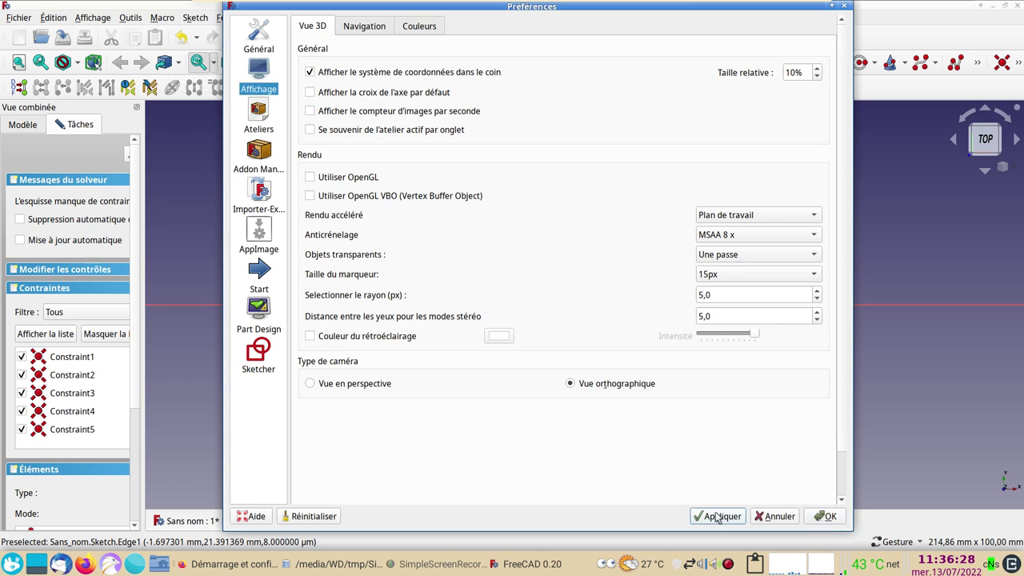
{"action": "left_click", "coordinate": [831, 517]}
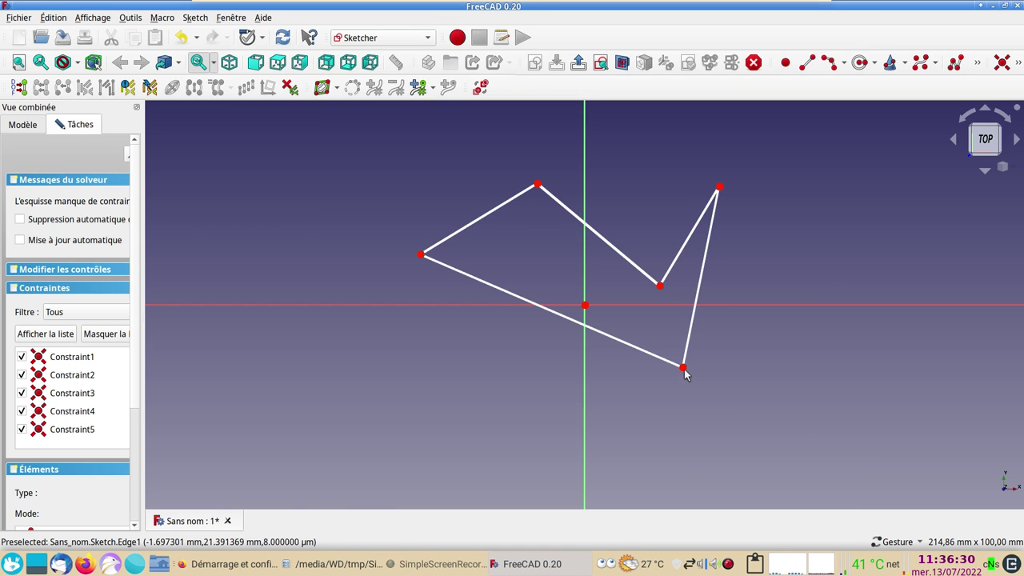
{"action": "mouse_move", "coordinate": [683, 368]}
{"action": "left_mouse_down"}
{"action": "mouse_move", "coordinate": [891, 457]}
{"action": "mouse_move", "coordinate": [613, 350]}
{"action": "mouse_move", "coordinate": [733, 364]}
{"action": "left_mouse_up"}
Step: Reduce the vertex marker size to 11px in the 3D view preferences and apply it
{"action": "left_click", "coordinate": [53, 17]}
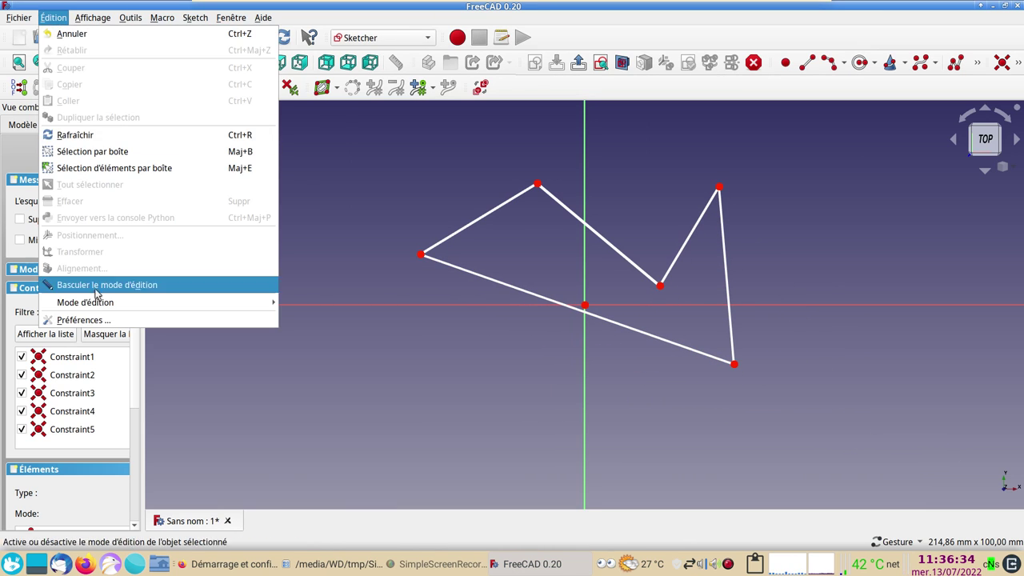
{"action": "left_click", "coordinate": [110, 323]}
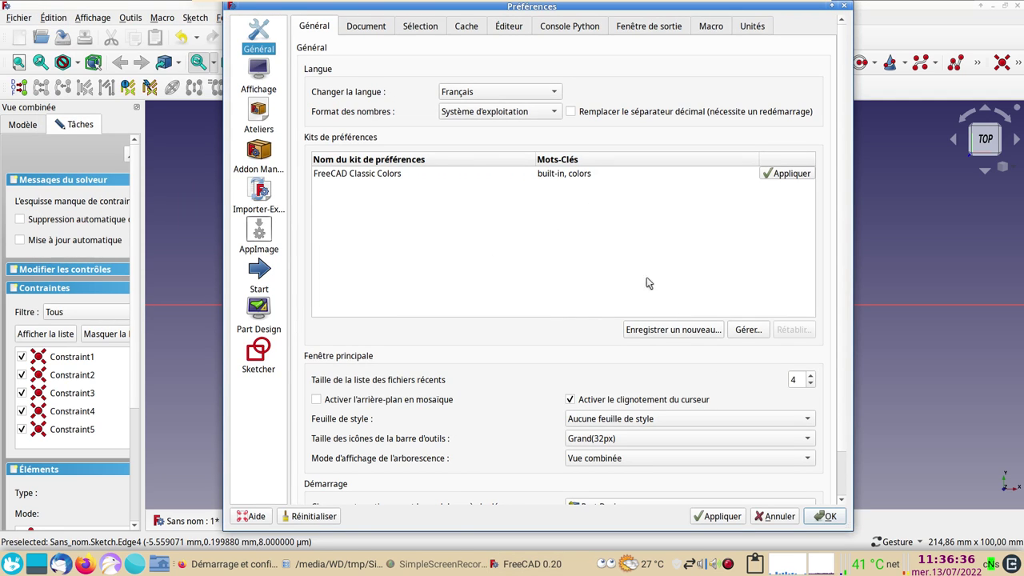
{"action": "left_click", "coordinate": [253, 73]}
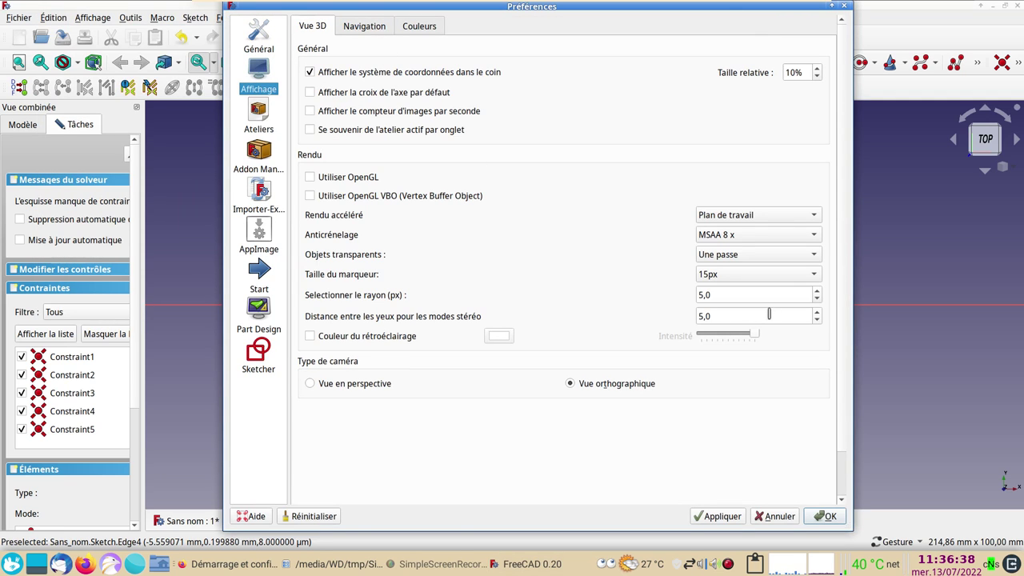
{"action": "left_click", "coordinate": [816, 274]}
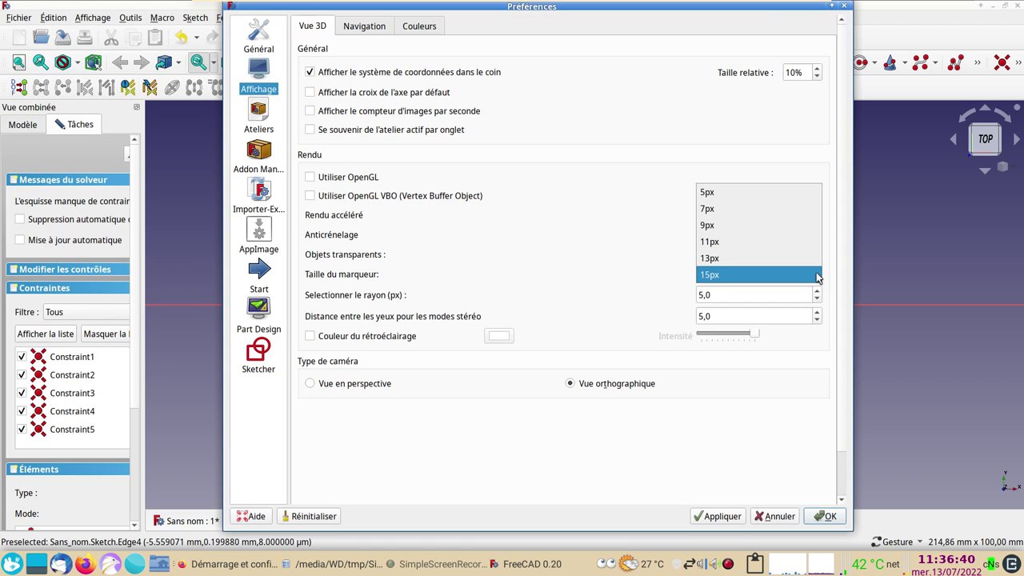
{"action": "left_click", "coordinate": [765, 236]}
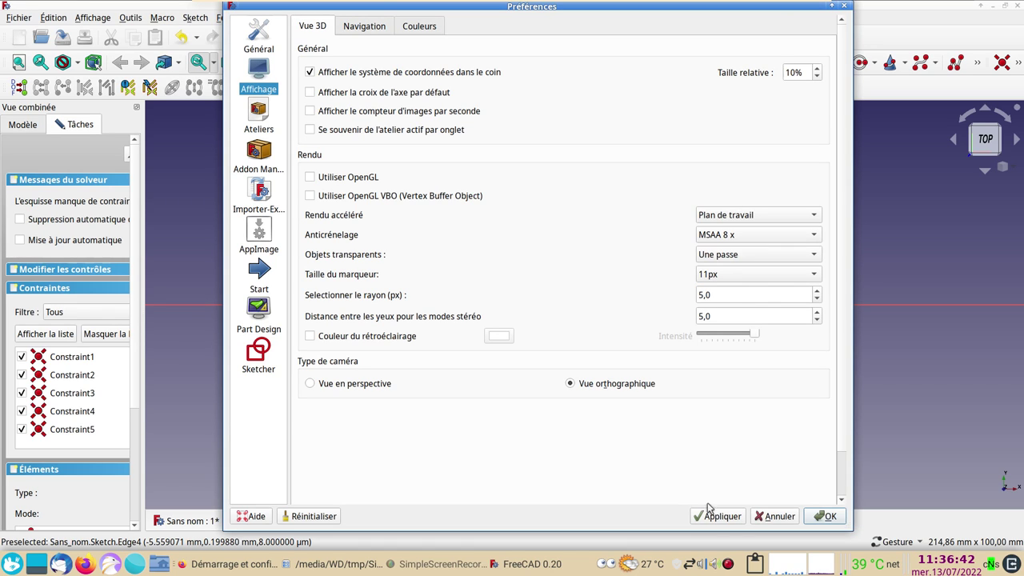
{"action": "left_click", "coordinate": [714, 515]}
{"action": "left_click", "coordinate": [824, 516]}
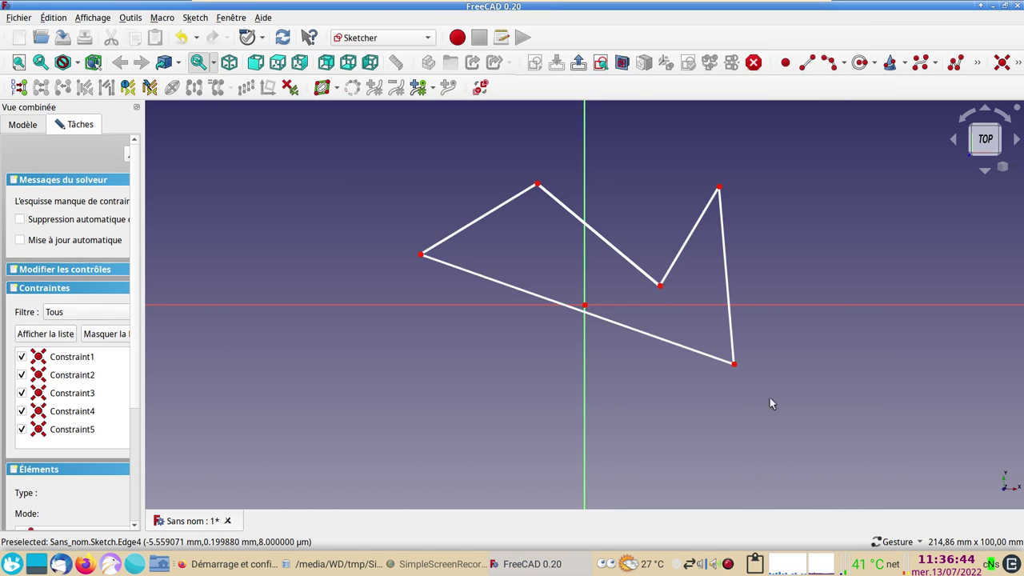
Step: Nudge the lower-right vertex down-right, then apply the Ateliers auto-loading settings for Draft
{"action": "left_click_drag", "start_coordinate": [734, 365], "coordinate": [745, 393]}
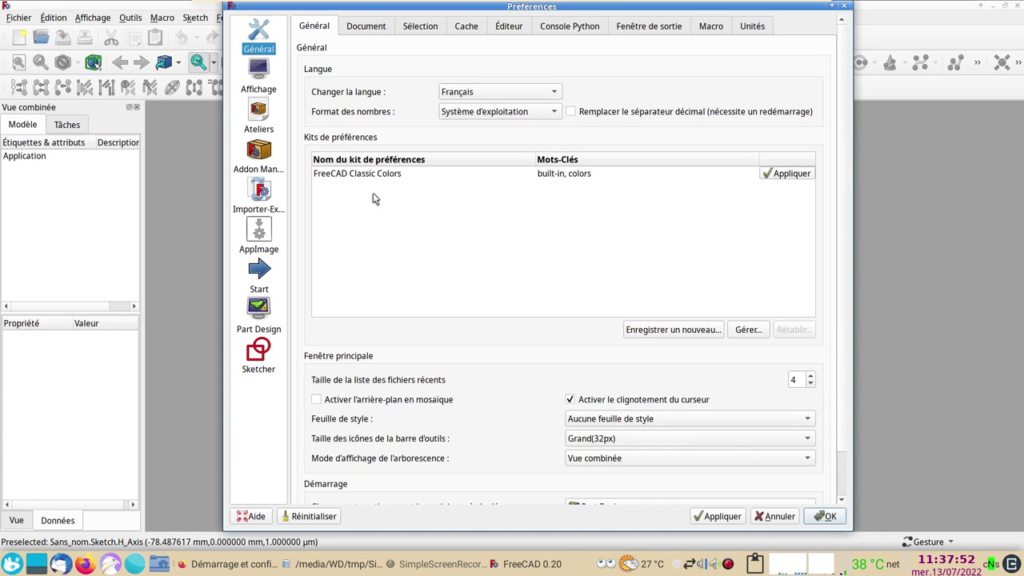
{"action": "left_click", "coordinate": [267, 120]}
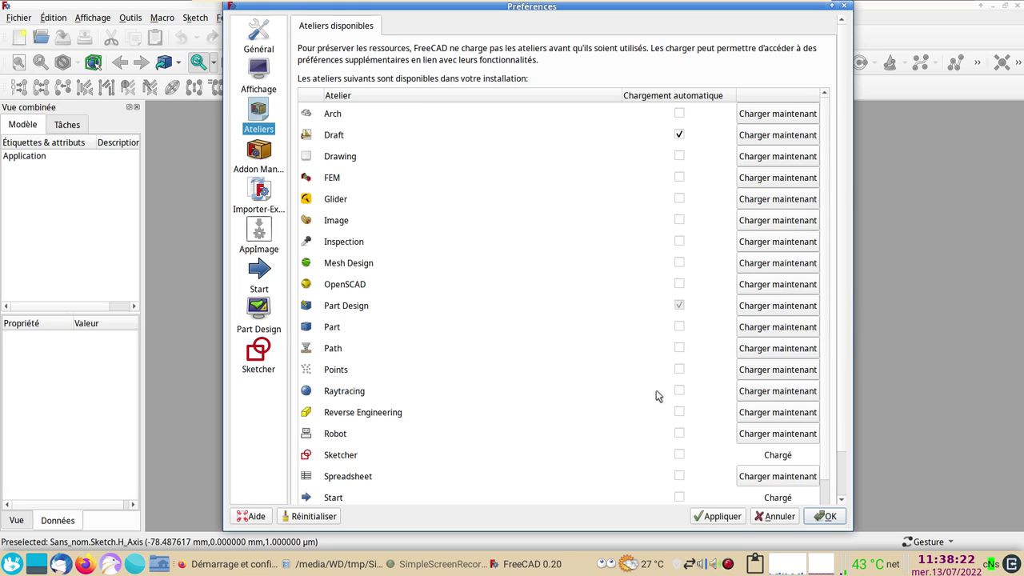
{"action": "left_click", "coordinate": [724, 516]}
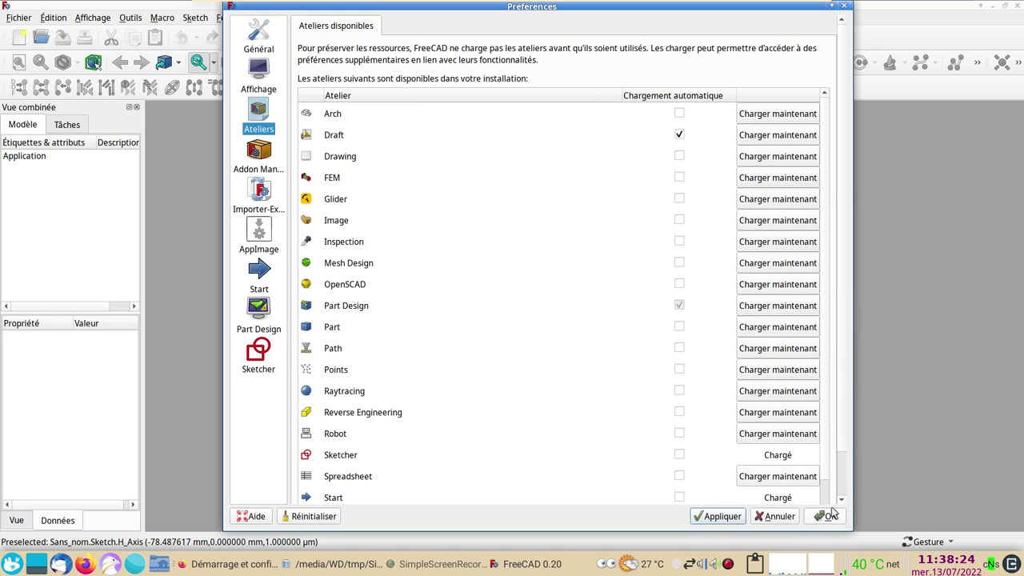
{"action": "left_click", "coordinate": [830, 516]}
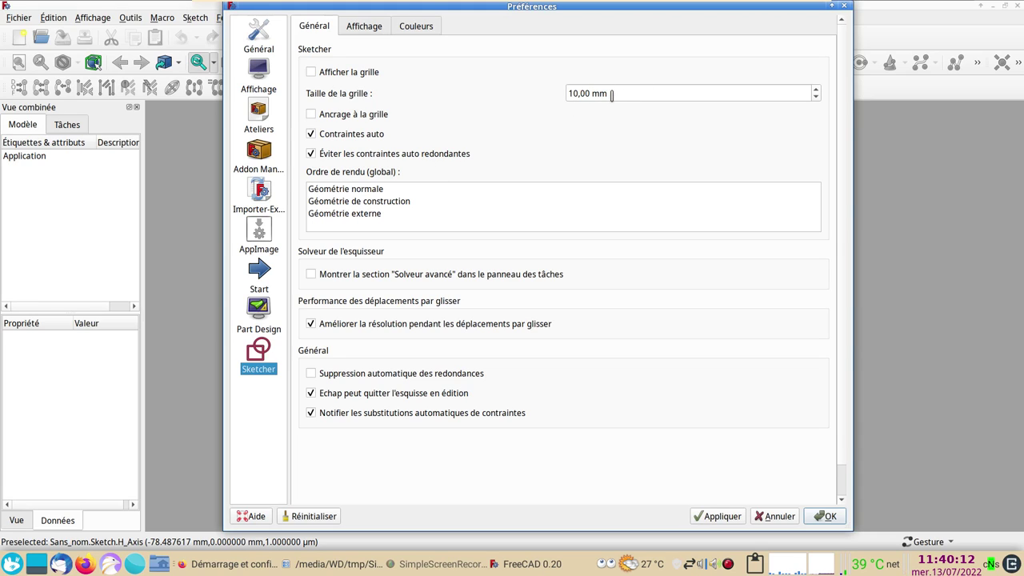
Step: Keep the dashed grid-line pattern in Sketcher Affichage settings, then view the Couleurs settings
{"action": "left_click", "coordinate": [365, 27]}
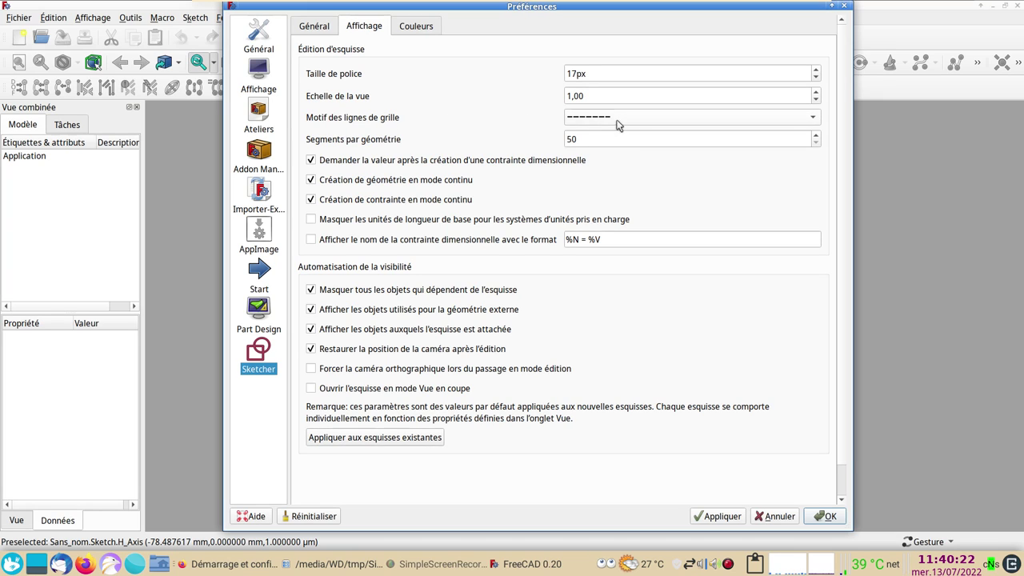
{"action": "left_click", "coordinate": [817, 122]}
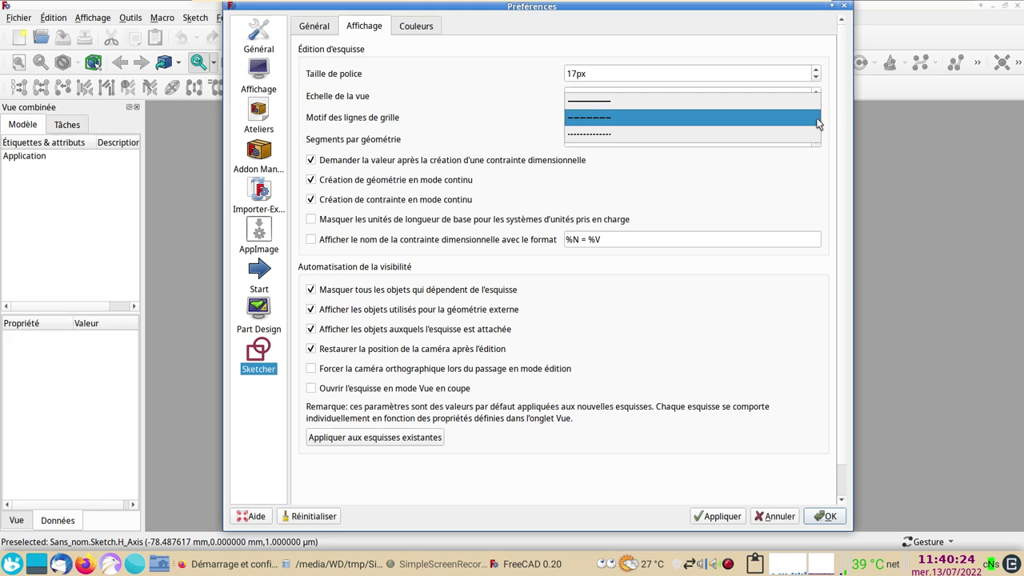
{"action": "left_click", "coordinate": [736, 120]}
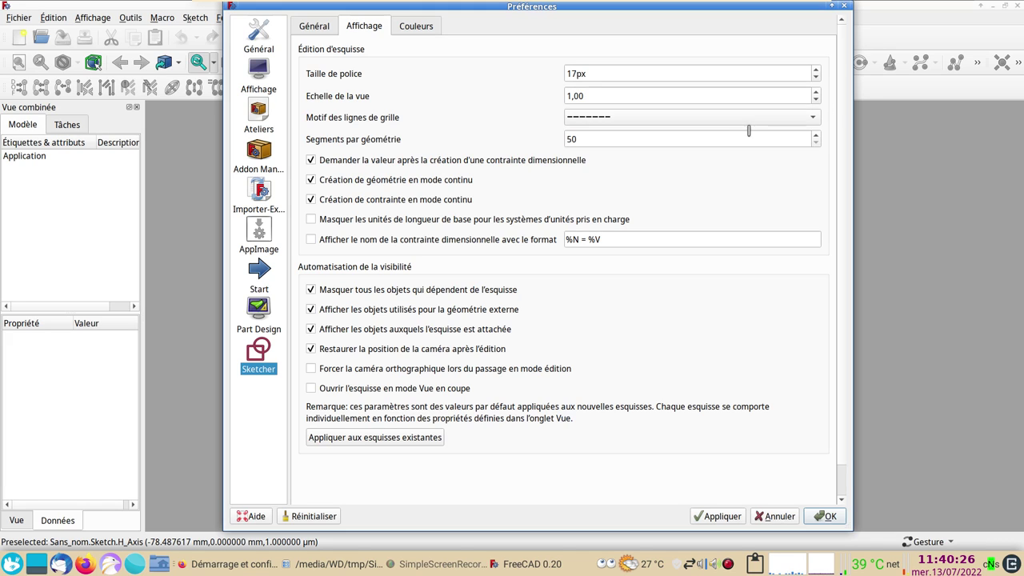
{"action": "left_click", "coordinate": [416, 26]}
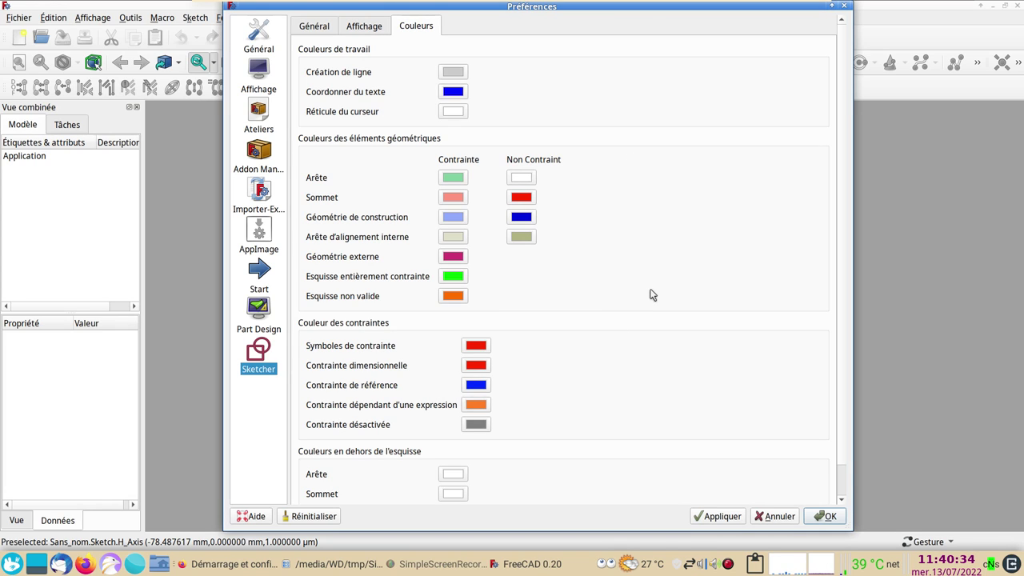
Step: Launch gcolor2 from the Graphisme menu and move it beside the colour swatches
{"action": "left_click", "coordinate": [12, 561]}
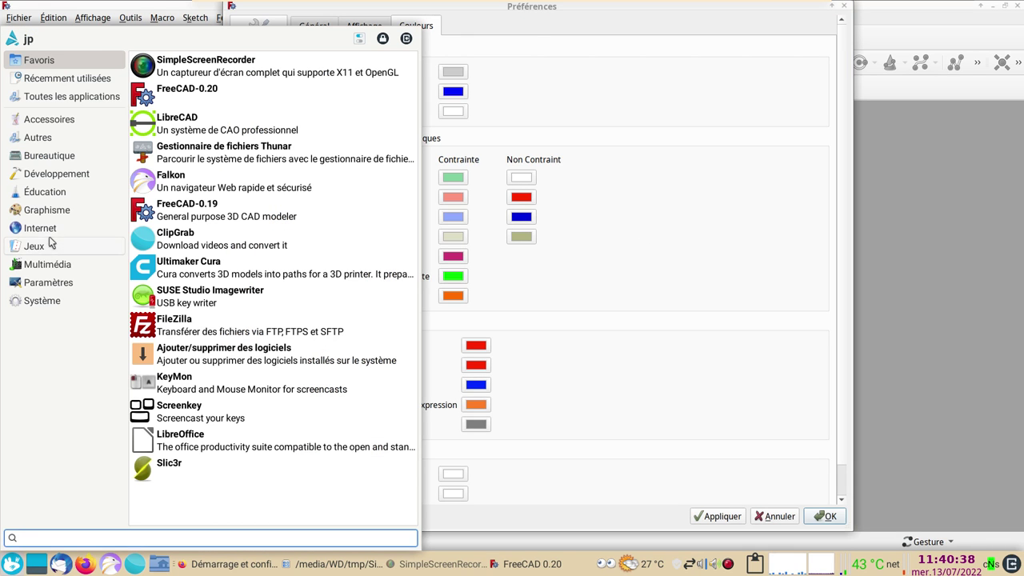
{"action": "left_click", "coordinate": [57, 211]}
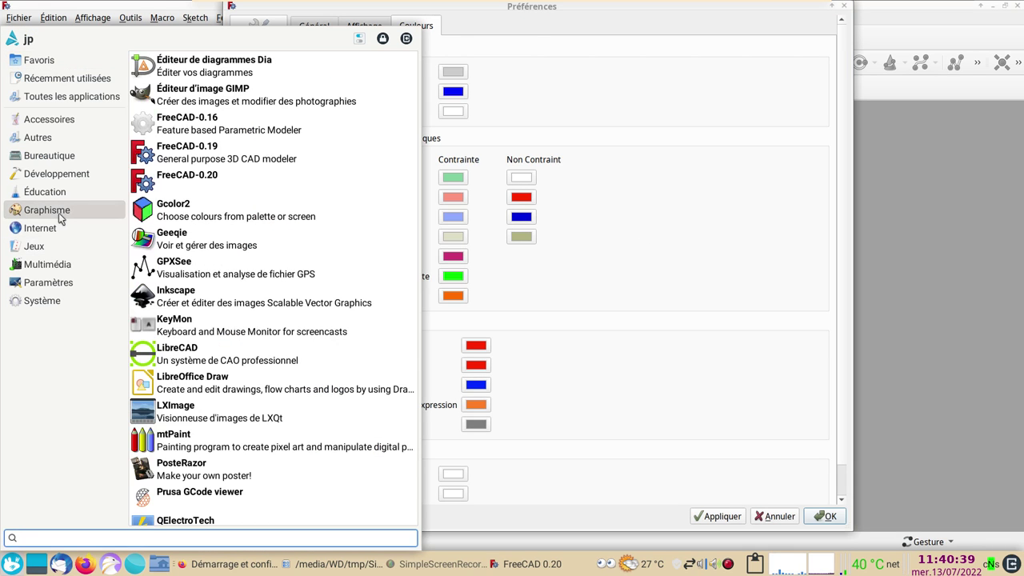
{"action": "left_click", "coordinate": [166, 214]}
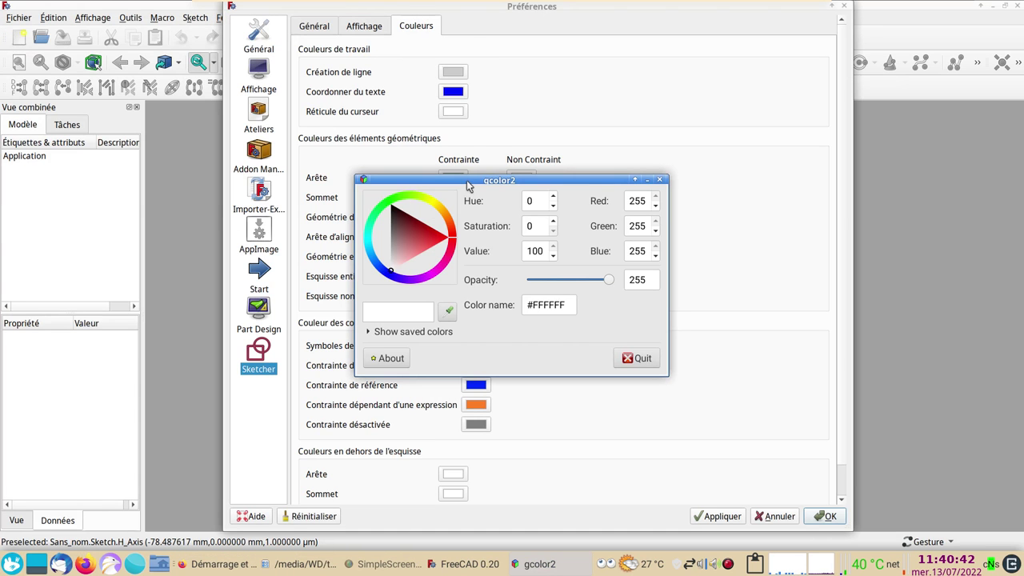
{"action": "left_click_drag", "start_coordinate": [468, 186], "coordinate": [758, 211]}
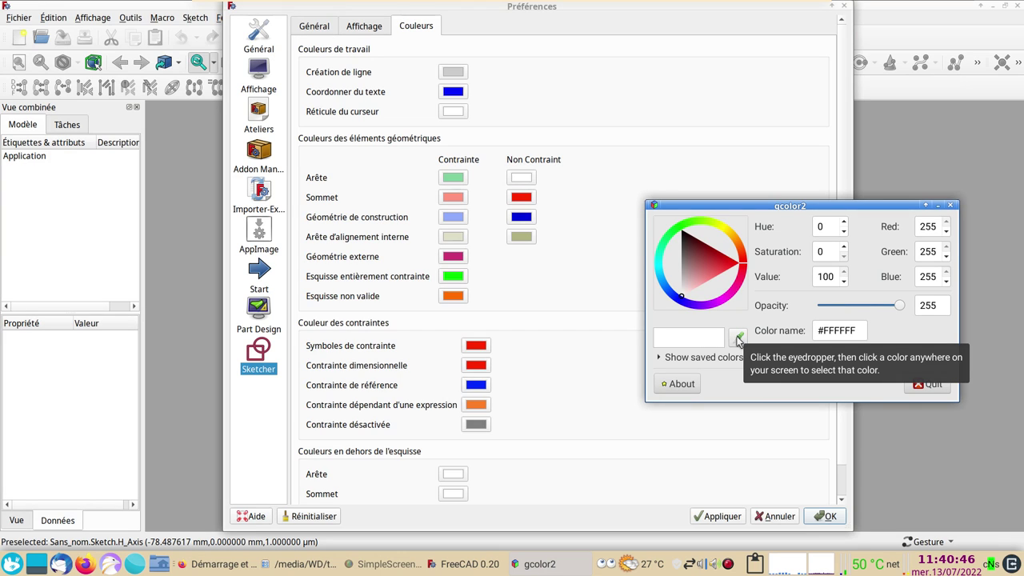
Step: Eyedrop the salmon Sommet Contrainte swatch and select its #FF9580 colour code
{"action": "left_click", "coordinate": [738, 338]}
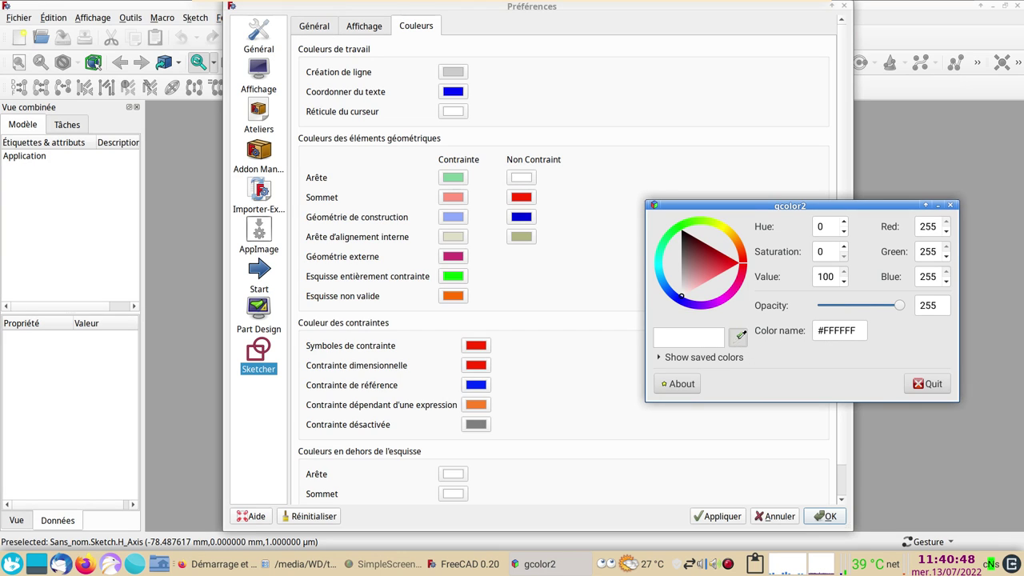
{"action": "left_click", "coordinate": [455, 197]}
{"action": "left_click_drag", "start_coordinate": [856, 331], "coordinate": [818, 331]}
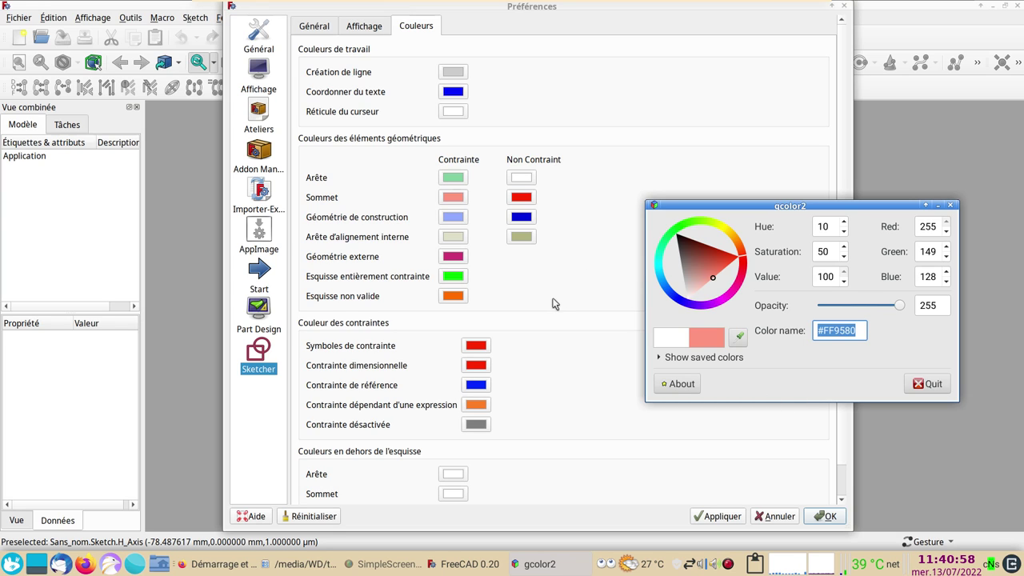
{"action": "left_click", "coordinate": [451, 198]}
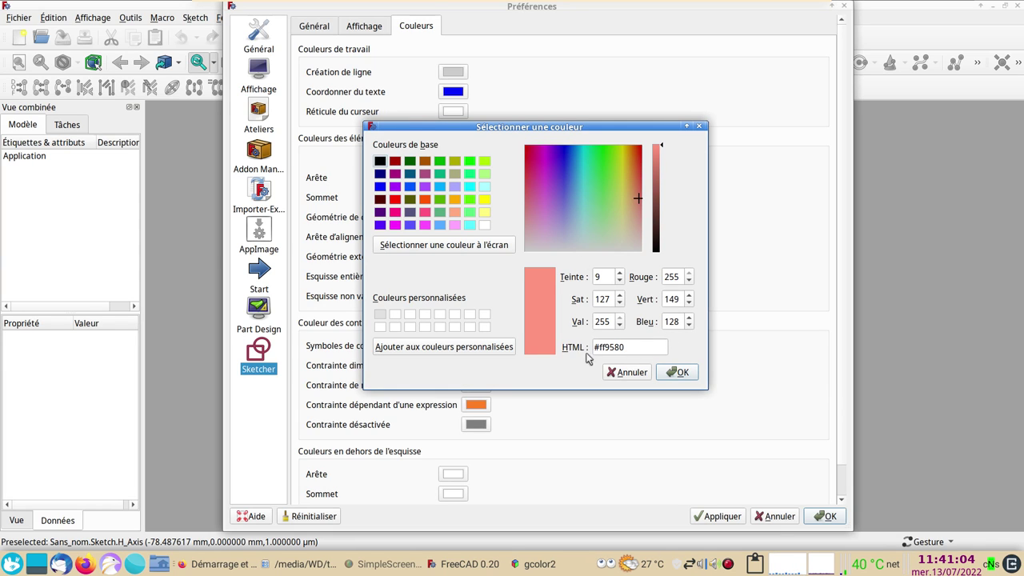
{"action": "left_click", "coordinate": [624, 372]}
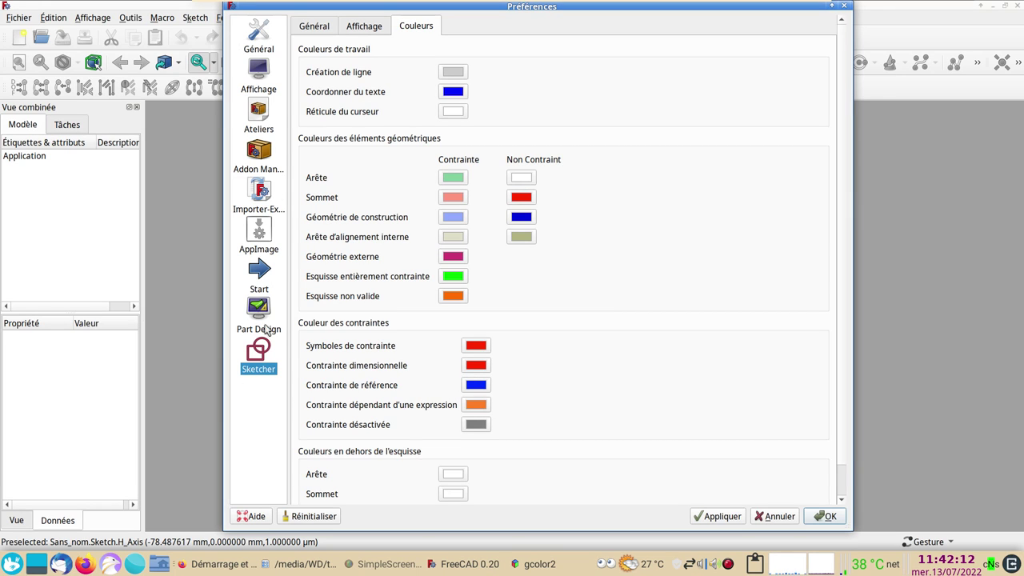
Step: Close the preferences and switch the workbench to Draft, then to TechDraw
{"action": "left_click", "coordinate": [831, 516]}
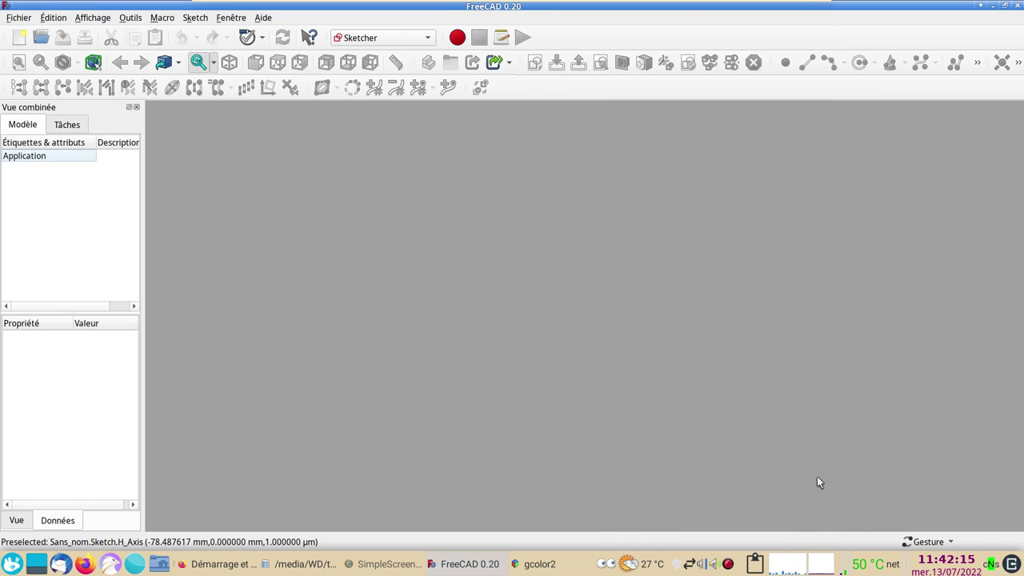
{"action": "left_click", "coordinate": [392, 37]}
{"action": "left_click", "coordinate": [384, 28]}
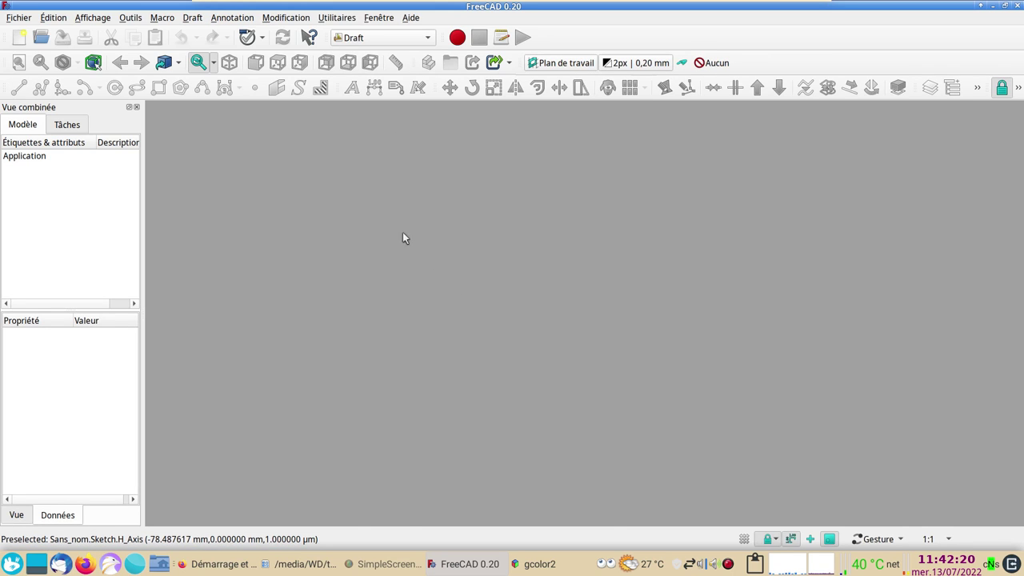
{"action": "left_click", "coordinate": [407, 38]}
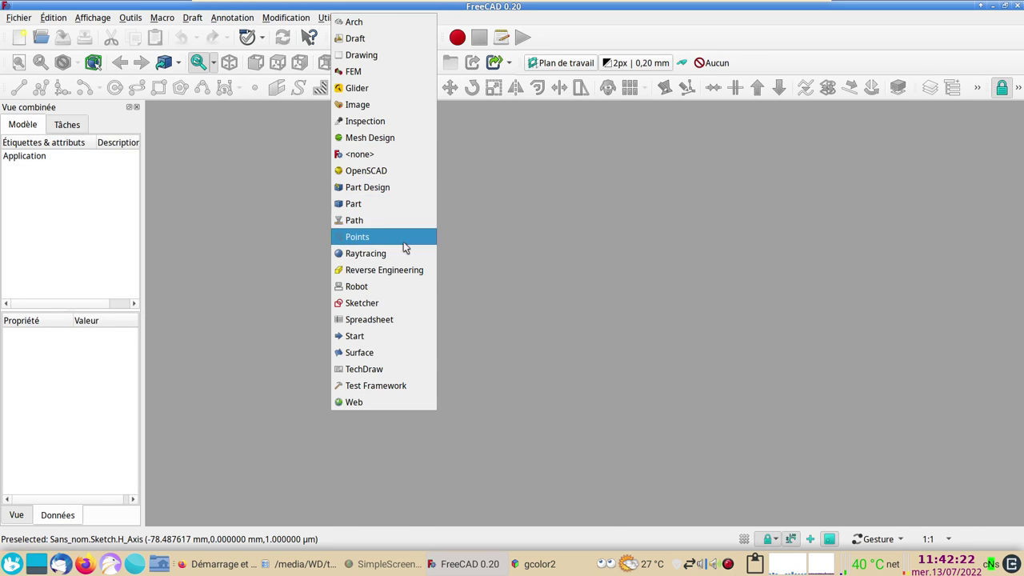
{"action": "left_click", "coordinate": [400, 369]}
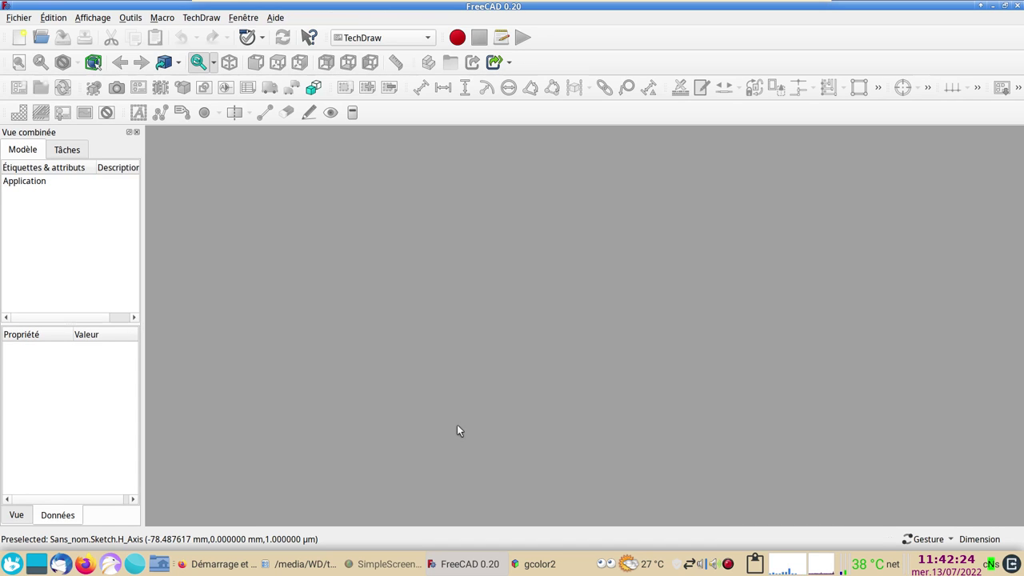
Step: Open the TechDraw Couleurs preferences page, moving the Preferences window further left
{"action": "left_click", "coordinate": [54, 19]}
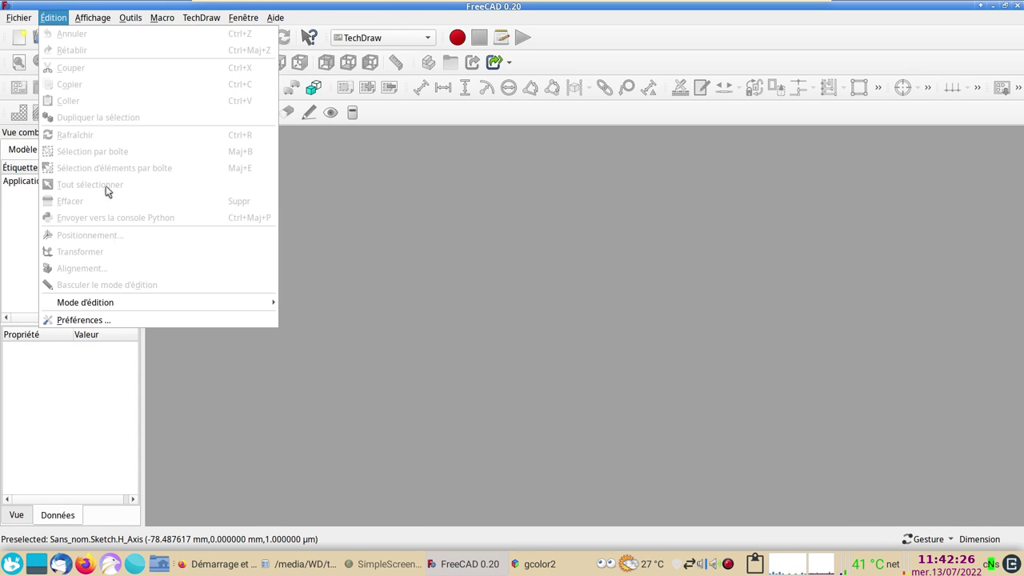
{"action": "left_click", "coordinate": [98, 317]}
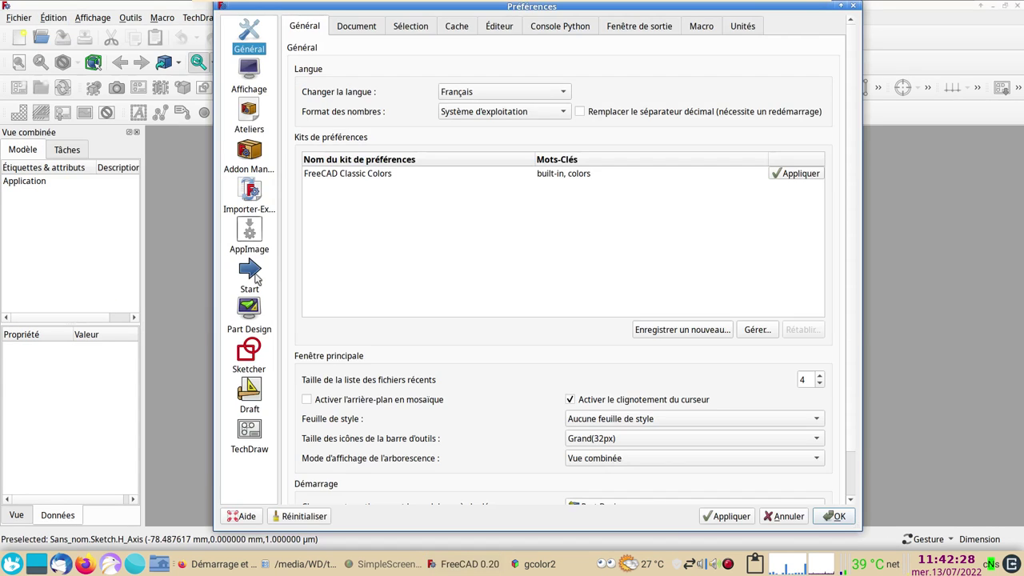
{"action": "left_click", "coordinate": [248, 392]}
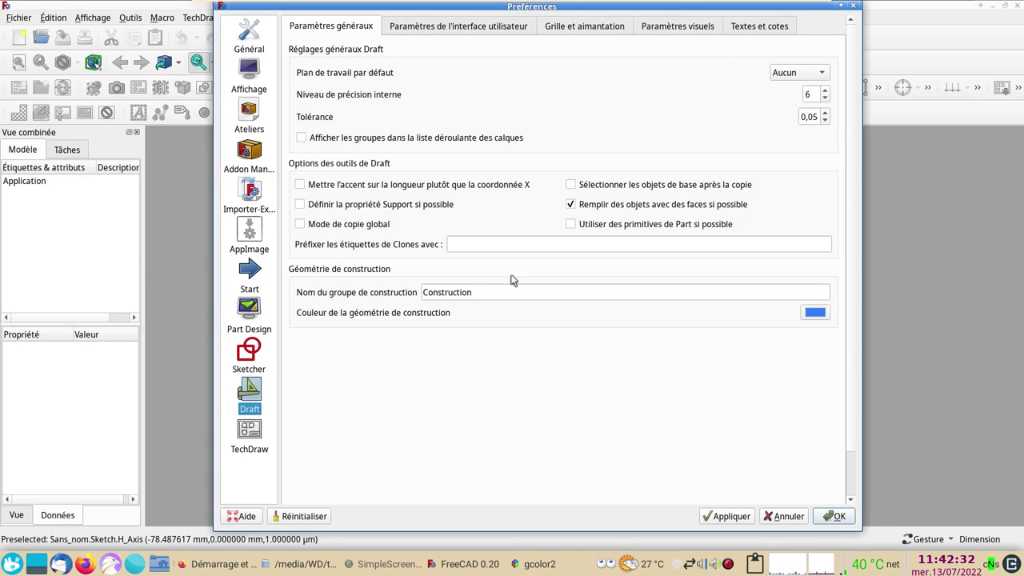
{"action": "left_click", "coordinate": [249, 442]}
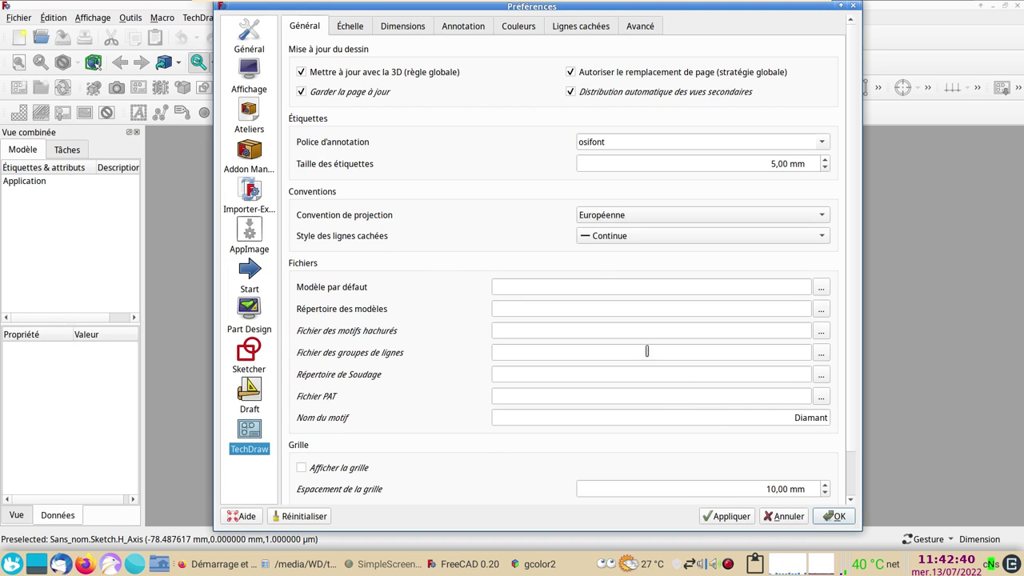
{"action": "left_click_drag", "start_coordinate": [468, 11], "coordinate": [391, 11]}
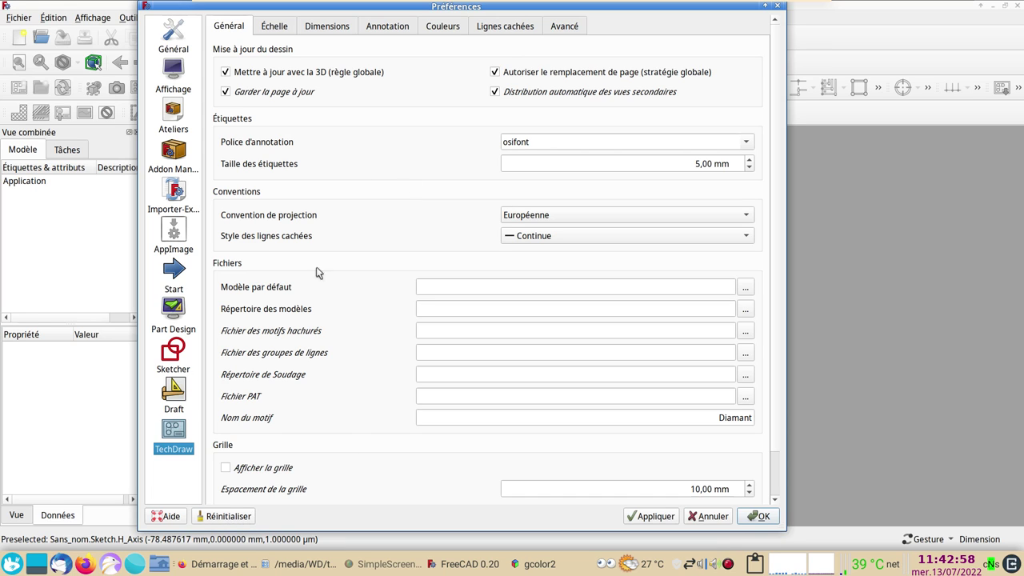
{"action": "left_click", "coordinate": [444, 27]}
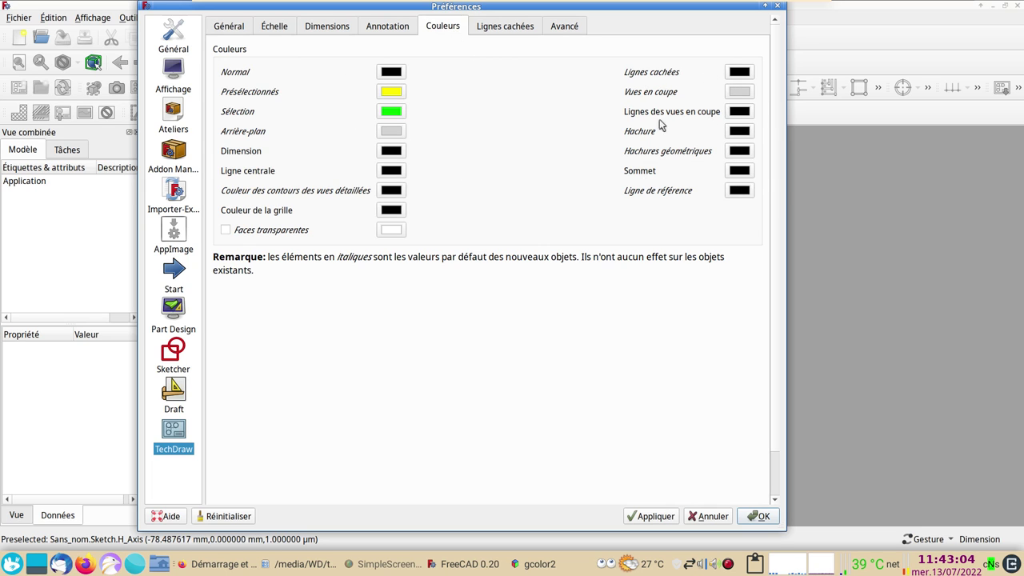
Step: View techdraw-colors.png from Dolphin's Téléchargements folder, park the viewer, and return to FreeCAD
{"action": "left_click", "coordinate": [297, 564]}
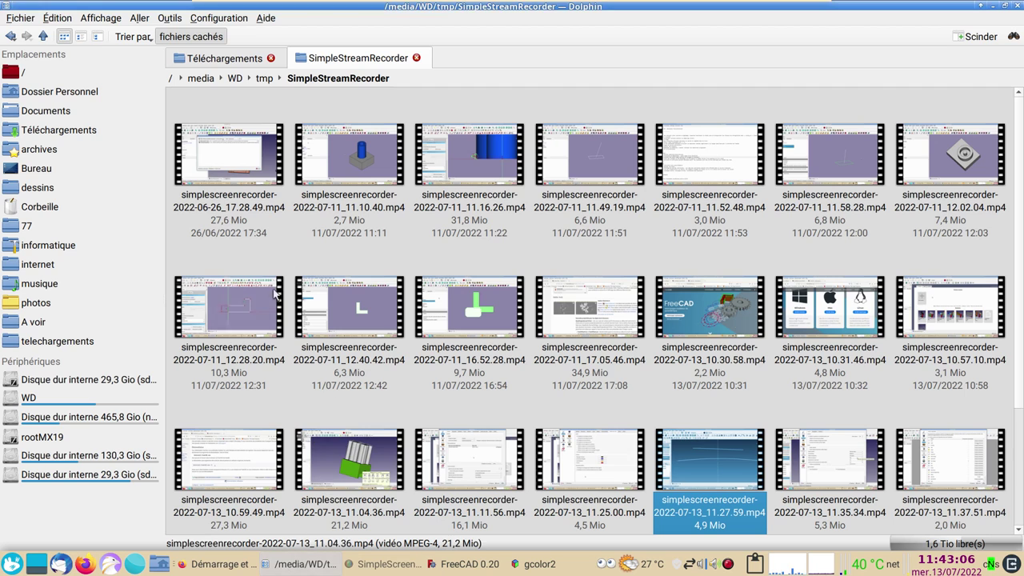
{"action": "left_click", "coordinate": [213, 60]}
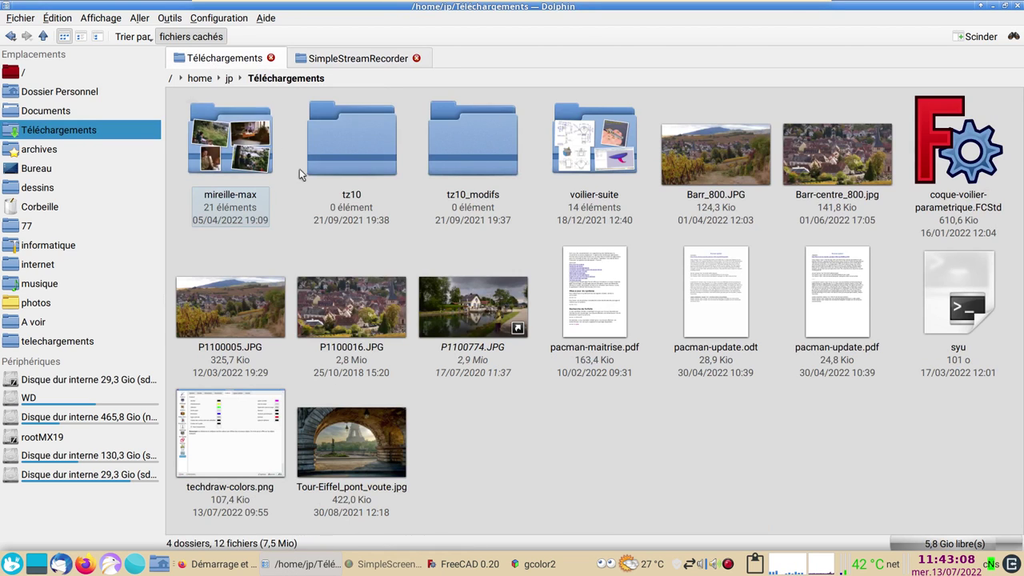
{"action": "left_click", "coordinate": [243, 416]}
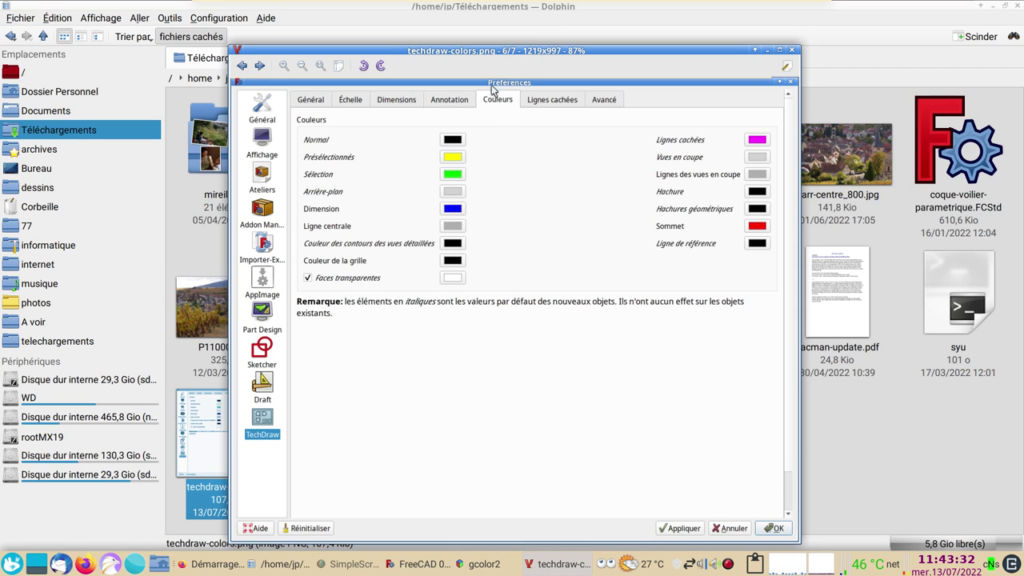
{"action": "left_click_drag", "start_coordinate": [484, 51], "coordinate": [344, 7]}
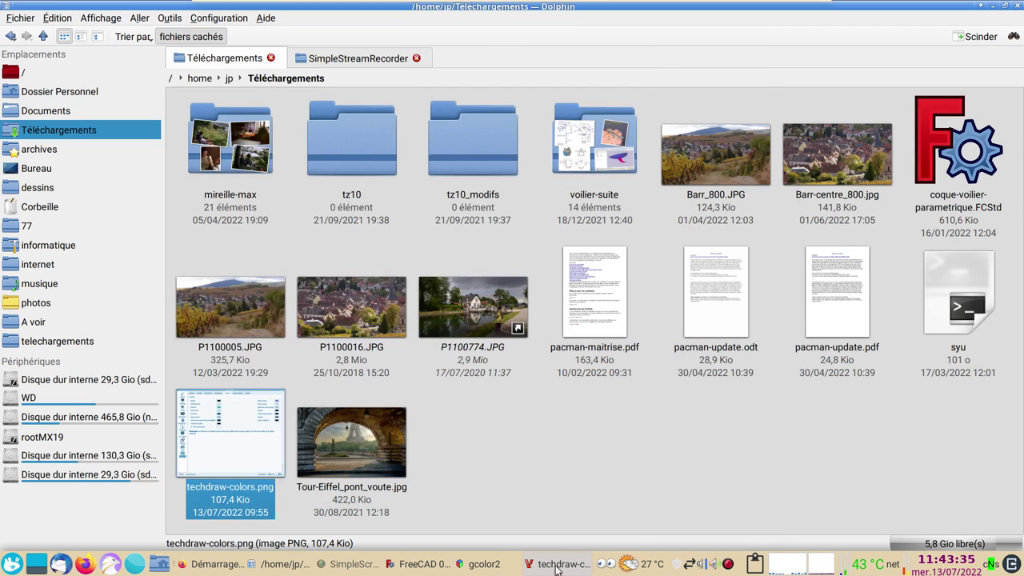
{"action": "left_click", "coordinate": [558, 569]}
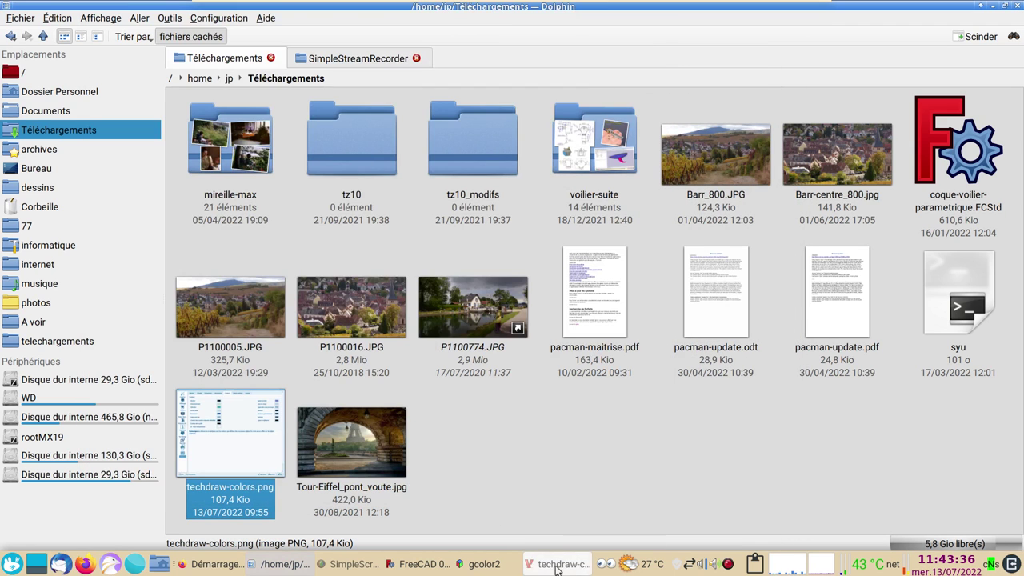
{"action": "left_click", "coordinate": [420, 564]}
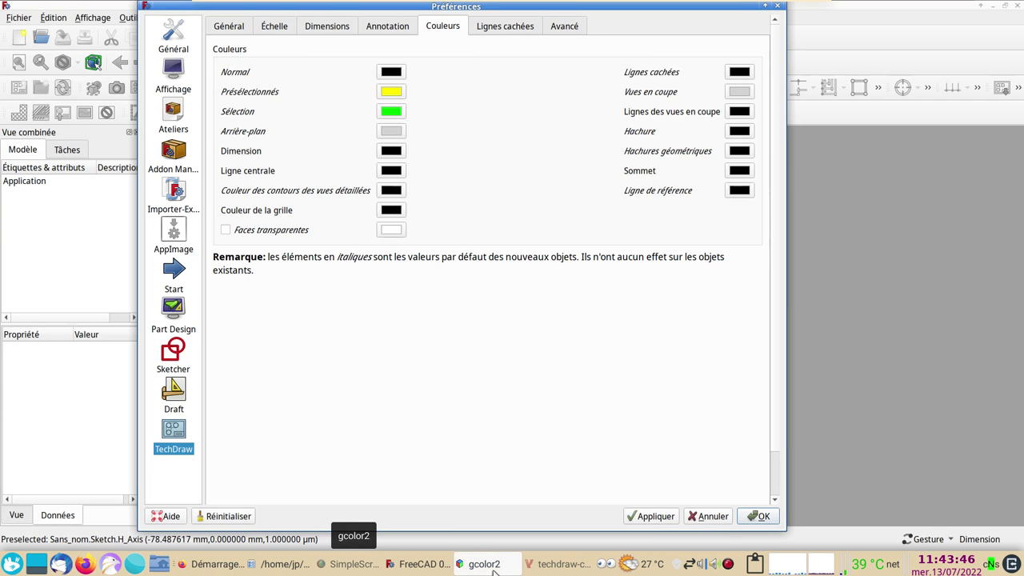
Step: Close the colour picker and the techdraw-colors.png viewer, then apply and confirm the preferences
{"action": "left_click", "coordinate": [560, 564]}
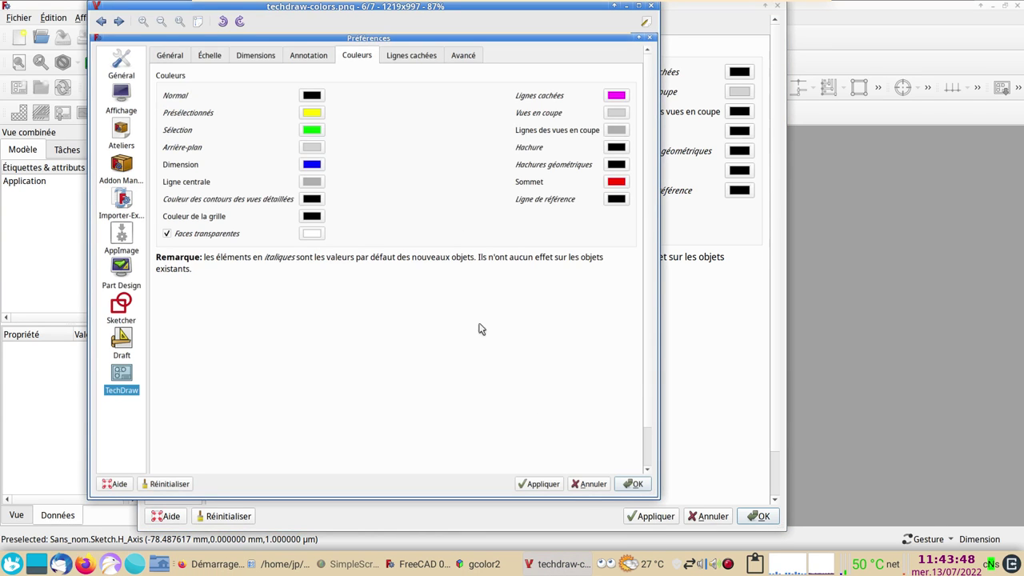
{"action": "left_click", "coordinate": [482, 563]}
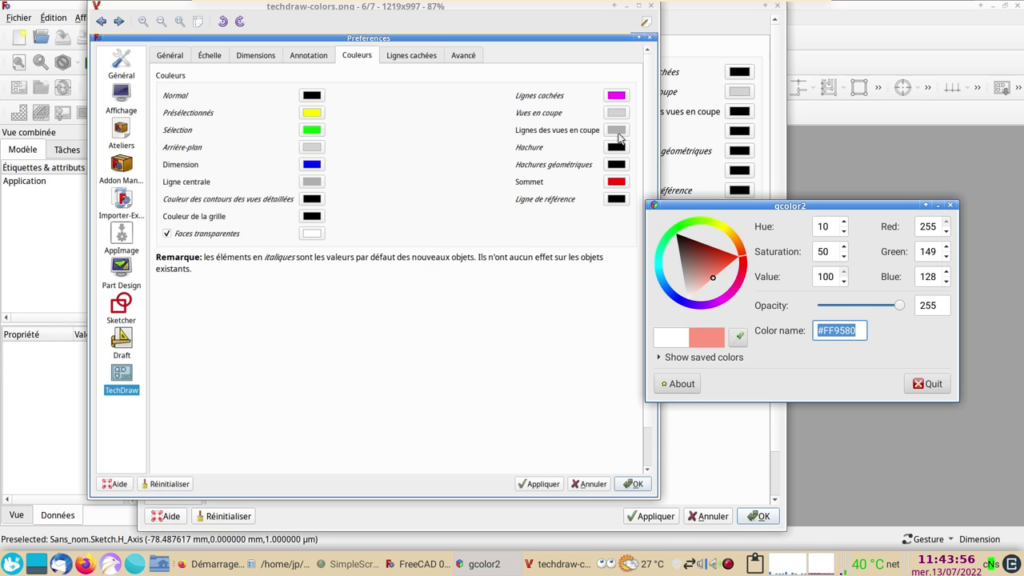
{"action": "left_click", "coordinate": [932, 385]}
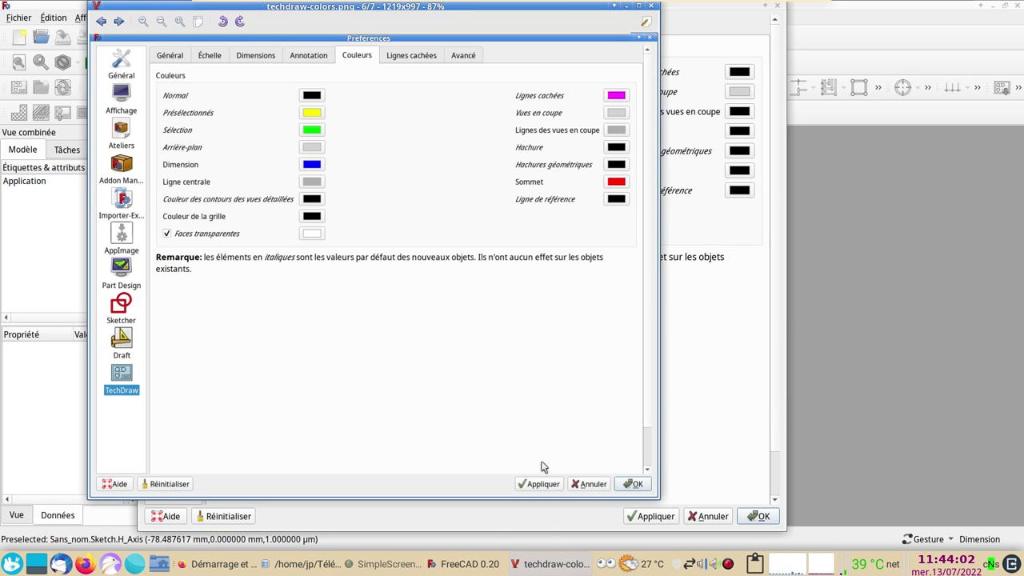
{"action": "left_click", "coordinate": [652, 9]}
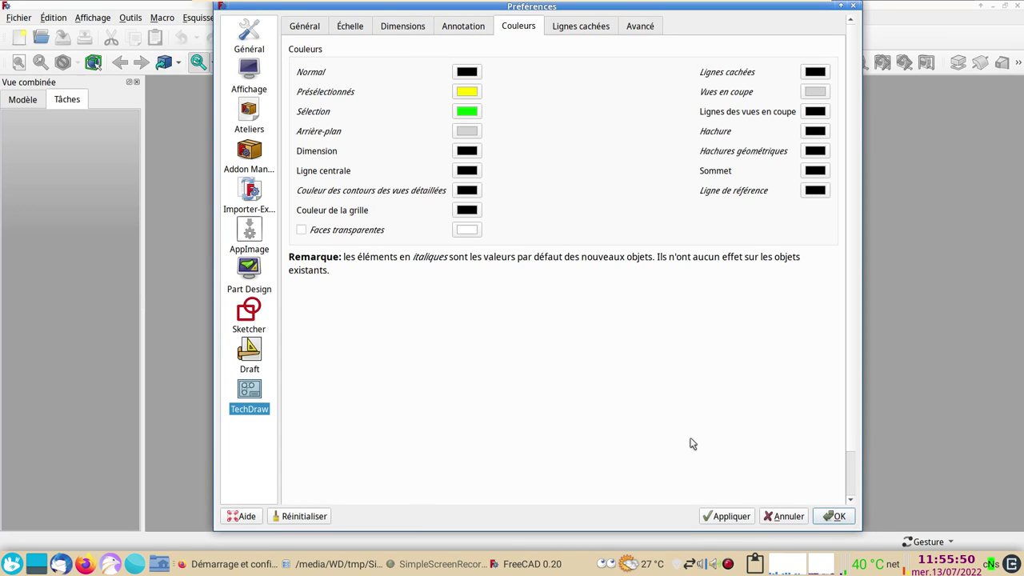
{"action": "left_click", "coordinate": [729, 519]}
{"action": "left_click", "coordinate": [836, 516]}
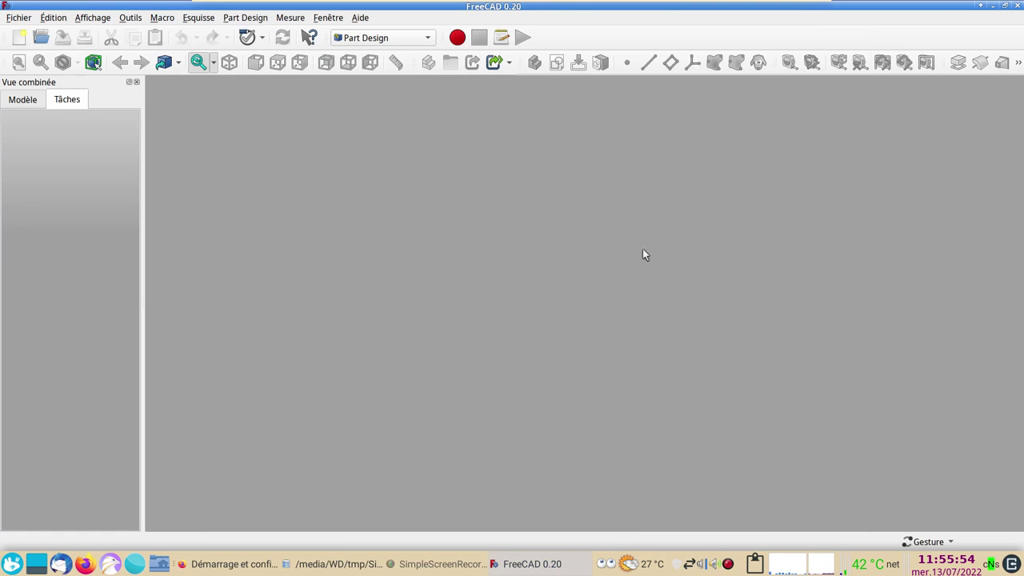
Step: Quit FreeCAD and relaunch FreeCAD 0.20 from the application launcher's Favoris
{"action": "left_click", "coordinate": [1019, 5]}
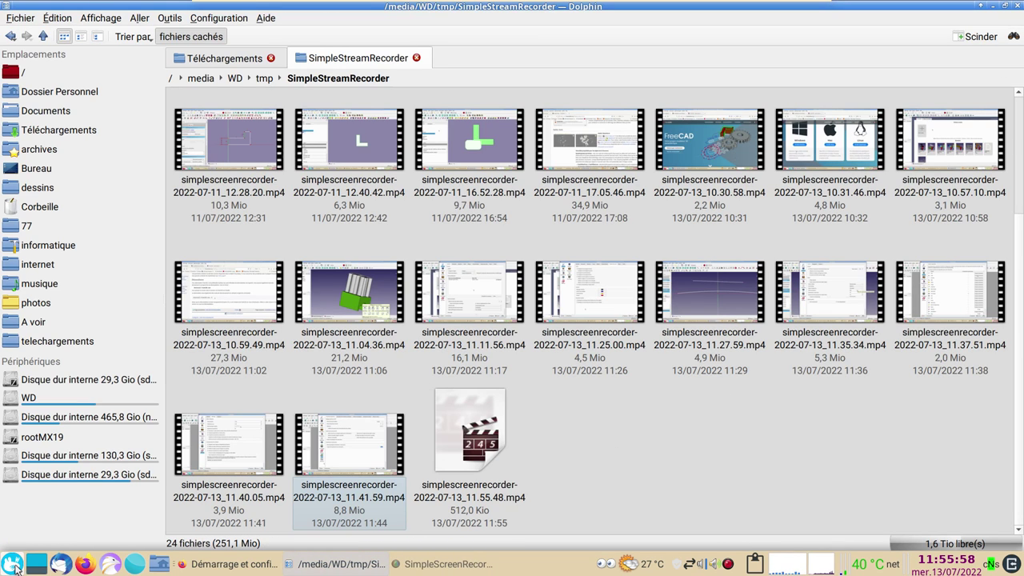
{"action": "left_click", "coordinate": [18, 566]}
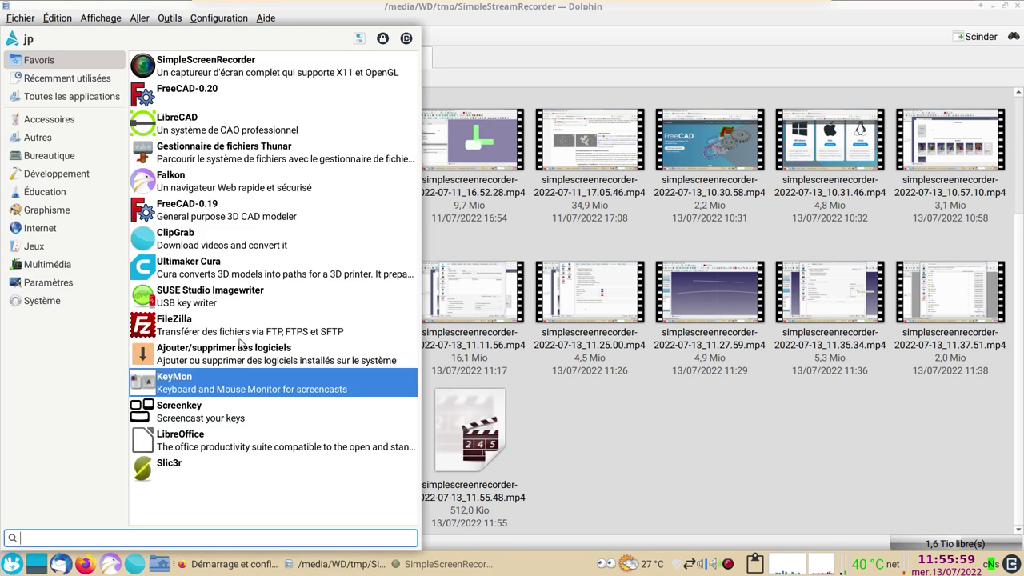
{"action": "left_click", "coordinate": [240, 94]}
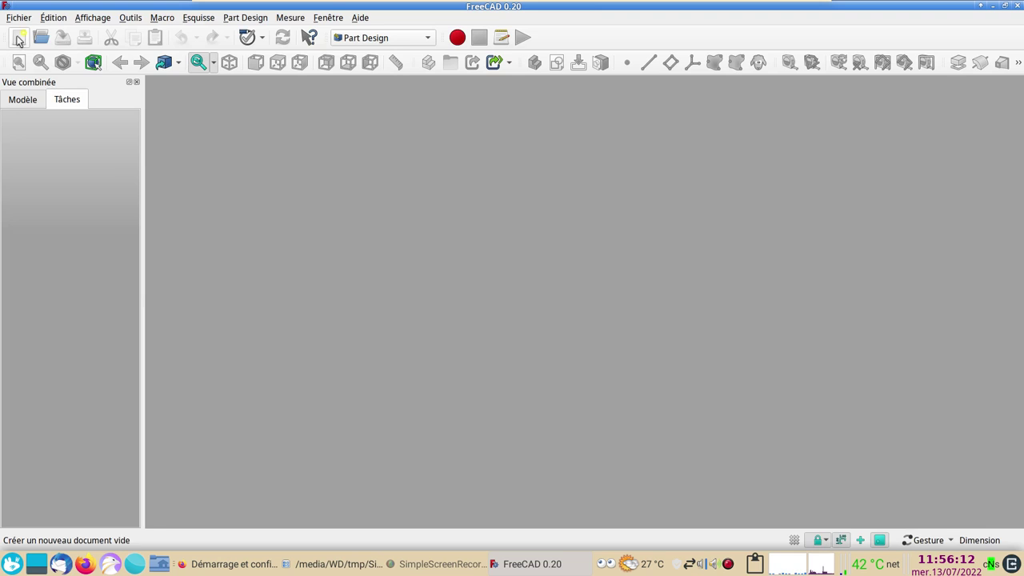
Step: Create new document Sans nom : 1 and review the Fenêtre de sortie and Ateliers preferences
{"action": "left_click", "coordinate": [19, 37]}
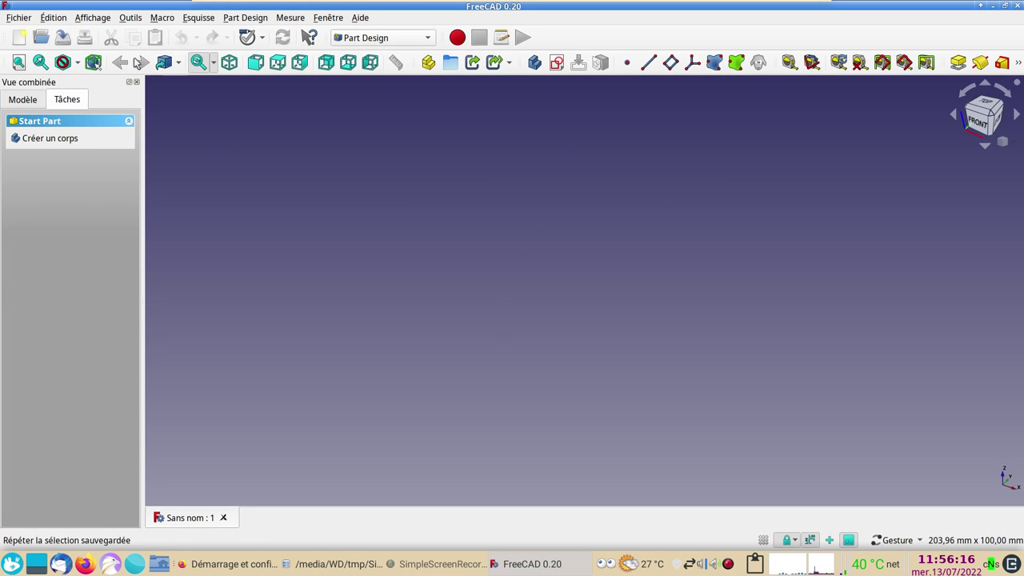
{"action": "left_click", "coordinate": [53, 18]}
{"action": "left_click", "coordinate": [108, 316]}
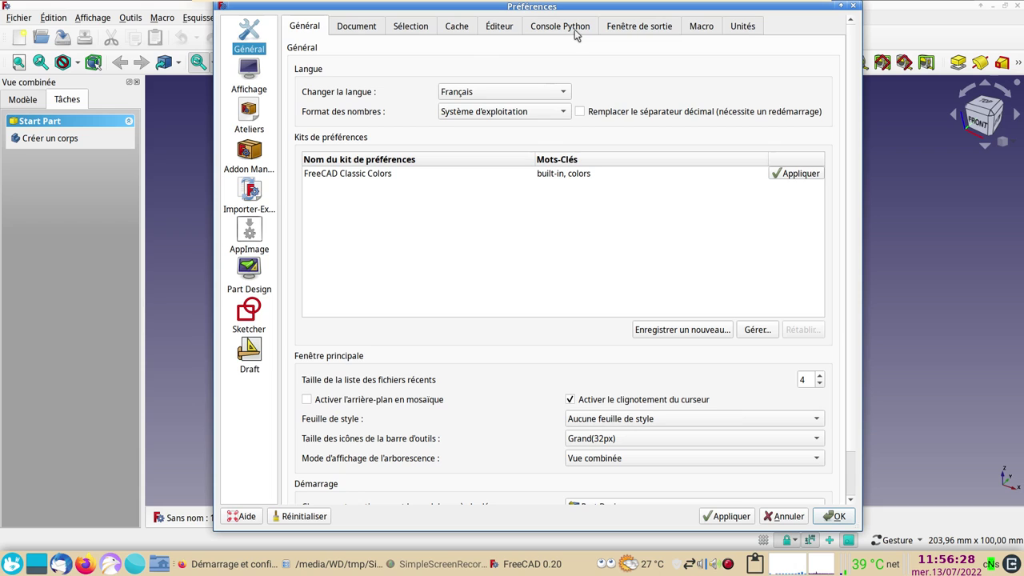
{"action": "left_click", "coordinate": [626, 26]}
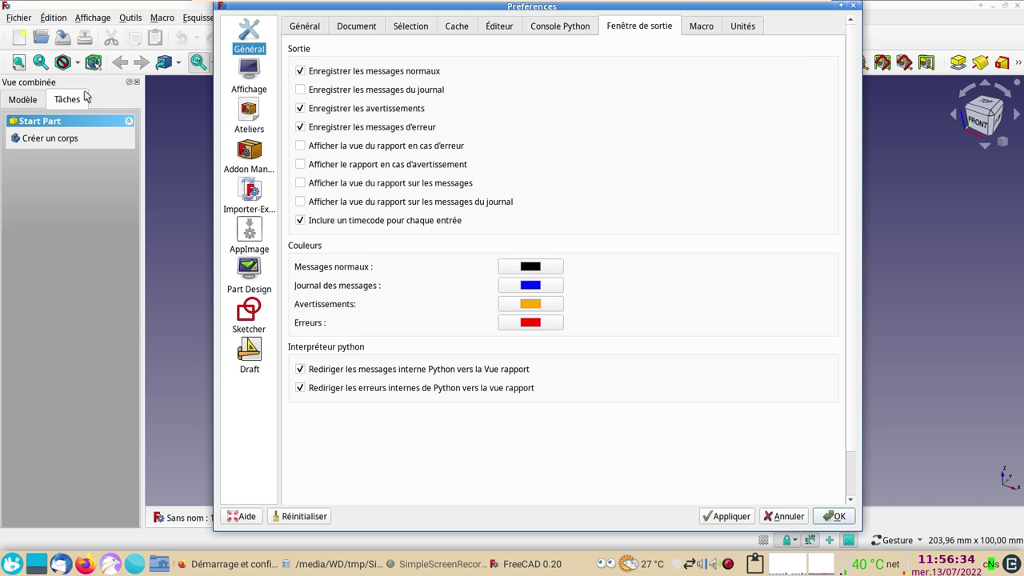
{"action": "left_click", "coordinate": [255, 116]}
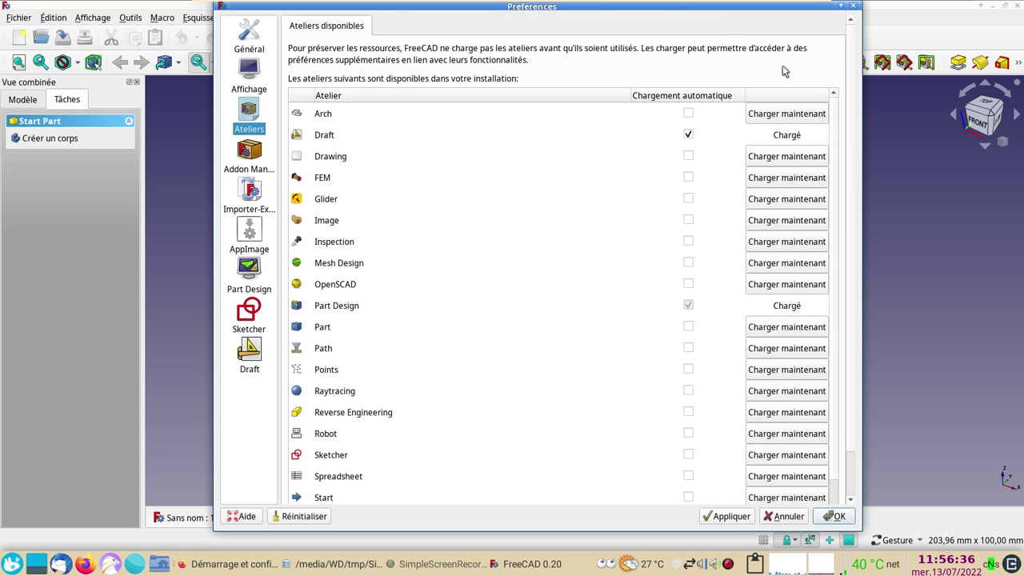
{"action": "left_click", "coordinate": [836, 516]}
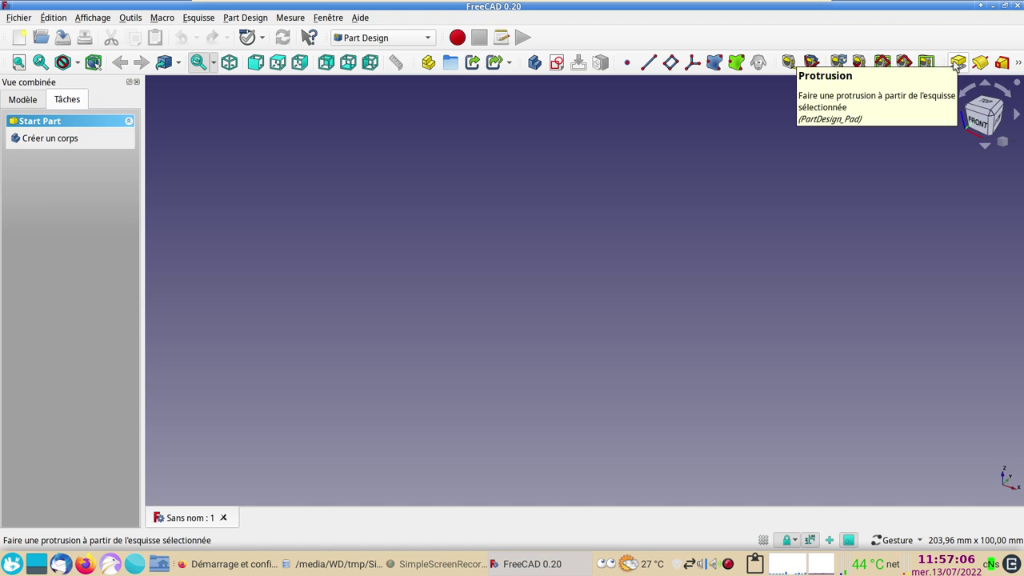
Step: Dock the hidden Part Design tools as their own full toolbar row
{"action": "left_click", "coordinate": [1018, 64]}
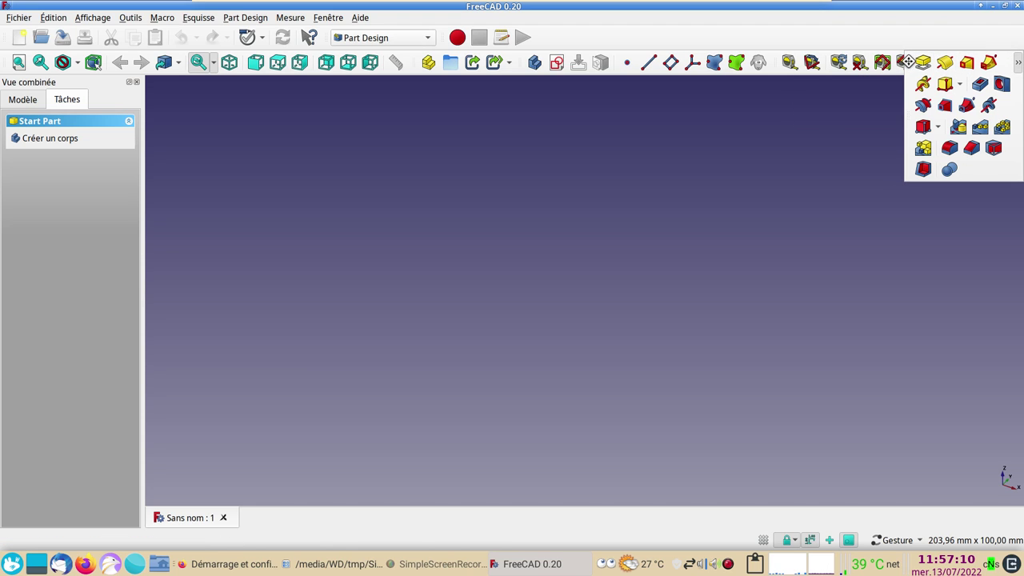
{"action": "mouse_move", "coordinate": [908, 61]}
{"action": "left_mouse_down"}
{"action": "mouse_move", "coordinate": [800, 141]}
{"action": "mouse_move", "coordinate": [321, 91]}
{"action": "left_mouse_up"}
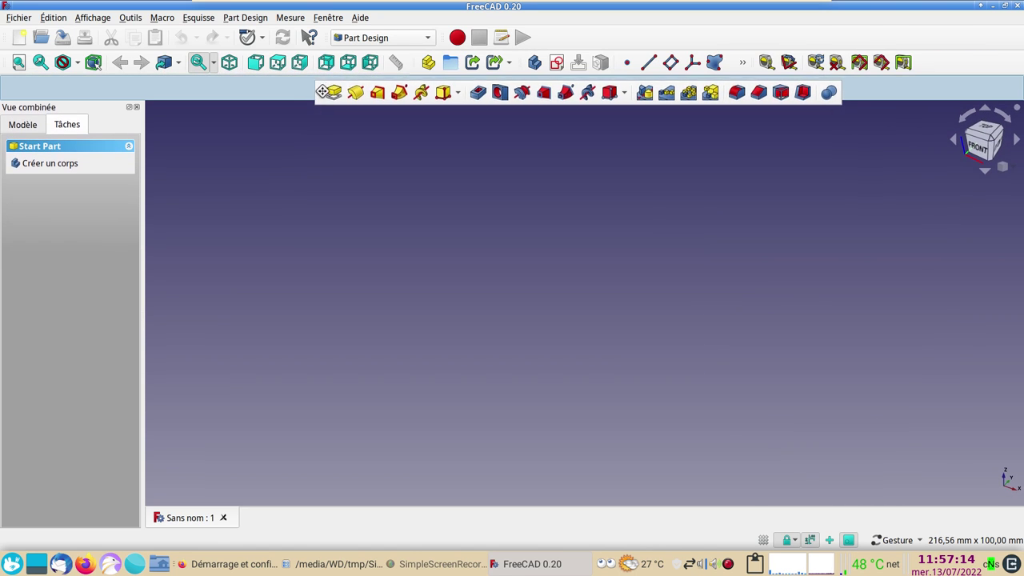
{"action": "left_click_drag", "start_coordinate": [322, 91], "coordinate": [16, 88]}
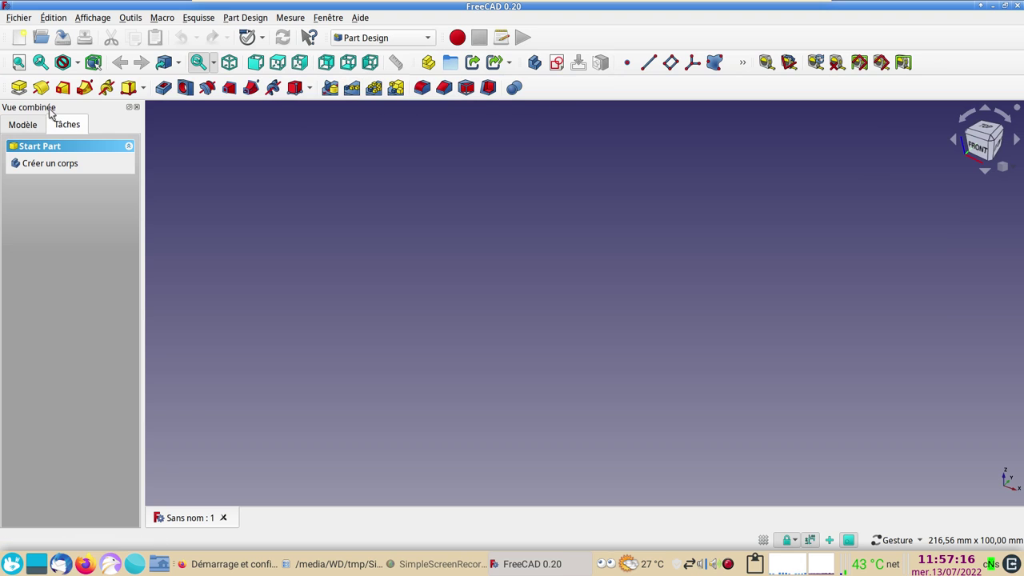
Step: In the Draft workbench, dock the hidden modification tools as a permanent toolbar
{"action": "left_click", "coordinate": [427, 39]}
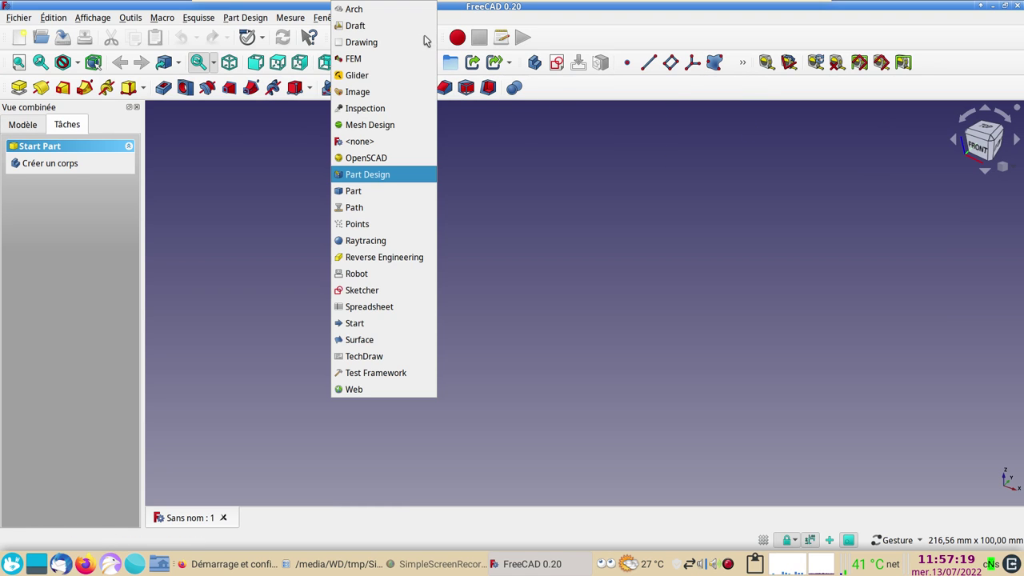
{"action": "left_click", "coordinate": [383, 26]}
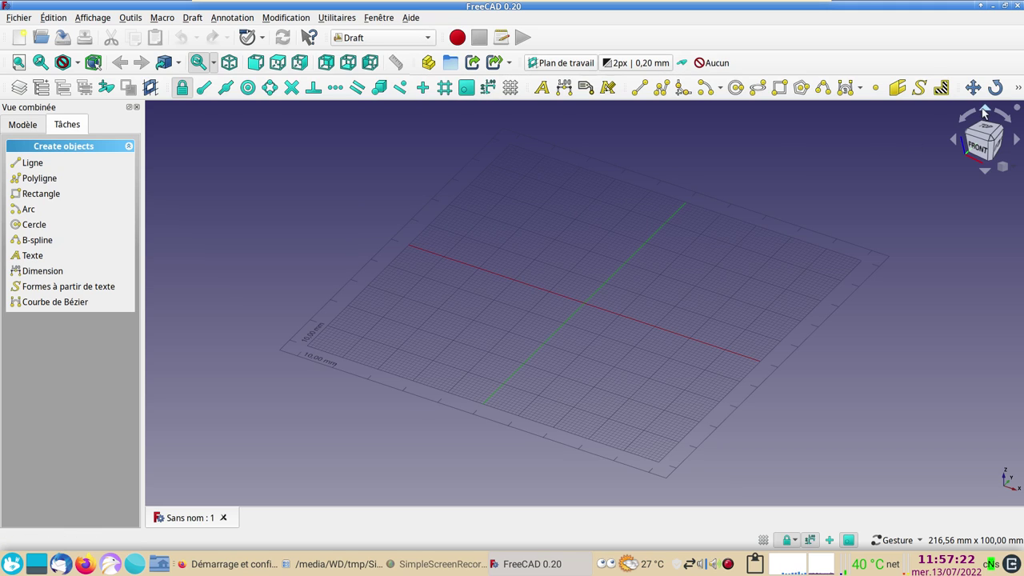
{"action": "left_click", "coordinate": [1018, 87]}
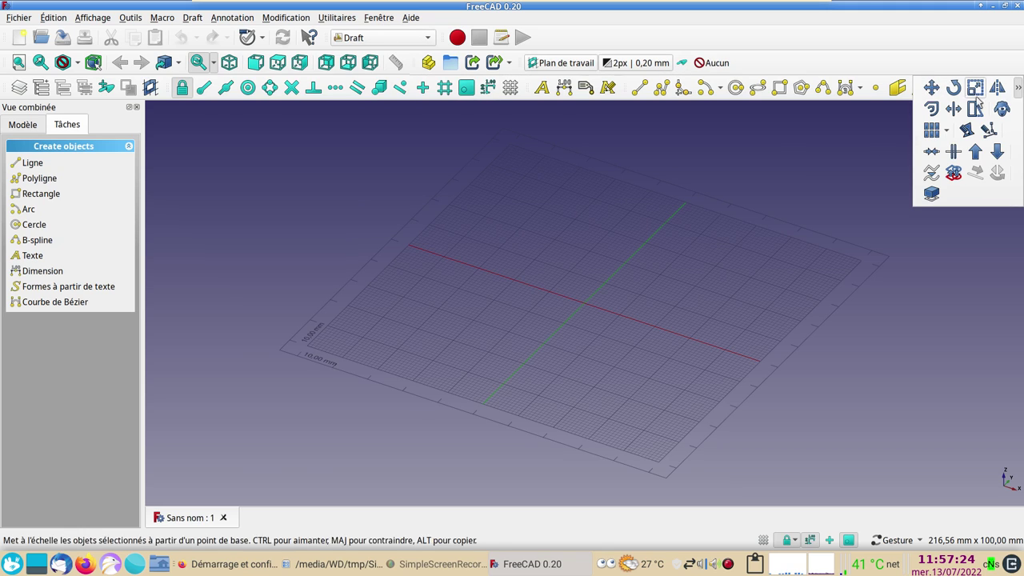
{"action": "left_click_drag", "start_coordinate": [923, 106], "coordinate": [784, 119]}
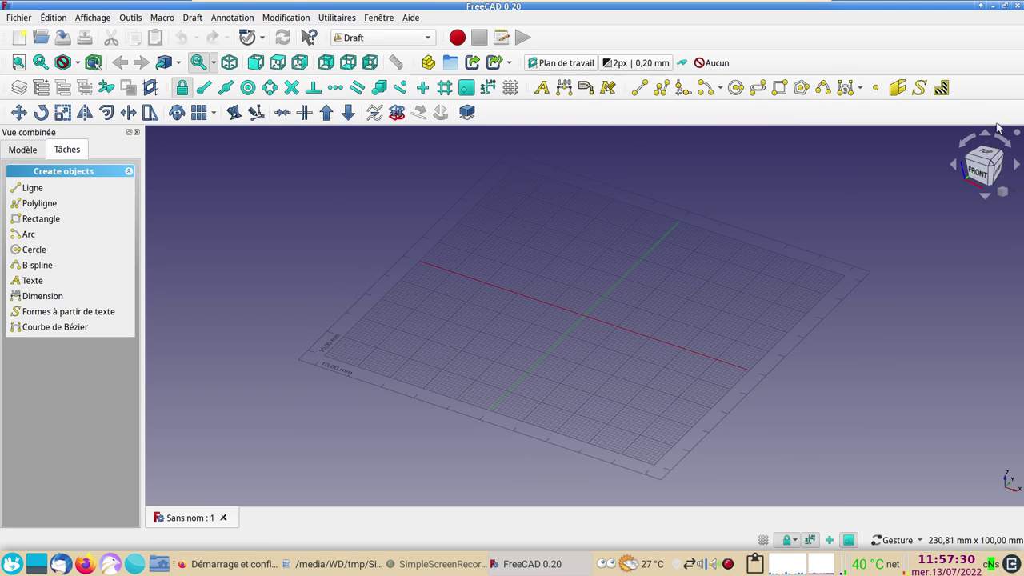
{"action": "left_click", "coordinate": [431, 37]}
Step: In TechDraw, put the SVG/DXF export and dimension toolbars together on a new row
{"action": "left_click", "coordinate": [455, 318]}
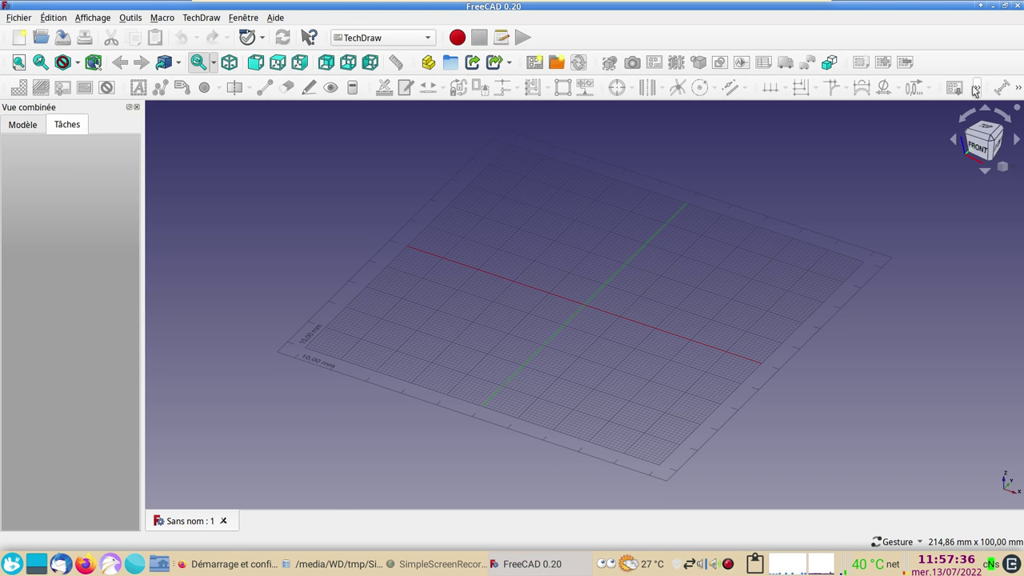
{"action": "left_click", "coordinate": [976, 90]}
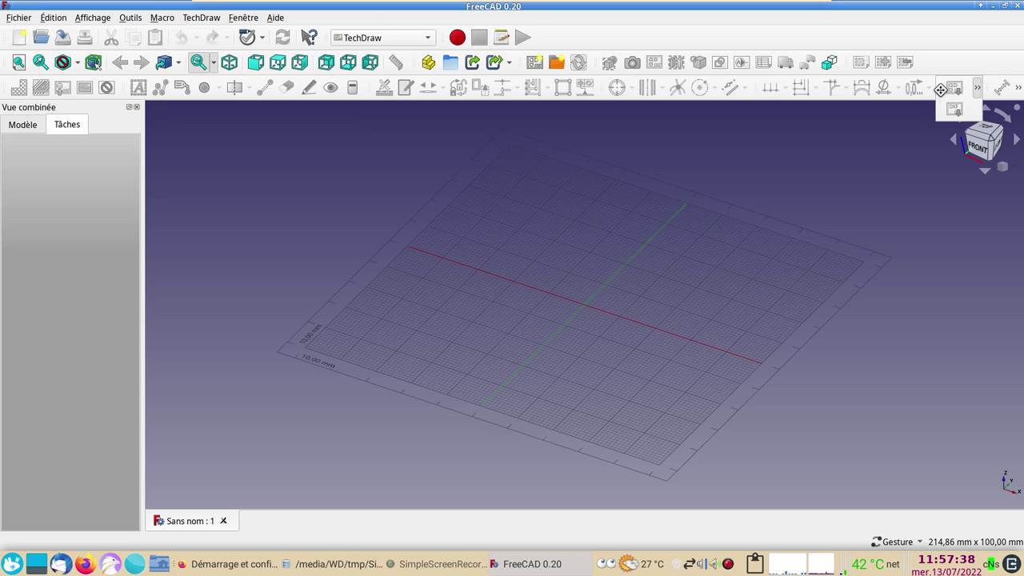
{"action": "left_click_drag", "start_coordinate": [940, 89], "coordinate": [934, 114]}
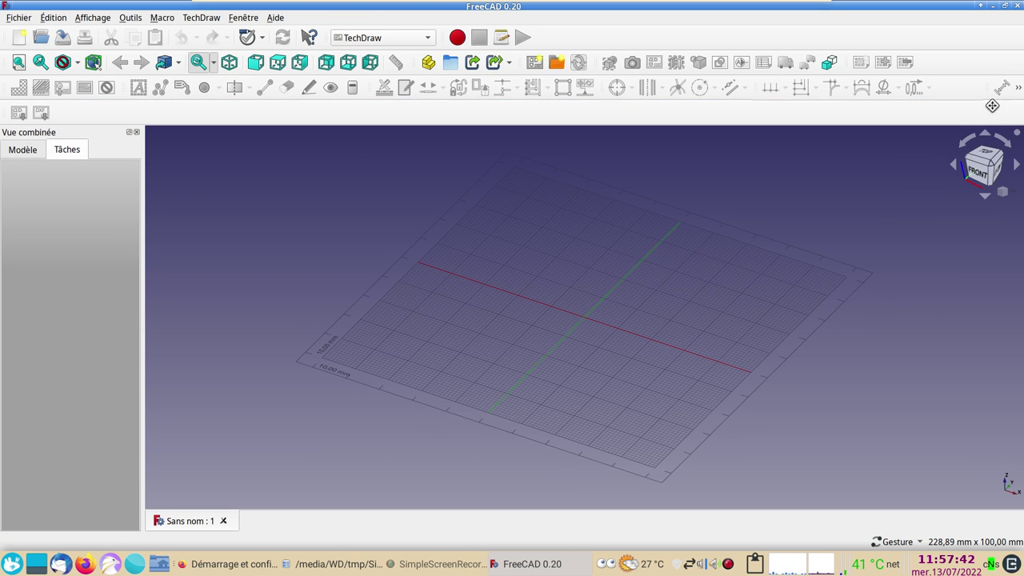
{"action": "left_click_drag", "start_coordinate": [988, 88], "coordinate": [996, 116]}
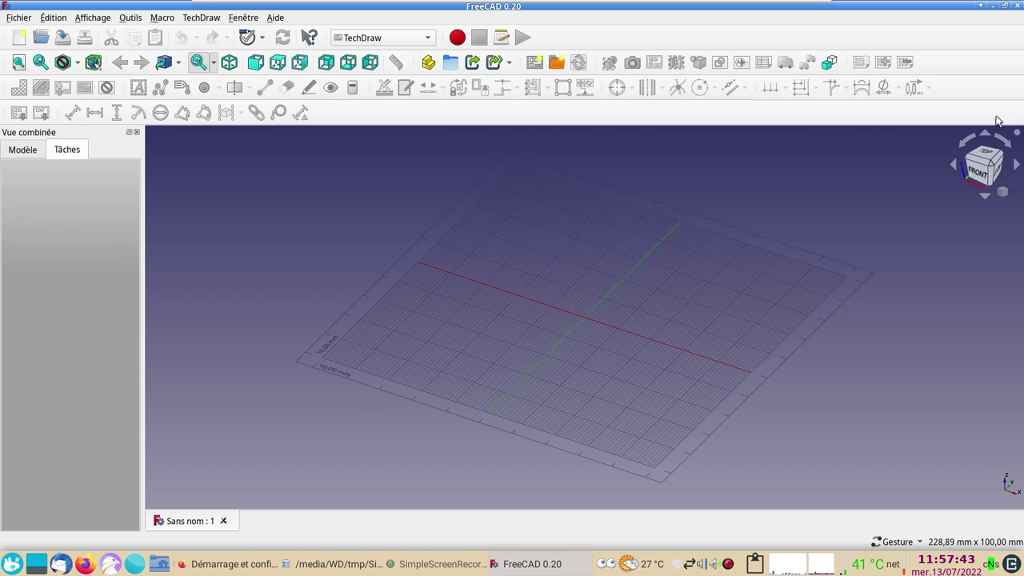
Step: Switch to Part Design and request help on the sketch tool, raising the Aide addon notice
{"action": "left_click", "coordinate": [428, 37]}
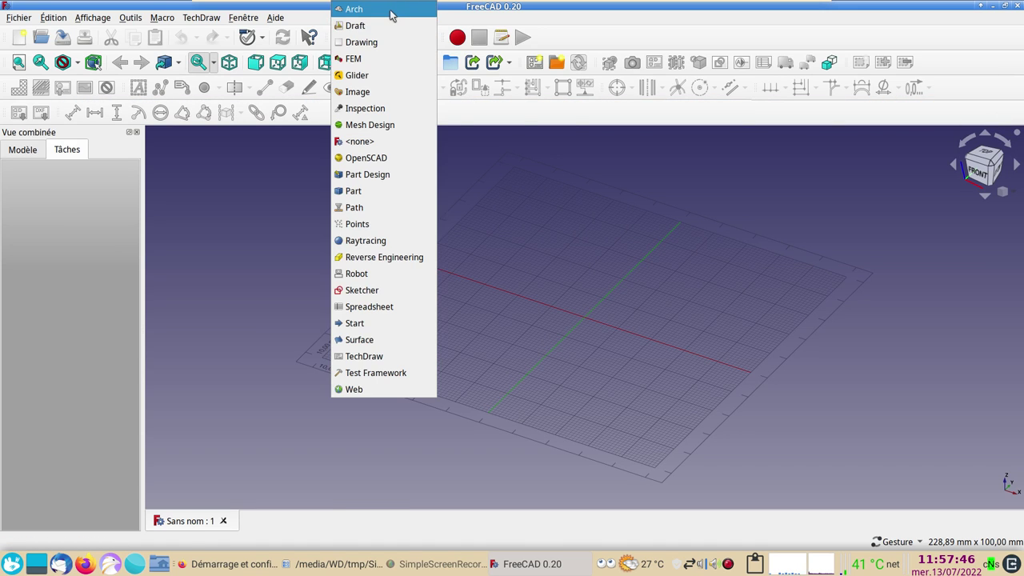
{"action": "left_click", "coordinate": [379, 175]}
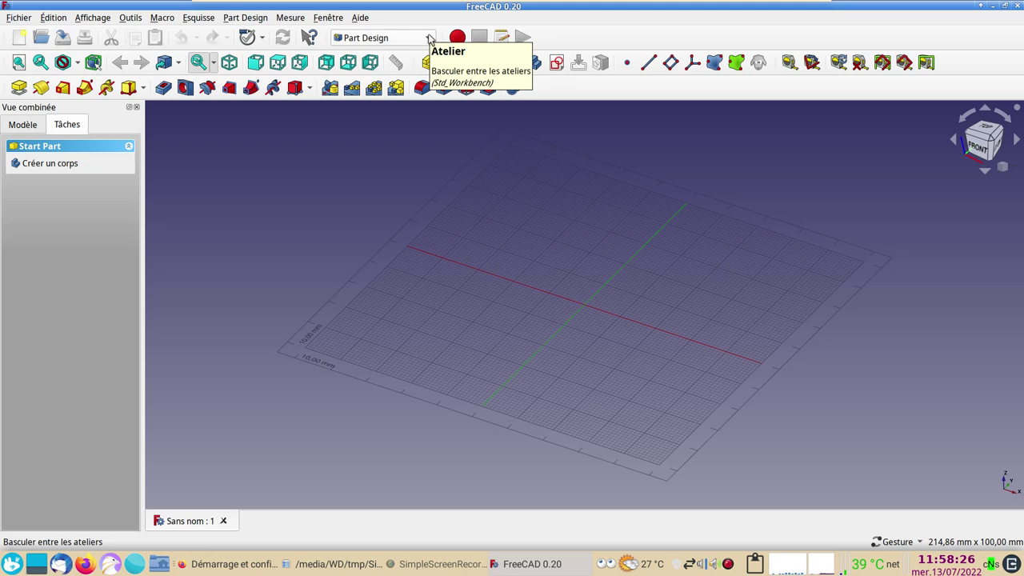
{"action": "left_click", "coordinate": [430, 39]}
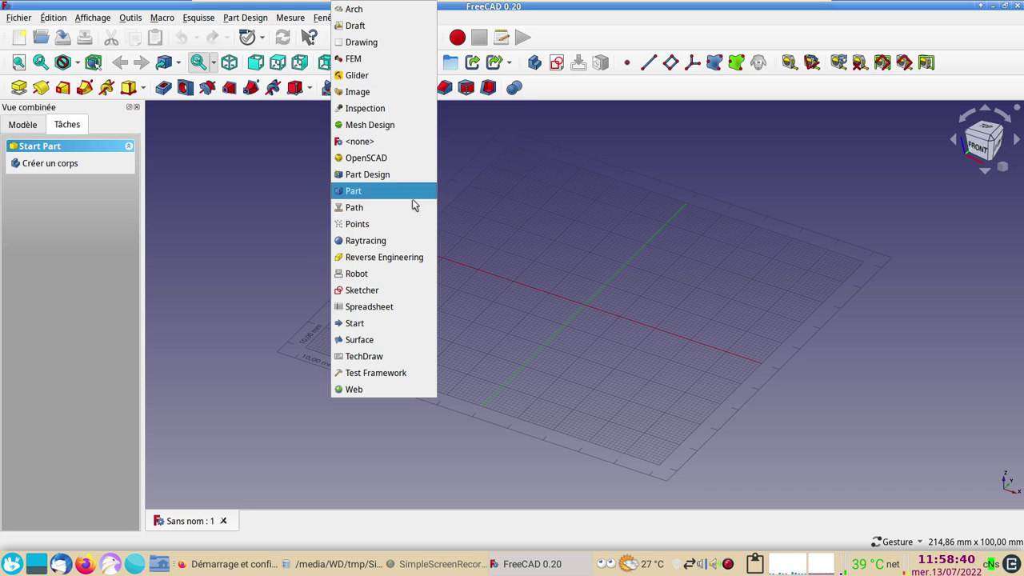
{"action": "left_click", "coordinate": [472, 152]}
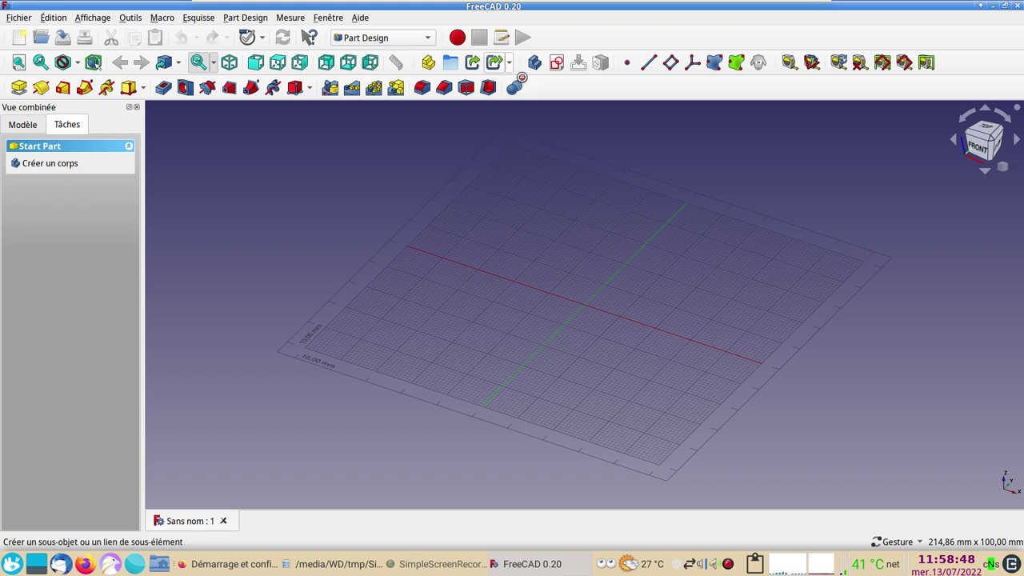
{"action": "left_click", "coordinate": [564, 66]}
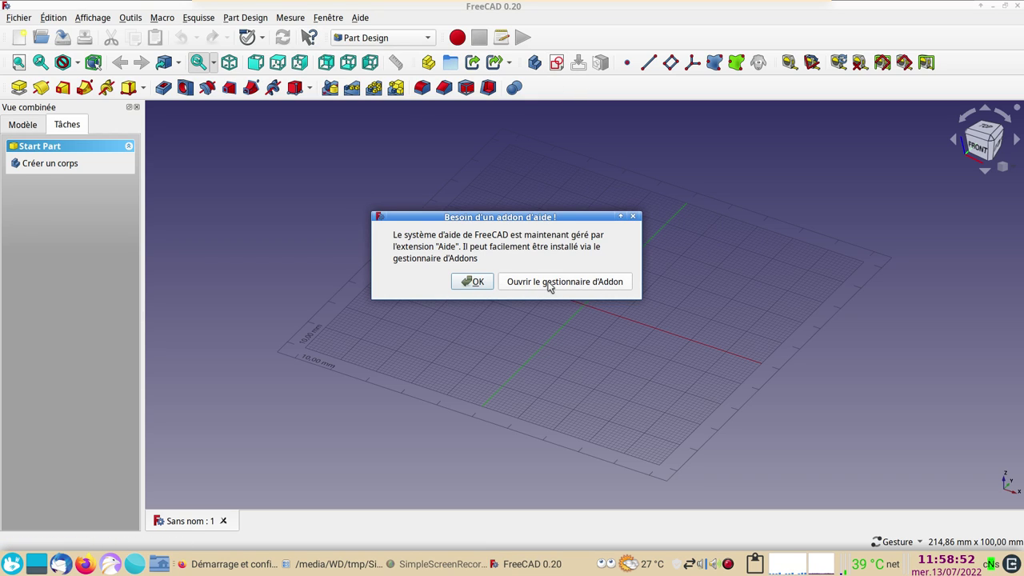
Step: Dismiss the help notice, open the Addon Manager, and accept its welcome download settings
{"action": "left_click", "coordinate": [475, 281]}
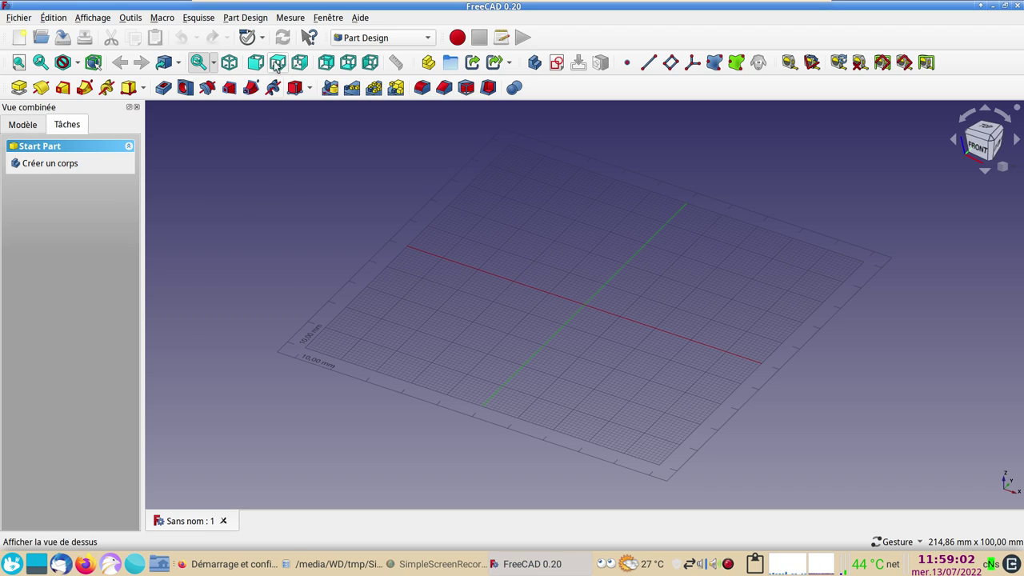
{"action": "left_click", "coordinate": [130, 17]}
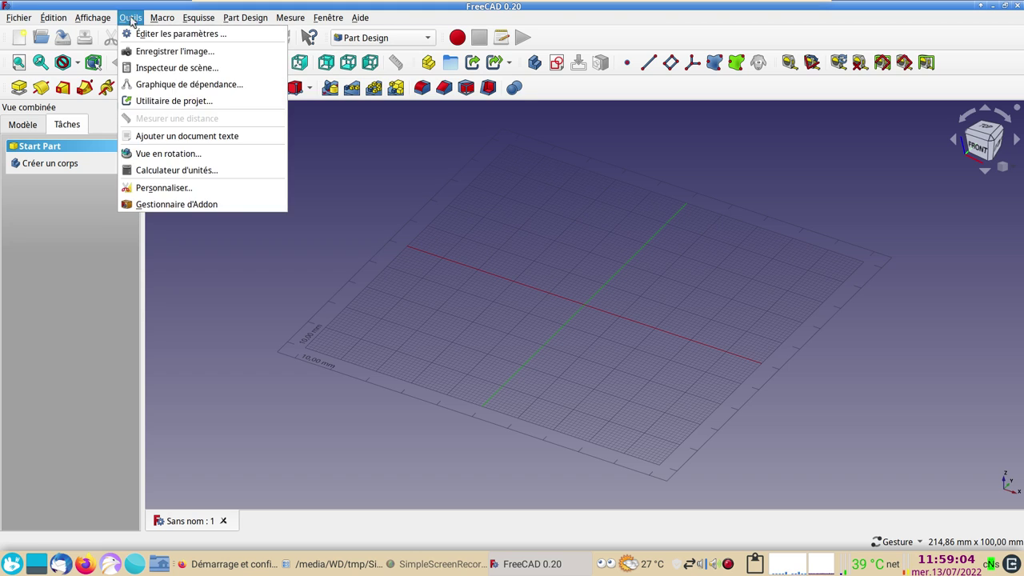
{"action": "left_click", "coordinate": [167, 206]}
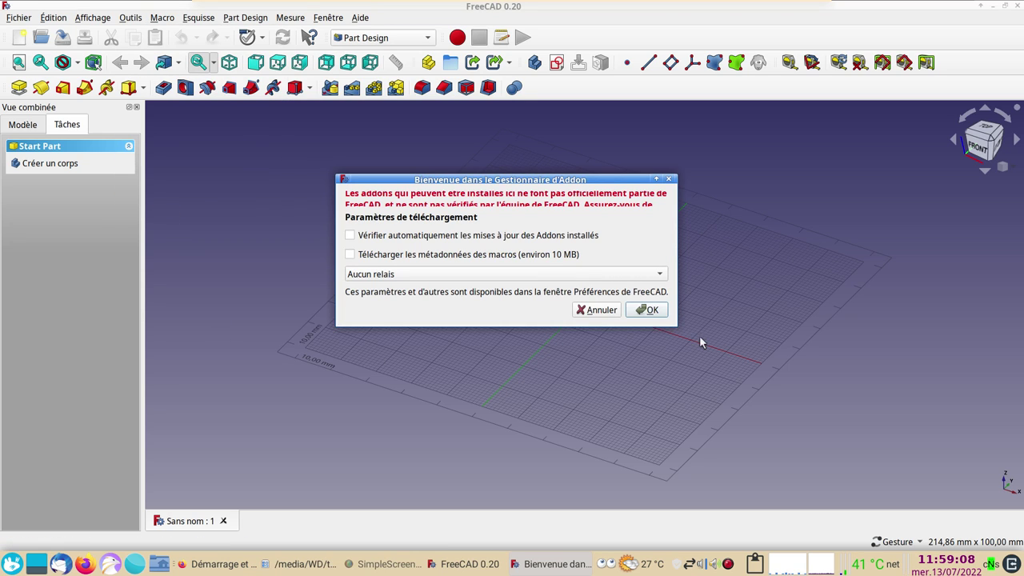
{"action": "left_click_drag", "start_coordinate": [674, 325], "coordinate": [804, 420]}
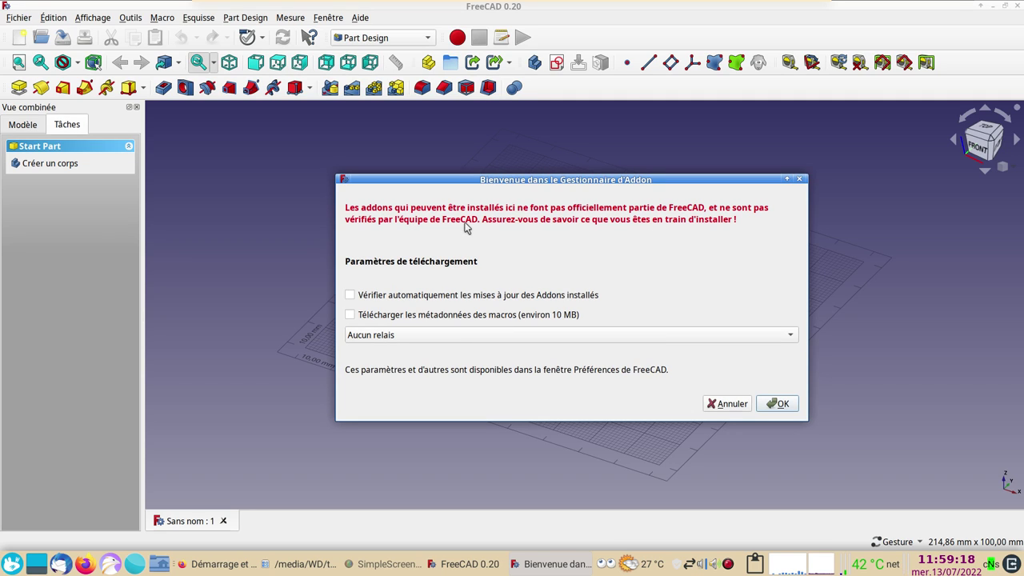
{"action": "left_click_drag", "start_coordinate": [471, 177], "coordinate": [344, 148]}
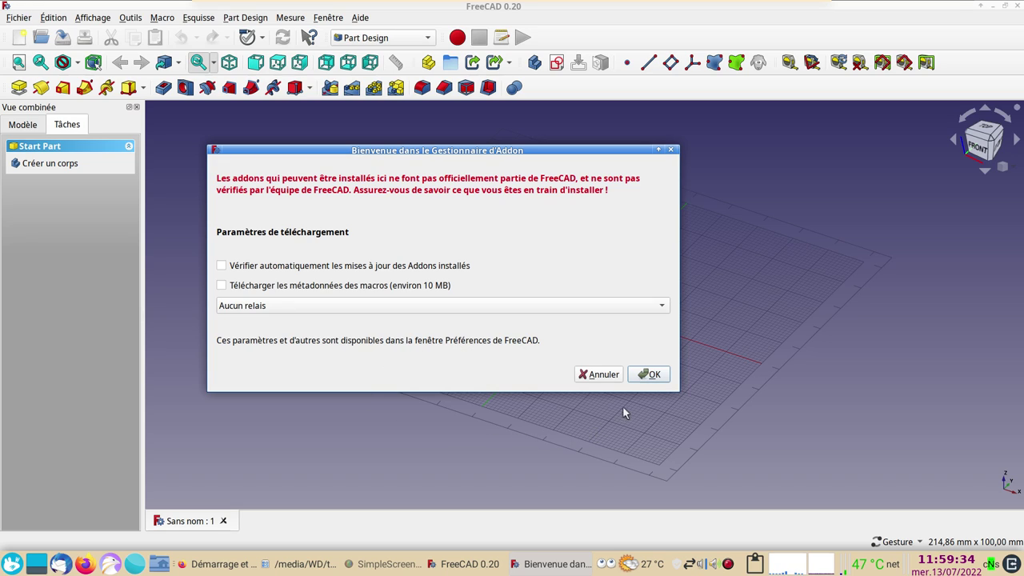
{"action": "left_click", "coordinate": [653, 375]}
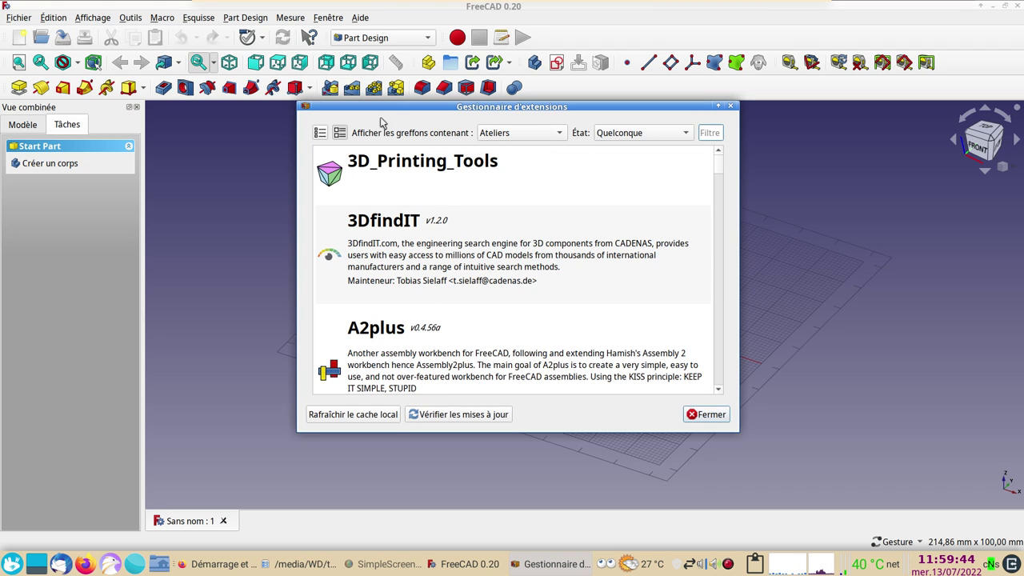
Step: Scroll the Addon Manager's workbench list down until the Curves entry appears
{"action": "left_click_drag", "start_coordinate": [384, 108], "coordinate": [314, 114]}
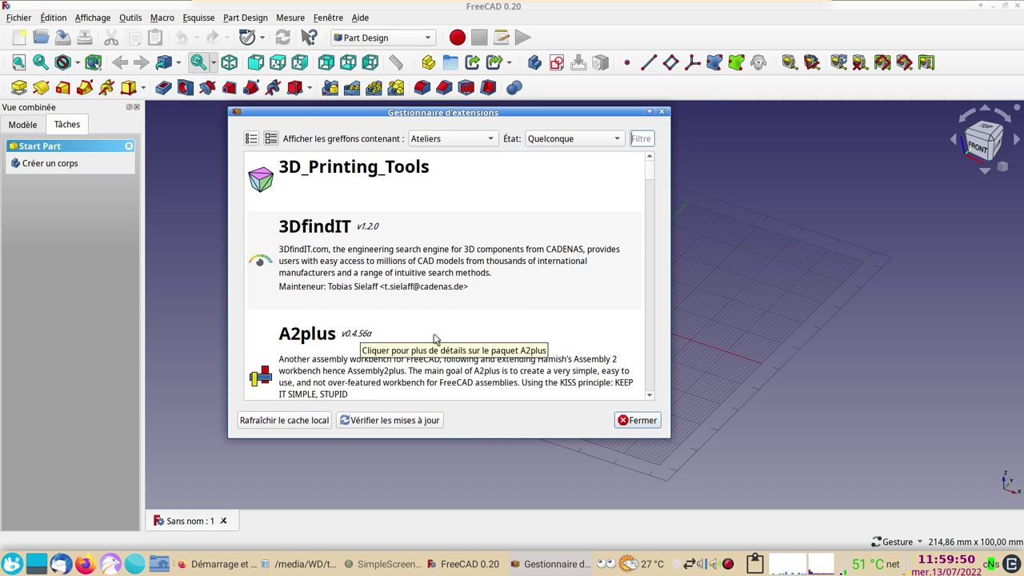
{"action": "scroll", "coordinate": [368, 352], "scroll_direction": "down", "scroll_amount": 5}
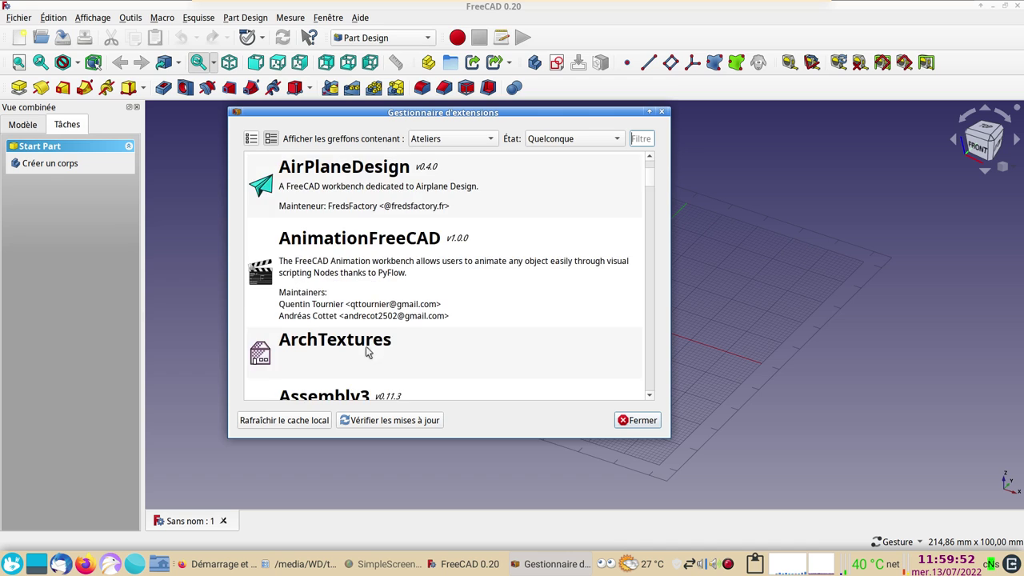
{"action": "scroll", "coordinate": [368, 352], "scroll_direction": "down", "scroll_amount": 5}
{"action": "scroll", "coordinate": [357, 344], "scroll_direction": "down", "scroll_amount": 3}
{"action": "scroll", "coordinate": [355, 340], "scroll_direction": "down", "scroll_amount": 5}
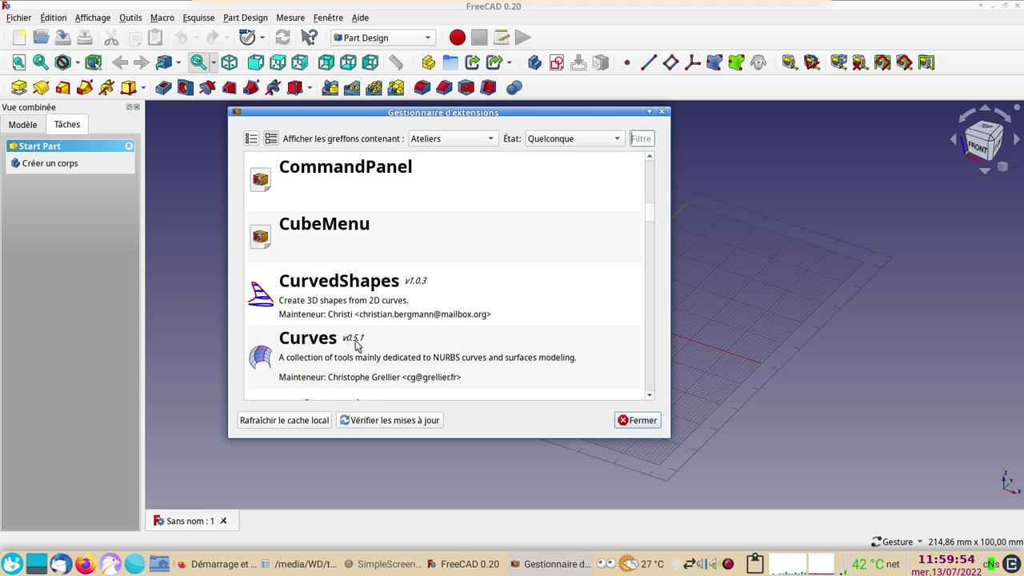
{"action": "scroll", "coordinate": [355, 340], "scroll_direction": "down", "scroll_amount": 3}
{"action": "scroll", "coordinate": [356, 340], "scroll_direction": "up", "scroll_amount": 10}
{"action": "scroll", "coordinate": [355, 340], "scroll_direction": "up", "scroll_amount": 5}
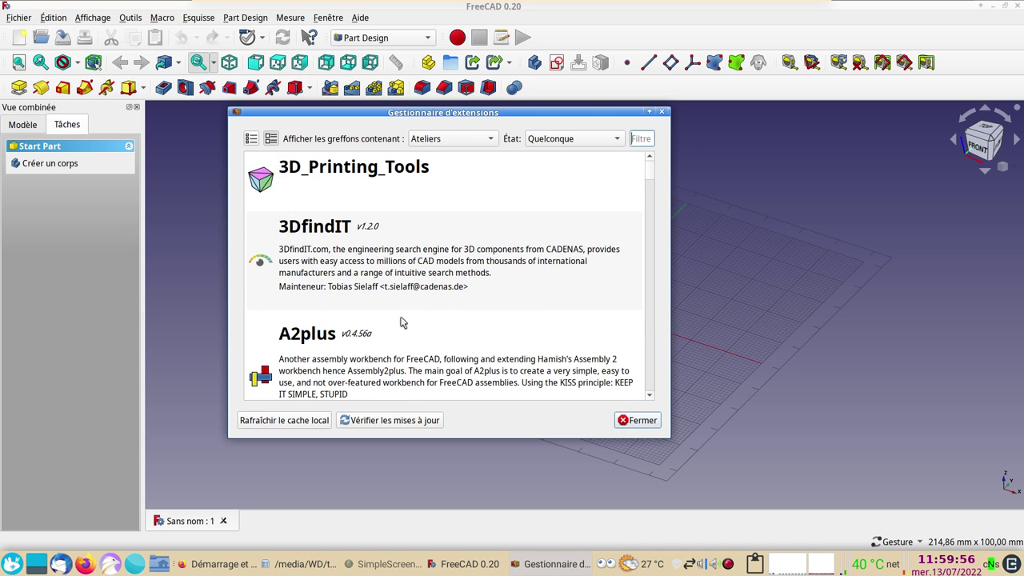
{"action": "scroll", "coordinate": [401, 322], "scroll_direction": "down", "scroll_amount": 3}
{"action": "scroll", "coordinate": [402, 322], "scroll_direction": "up", "scroll_amount": 3}
{"action": "scroll", "coordinate": [402, 322], "scroll_direction": "down", "scroll_amount": 5}
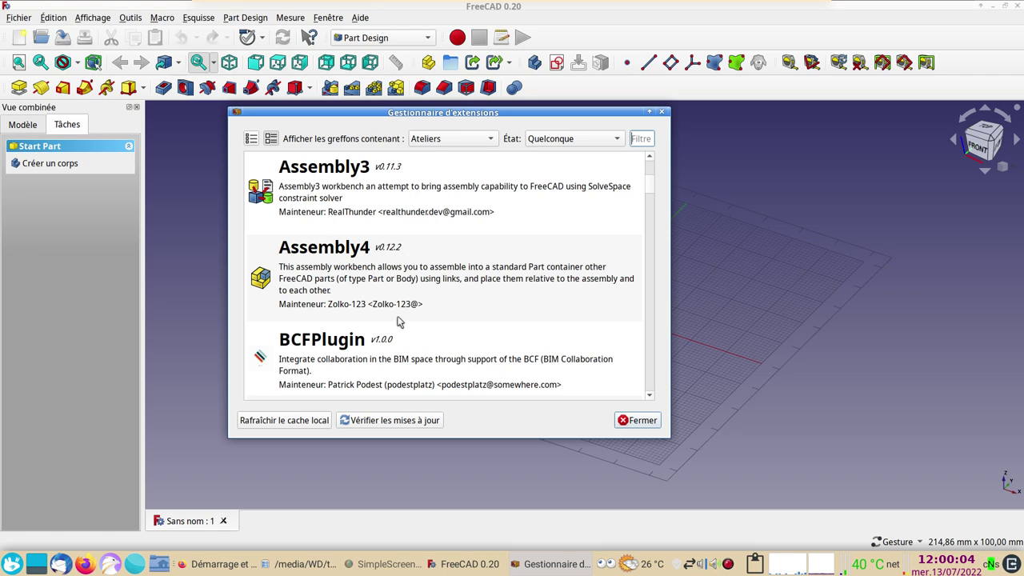
{"action": "scroll", "coordinate": [376, 312], "scroll_direction": "down", "scroll_amount": 3}
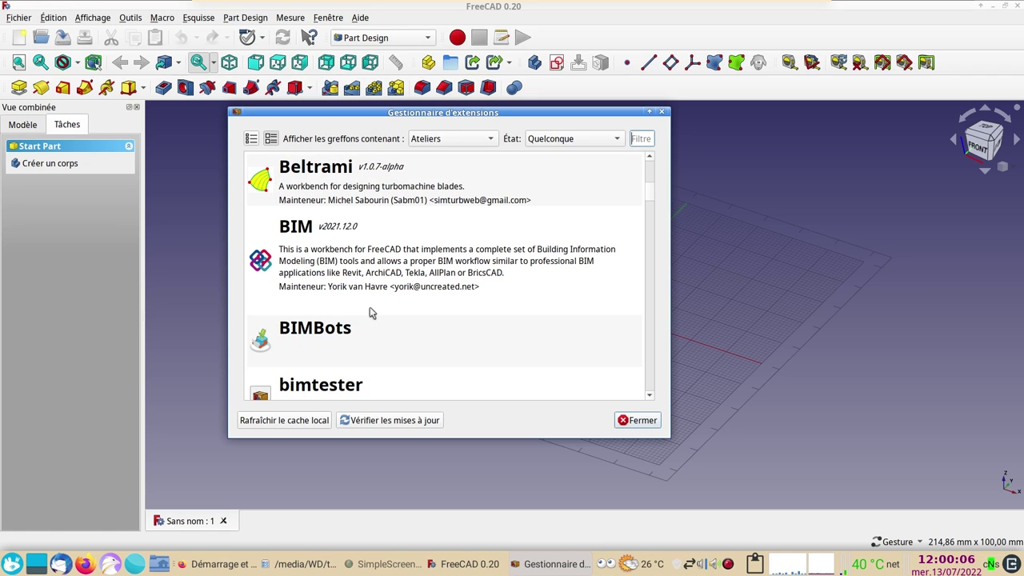
{"action": "scroll", "coordinate": [370, 313], "scroll_direction": "down", "scroll_amount": 1}
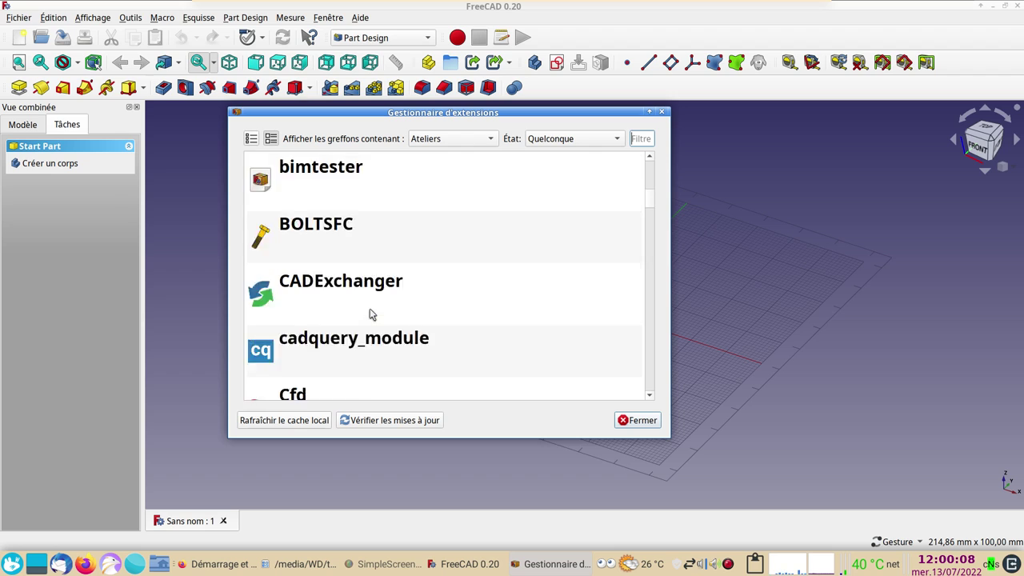
{"action": "scroll", "coordinate": [370, 312], "scroll_direction": "down", "scroll_amount": 1}
{"action": "scroll", "coordinate": [414, 319], "scroll_direction": "down", "scroll_amount": 1}
{"action": "scroll", "coordinate": [414, 319], "scroll_direction": "down", "scroll_amount": 1}
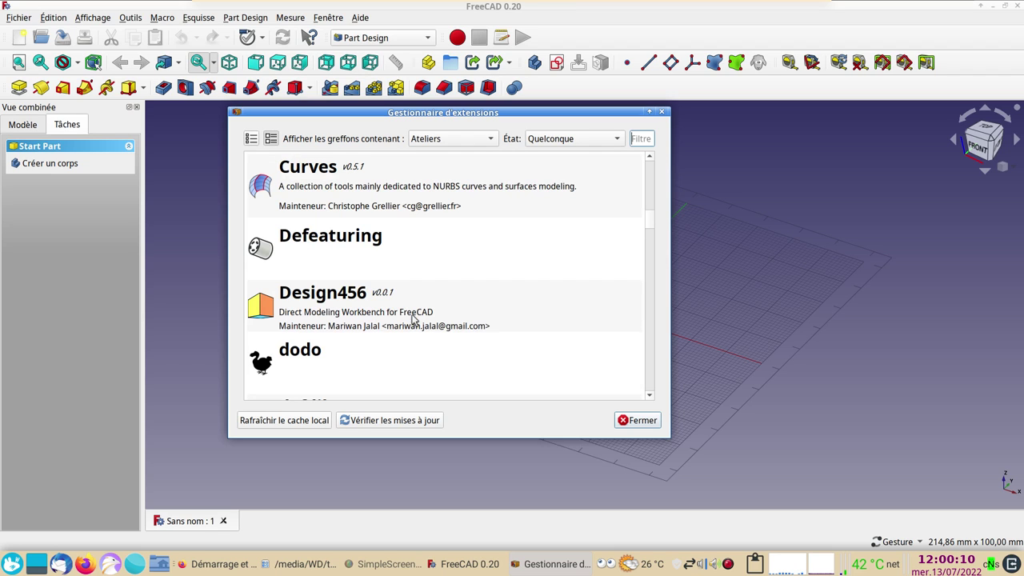
{"action": "scroll", "coordinate": [414, 319], "scroll_direction": "up", "scroll_amount": 1}
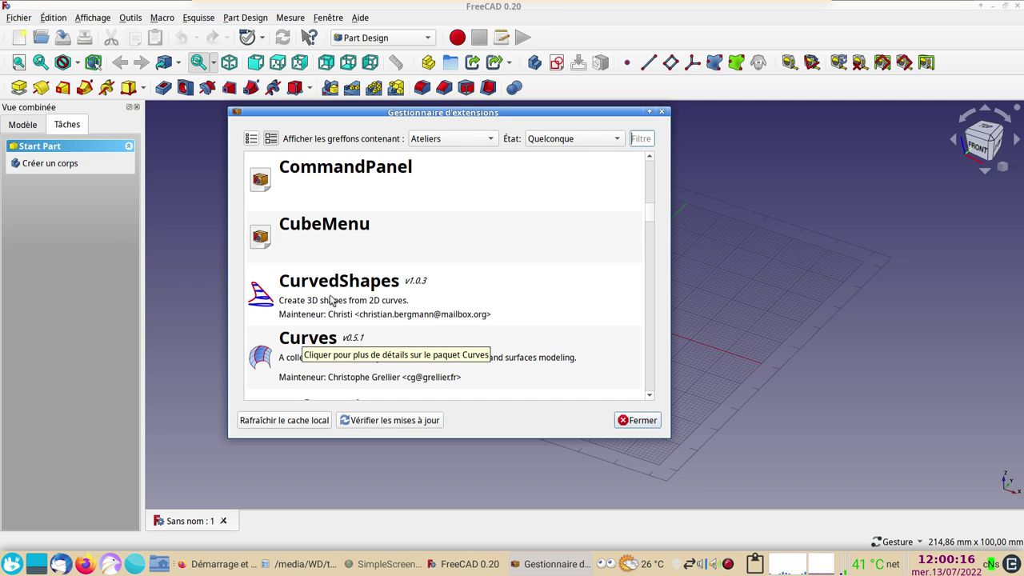
Step: Open the Curves workbench details page and scroll through its description
{"action": "left_click", "coordinate": [304, 345]}
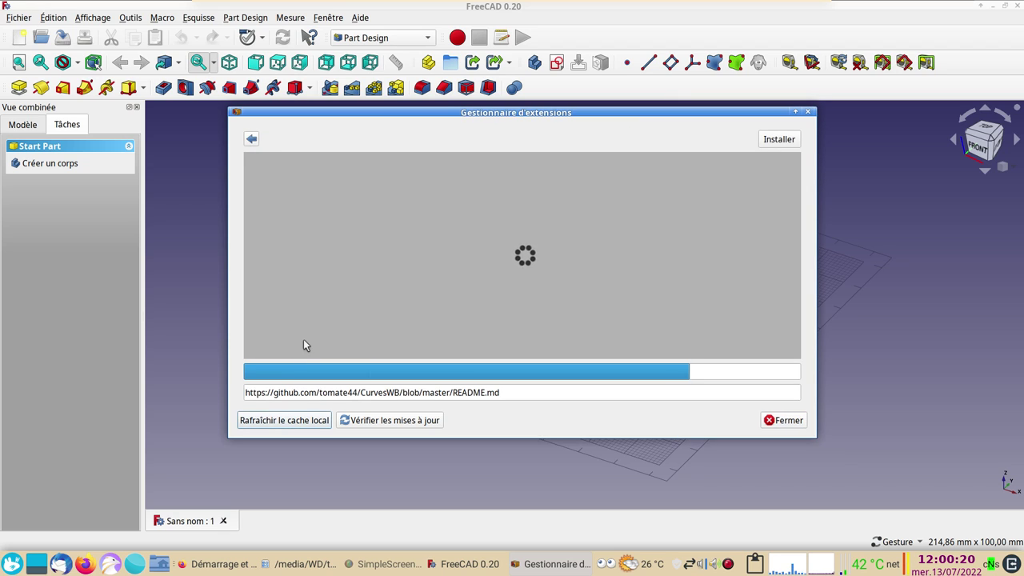
{"action": "scroll", "coordinate": [460, 268], "scroll_direction": "down", "scroll_amount": 2}
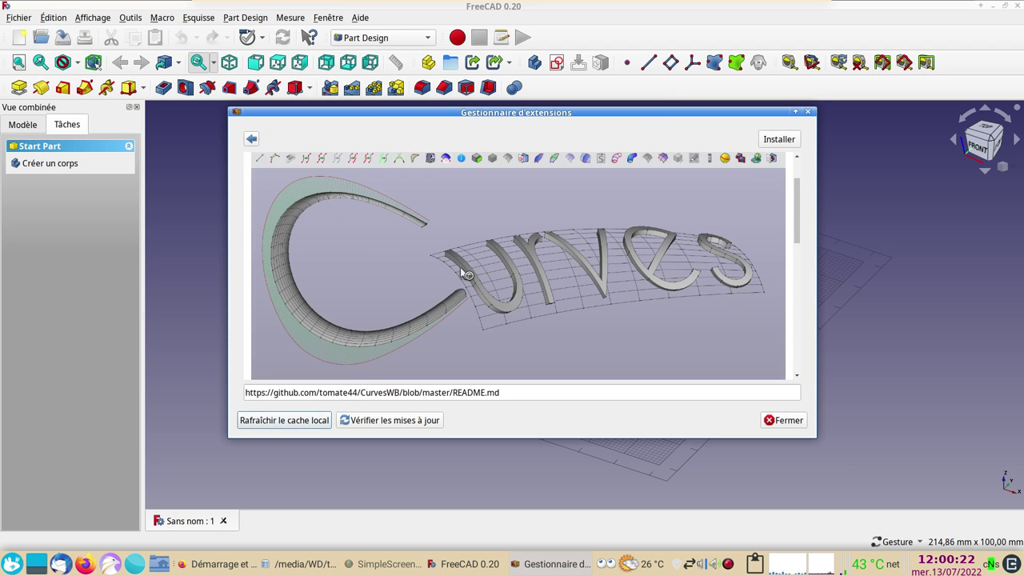
{"action": "scroll", "coordinate": [468, 272], "scroll_direction": "down", "scroll_amount": 2}
{"action": "scroll", "coordinate": [471, 276], "scroll_direction": "down", "scroll_amount": 2}
{"action": "scroll", "coordinate": [486, 294], "scroll_direction": "down", "scroll_amount": 1}
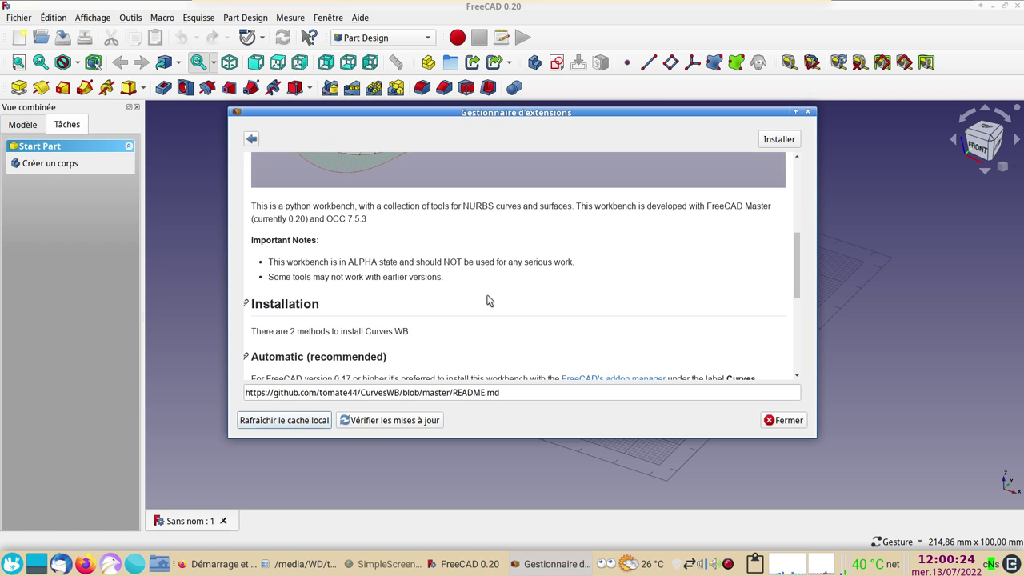
{"action": "scroll", "coordinate": [486, 296], "scroll_direction": "down", "scroll_amount": 2}
{"action": "scroll", "coordinate": [487, 298], "scroll_direction": "down", "scroll_amount": 1}
{"action": "scroll", "coordinate": [490, 299], "scroll_direction": "up", "scroll_amount": 5}
{"action": "scroll", "coordinate": [492, 300], "scroll_direction": "up", "scroll_amount": 3}
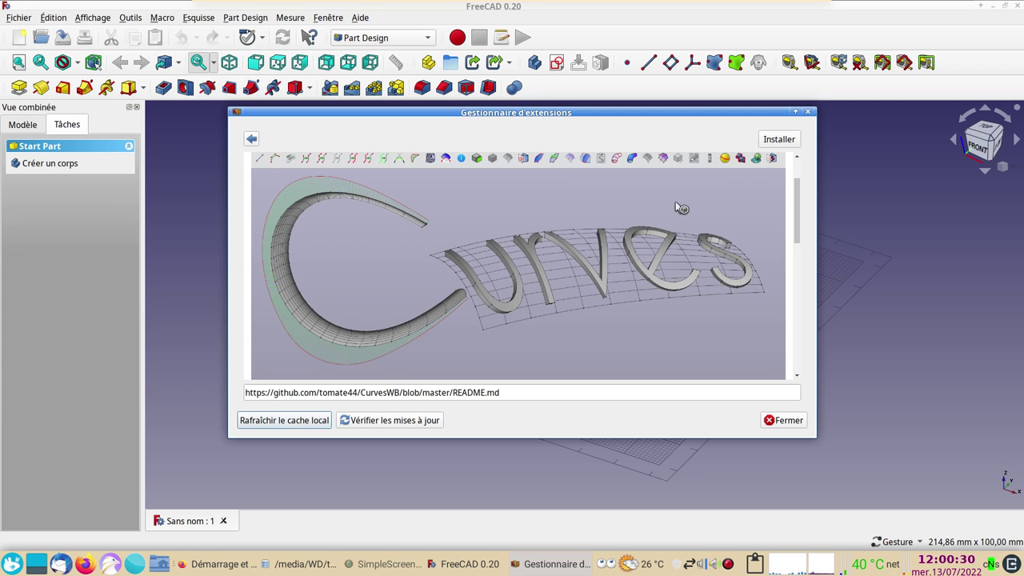
Step: Install Curves v0.5.1, dismiss the success message and go back to the add-on list
{"action": "left_click", "coordinate": [774, 141]}
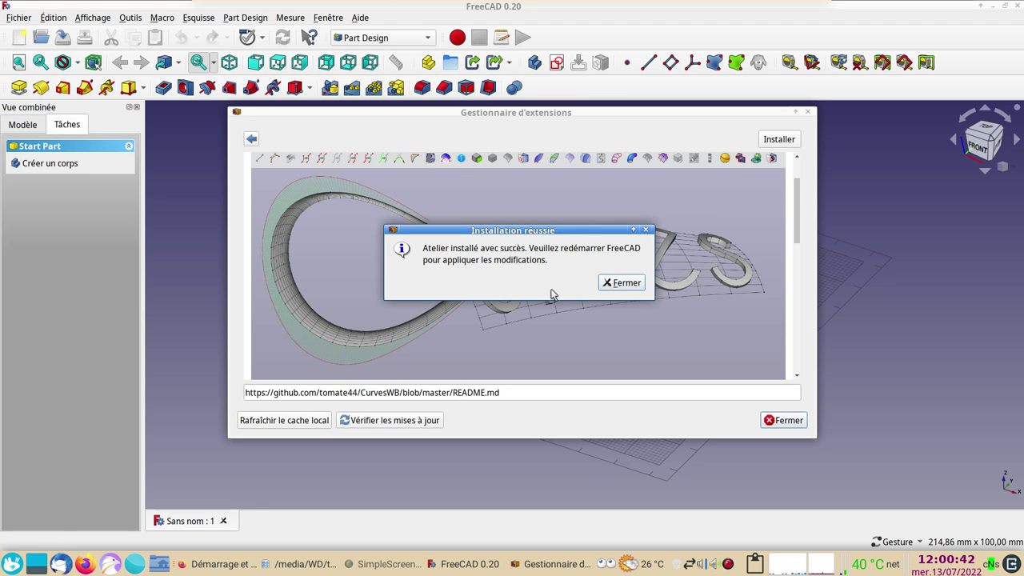
{"action": "left_click", "coordinate": [621, 283]}
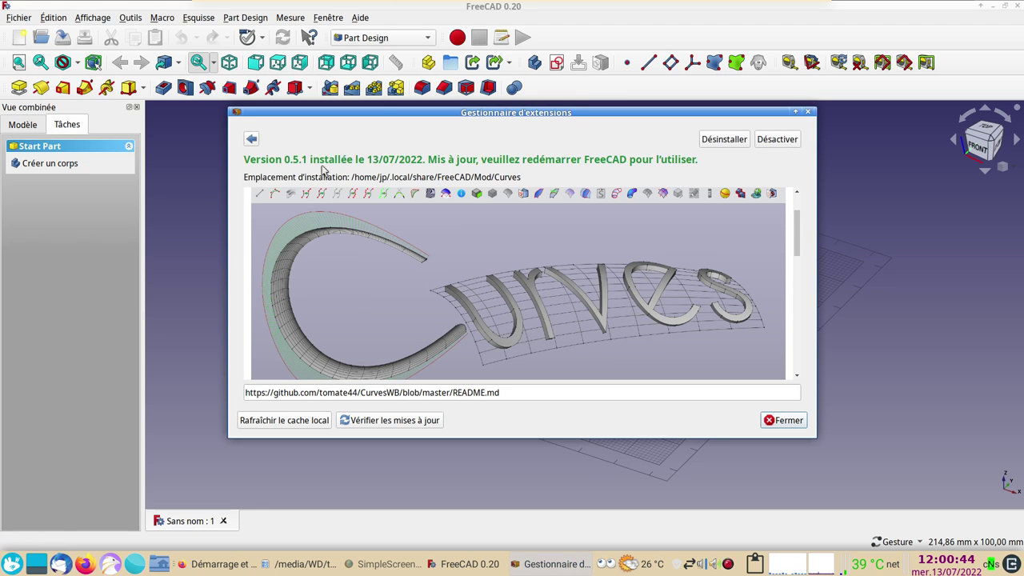
{"action": "left_click", "coordinate": [251, 138]}
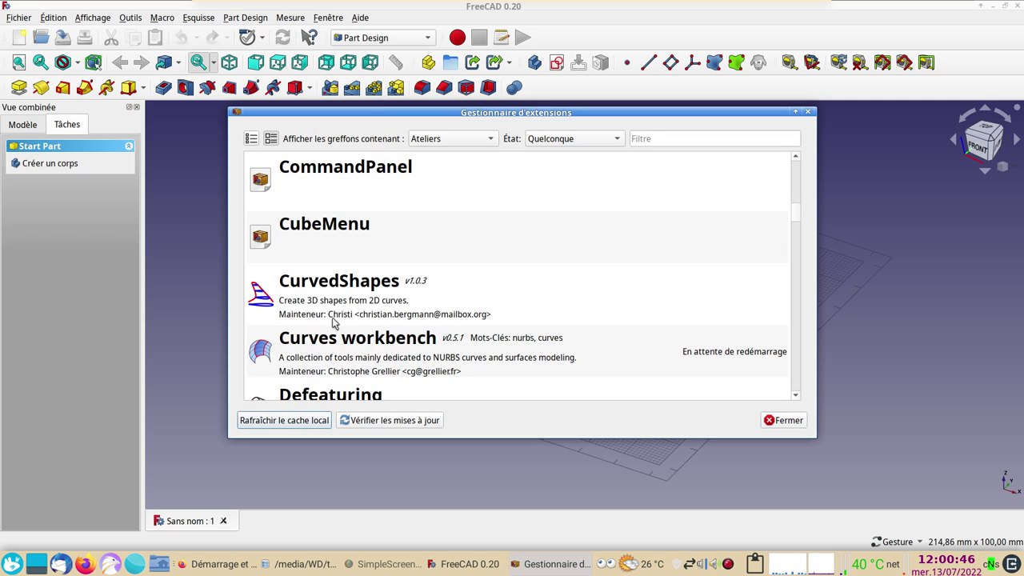
Step: Install the Fasteners workbench v0.3.47 and return to the add-on list
{"action": "scroll", "coordinate": [334, 321], "scroll_direction": "down", "scroll_amount": 3}
{"action": "scroll", "coordinate": [334, 324], "scroll_direction": "down", "scroll_amount": 2}
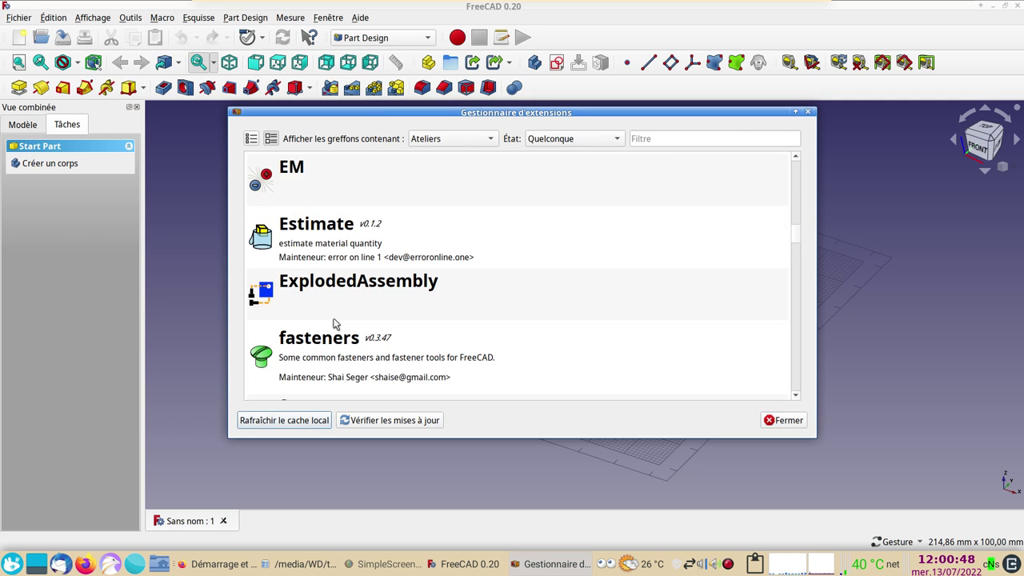
{"action": "left_click", "coordinate": [340, 342]}
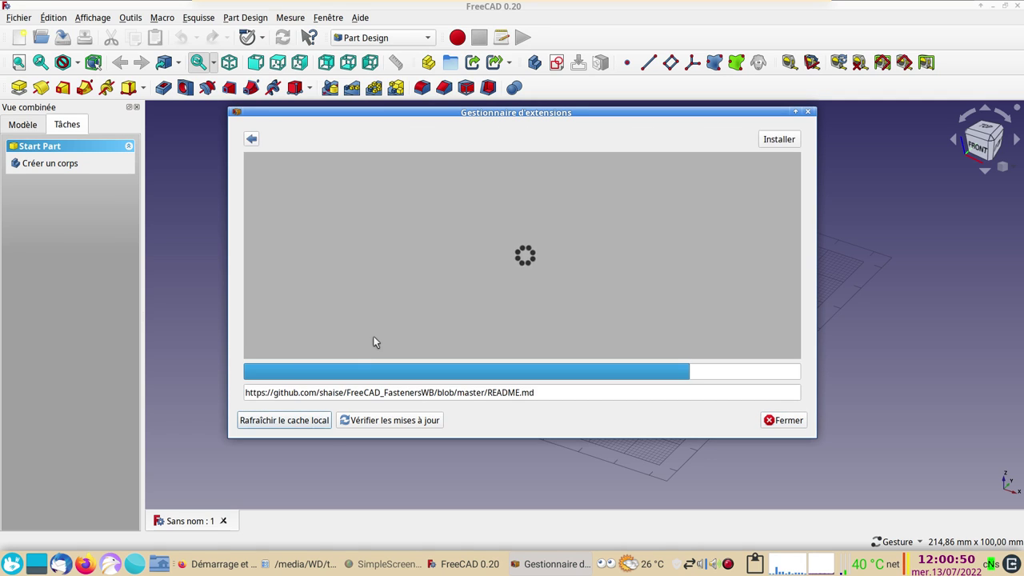
{"action": "left_click", "coordinate": [779, 139]}
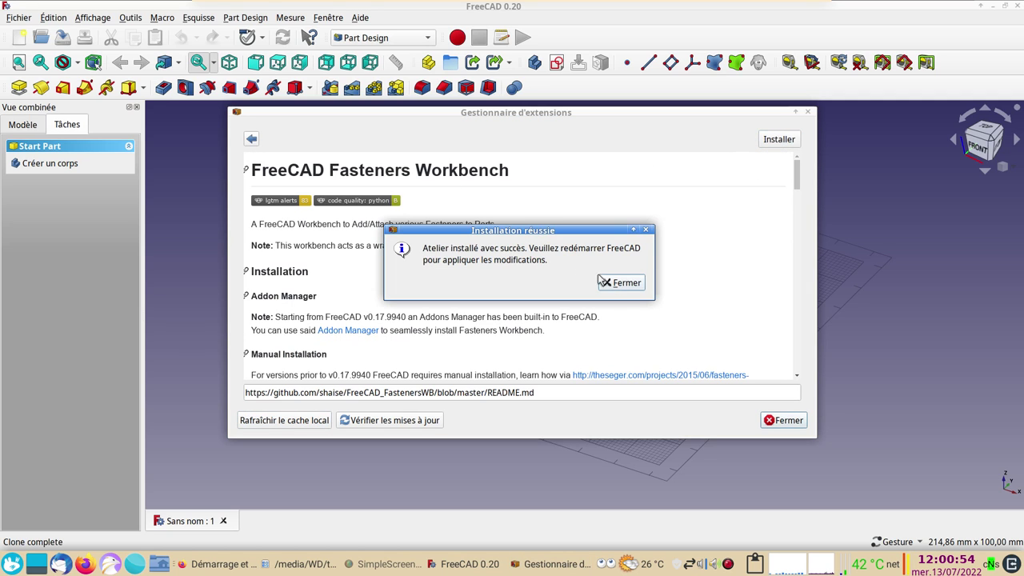
{"action": "left_click", "coordinate": [619, 281]}
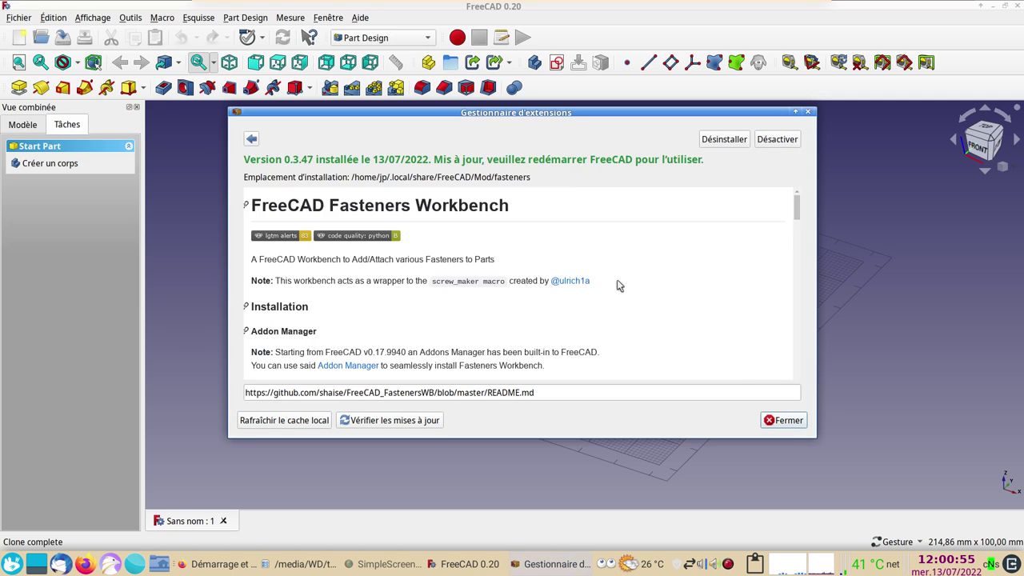
{"action": "left_click", "coordinate": [252, 139]}
Step: Scroll down the add-on list to the sheetmetal entry
{"action": "scroll", "coordinate": [432, 299], "scroll_direction": "down", "scroll_amount": 1}
{"action": "scroll", "coordinate": [431, 300], "scroll_direction": "down", "scroll_amount": 1}
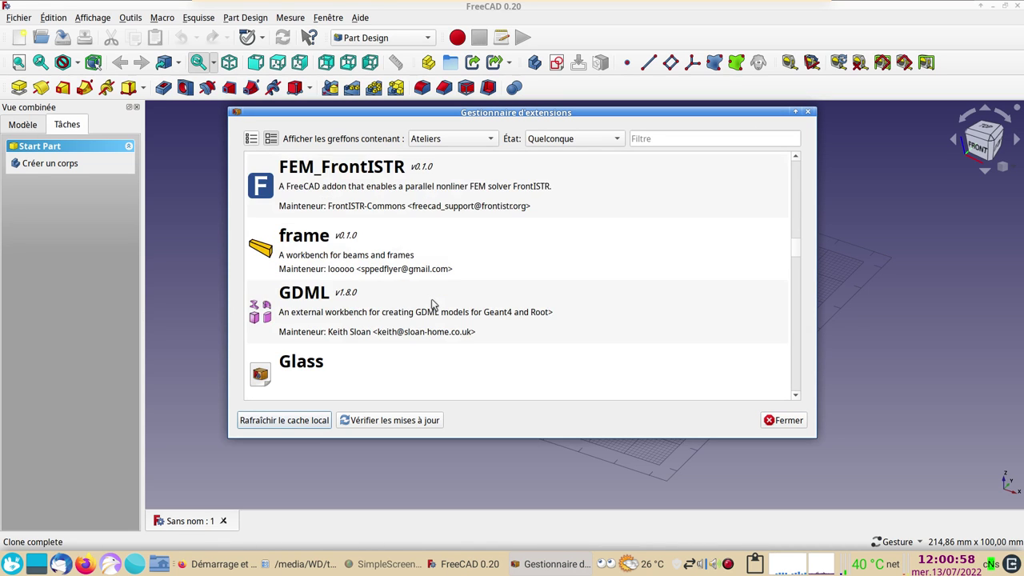
{"action": "scroll", "coordinate": [429, 299], "scroll_direction": "down", "scroll_amount": 1}
{"action": "scroll", "coordinate": [430, 302], "scroll_direction": "down", "scroll_amount": 2}
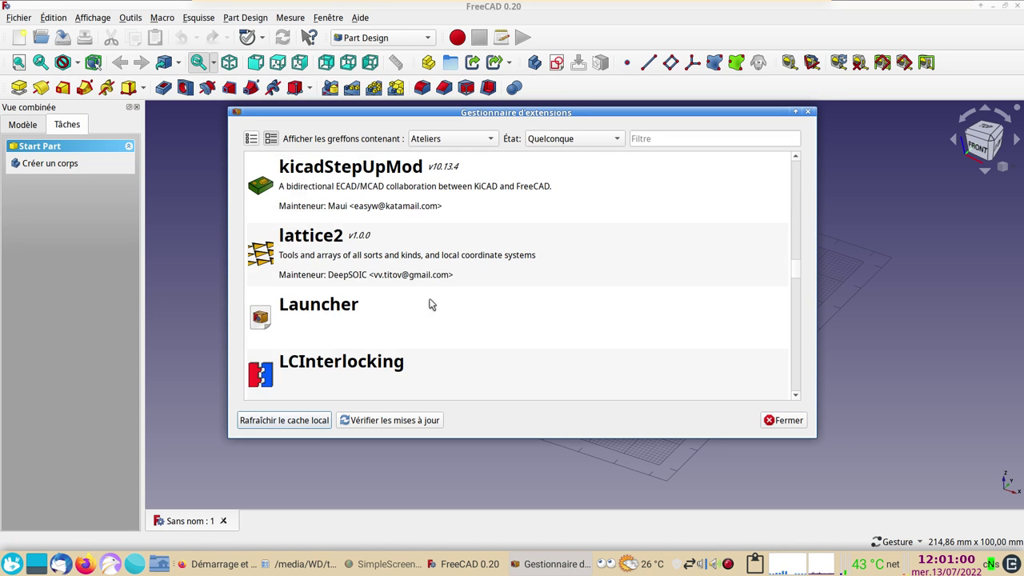
{"action": "scroll", "coordinate": [429, 304], "scroll_direction": "down", "scroll_amount": 1}
{"action": "scroll", "coordinate": [429, 304], "scroll_direction": "down", "scroll_amount": 1}
{"action": "scroll", "coordinate": [430, 304], "scroll_direction": "down", "scroll_amount": 1}
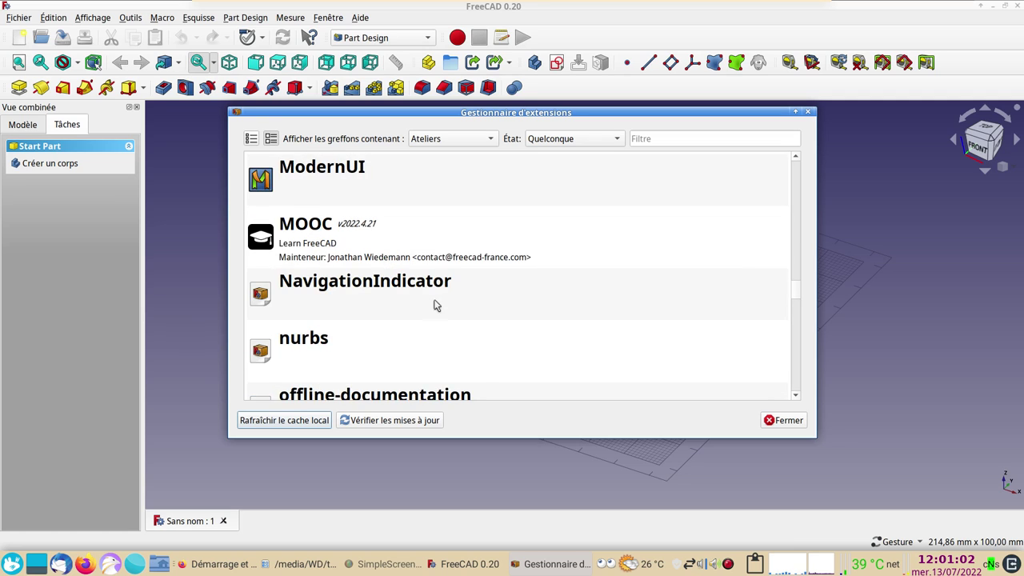
{"action": "scroll", "coordinate": [438, 307], "scroll_direction": "down", "scroll_amount": 1}
{"action": "scroll", "coordinate": [439, 306], "scroll_direction": "down", "scroll_amount": 1}
{"action": "scroll", "coordinate": [439, 307], "scroll_direction": "down", "scroll_amount": 1}
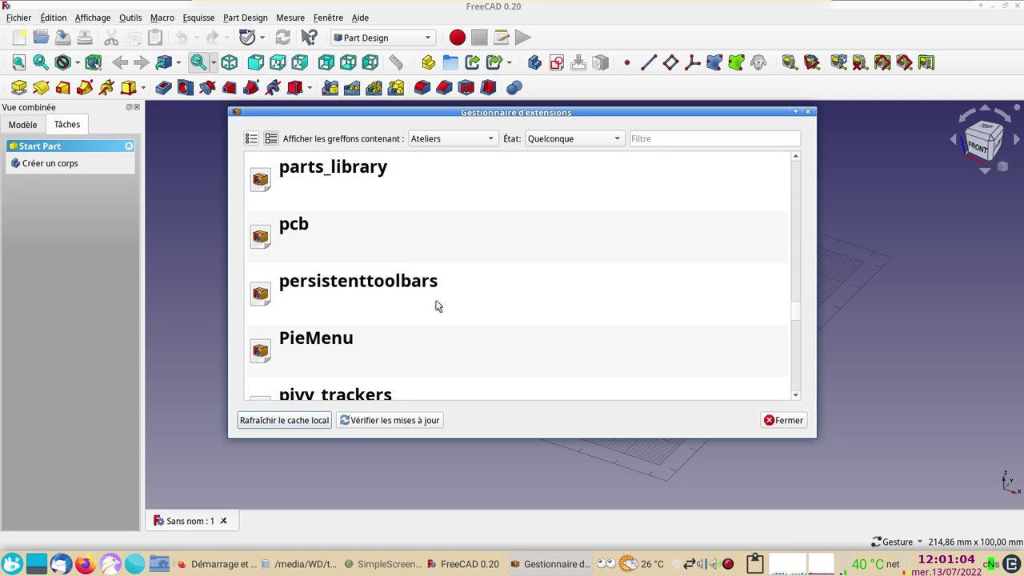
{"action": "scroll", "coordinate": [438, 307], "scroll_direction": "down", "scroll_amount": 1}
{"action": "scroll", "coordinate": [439, 306], "scroll_direction": "down", "scroll_amount": 1}
{"action": "scroll", "coordinate": [439, 306], "scroll_direction": "down", "scroll_amount": 1}
{"action": "scroll", "coordinate": [439, 307], "scroll_direction": "down", "scroll_amount": 1}
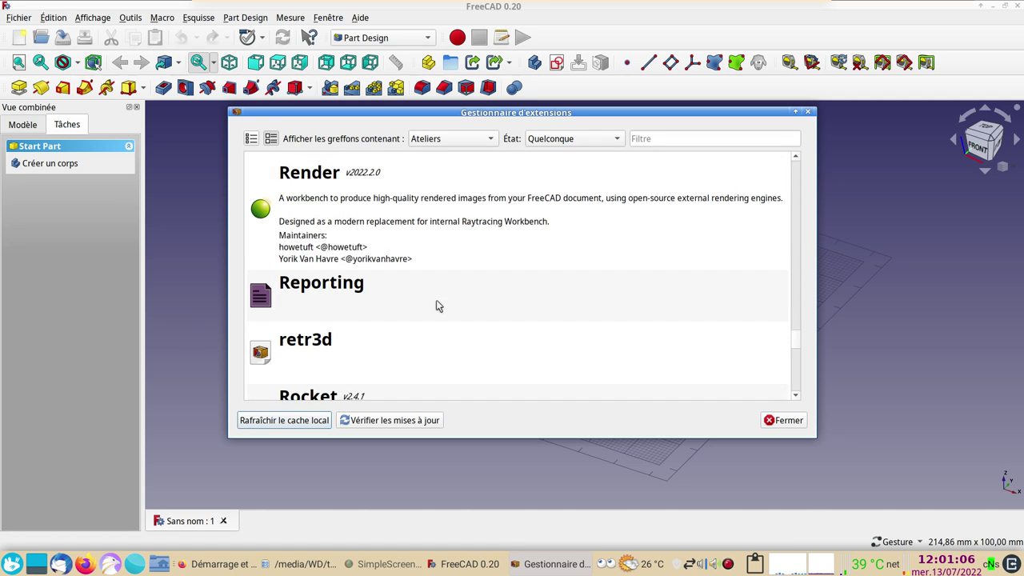
{"action": "scroll", "coordinate": [439, 306], "scroll_direction": "down", "scroll_amount": 1}
{"action": "scroll", "coordinate": [439, 306], "scroll_direction": "down", "scroll_amount": 1}
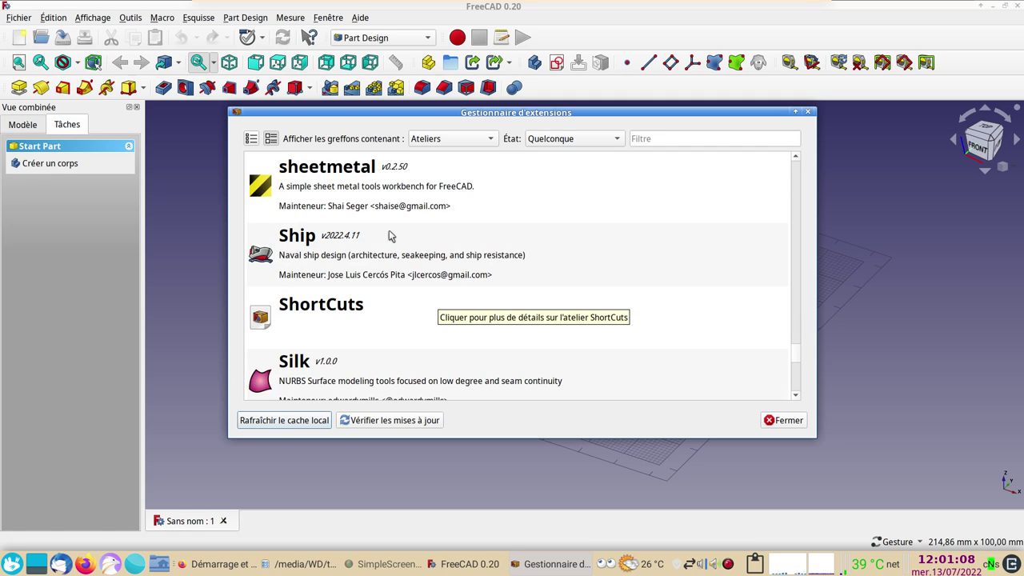
Step: Install the SheetMetal Workbench v0.2.50 and go back to the add-on list
{"action": "left_click", "coordinate": [366, 200]}
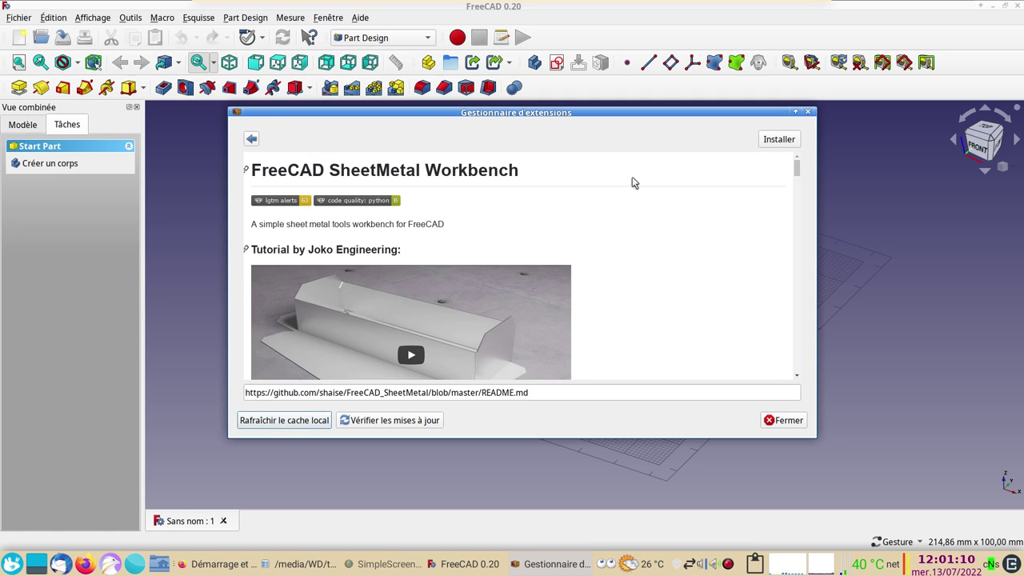
{"action": "left_click", "coordinate": [776, 140]}
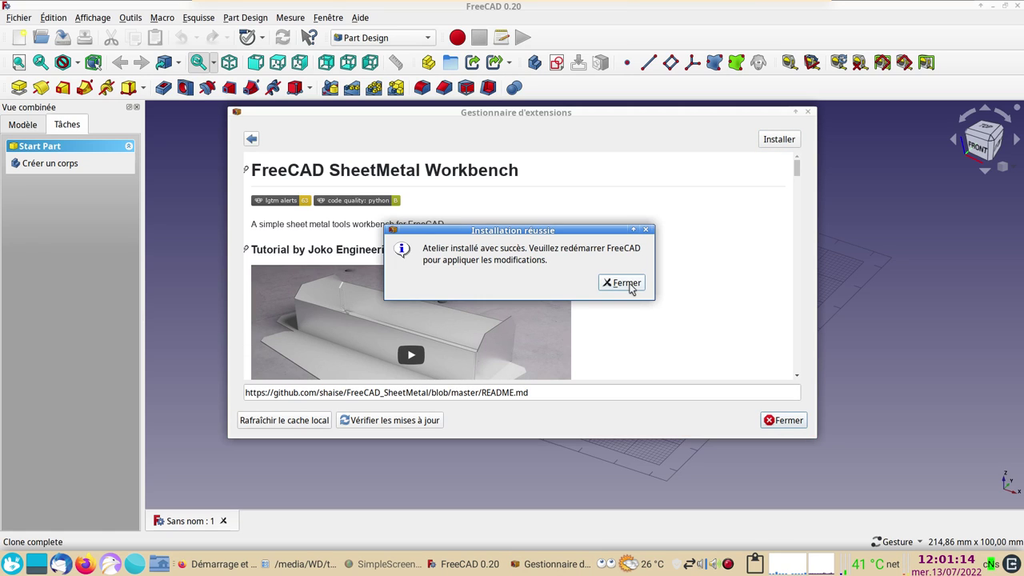
{"action": "left_click", "coordinate": [629, 285]}
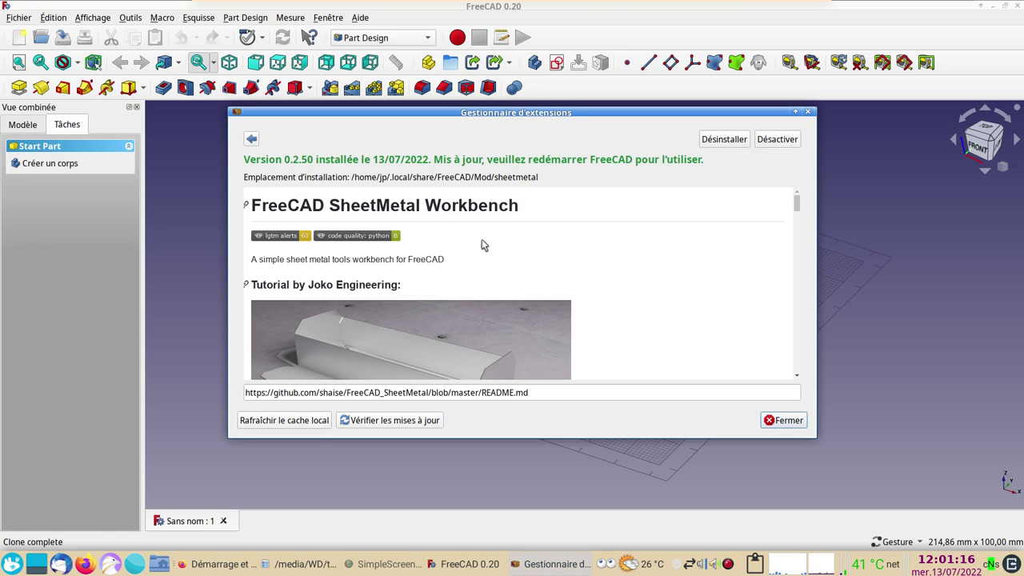
{"action": "left_click", "coordinate": [252, 139]}
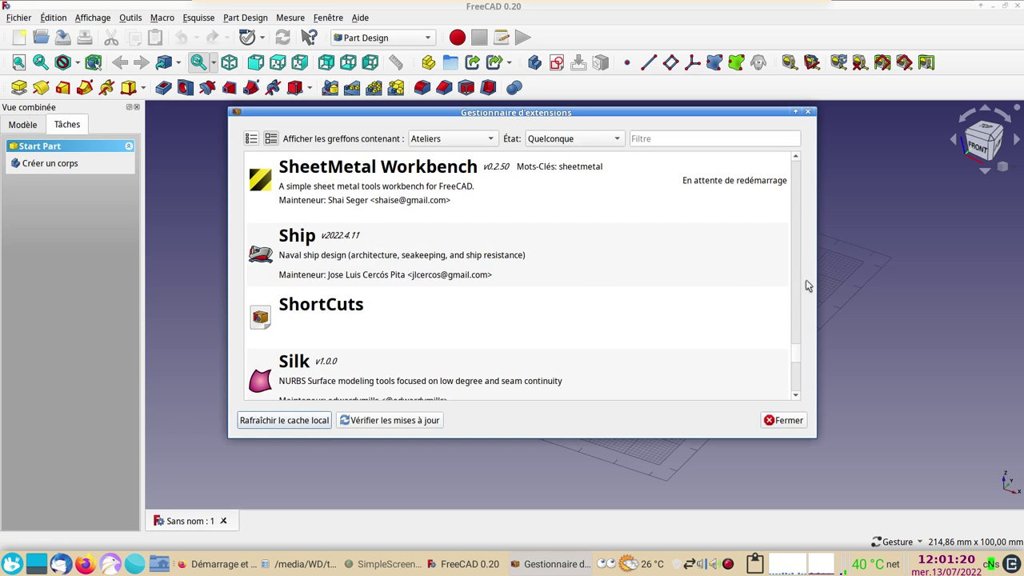
{"action": "mouse_move", "coordinate": [798, 359]}
{"action": "left_mouse_down"}
{"action": "mouse_move", "coordinate": [810, 380]}
{"action": "mouse_move", "coordinate": [795, 393]}
{"action": "mouse_move", "coordinate": [806, 366]}
{"action": "mouse_move", "coordinate": [781, 191]}
{"action": "left_mouse_up"}
Step: Install the fcgear Gears add-on v1.0.0, then close the Addon Manager
{"action": "scroll", "coordinate": [780, 178], "scroll_direction": "up", "scroll_amount": 1}
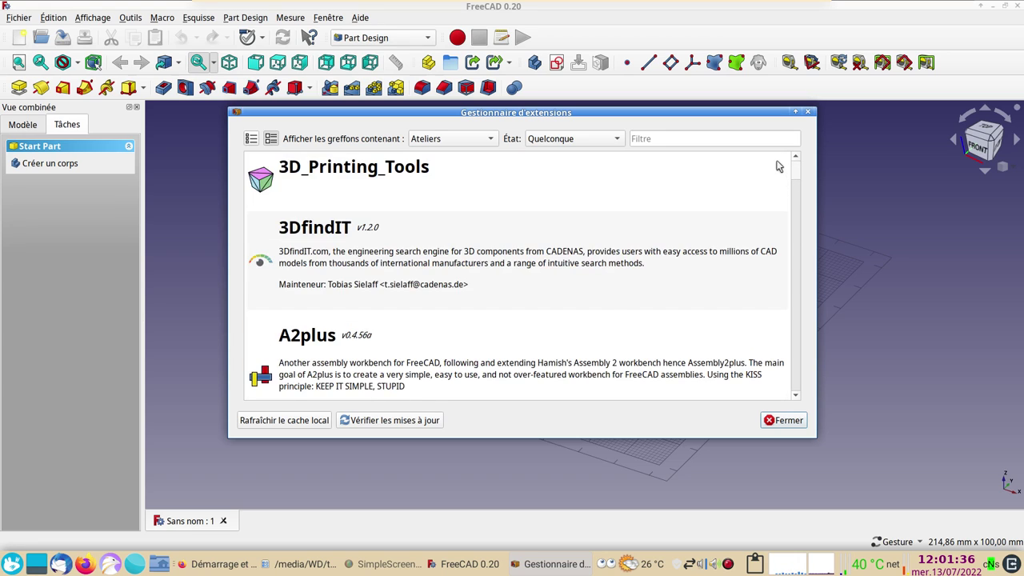
{"action": "scroll", "coordinate": [784, 184], "scroll_direction": "down", "scroll_amount": 3}
{"action": "scroll", "coordinate": [785, 196], "scroll_direction": "down", "scroll_amount": 3}
{"action": "scroll", "coordinate": [785, 203], "scroll_direction": "down", "scroll_amount": 3}
{"action": "scroll", "coordinate": [787, 216], "scroll_direction": "down", "scroll_amount": 5}
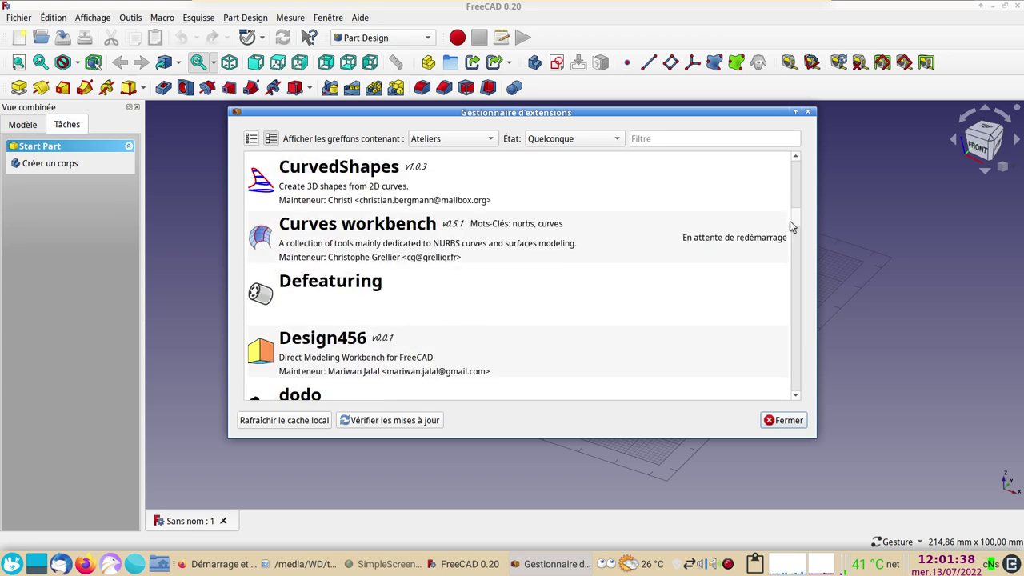
{"action": "scroll", "coordinate": [790, 226], "scroll_direction": "down", "scroll_amount": 1}
{"action": "scroll", "coordinate": [605, 272], "scroll_direction": "down", "scroll_amount": 5}
{"action": "scroll", "coordinate": [600, 265], "scroll_direction": "down", "scroll_amount": 3}
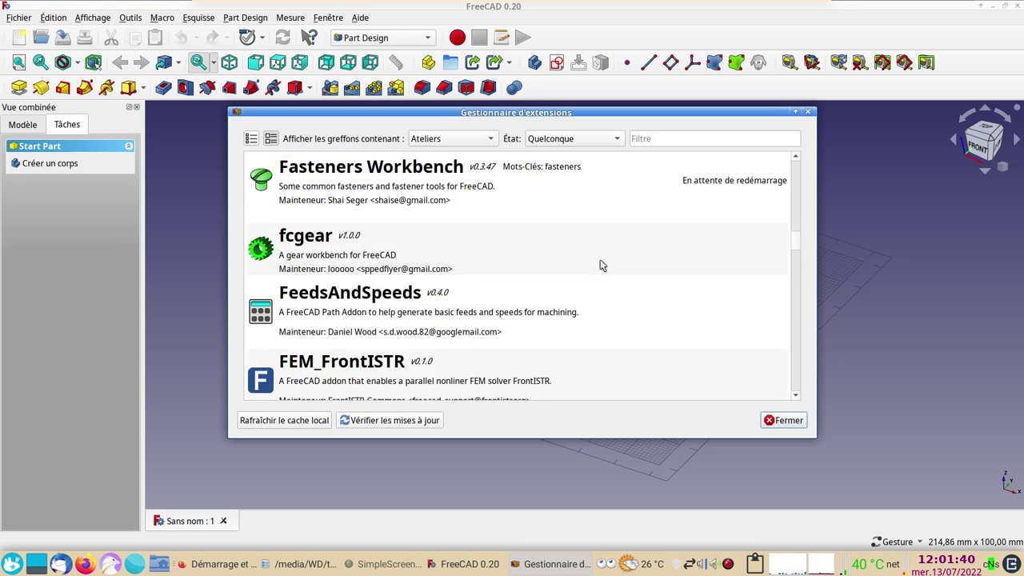
{"action": "scroll", "coordinate": [600, 265], "scroll_direction": "down", "scroll_amount": 3}
{"action": "scroll", "coordinate": [604, 265], "scroll_direction": "up", "scroll_amount": 3}
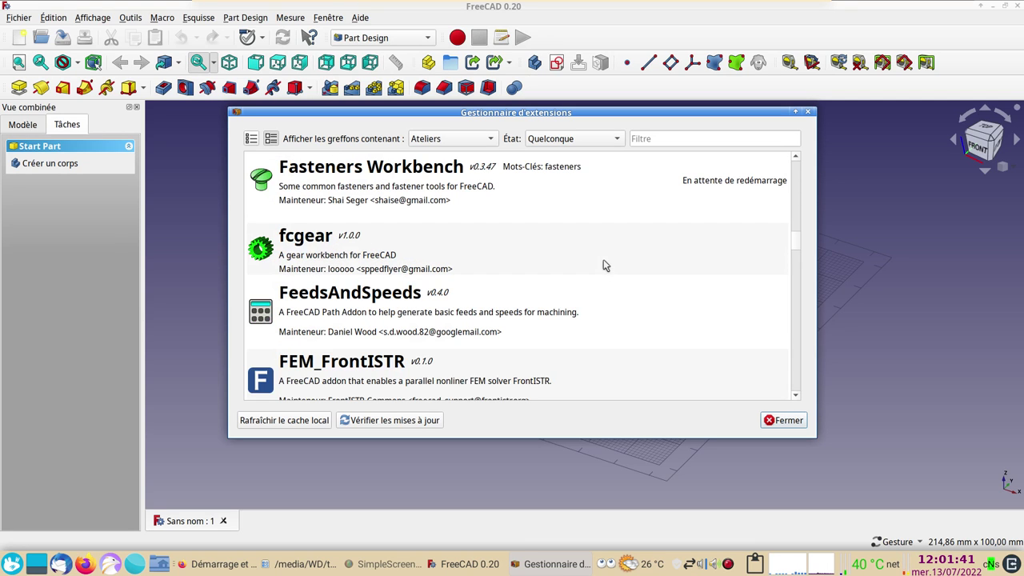
{"action": "left_click", "coordinate": [310, 244]}
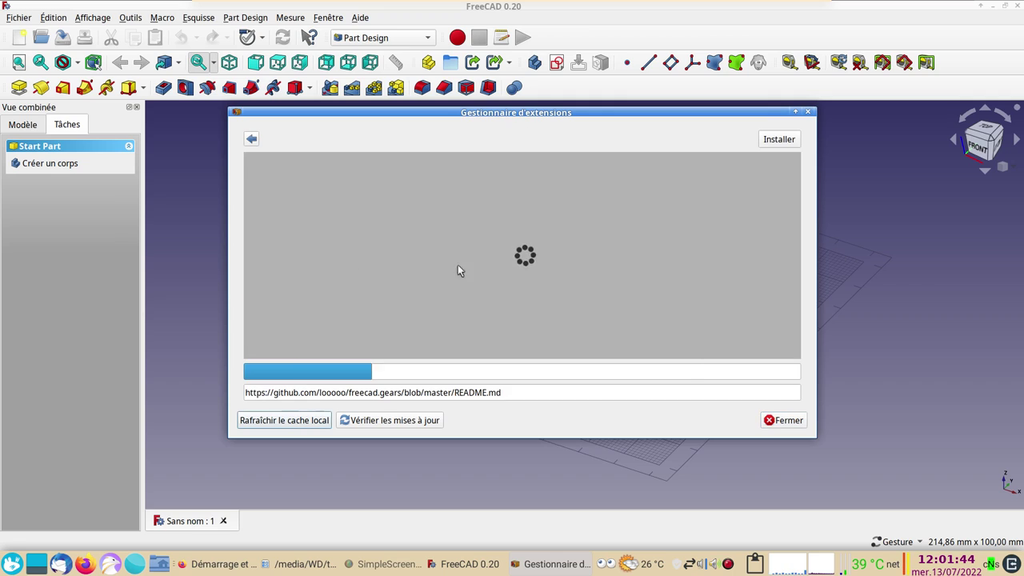
{"action": "left_click", "coordinate": [777, 141]}
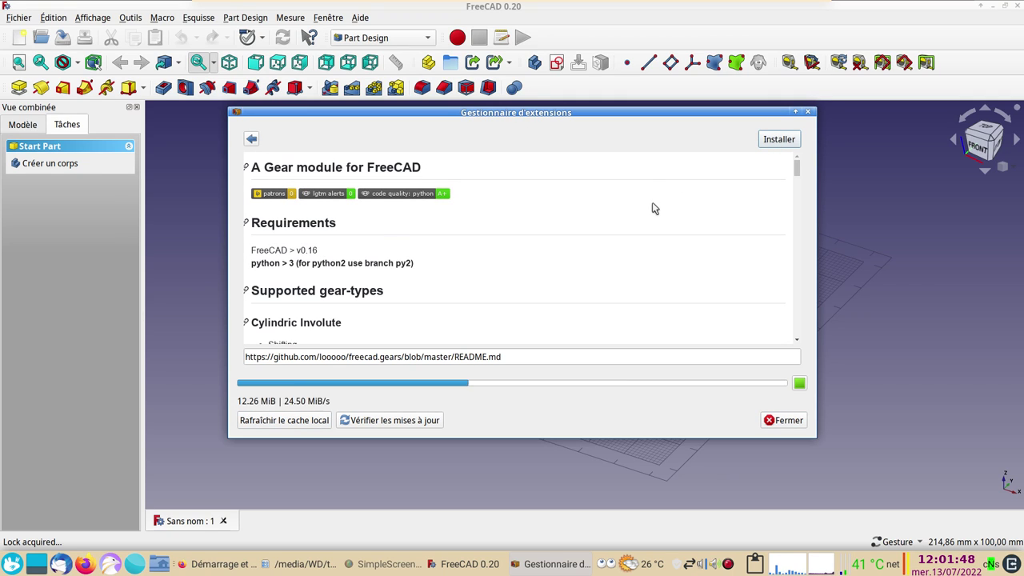
{"action": "left_click", "coordinate": [624, 283]}
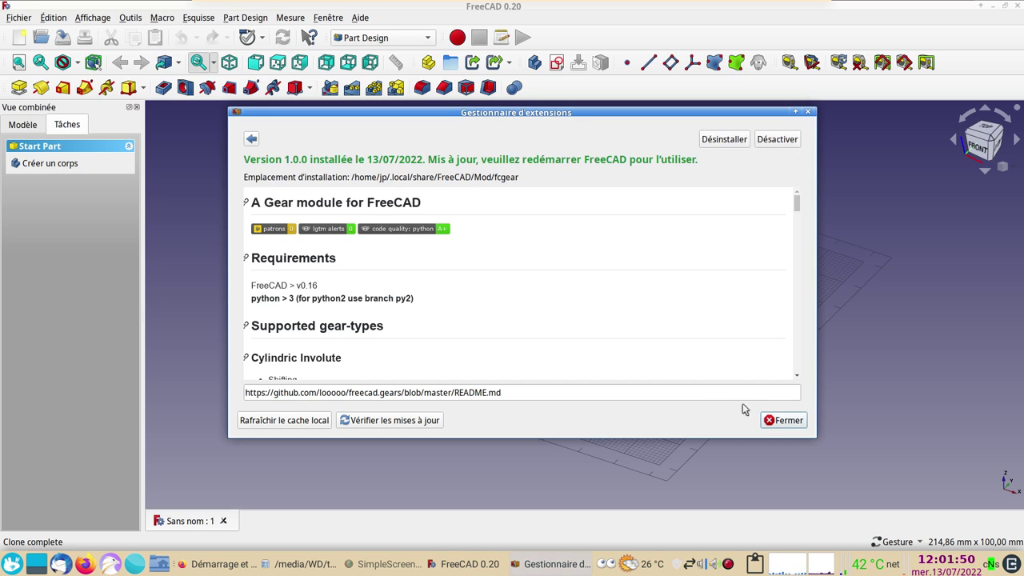
{"action": "left_click", "coordinate": [784, 421]}
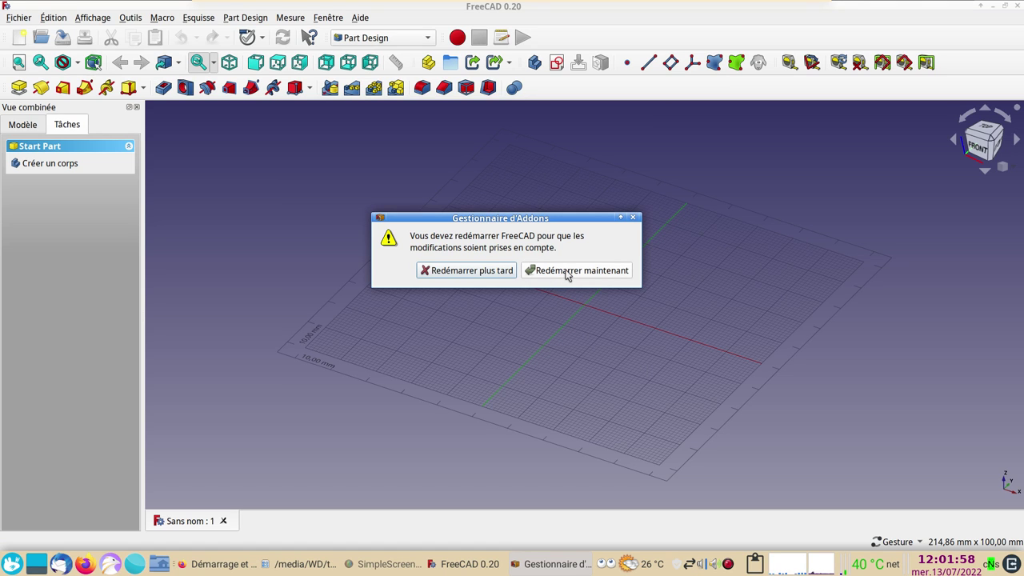
Step: Restart FreeCAD, create a new empty document and switch to the Fasteners workbench
{"action": "left_click", "coordinate": [566, 272]}
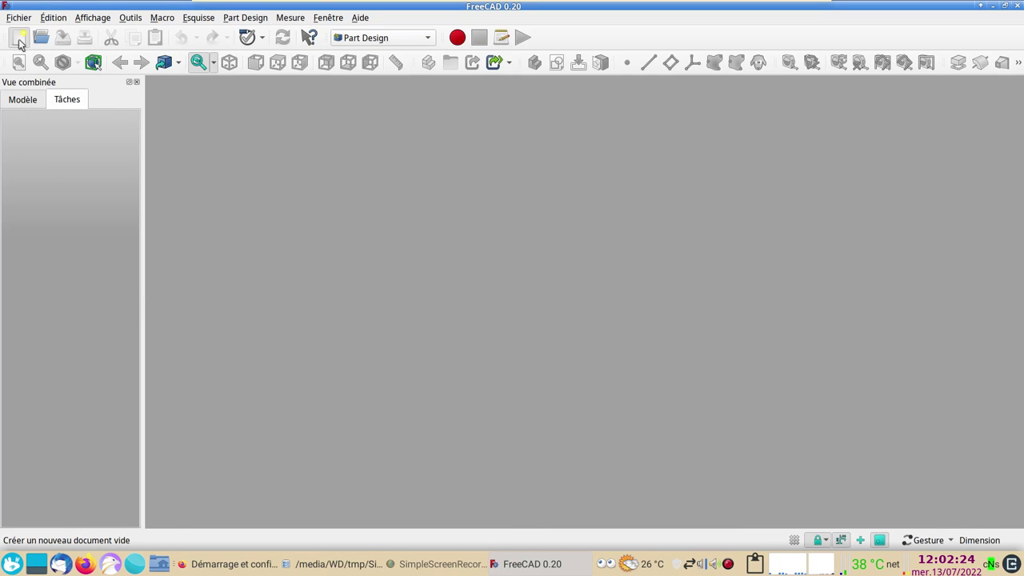
{"action": "left_click", "coordinate": [18, 38]}
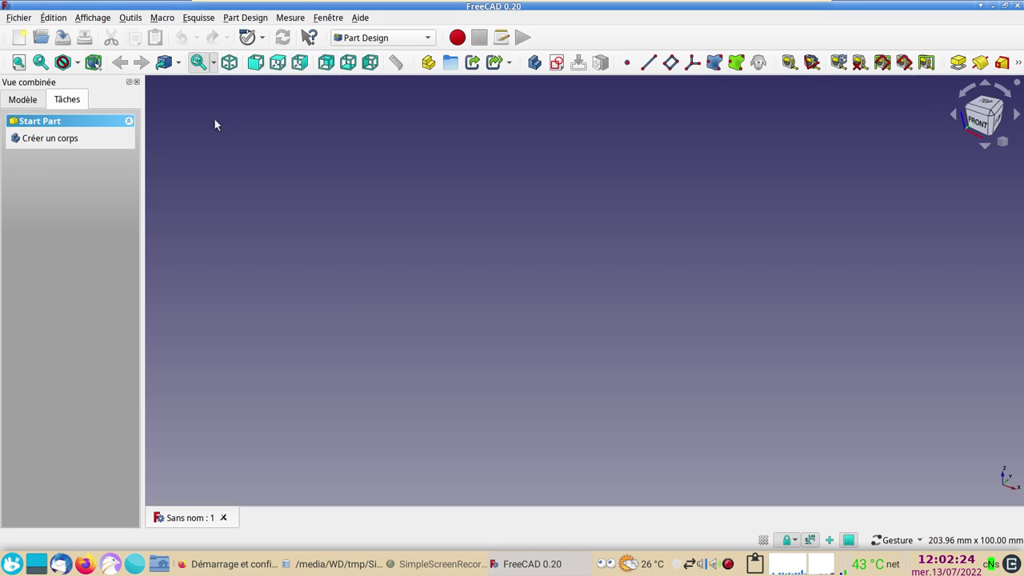
{"action": "left_click", "coordinate": [430, 37]}
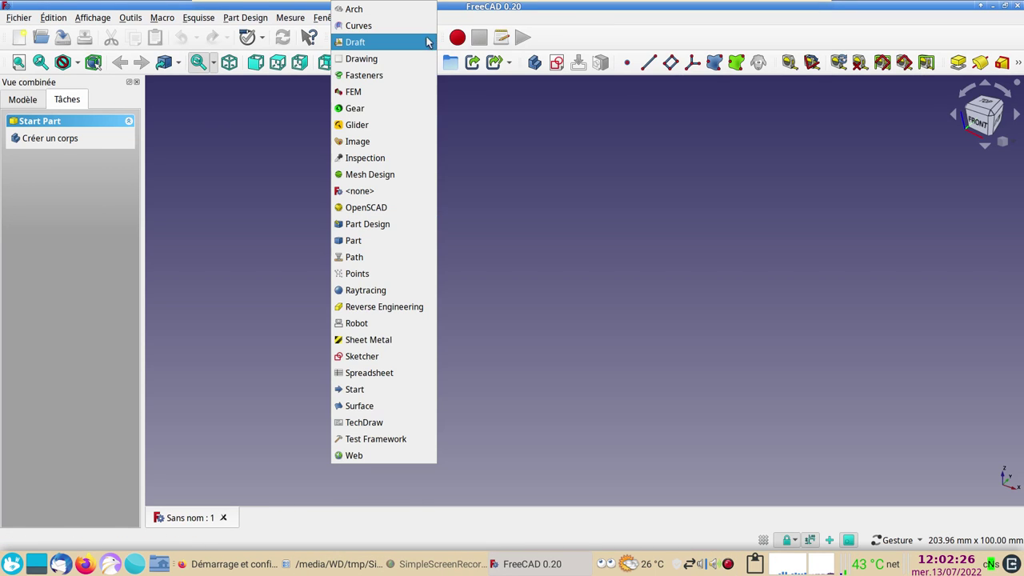
{"action": "left_click", "coordinate": [396, 75]}
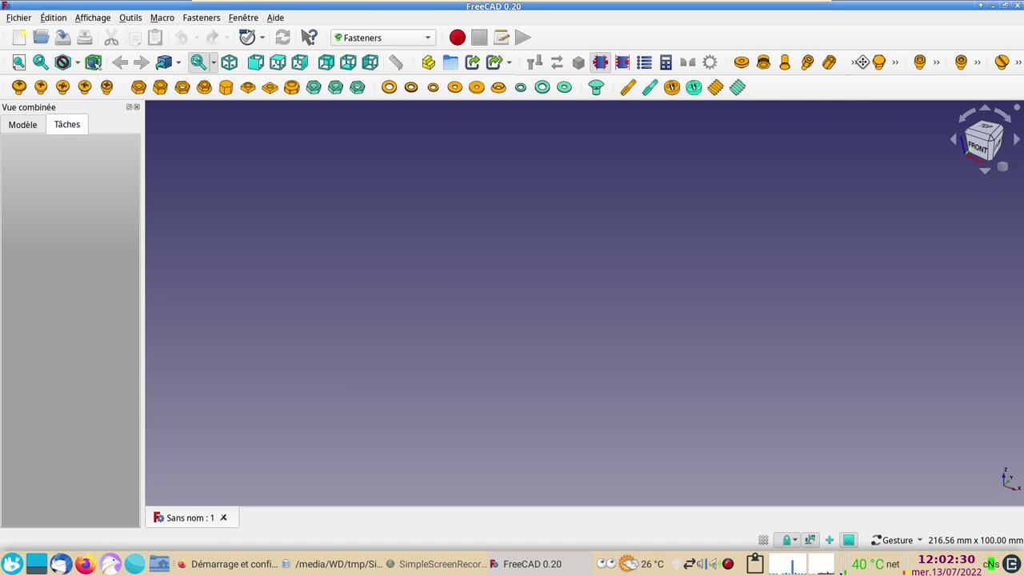
Step: Move the overflowing Fasteners tools from the chevron onto the third toolbar row
{"action": "left_click_drag", "start_coordinate": [861, 63], "coordinate": [875, 100]}
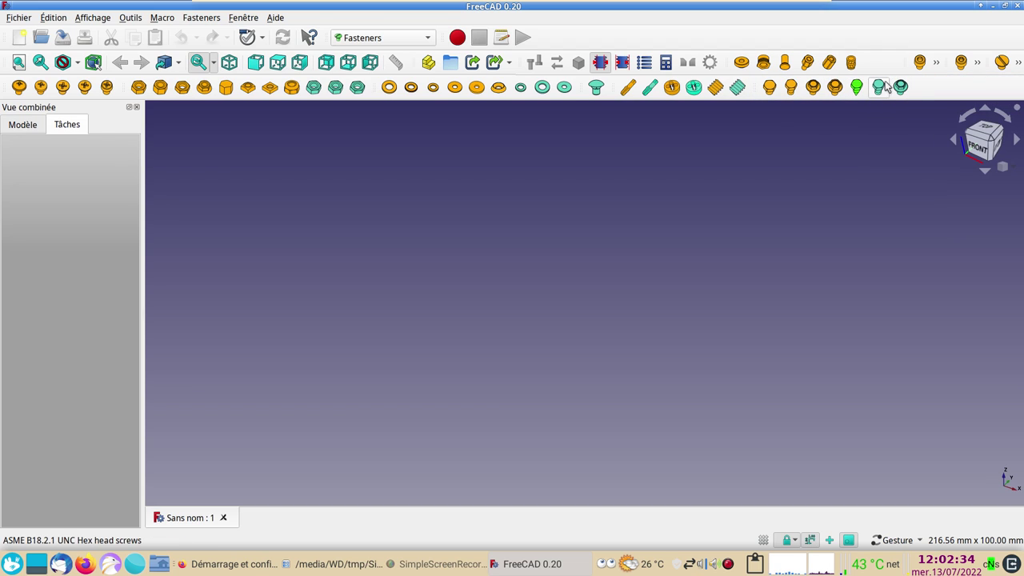
{"action": "left_click", "coordinate": [935, 63]}
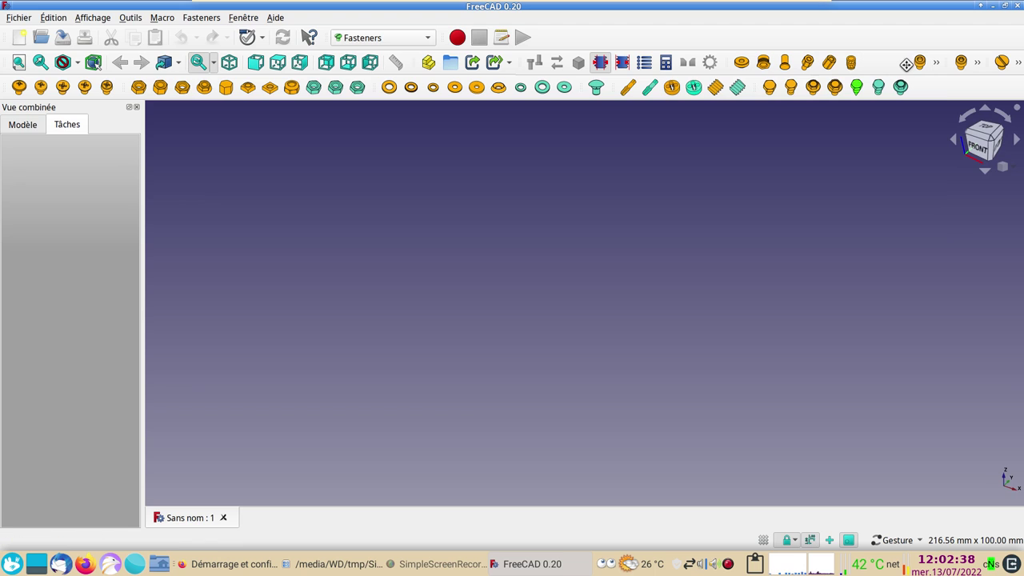
{"action": "left_click_drag", "start_coordinate": [905, 63], "coordinate": [884, 112]}
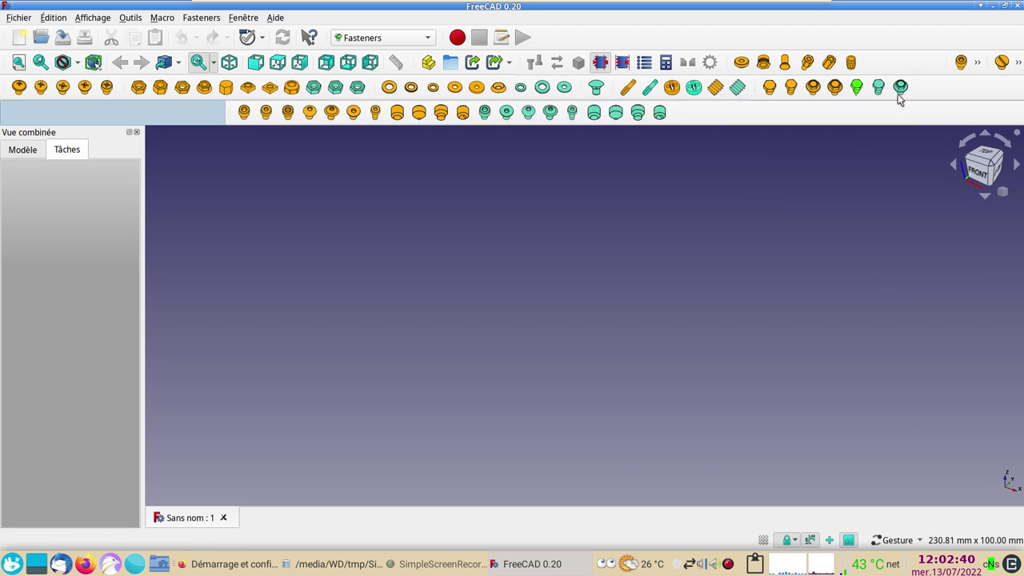
{"action": "left_click", "coordinate": [978, 67]}
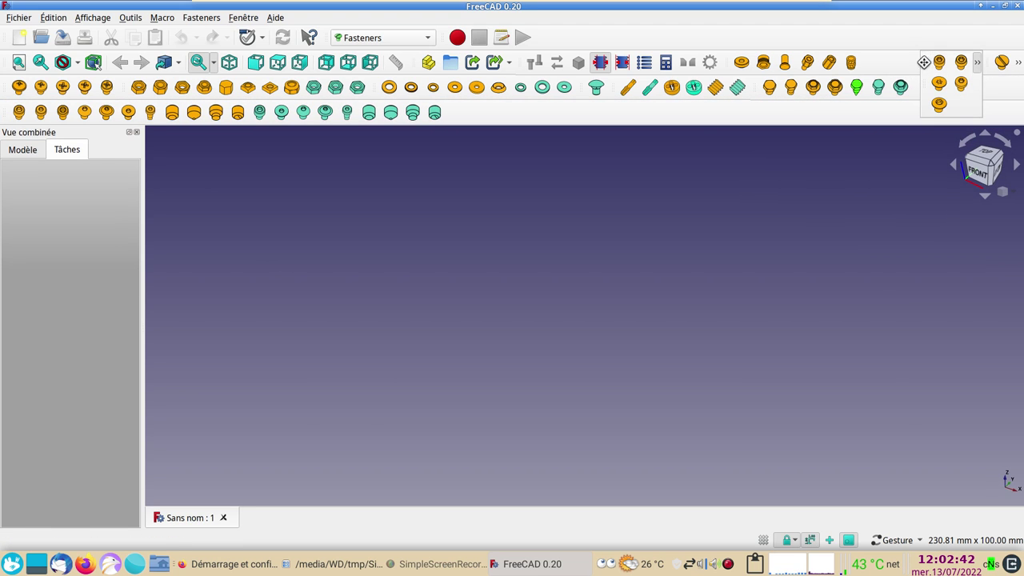
{"action": "left_click_drag", "start_coordinate": [928, 56], "coordinate": [765, 120]}
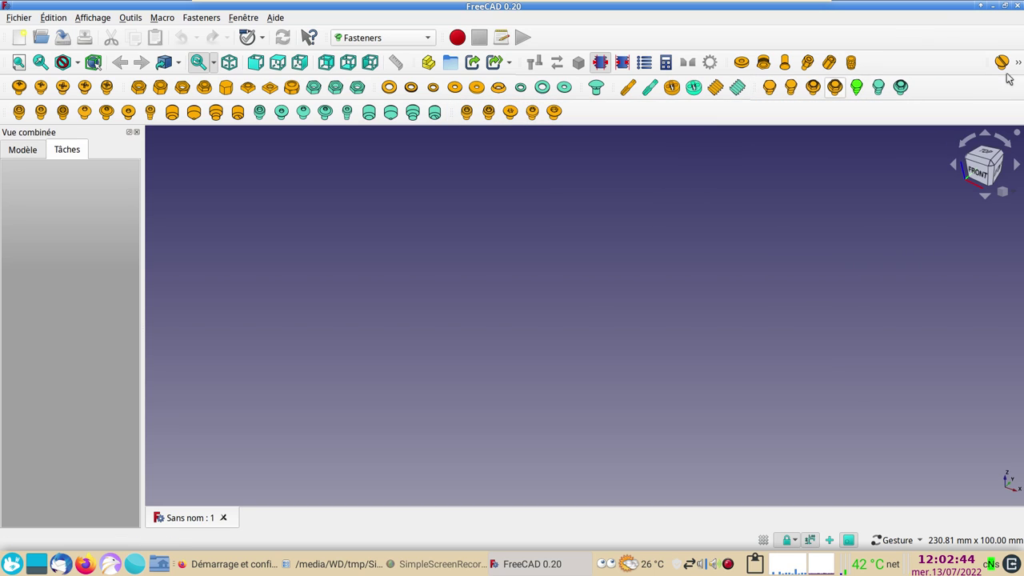
{"action": "left_click", "coordinate": [1017, 62]}
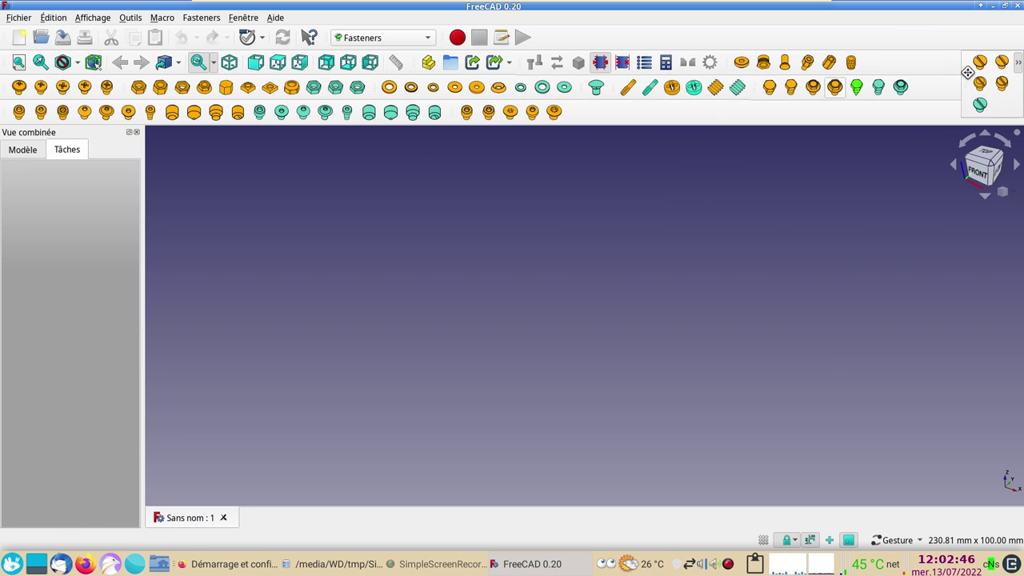
{"action": "left_click", "coordinate": [1016, 62]}
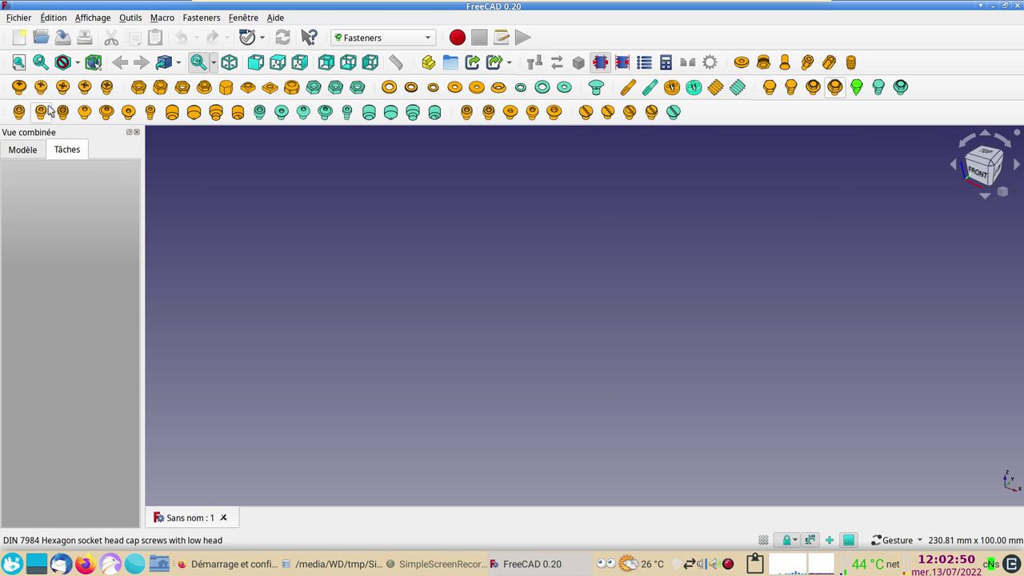
Step: Insert a screw into the empty document and select it in the model tree
{"action": "left_click", "coordinate": [19, 87]}
{"action": "left_click_drag", "start_coordinate": [497, 324], "coordinate": [667, 320]}
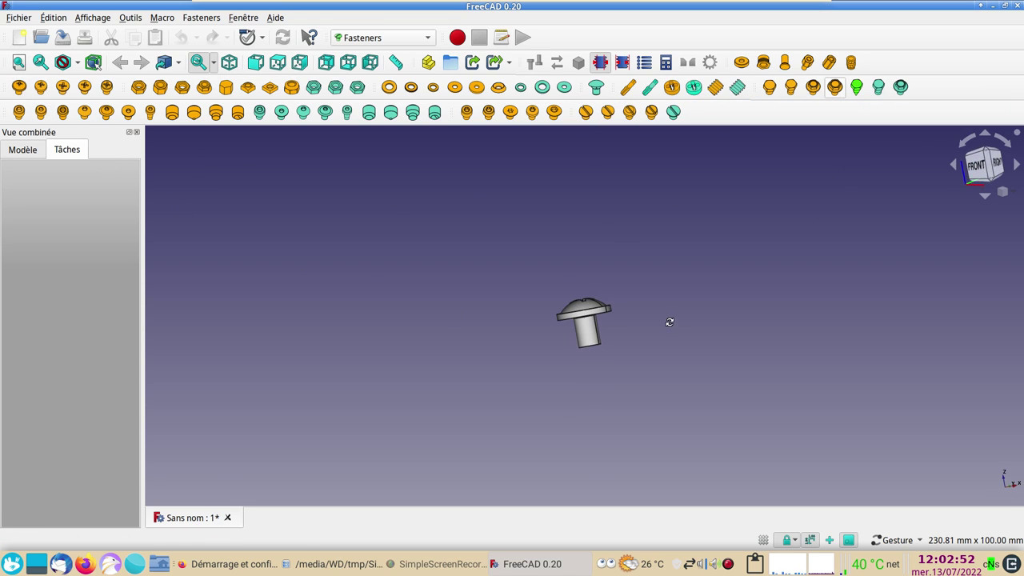
{"action": "left_click", "coordinate": [24, 149]}
{"action": "left_click", "coordinate": [62, 206]}
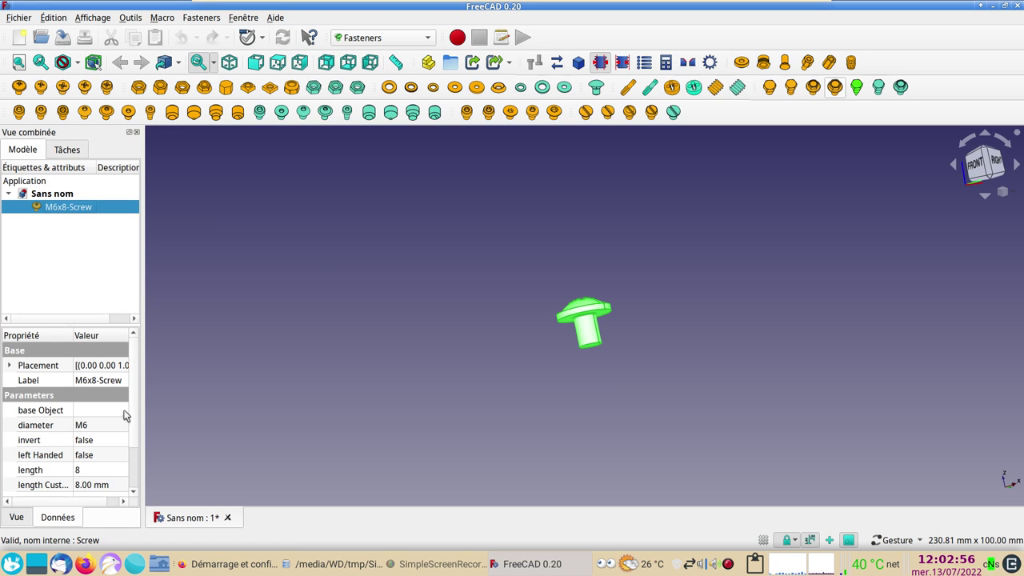
{"action": "left_click_drag", "start_coordinate": [143, 389], "coordinate": [272, 389]}
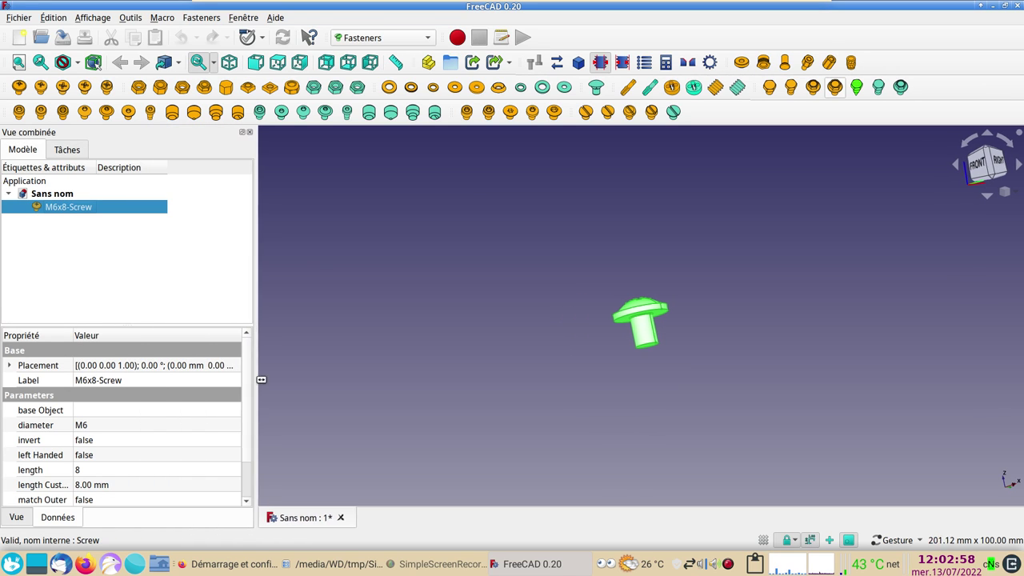
Step: Set the screw's diameter to M8 and its length to 50
{"action": "left_click", "coordinate": [126, 425]}
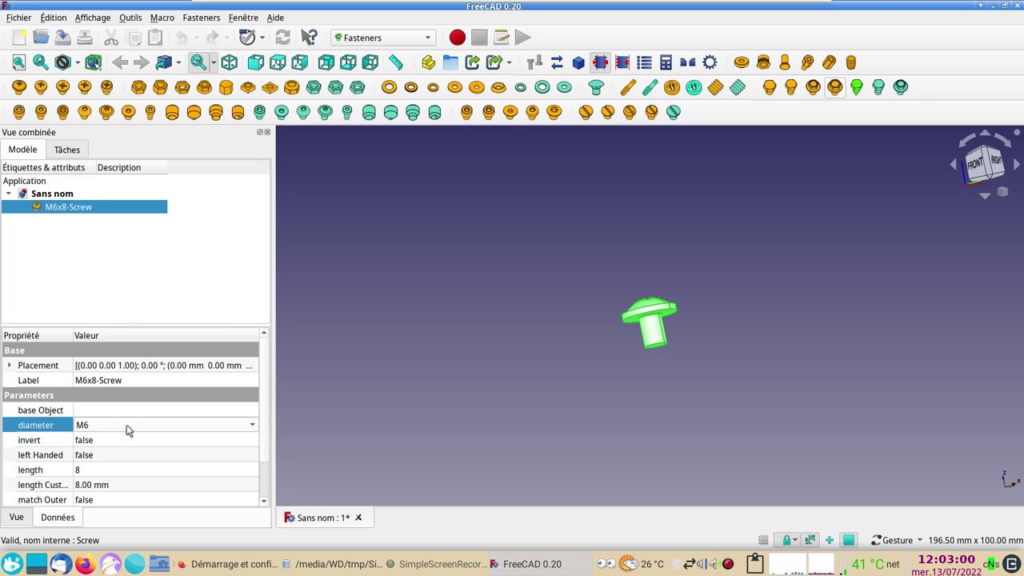
{"action": "left_click", "coordinate": [126, 428]}
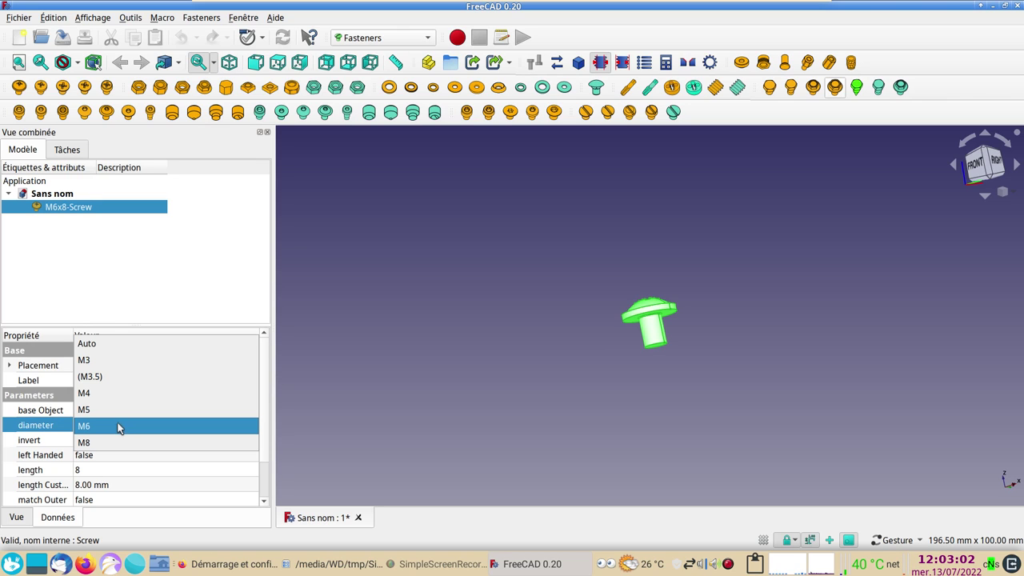
{"action": "left_click", "coordinate": [119, 441]}
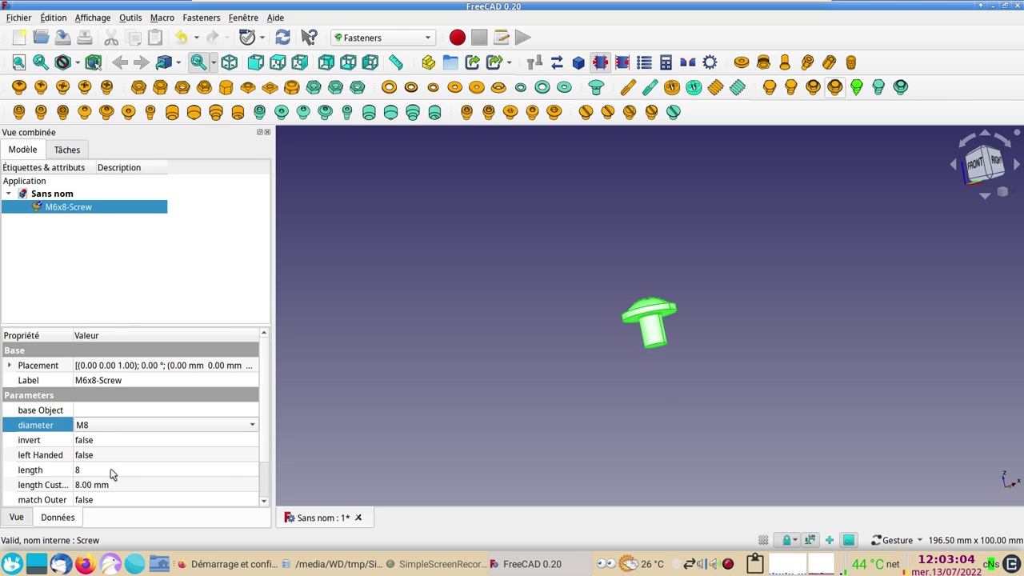
{"action": "left_click", "coordinate": [111, 470]}
{"action": "left_click", "coordinate": [130, 474]}
{"action": "left_click", "coordinate": [120, 490]}
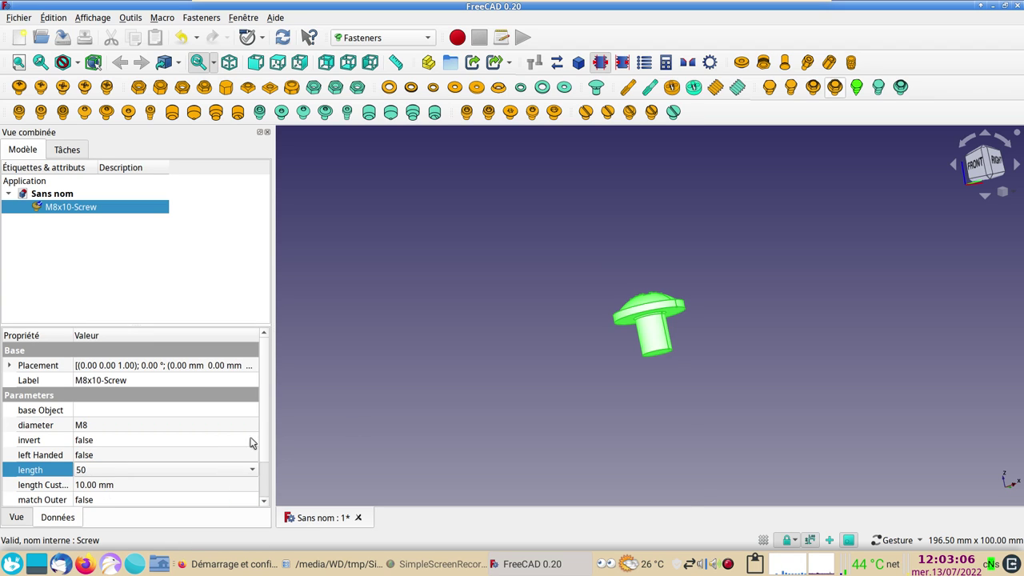
Step: Deselect the screw, then pan and orbit the view so its head faces forward
{"action": "left_click", "coordinate": [358, 417]}
{"action": "right_click_drag", "start_coordinate": [727, 352], "coordinate": [493, 330]}
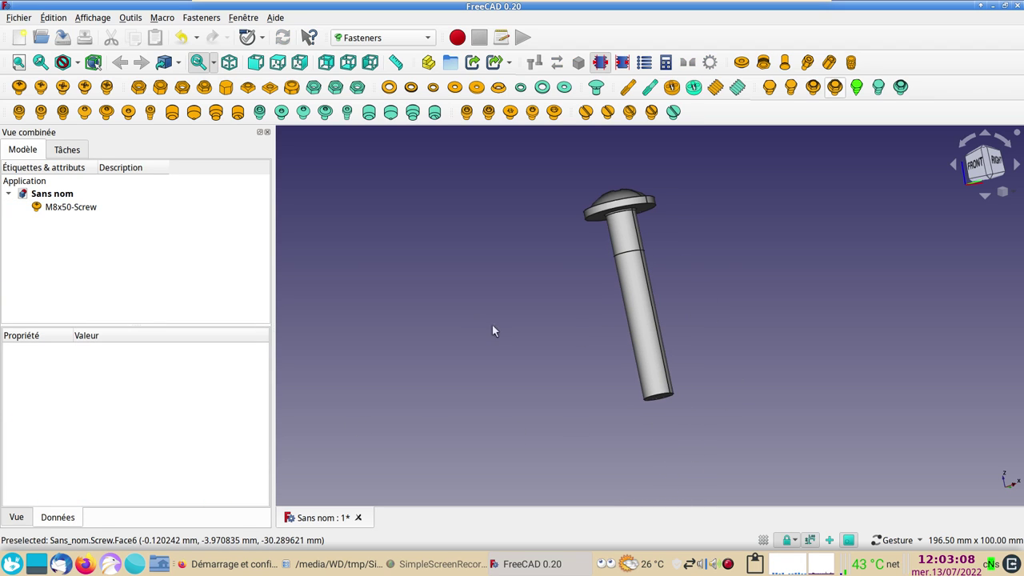
{"action": "left_click", "coordinate": [425, 38]}
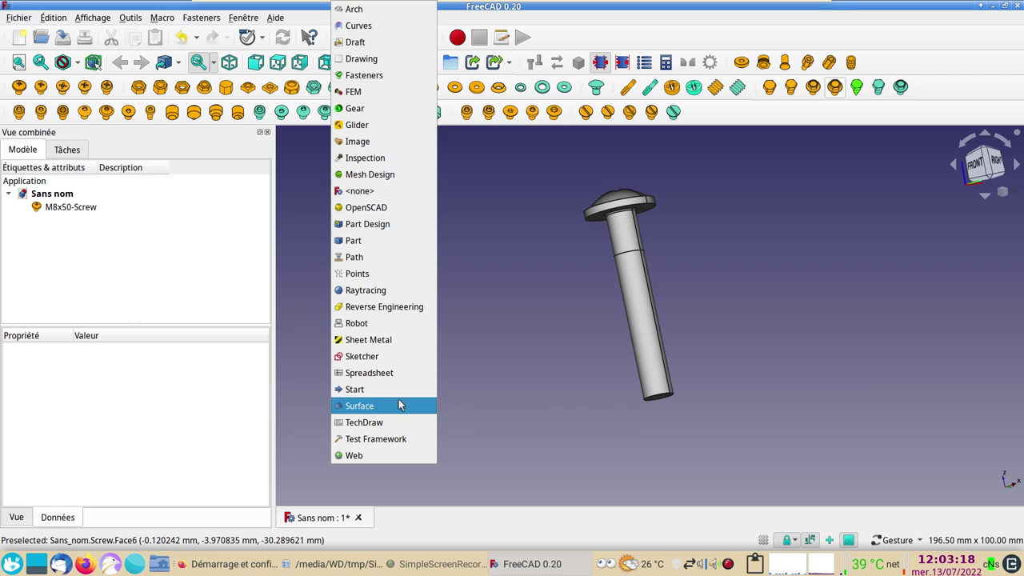
{"action": "left_click", "coordinate": [574, 401]}
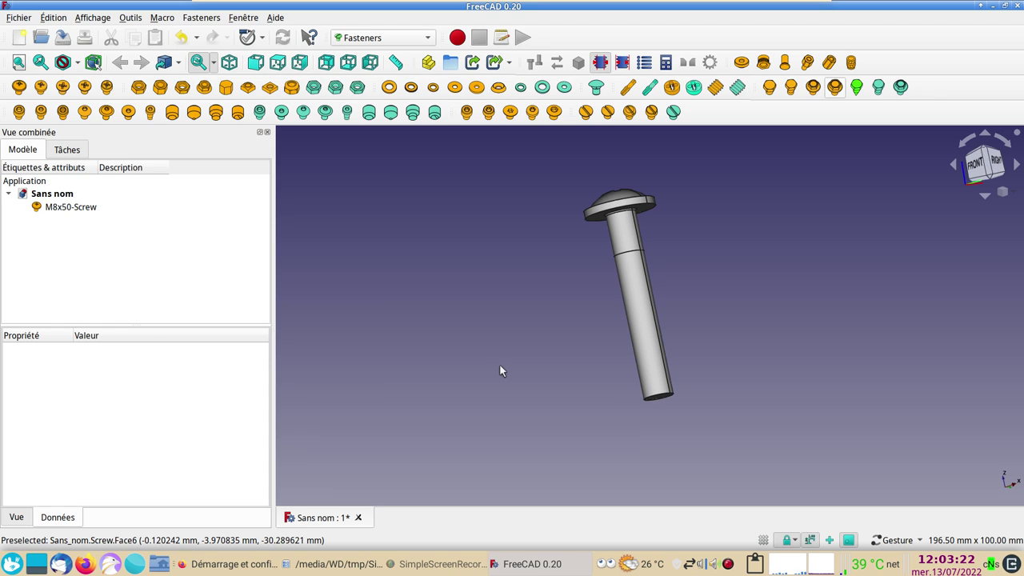
{"action": "left_click_drag", "start_coordinate": [467, 288], "coordinate": [511, 376]}
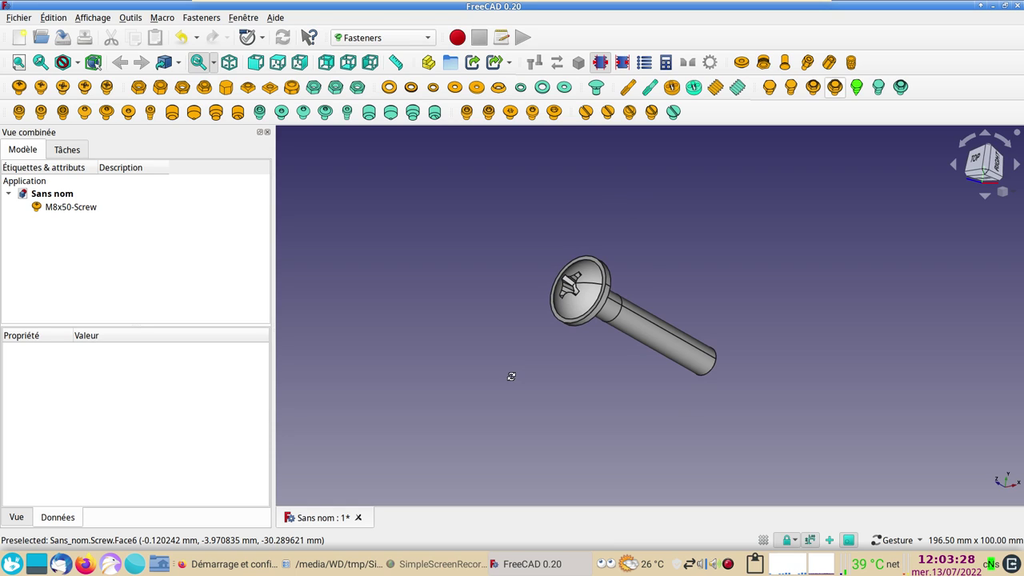
{"action": "left_click_drag", "start_coordinate": [511, 376], "coordinate": [510, 376]}
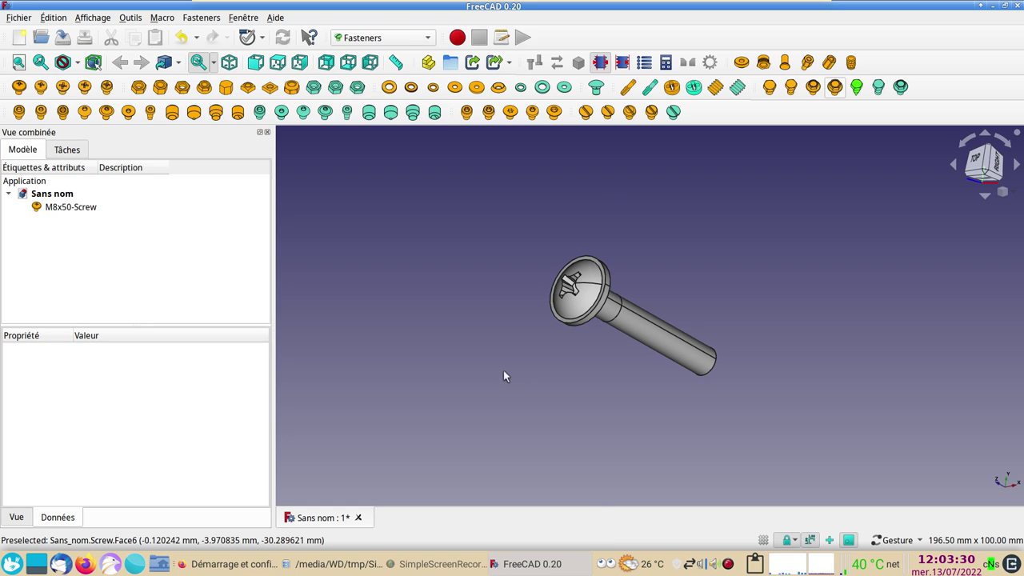
{"action": "right_click", "coordinate": [728, 564]}
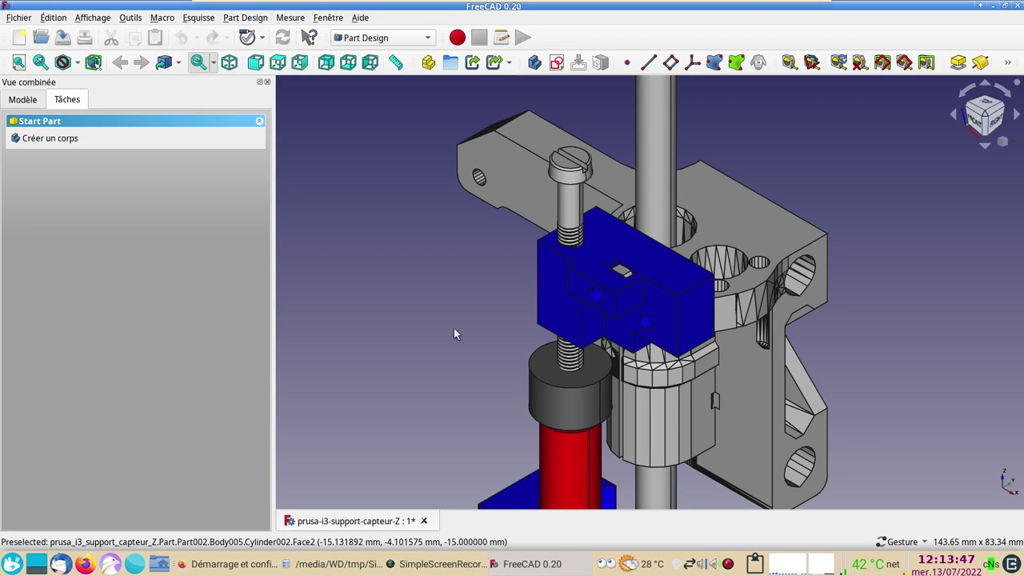
Step: Open the add-on manager listing Macros of any state, filtered with 'fa'
{"action": "left_click", "coordinate": [130, 17]}
{"action": "left_click", "coordinate": [132, 206]}
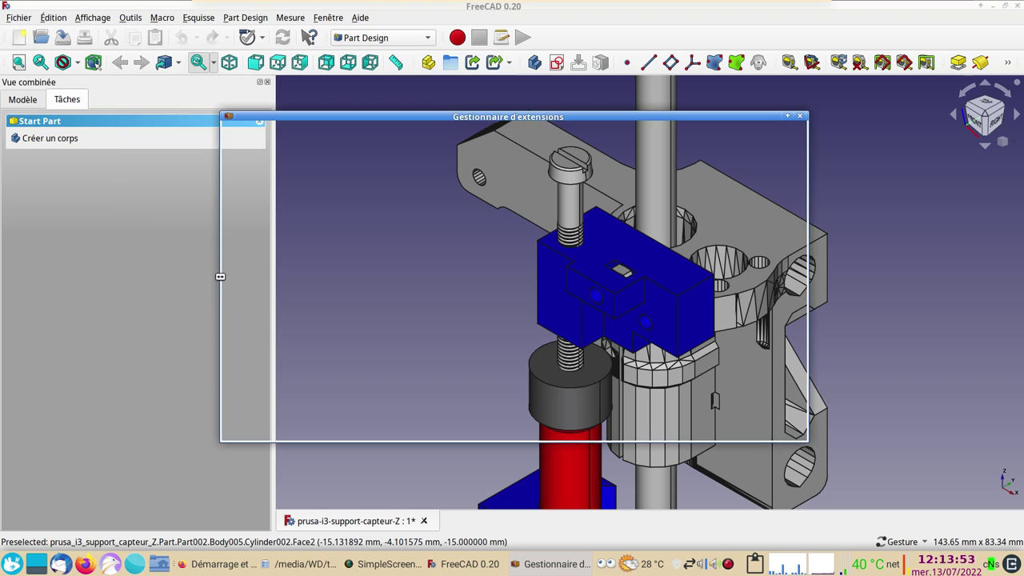
{"action": "left_click", "coordinate": [455, 143]}
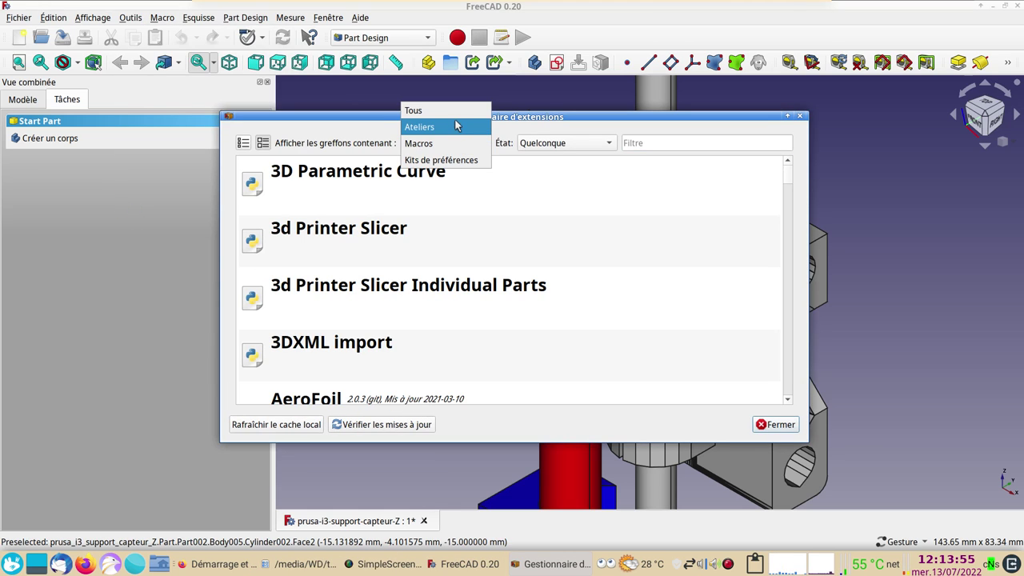
{"action": "left_click", "coordinate": [457, 143]}
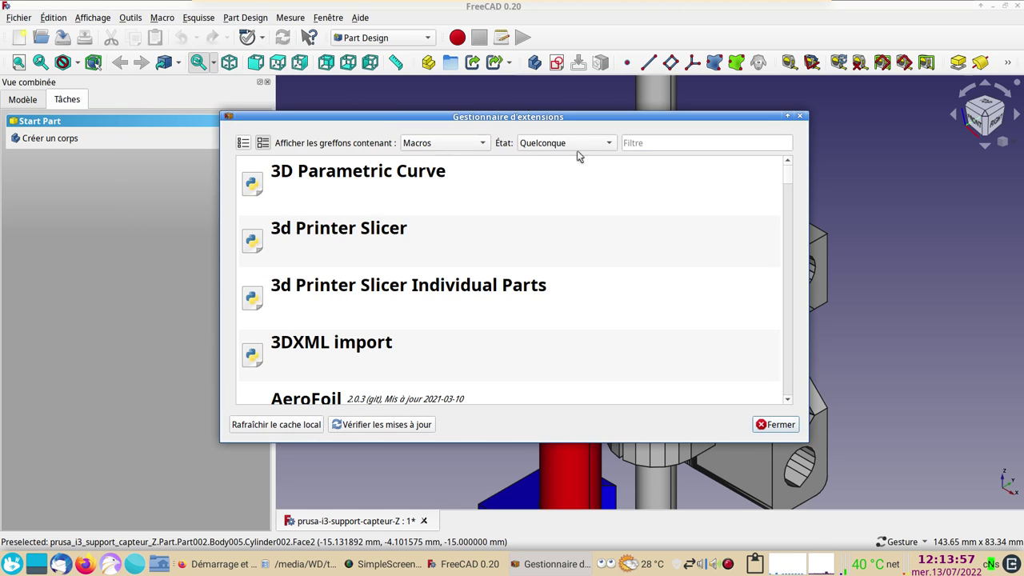
{"action": "left_click", "coordinate": [613, 146]}
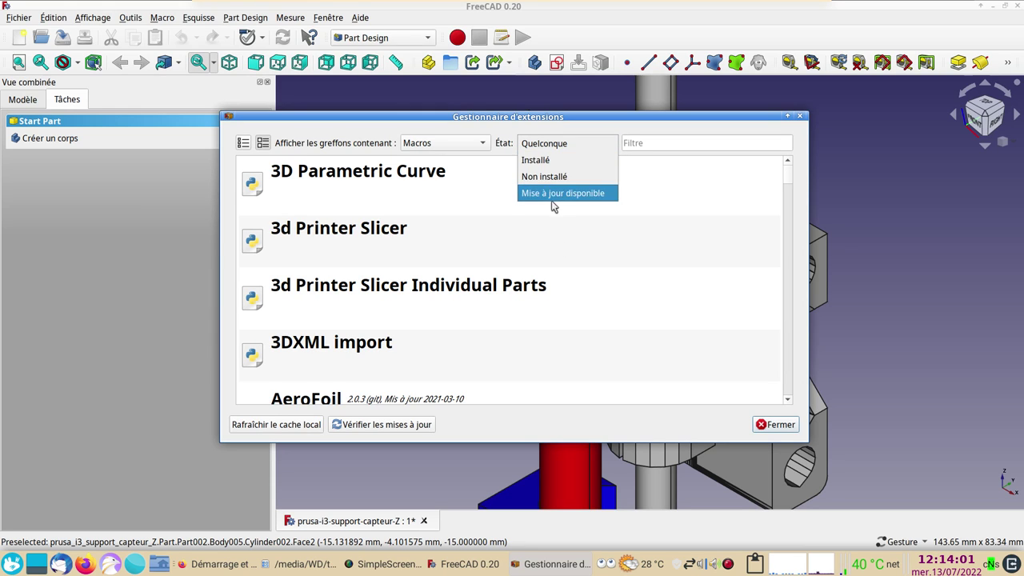
{"action": "left_click", "coordinate": [547, 149]}
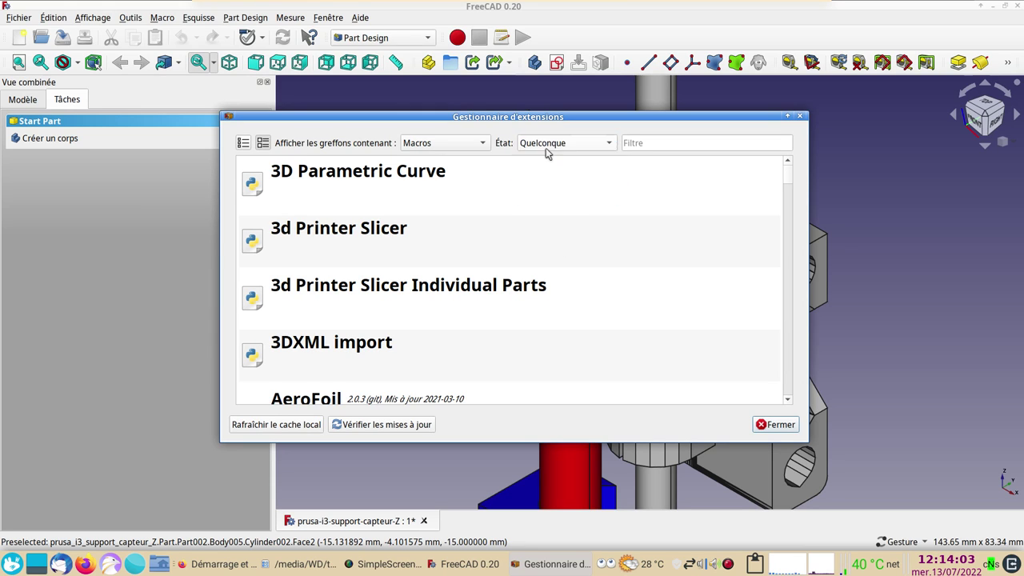
{"action": "left_click", "coordinate": [656, 143]}
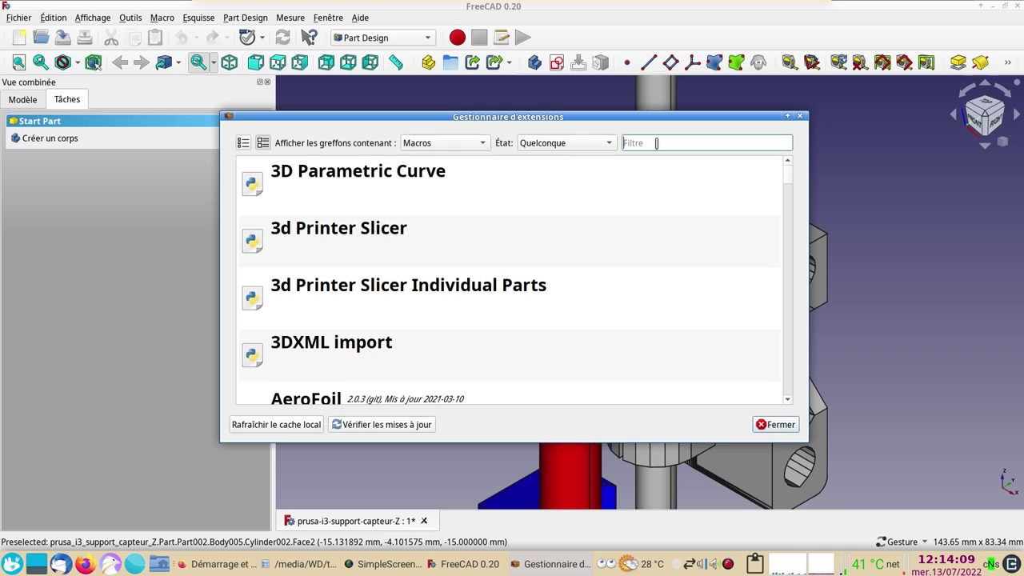
{"action": "type", "text": "face"}
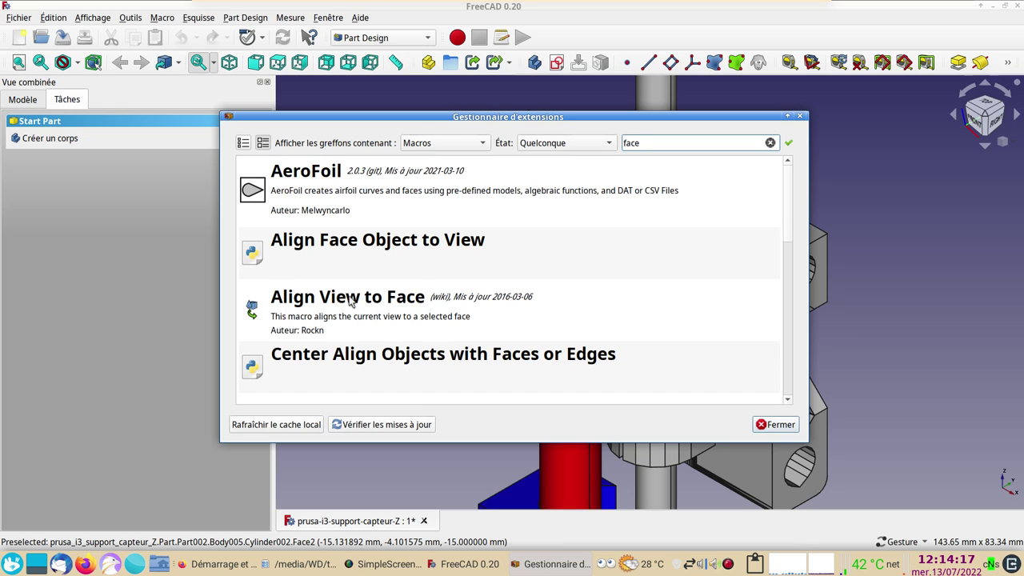
Step: Install the Align View to Face macro, accepting a toolbar button, then return to the list
{"action": "left_click", "coordinate": [350, 301]}
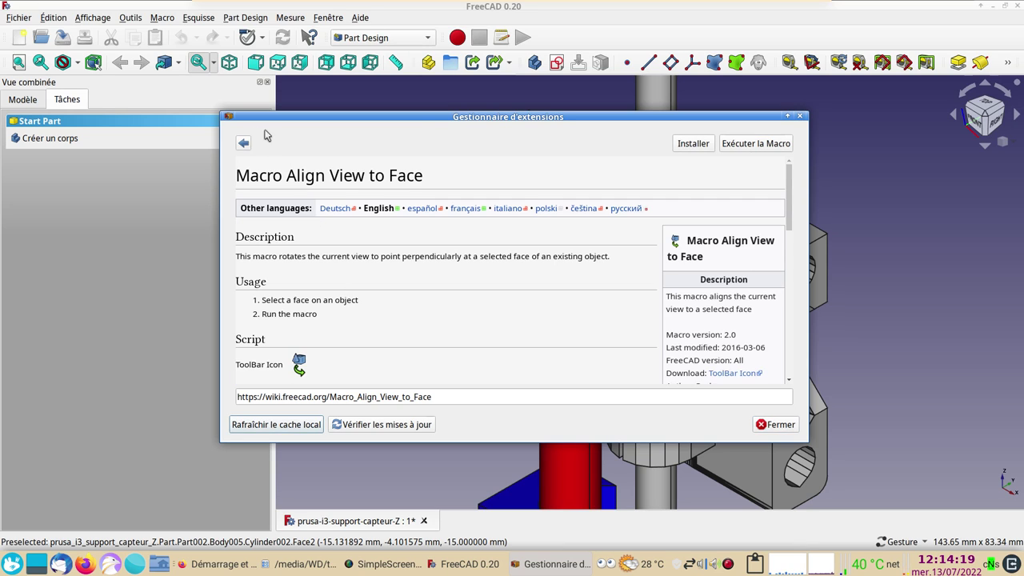
{"action": "left_click", "coordinate": [683, 147]}
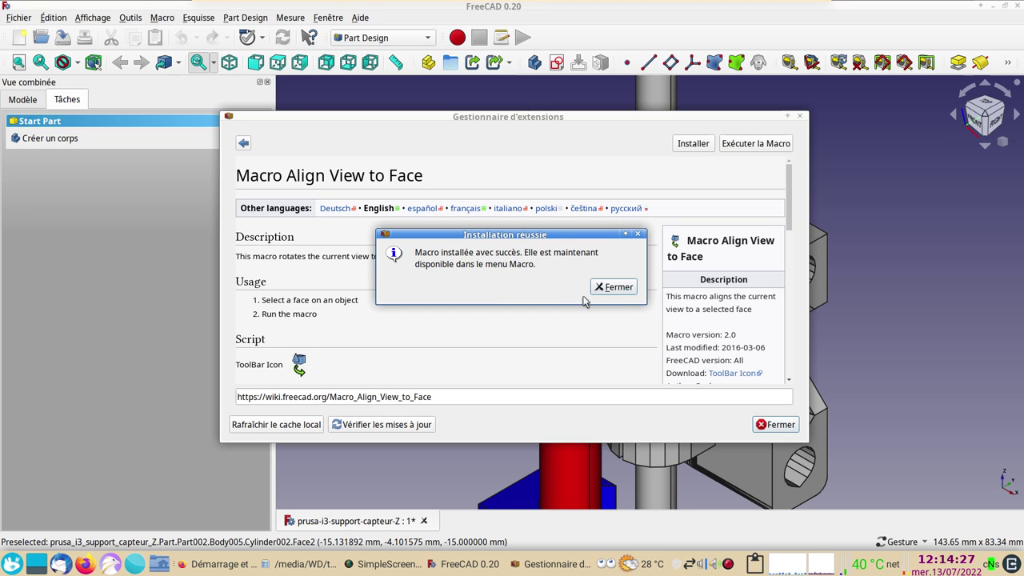
{"action": "left_click", "coordinate": [616, 287]}
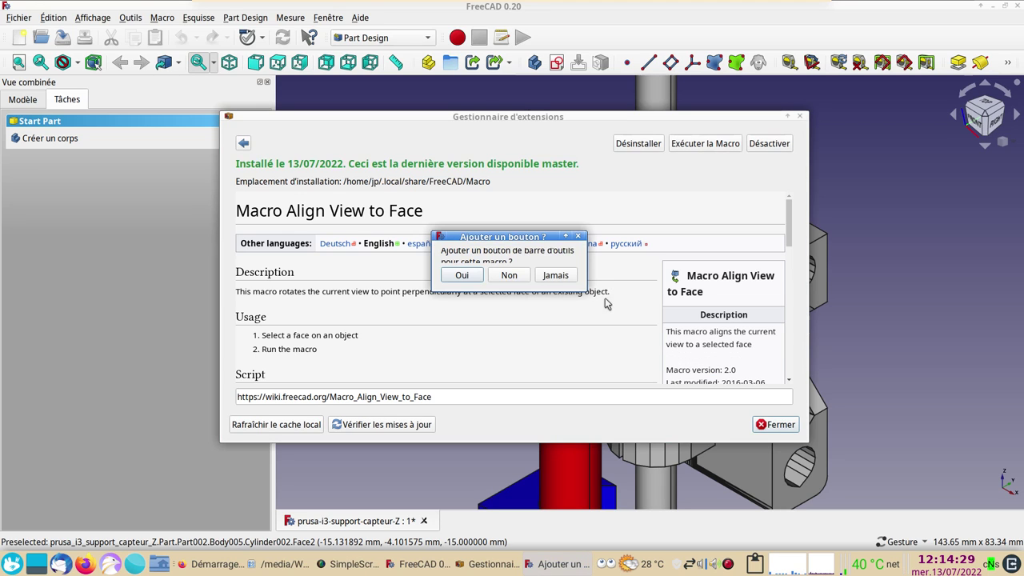
{"action": "left_click_drag", "start_coordinate": [581, 290], "coordinate": [701, 397]}
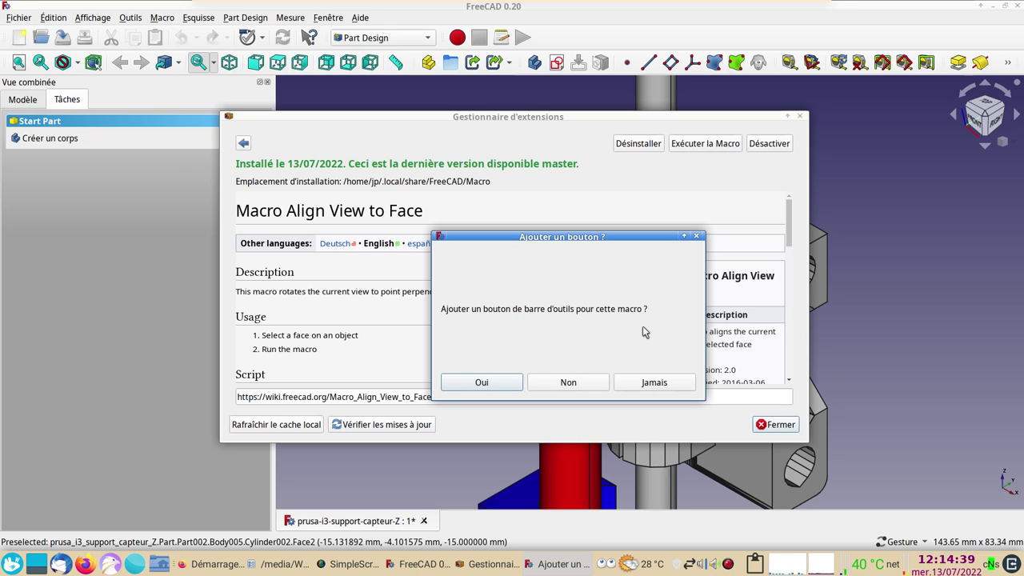
{"action": "left_click", "coordinate": [489, 382]}
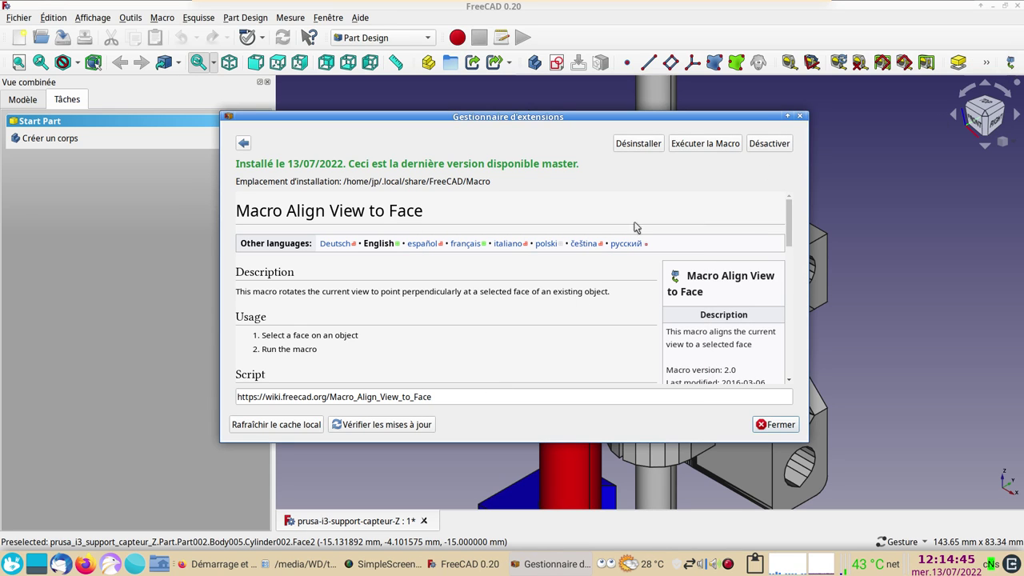
{"action": "left_click", "coordinate": [244, 144]}
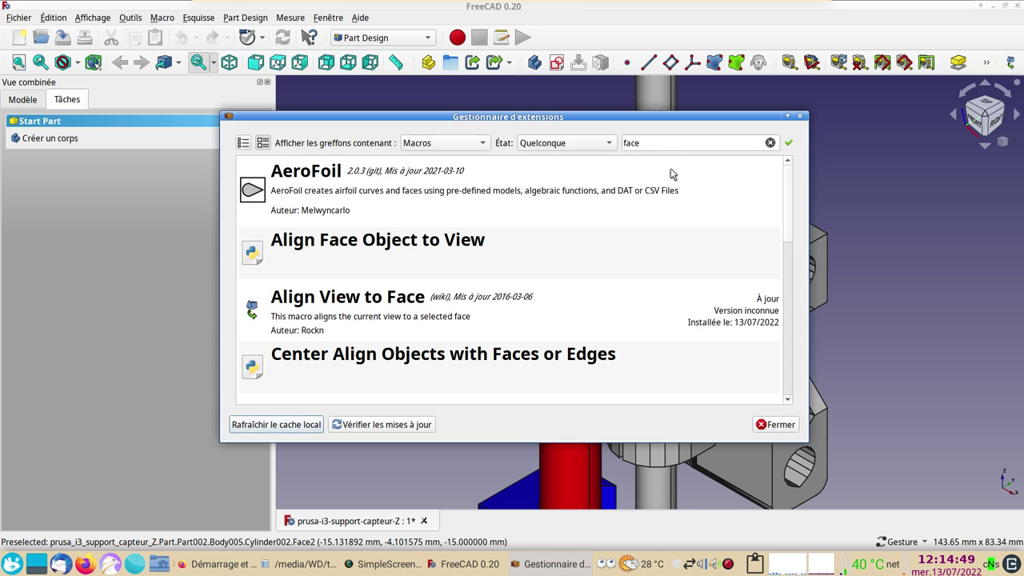
Step: Filter on 'tog' and install Toggle Drawstyle Optimized with a toolbar button, then close
{"action": "left_click", "coordinate": [638, 142]}
{"action": "double_click", "coordinate": [638, 143]}
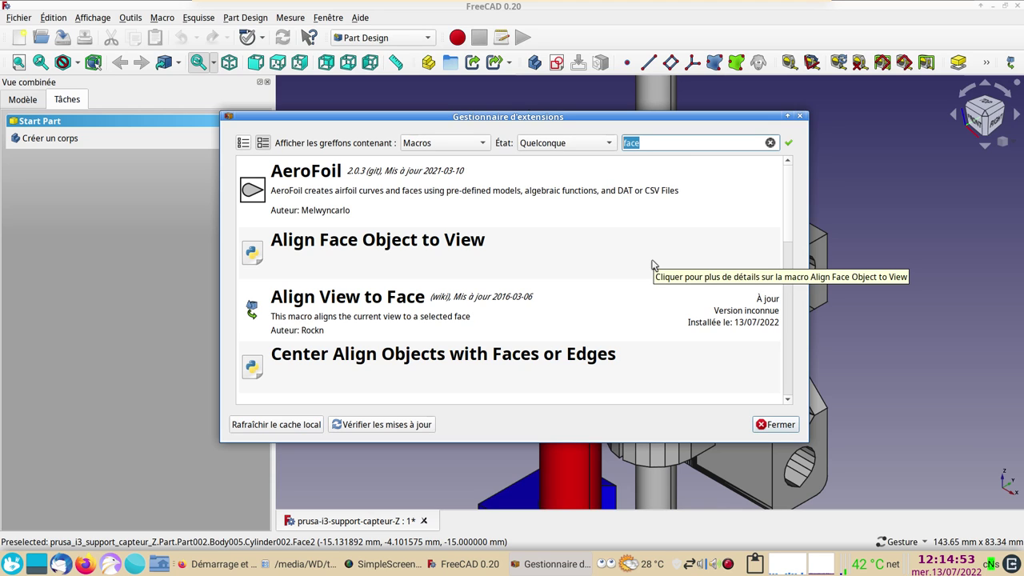
{"action": "type", "text": "t"}
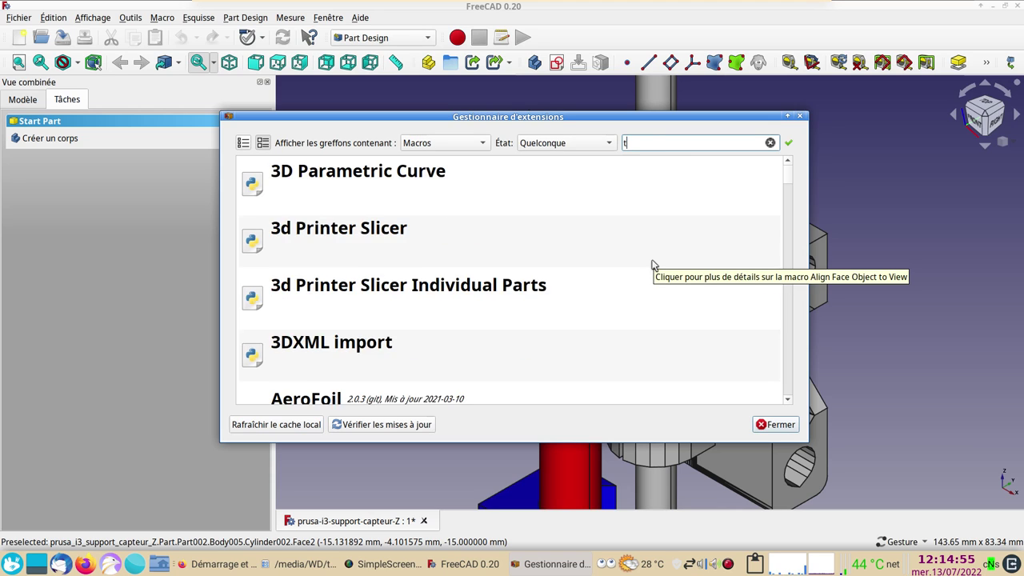
{"action": "type", "text": "og"}
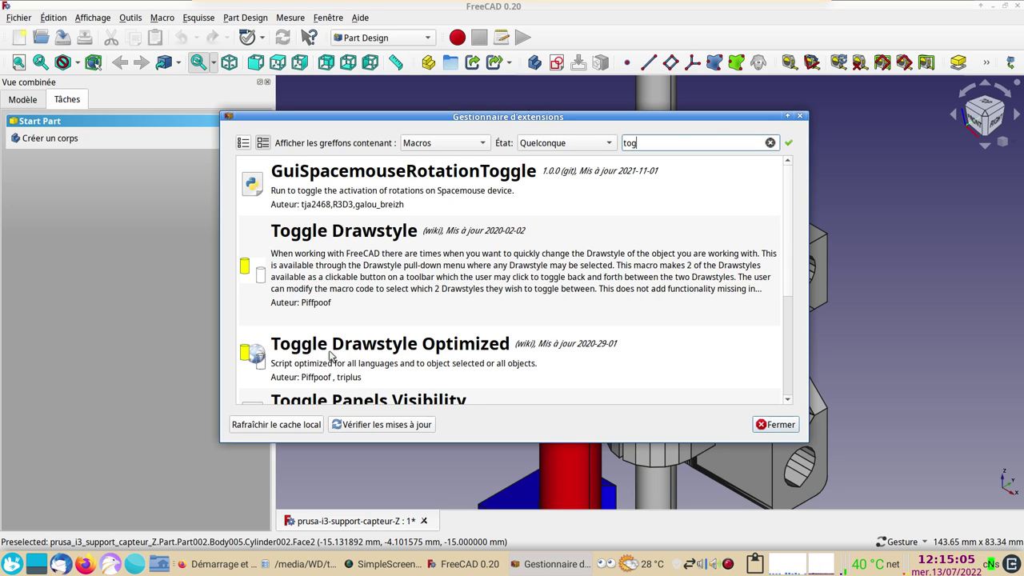
{"action": "left_click", "coordinate": [332, 356]}
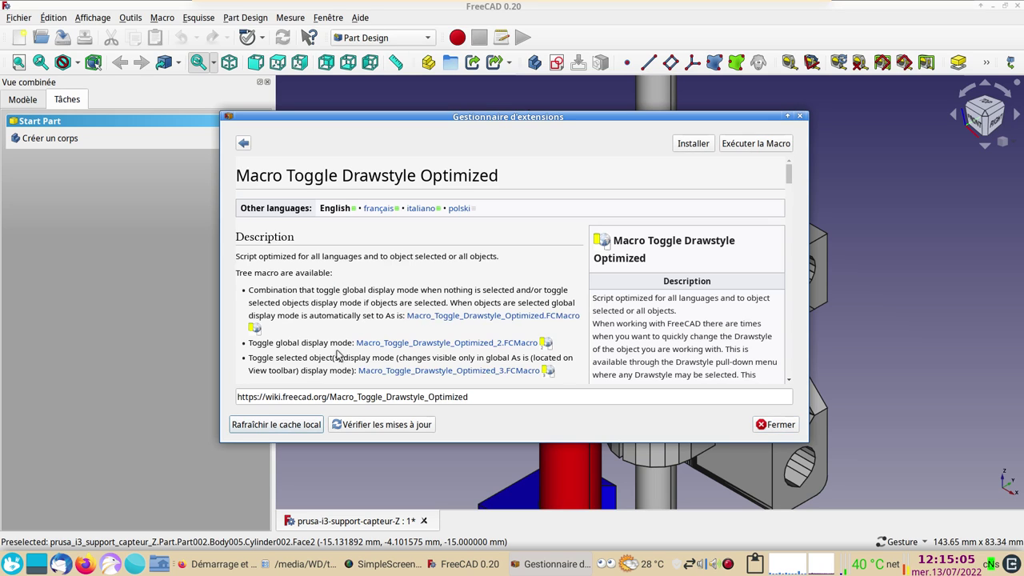
{"action": "left_click", "coordinate": [692, 147]}
{"action": "left_click", "coordinate": [612, 288]}
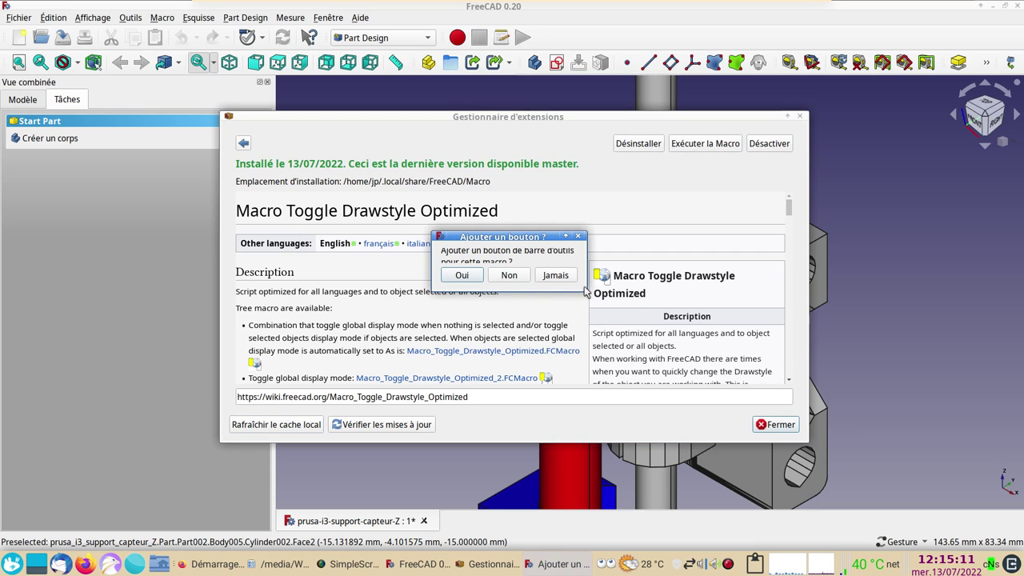
{"action": "left_click_drag", "start_coordinate": [587, 289], "coordinate": [693, 347]}
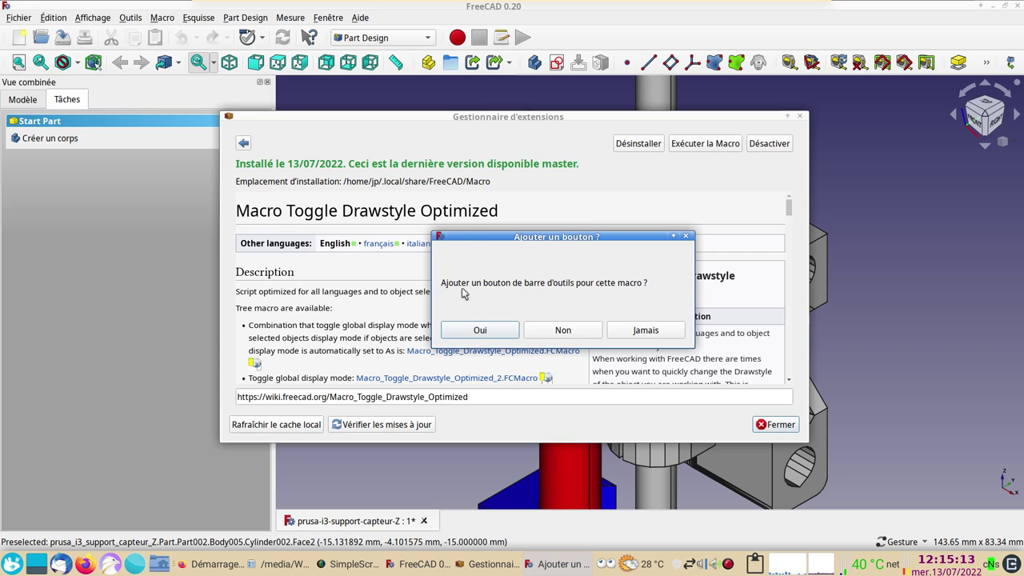
{"action": "left_click", "coordinate": [480, 330]}
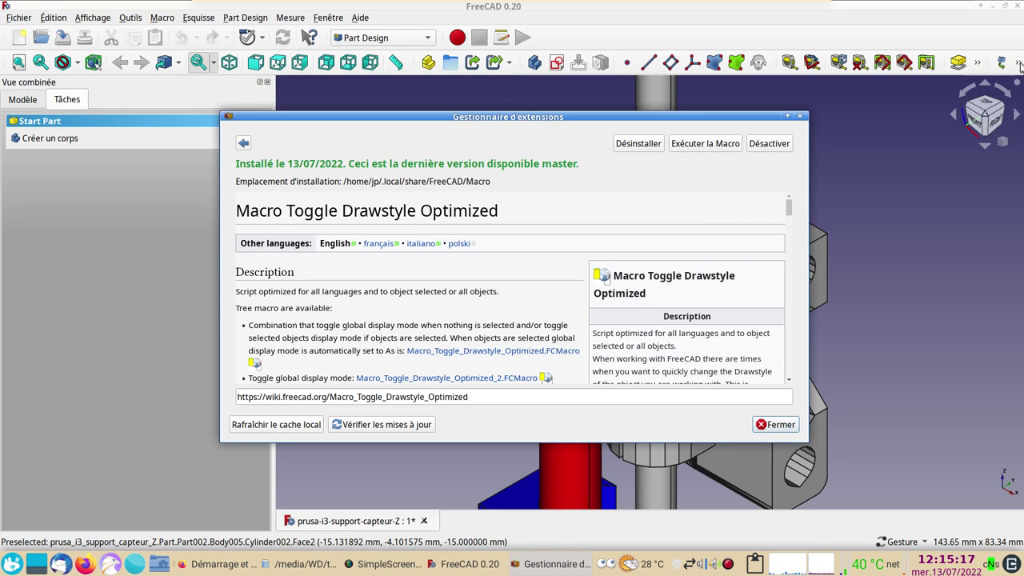
{"action": "left_click", "coordinate": [776, 425]}
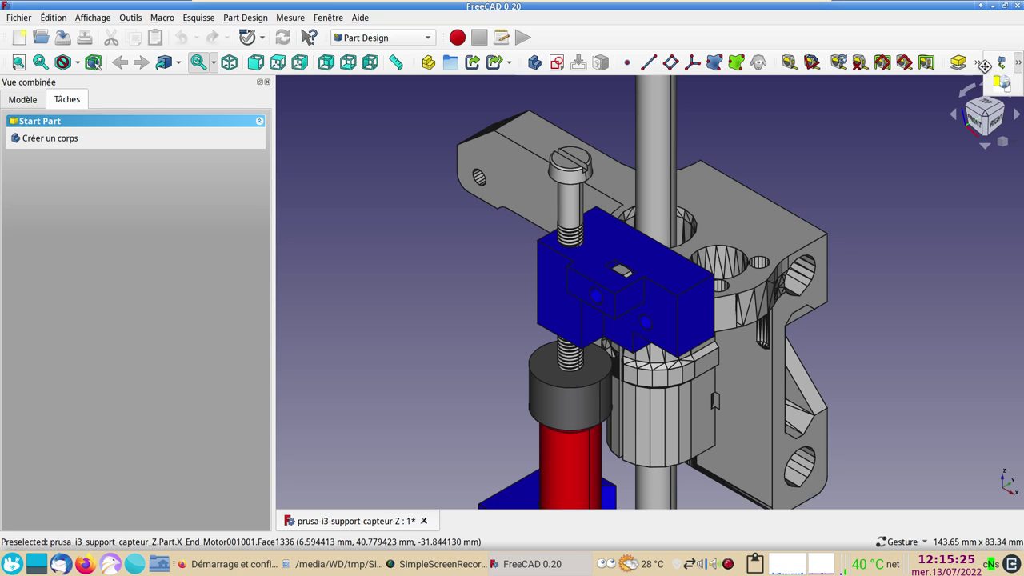
Step: Dock the macro buttons in the top row and toggle the model wireframe and back
{"action": "left_click_drag", "start_coordinate": [988, 65], "coordinate": [652, 32]}
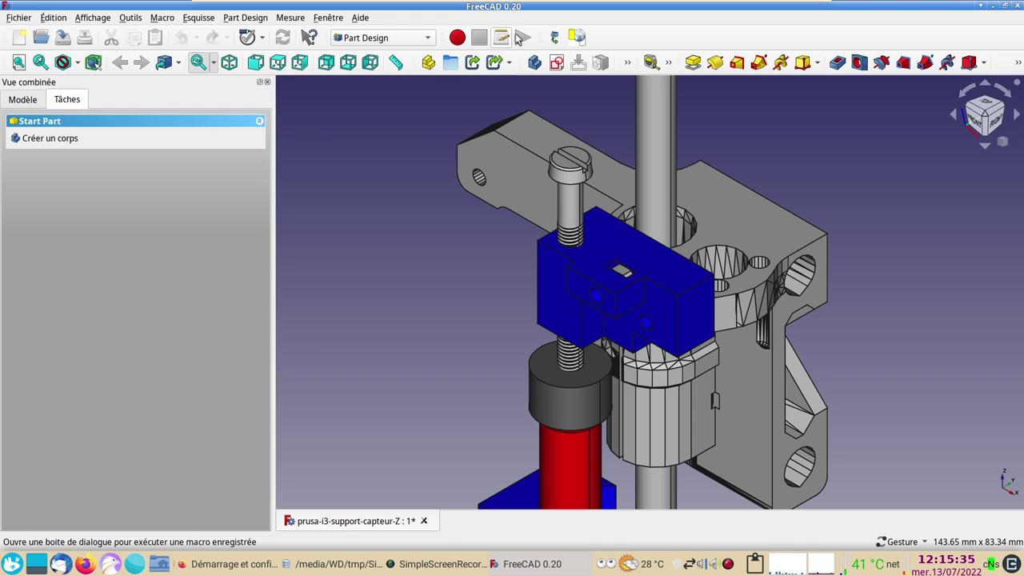
{"action": "left_click", "coordinate": [573, 42]}
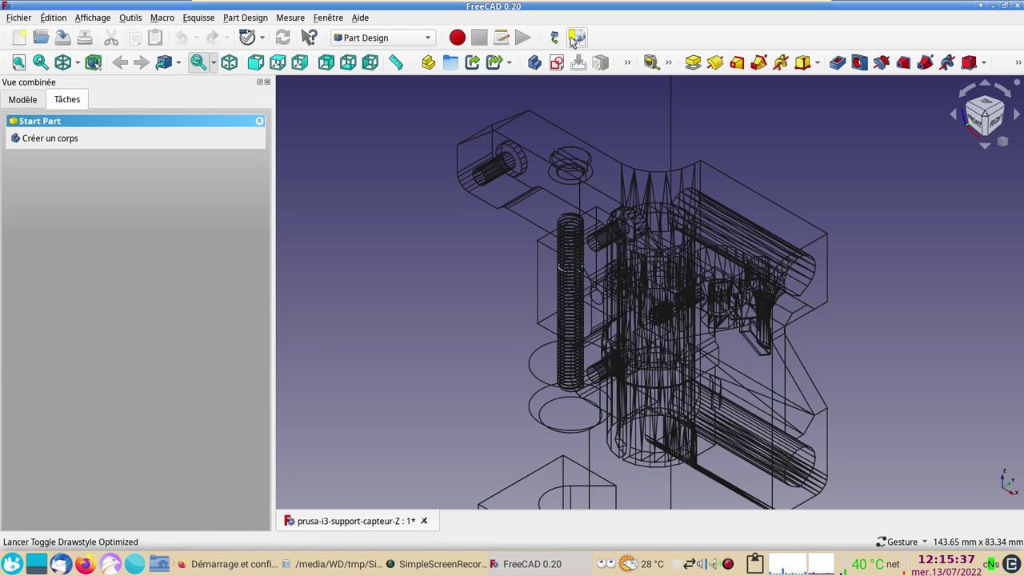
{"action": "left_click", "coordinate": [573, 42]}
{"action": "left_click", "coordinate": [573, 41]}
{"action": "left_click", "coordinate": [573, 42]}
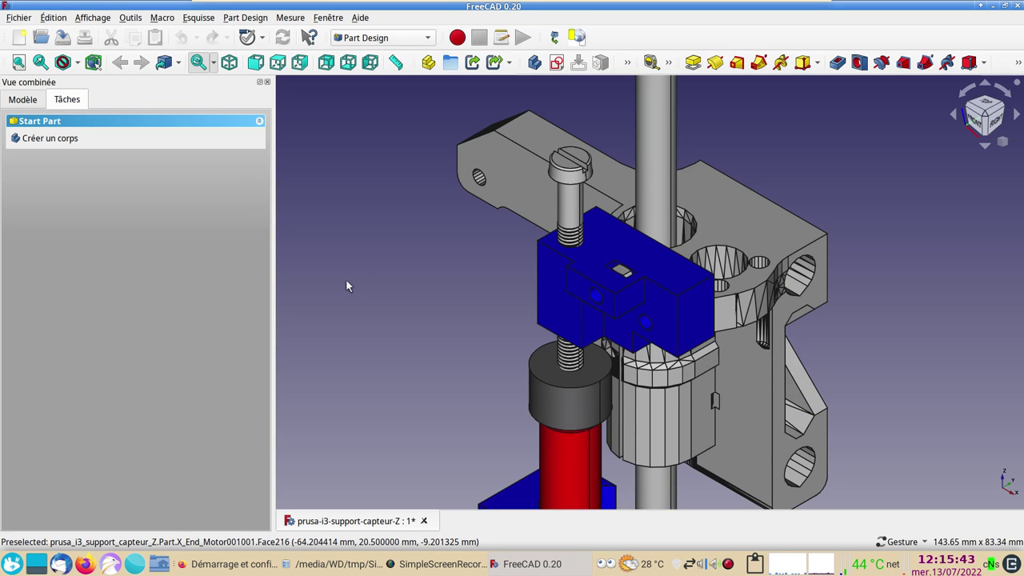
Step: Switch to wireframe with V,3 and back to shaded with V,1, then check the draw style list
{"action": "key", "text": "v"}
{"action": "key", "text": "3"}
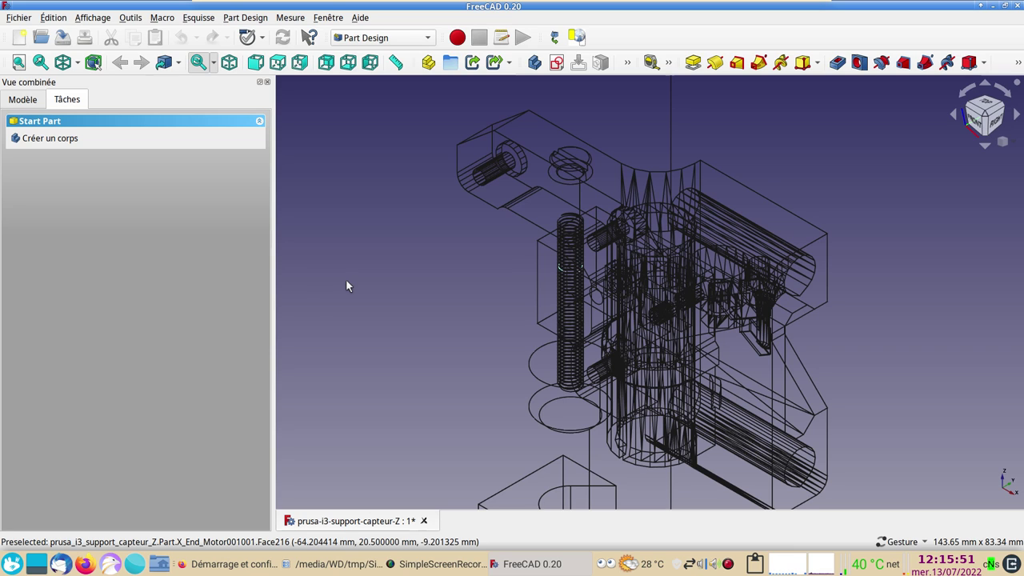
{"action": "key", "text": "v"}
{"action": "key", "text": "1"}
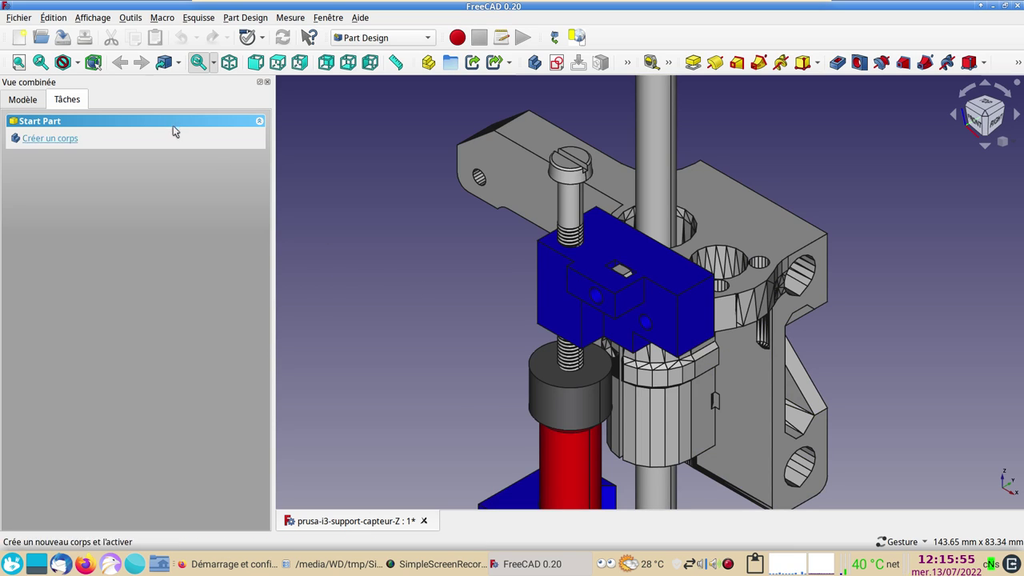
{"action": "left_click", "coordinate": [77, 62]}
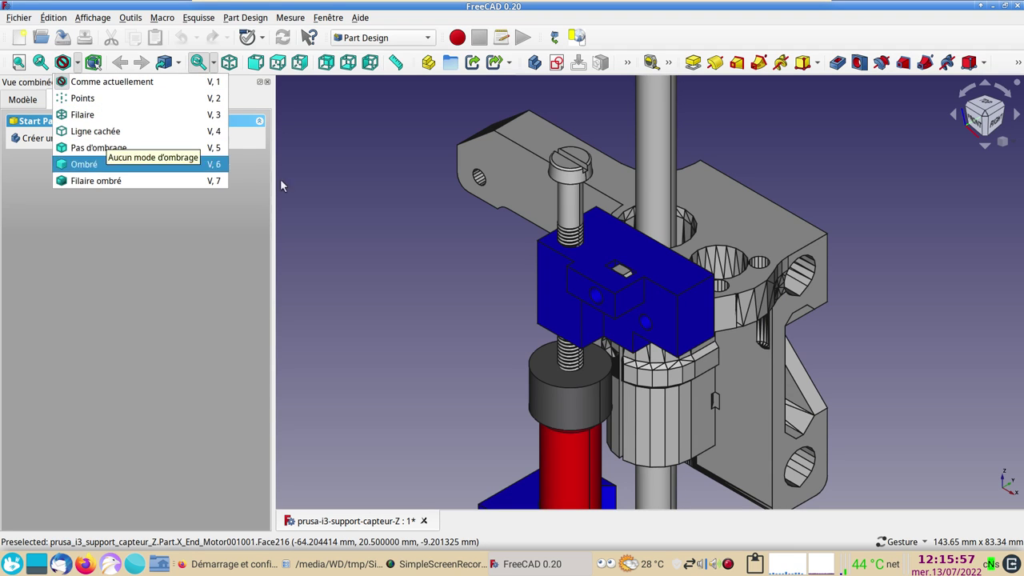
{"action": "left_click", "coordinate": [380, 207]}
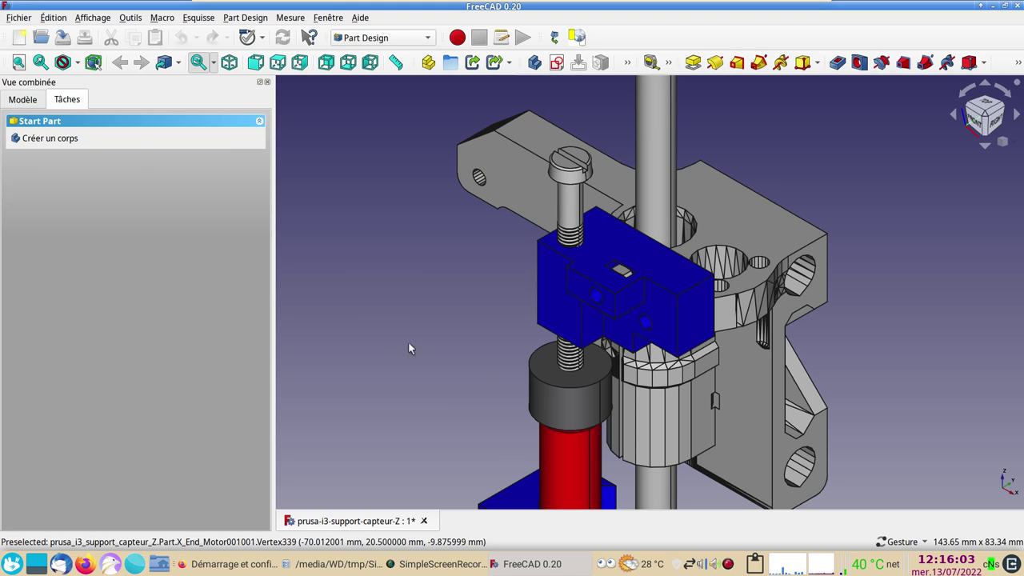
Step: Select the blue support block and toggle only it to wireframe and back to solid
{"action": "left_click", "coordinate": [570, 302]}
{"action": "left_click", "coordinate": [22, 99]}
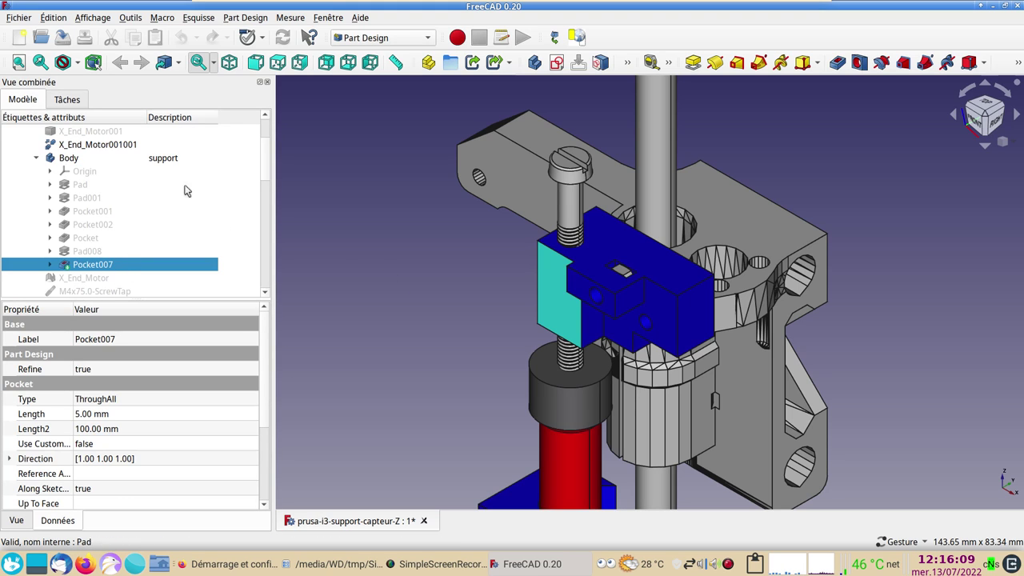
{"action": "double_click", "coordinate": [556, 310]}
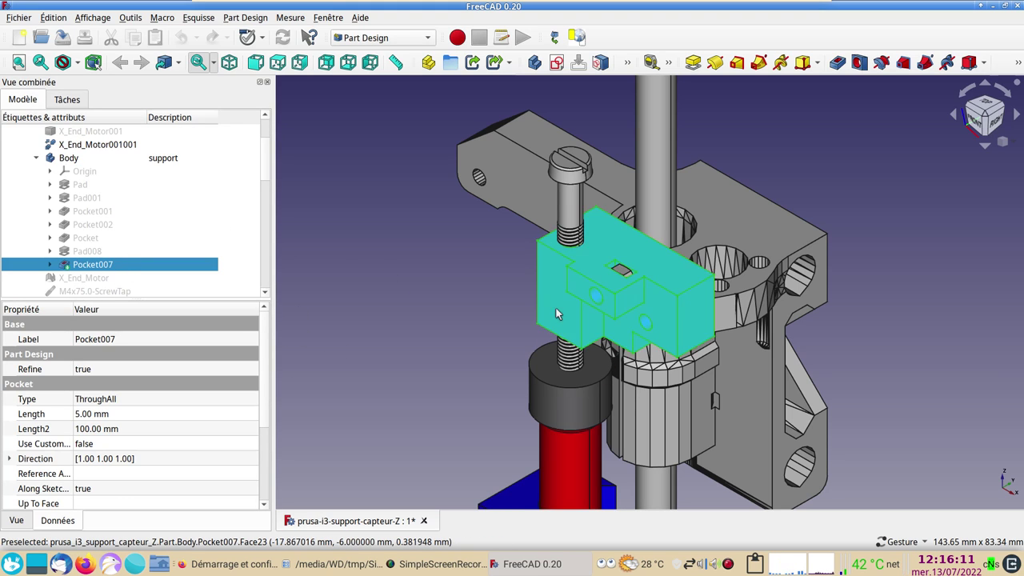
{"action": "left_click", "coordinate": [475, 311]}
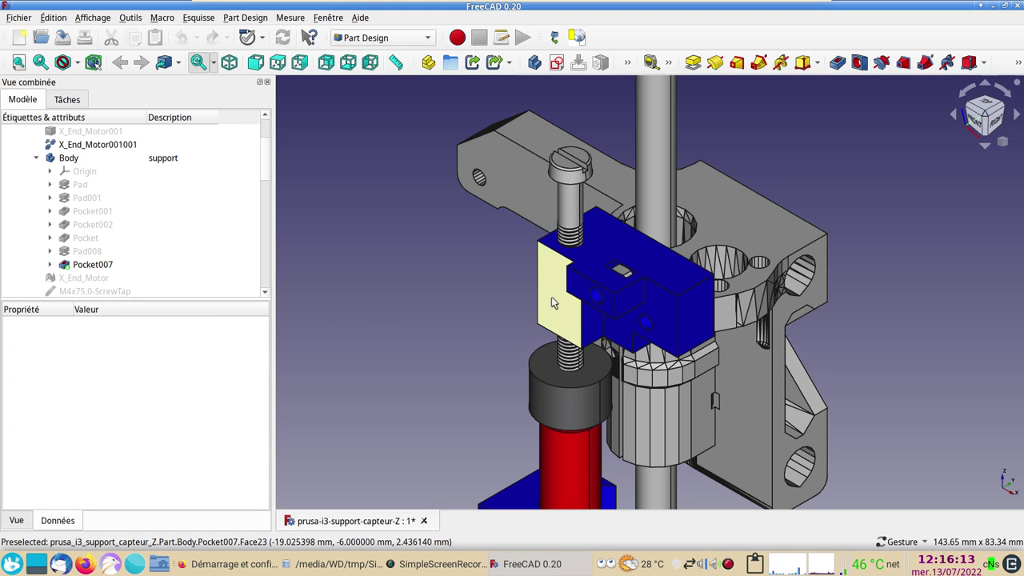
{"action": "left_click", "coordinate": [552, 302]}
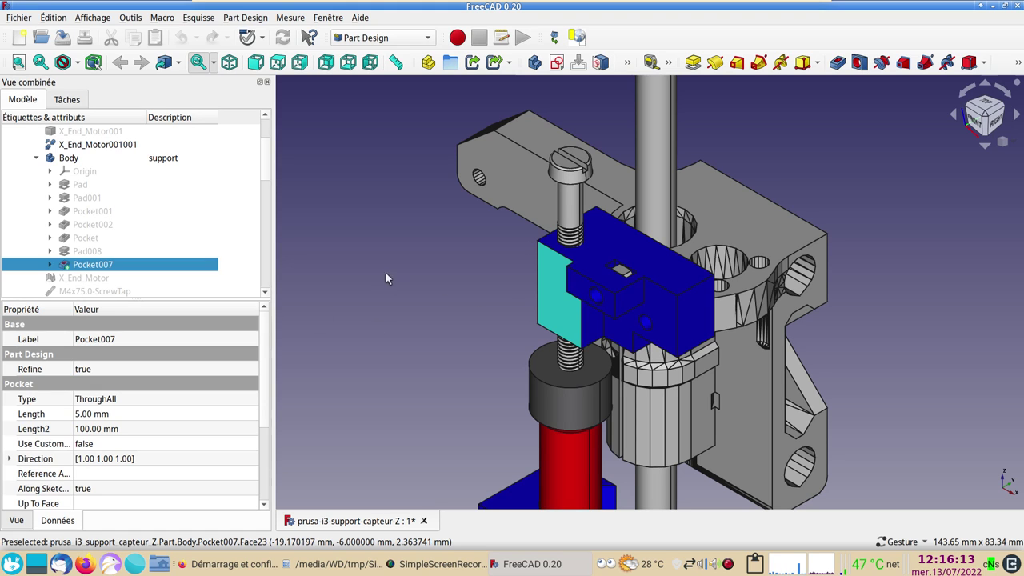
{"action": "left_click", "coordinate": [576, 38]}
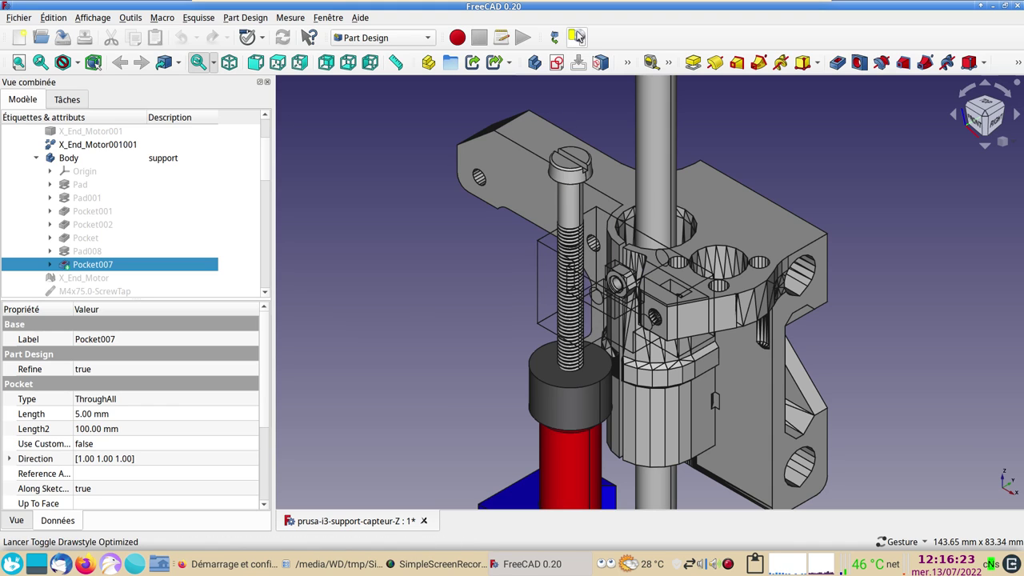
{"action": "left_click", "coordinate": [576, 37]}
{"action": "left_click", "coordinate": [419, 325]}
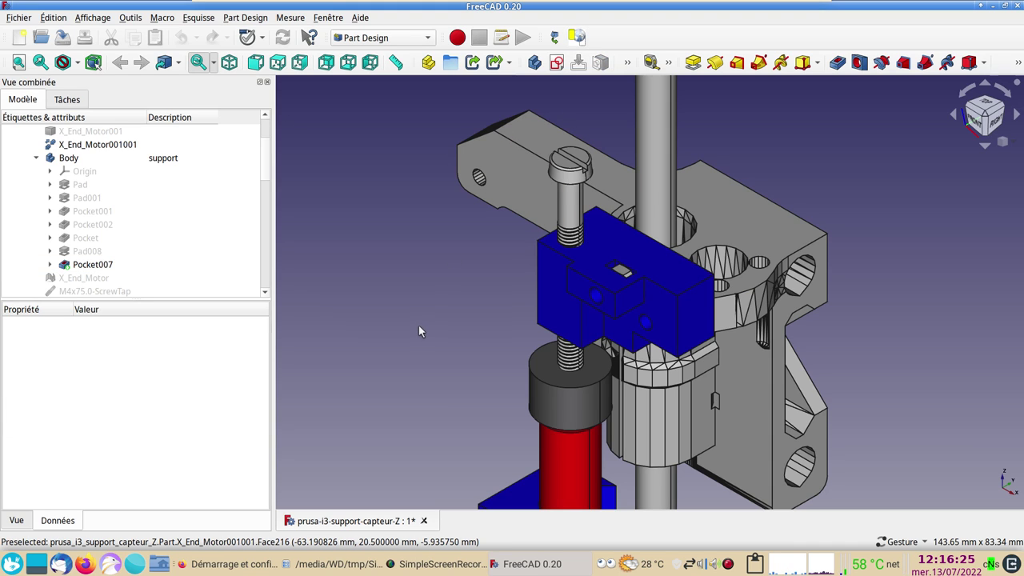
Step: Orbit the model to view its right side
{"action": "scroll", "coordinate": [384, 340], "scroll_direction": "up", "scroll_amount": 2}
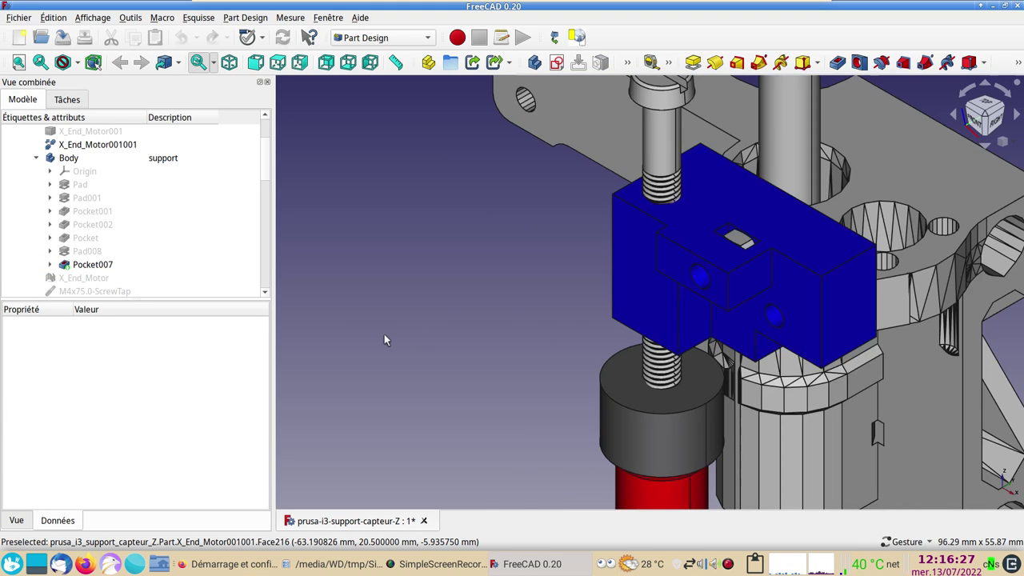
{"action": "scroll", "coordinate": [396, 332], "scroll_direction": "down", "scroll_amount": 2}
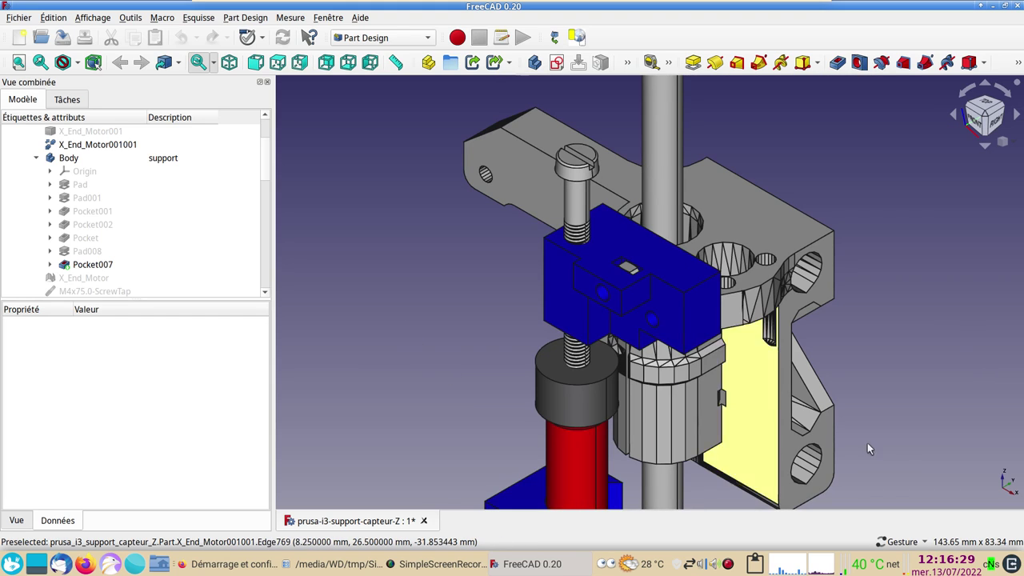
{"action": "mouse_move", "coordinate": [760, 436]}
{"action": "left_mouse_down"}
{"action": "mouse_move", "coordinate": [667, 412]}
{"action": "mouse_move", "coordinate": [693, 418]}
{"action": "left_mouse_up"}
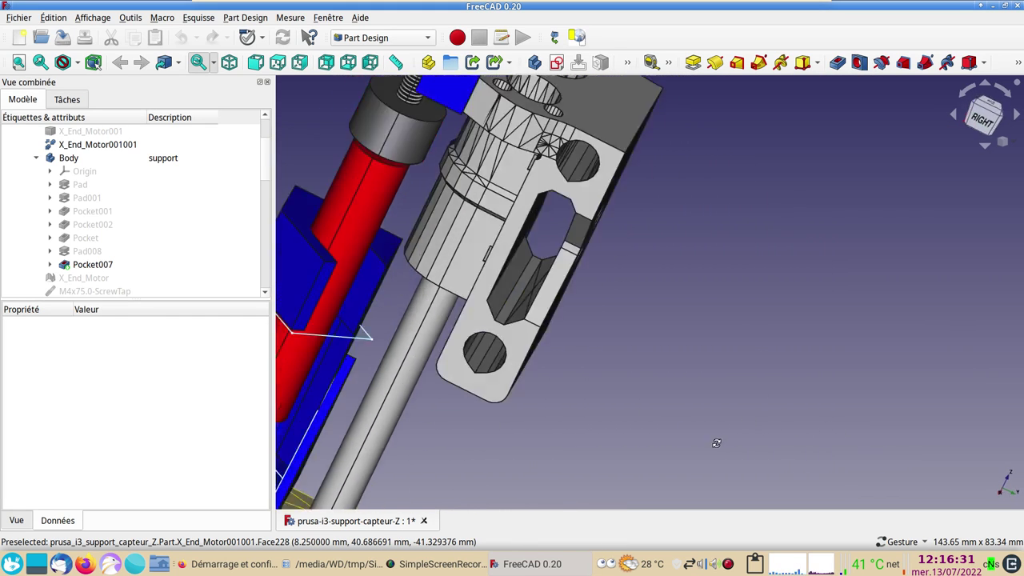
Step: Align the view head-on to a slotted face of the motor end part and centre it
{"action": "left_click", "coordinate": [580, 324]}
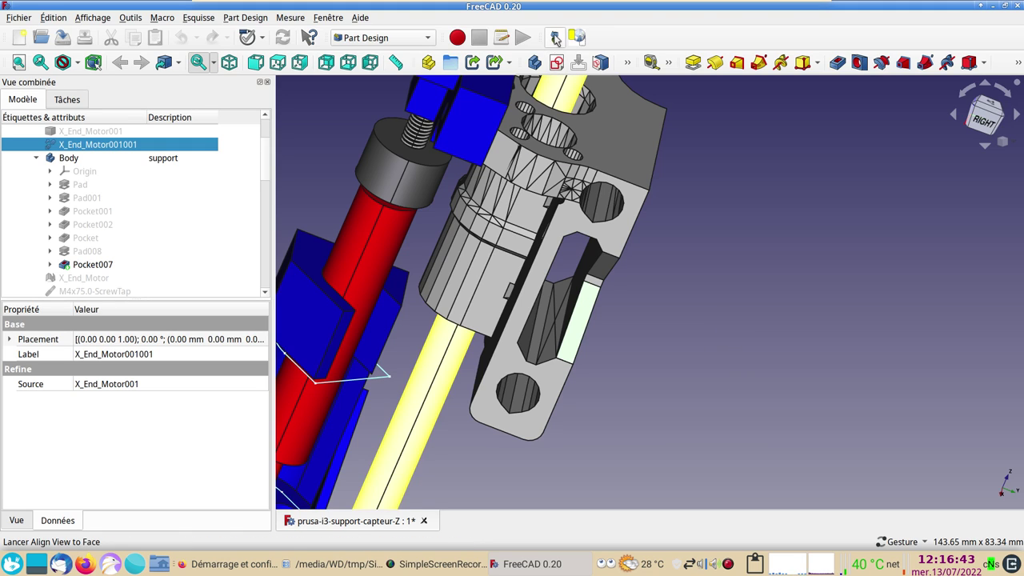
{"action": "left_click", "coordinate": [555, 37]}
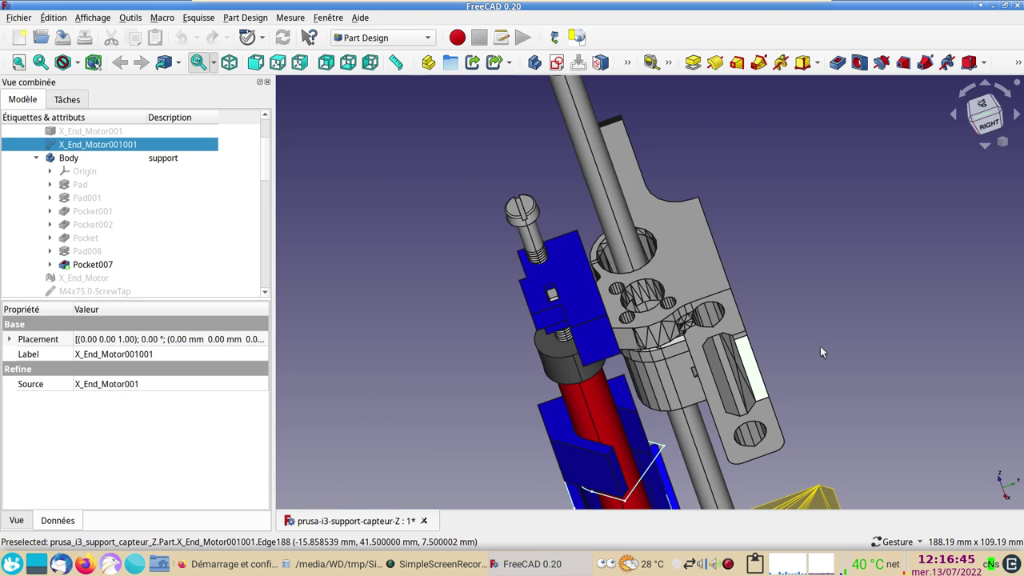
{"action": "scroll", "coordinate": [820, 346], "scroll_direction": "up", "scroll_amount": 5}
{"action": "right_click_drag", "start_coordinate": [819, 342], "coordinate": [685, 248]}
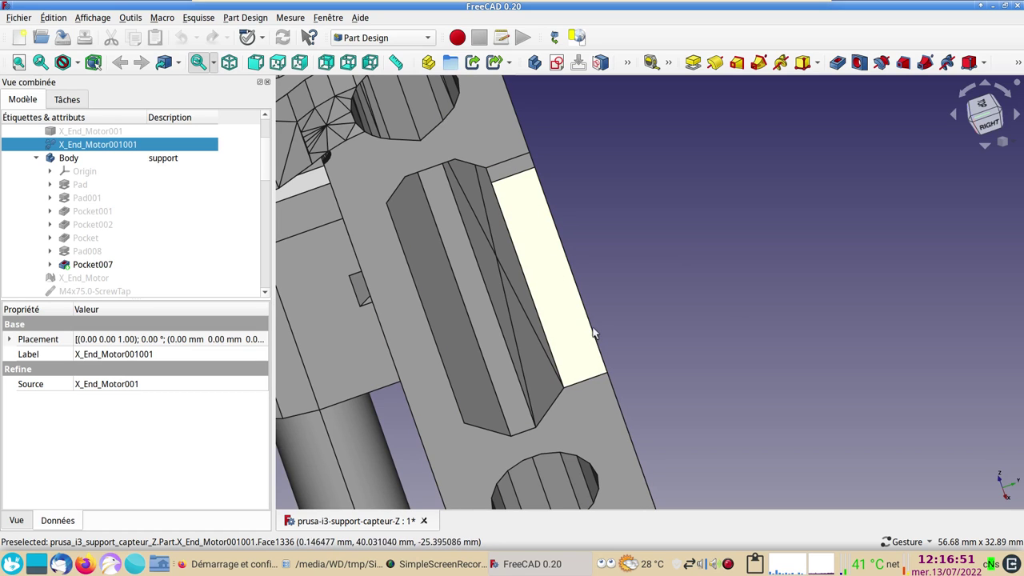
{"action": "scroll", "coordinate": [616, 284], "scroll_direction": "down", "scroll_amount": 3}
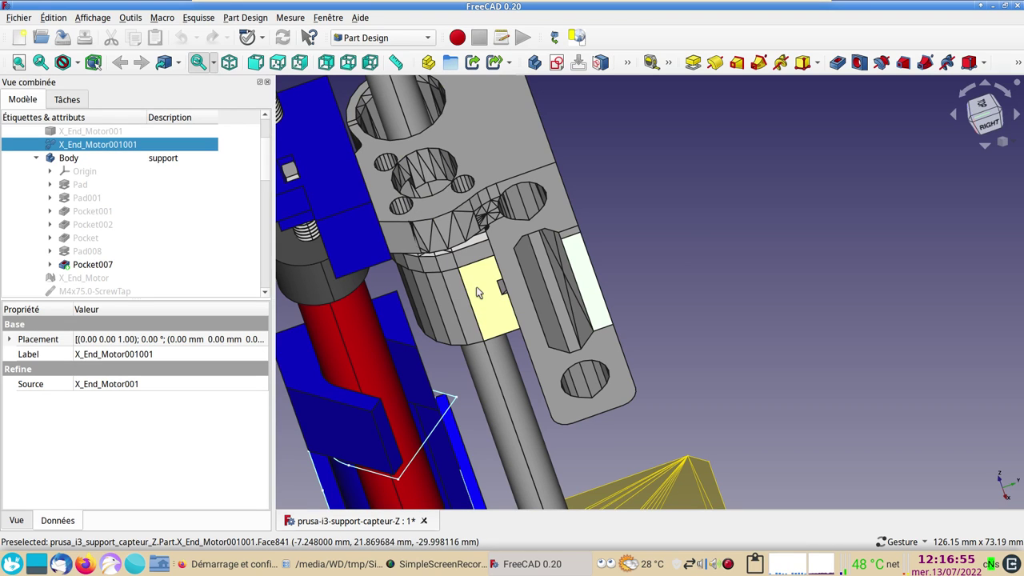
Step: Align the view head-on to a narrow face of the motor end part
{"action": "left_click", "coordinate": [463, 308]}
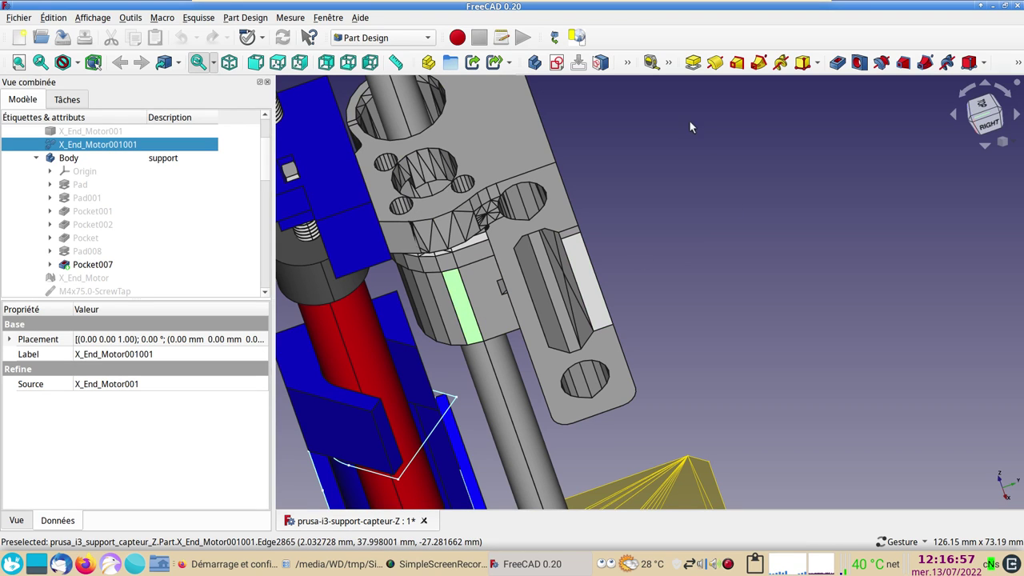
{"action": "left_click", "coordinate": [553, 40]}
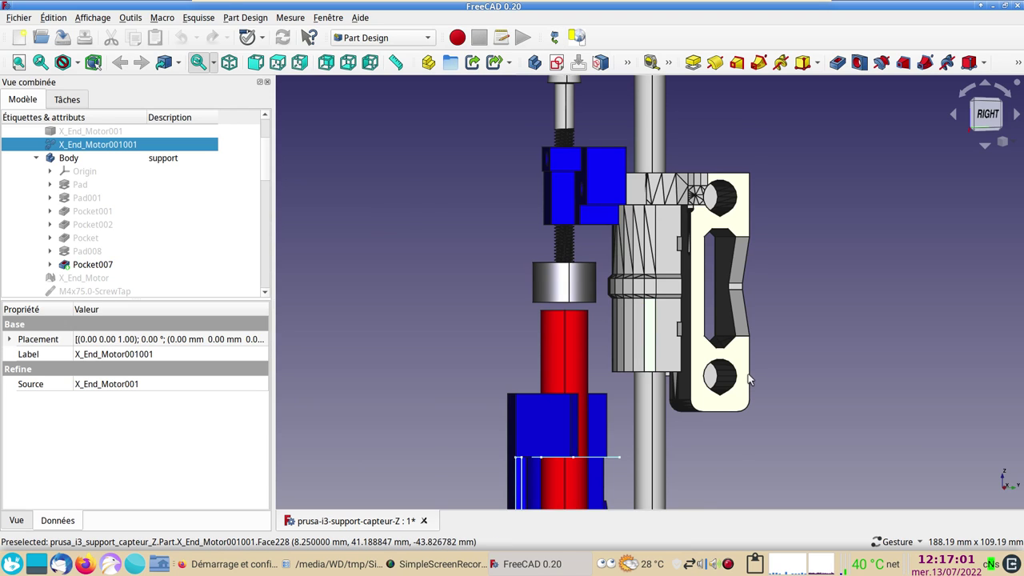
{"action": "scroll", "coordinate": [749, 379], "scroll_direction": "up", "scroll_amount": 4}
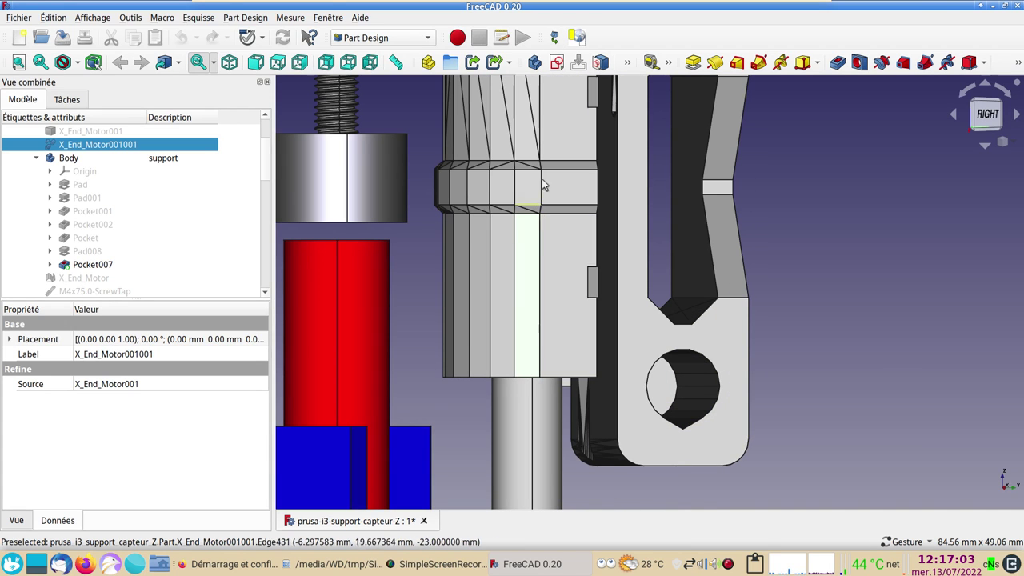
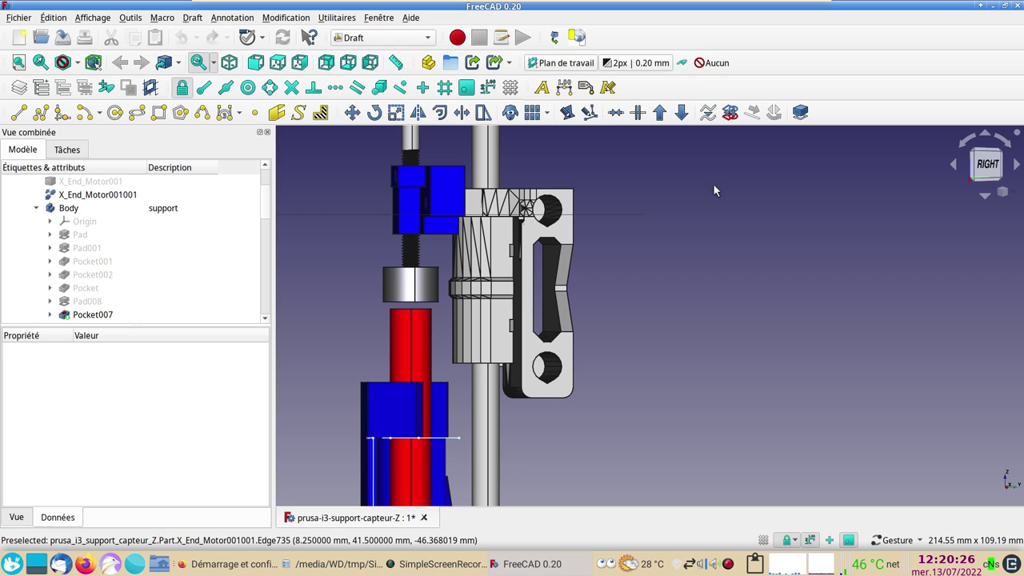
Step: Open Personnaliser's Macros tab and load the Align View to Face macro's menu text, tooltip and icon
{"action": "key", "text": "ctrl+v"}
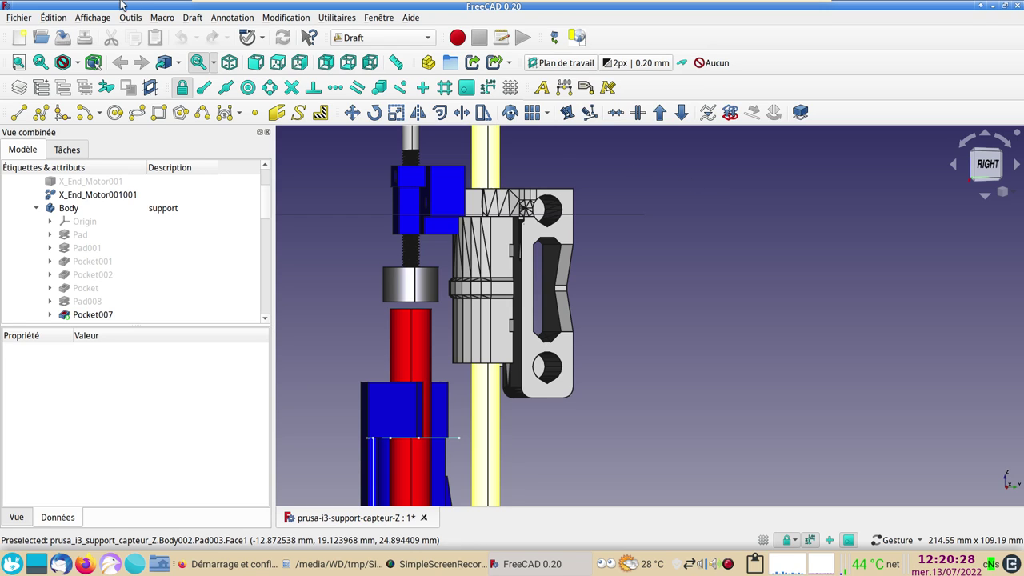
{"action": "right_click", "coordinate": [829, 117]}
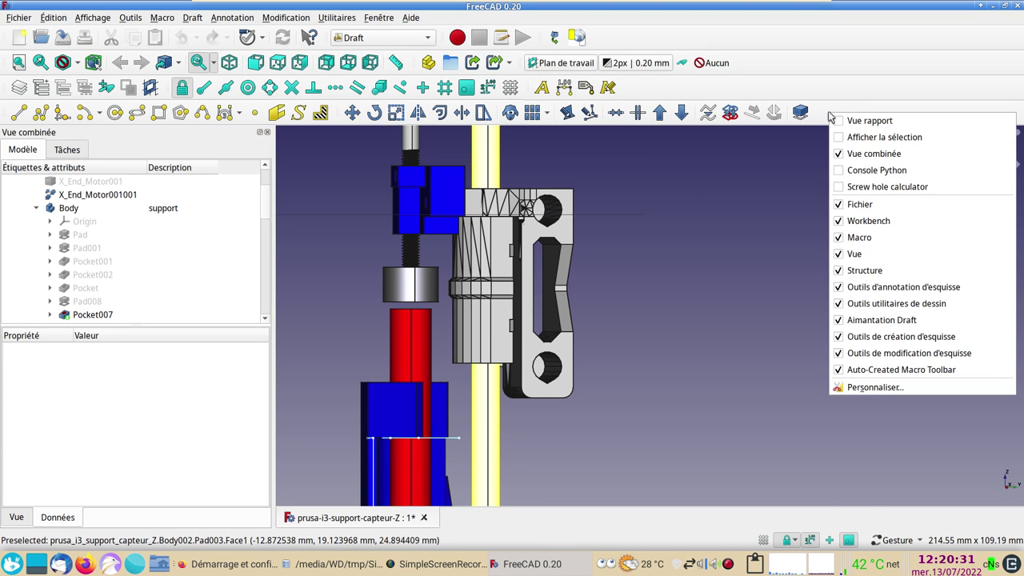
{"action": "left_click", "coordinate": [890, 386]}
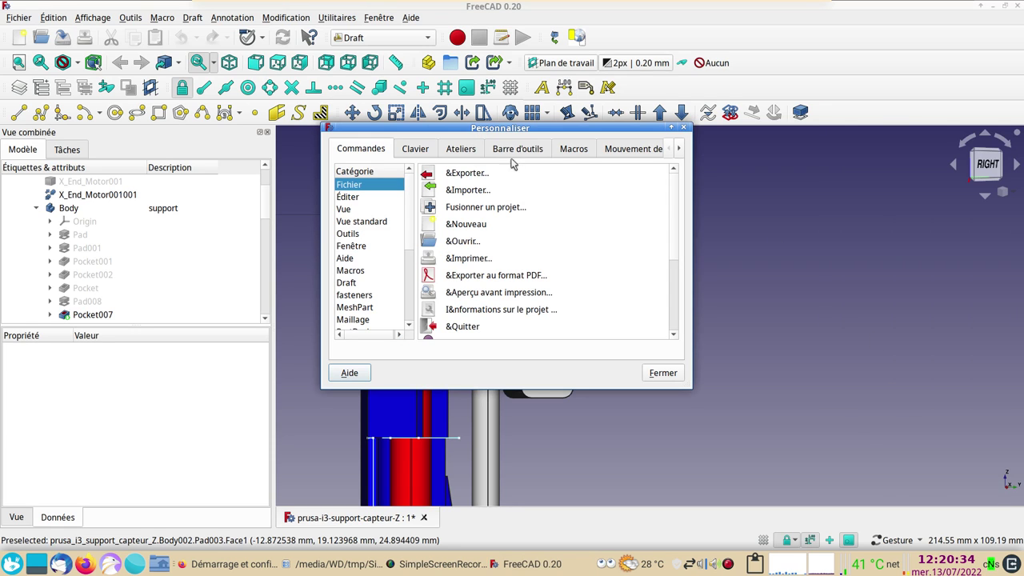
{"action": "left_click", "coordinate": [574, 152]}
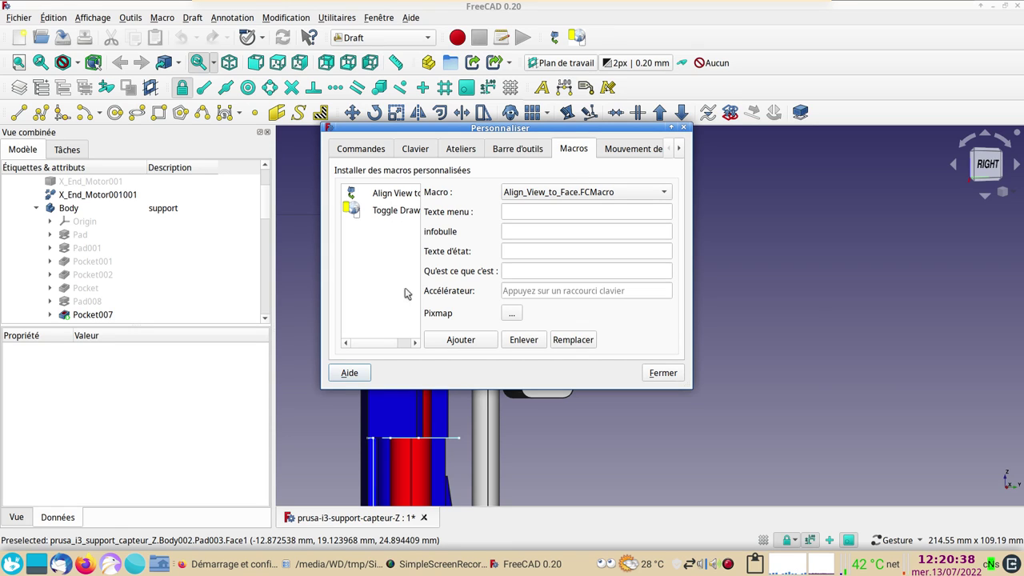
{"action": "left_click", "coordinate": [392, 195]}
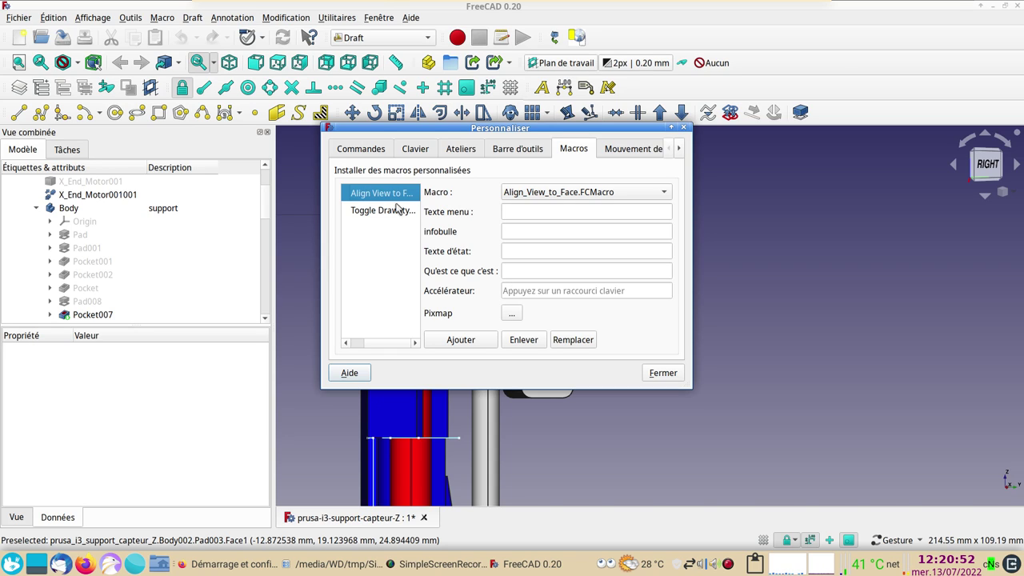
{"action": "left_click", "coordinate": [391, 200]}
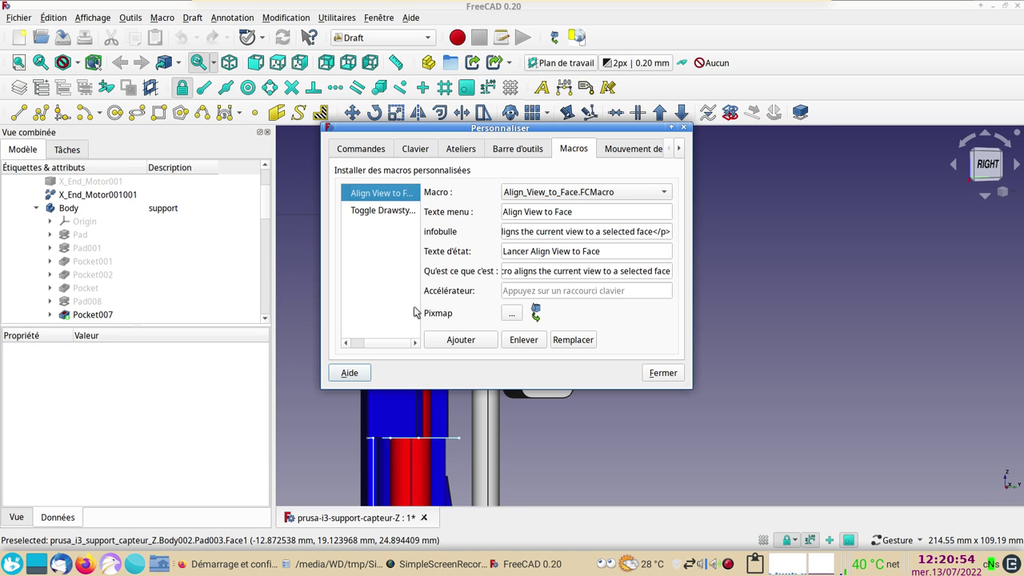
Step: Bind the & shortcut to Toggle Drawstyle Optimized with Remplacer, verify it, then close the dialog
{"action": "left_click", "coordinate": [371, 211]}
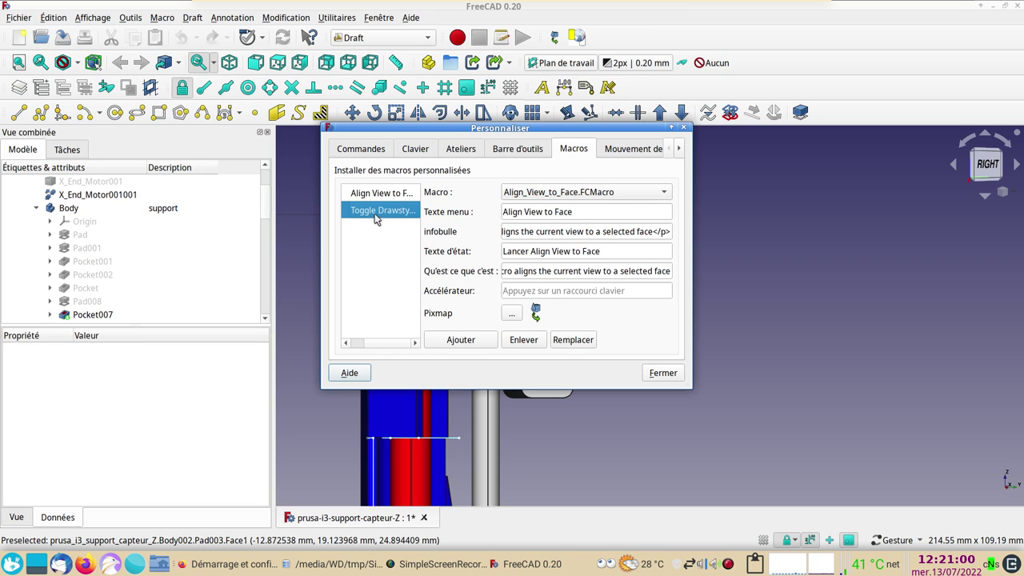
{"action": "double_click", "coordinate": [375, 213]}
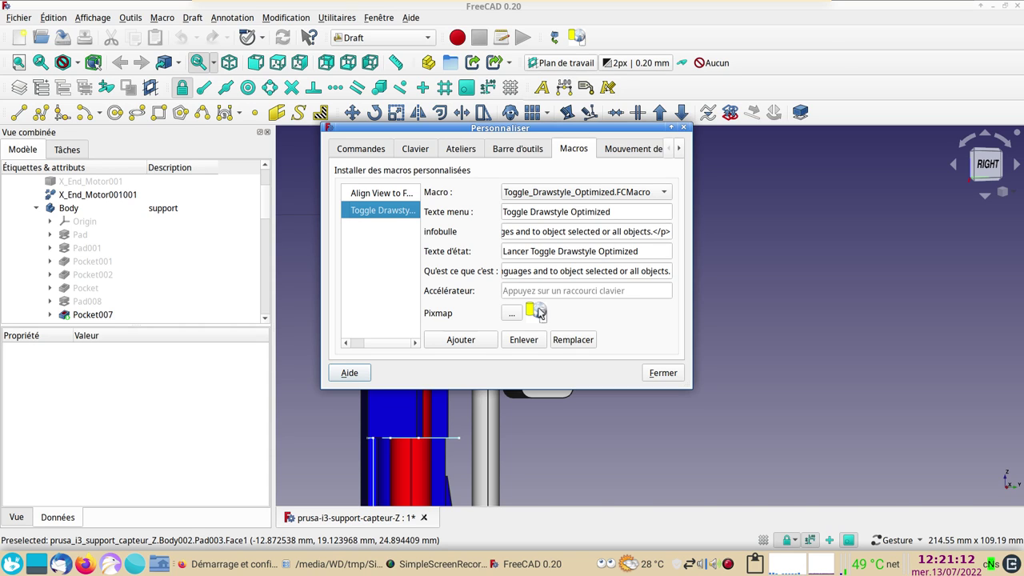
{"action": "left_click", "coordinate": [516, 290]}
{"action": "type", "text": "&"}
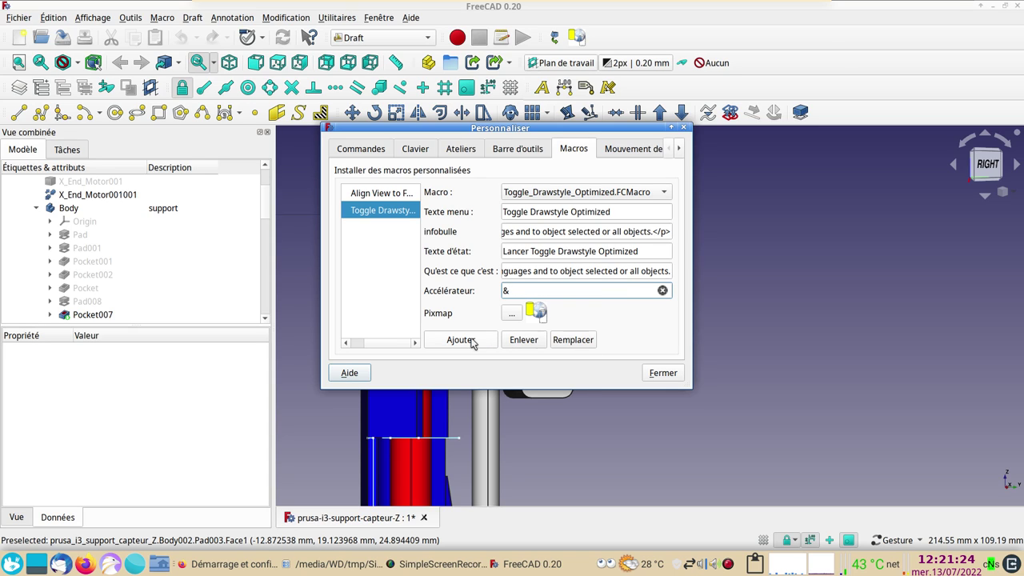
{"action": "left_click", "coordinate": [569, 345]}
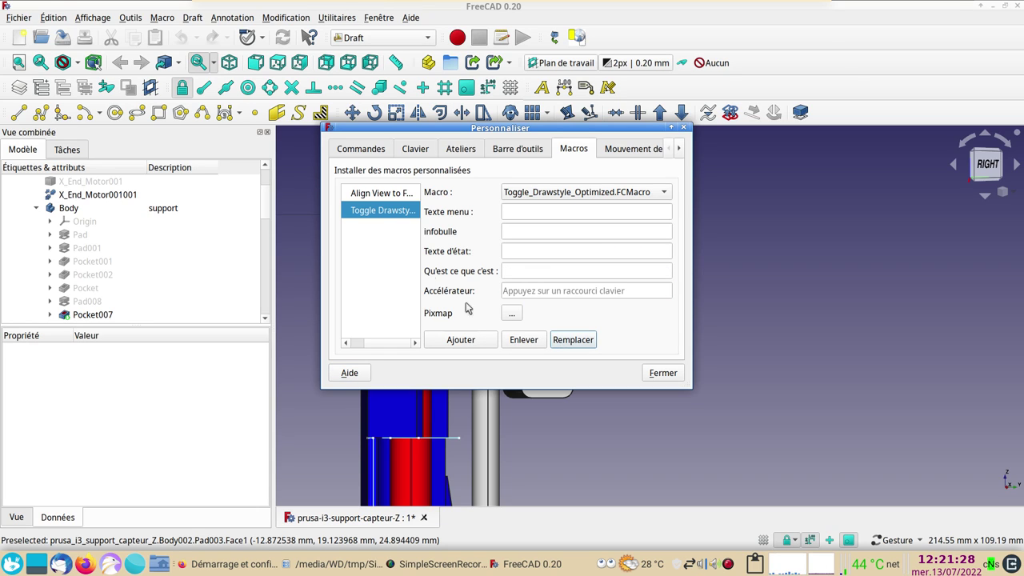
{"action": "left_click", "coordinate": [381, 214]}
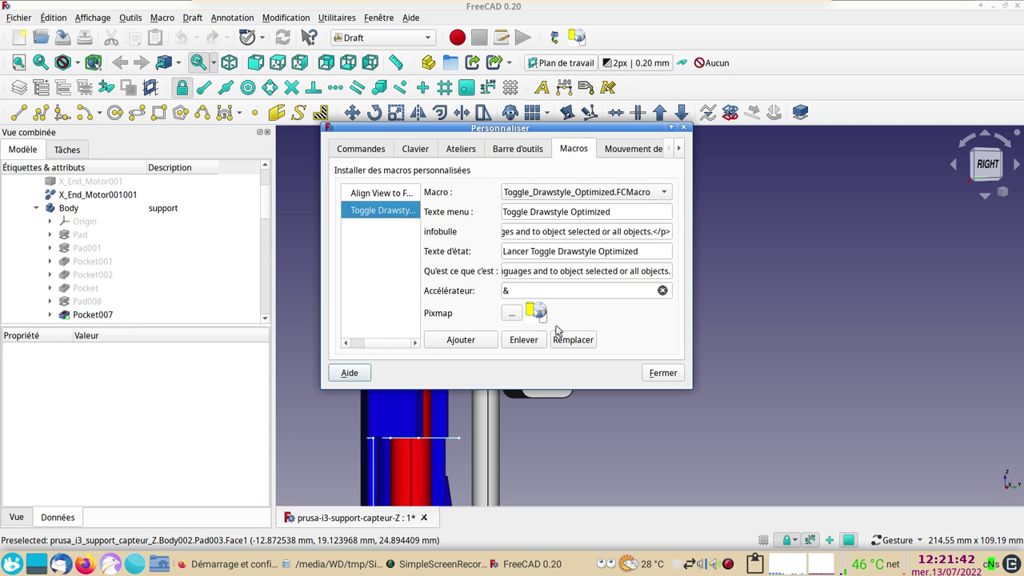
{"action": "left_click", "coordinate": [663, 373]}
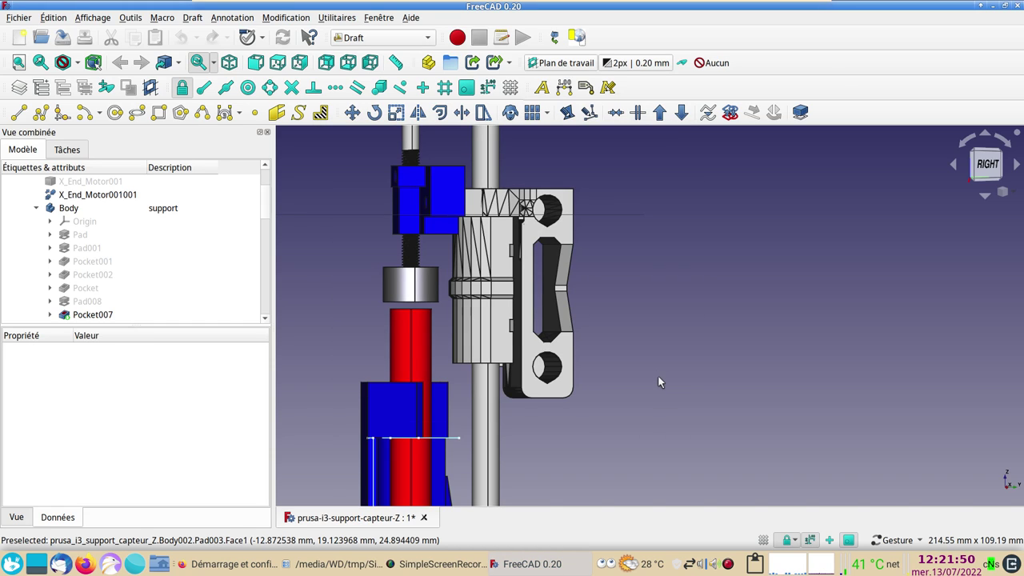
Step: Toggle the whole assembly between wireframe and shaded several times, ending back on shaded
{"action": "key", "text": "v"}
{"action": "key", "text": "3"}
{"action": "key", "text": "v"}
{"action": "key", "text": "1"}
{"action": "key", "text": "v"}
{"action": "key", "text": "3"}
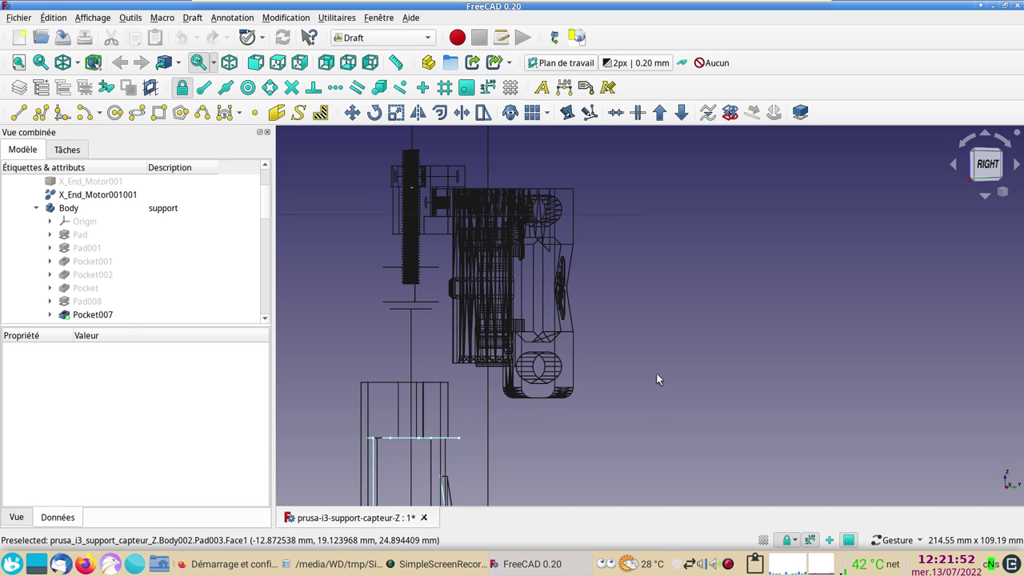
{"action": "key", "text": "v"}
{"action": "key", "text": "1"}
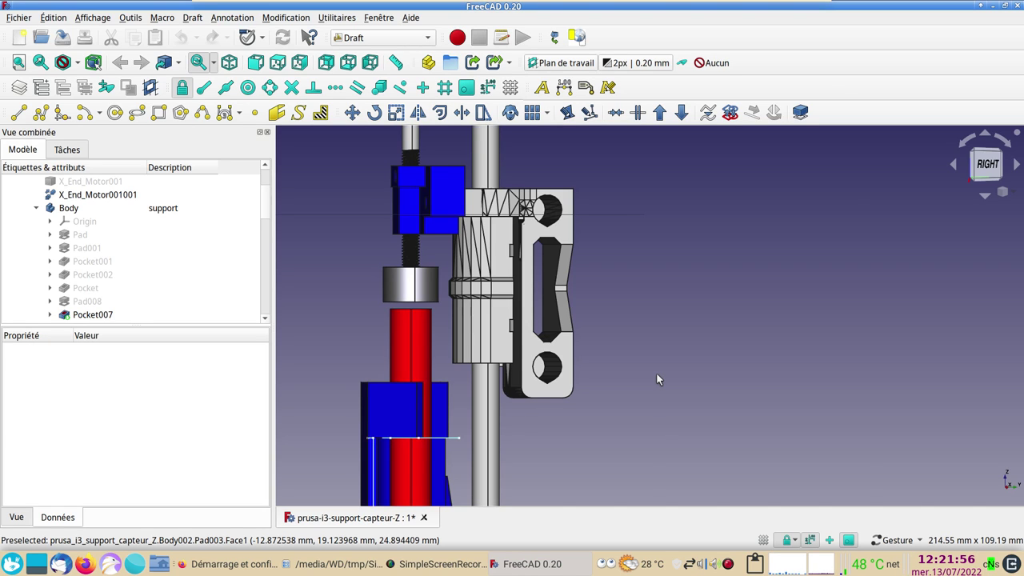
{"action": "key", "text": "v"}
{"action": "key", "text": "3"}
{"action": "key", "text": "v"}
{"action": "key", "text": "1"}
{"action": "key", "text": "v"}
{"action": "key", "text": "3"}
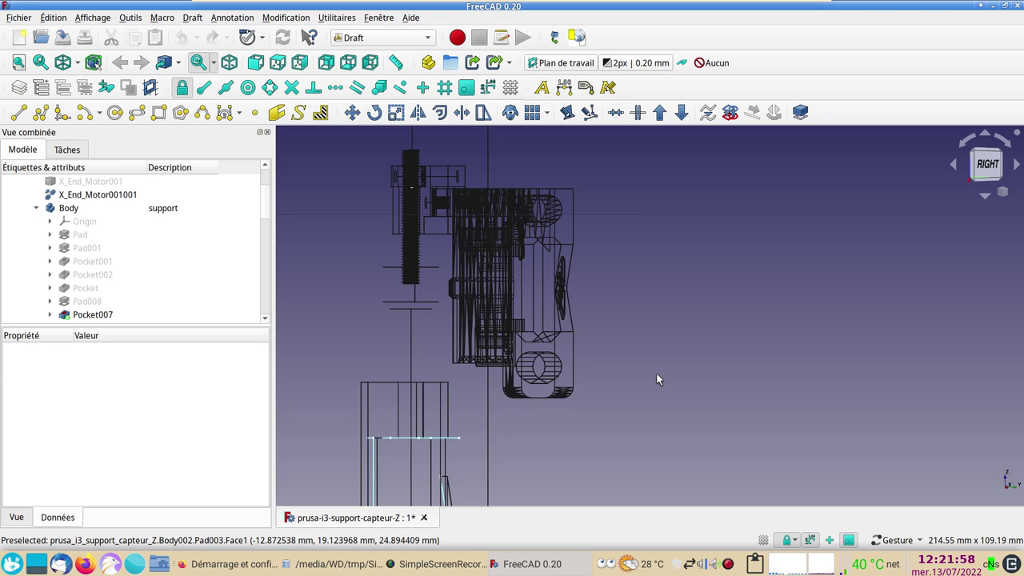
{"action": "key", "text": "v"}
{"action": "key", "text": "1"}
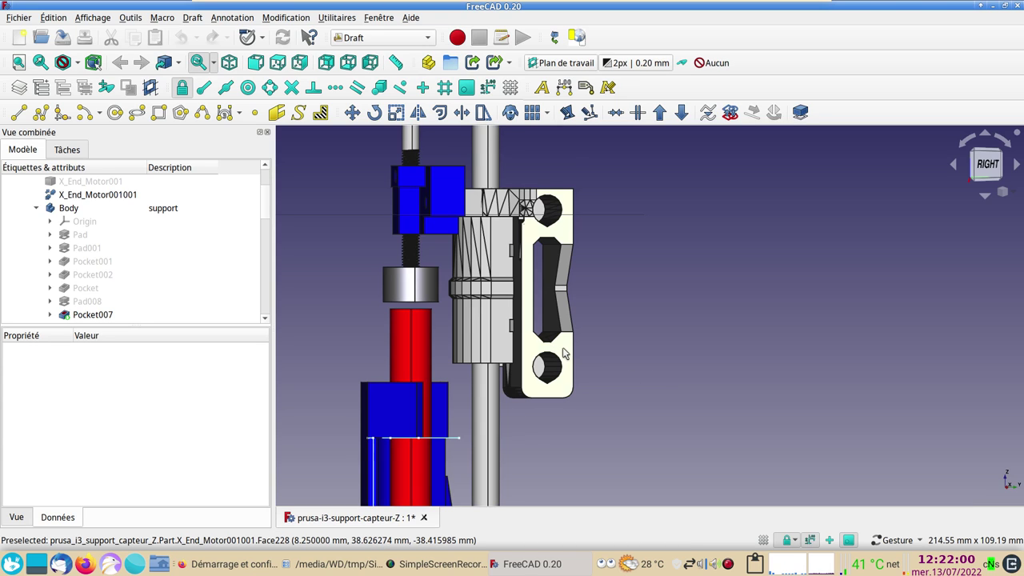
Step: Select X_End_Motor001001 and toggle just that part to wireframe and back to shaded
{"action": "left_click", "coordinate": [562, 347]}
{"action": "key", "text": "shift+space"}
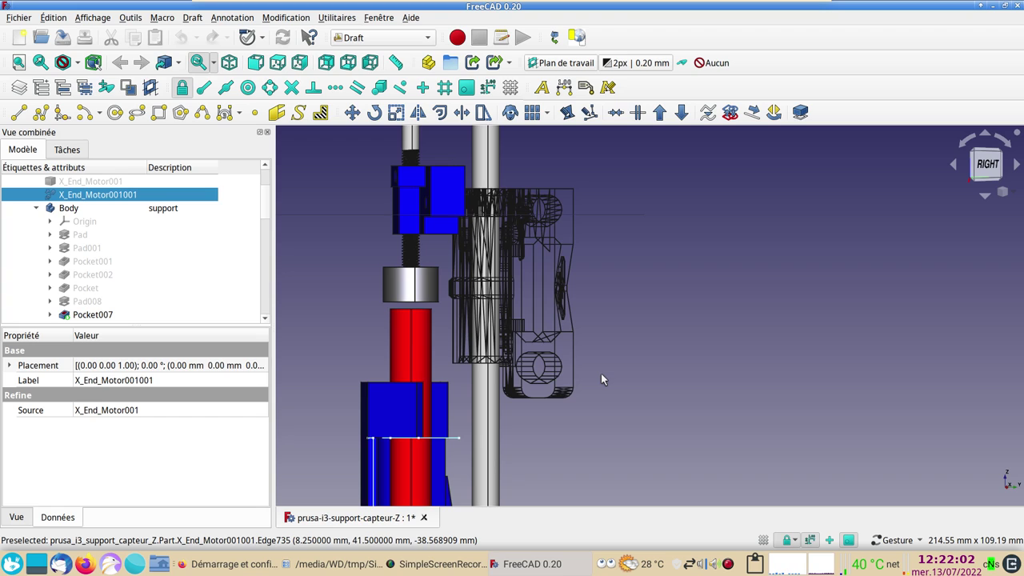
{"action": "key", "text": "shift+space"}
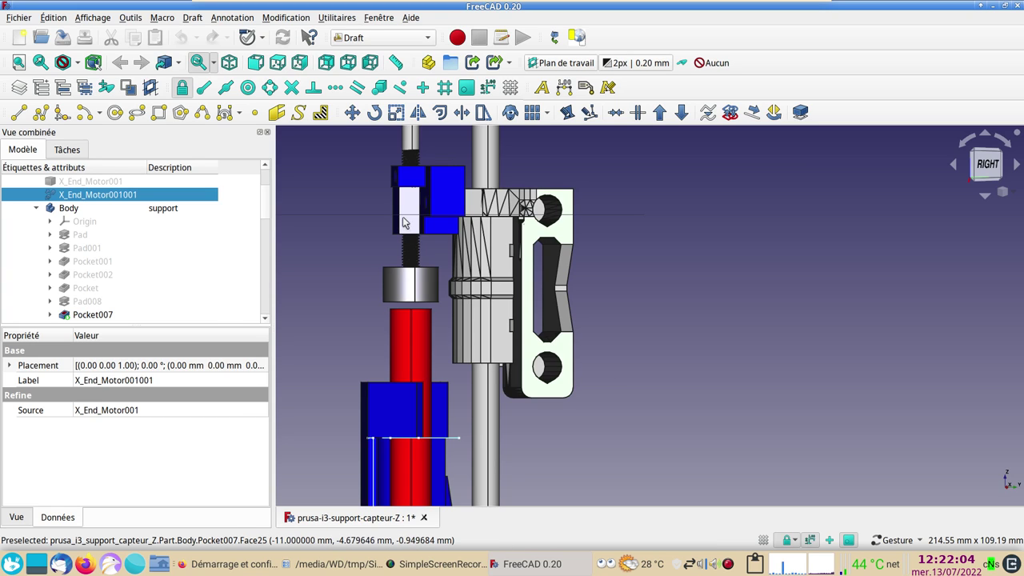
Step: Select Pocket007, reorient to look down on the assembly, and hide the drawing grid with GR
{"action": "left_click", "coordinate": [404, 224]}
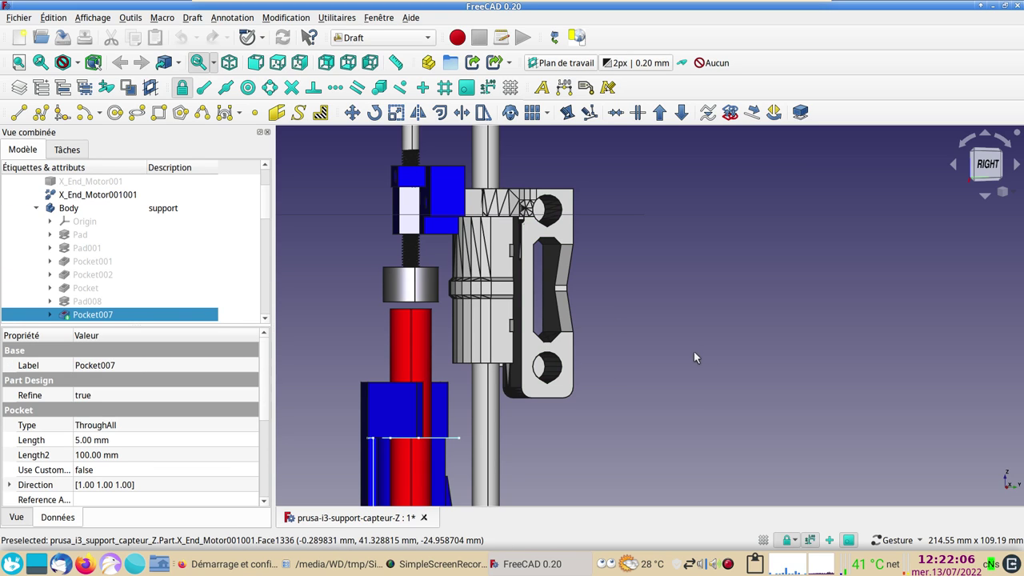
{"action": "right_click_drag", "start_coordinate": [469, 296], "coordinate": [592, 325]}
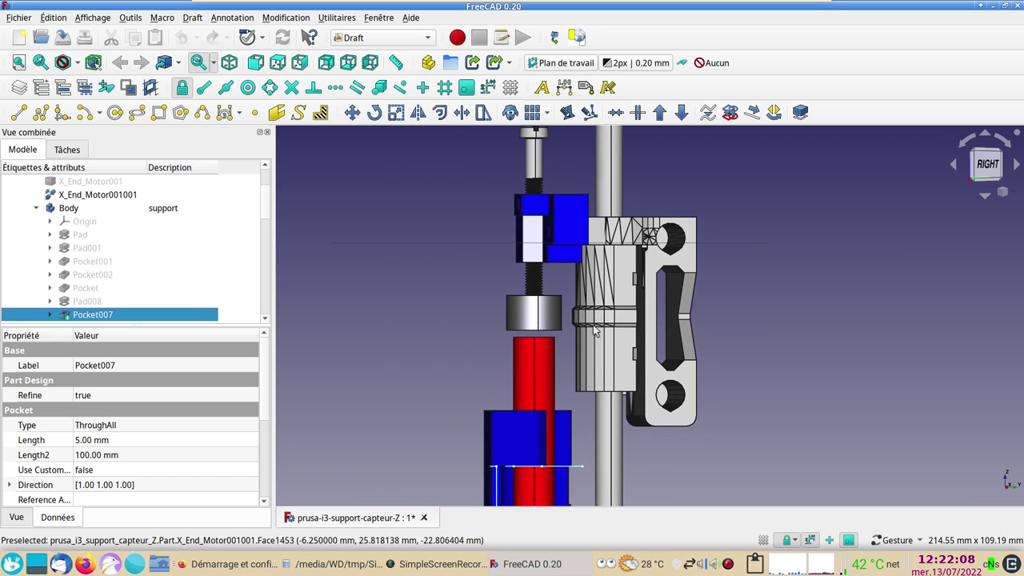
{"action": "mouse_move", "coordinate": [425, 309]}
{"action": "left_mouse_down"}
{"action": "mouse_move", "coordinate": [569, 257]}
{"action": "mouse_move", "coordinate": [548, 333]}
{"action": "left_mouse_up"}
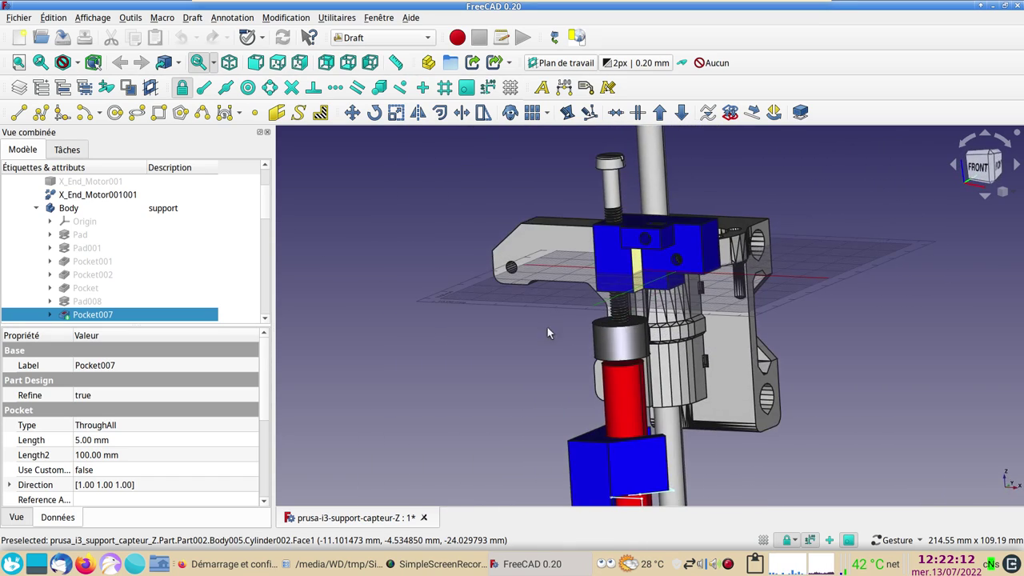
{"action": "mouse_move", "coordinate": [492, 352]}
{"action": "left_mouse_down"}
{"action": "mouse_move", "coordinate": [776, 393]}
{"action": "mouse_move", "coordinate": [745, 371]}
{"action": "left_mouse_up"}
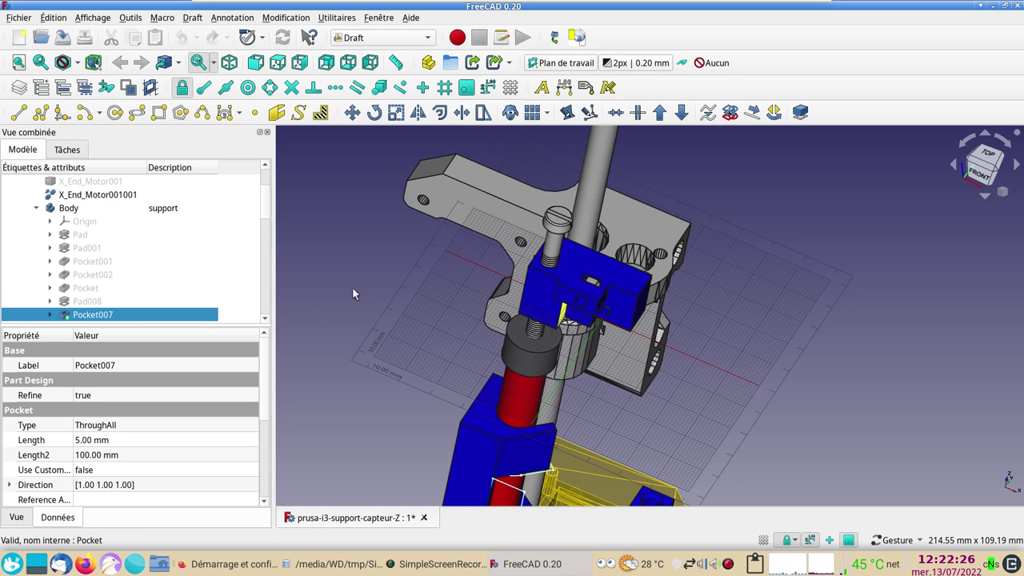
{"action": "key", "text": "g"}
{"action": "key", "text": "r"}
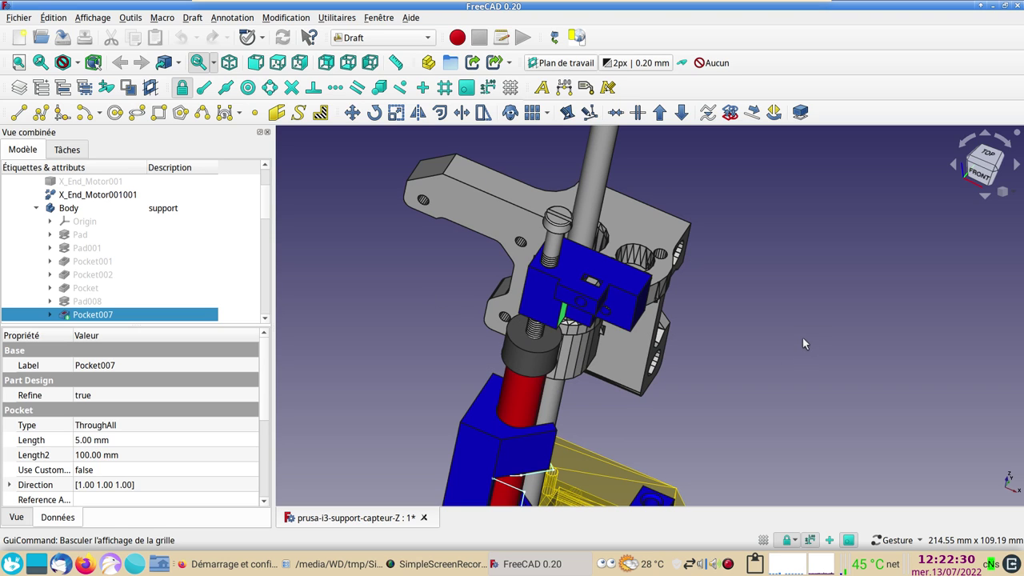
Step: Show the coordinate axis cross at the model origin with AC
{"action": "scroll", "coordinate": [770, 359], "scroll_direction": "down", "scroll_amount": 2}
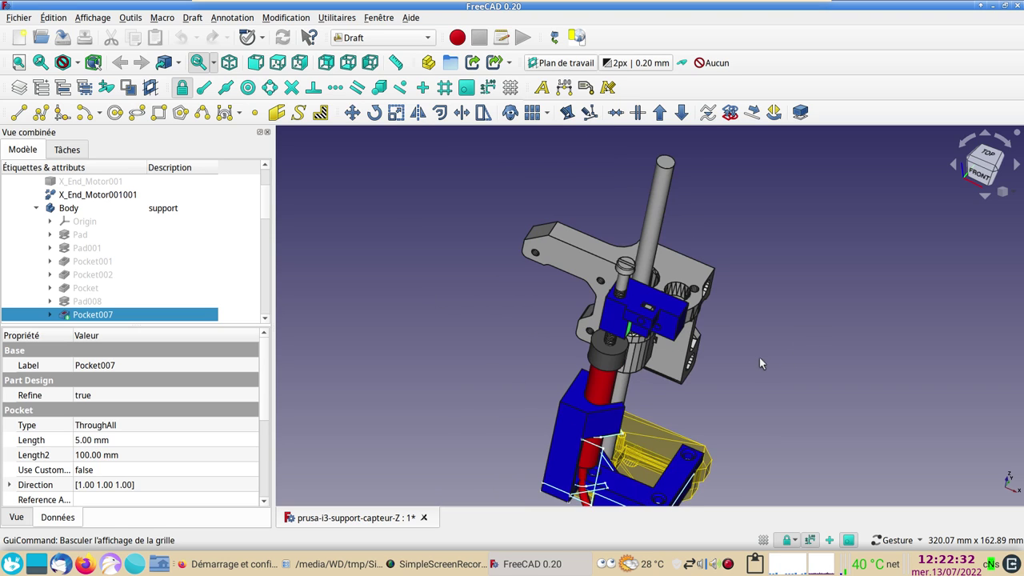
{"action": "scroll", "coordinate": [744, 344], "scroll_direction": "down", "scroll_amount": 3}
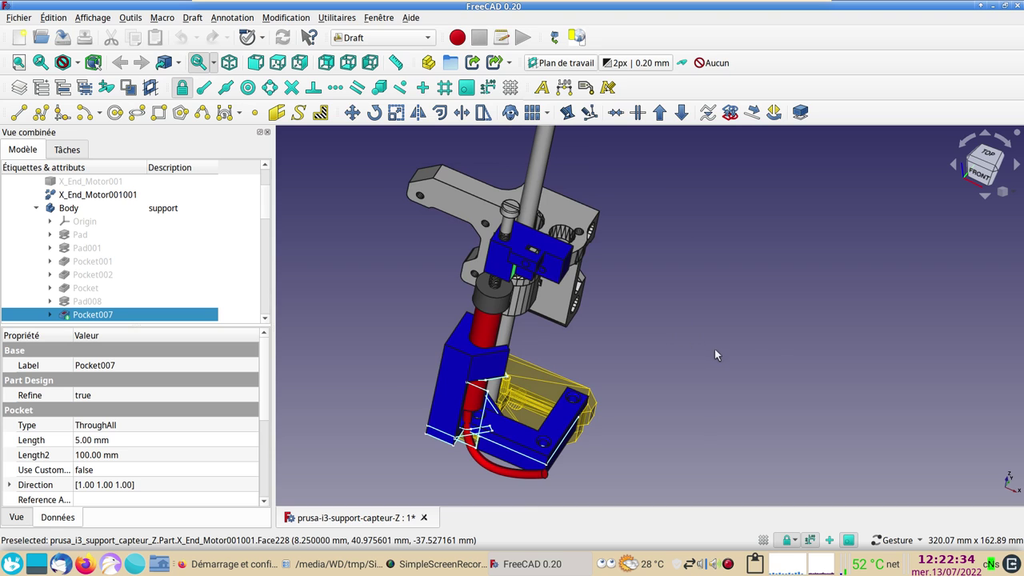
{"action": "left_click_drag", "start_coordinate": [716, 355], "coordinate": [714, 334]}
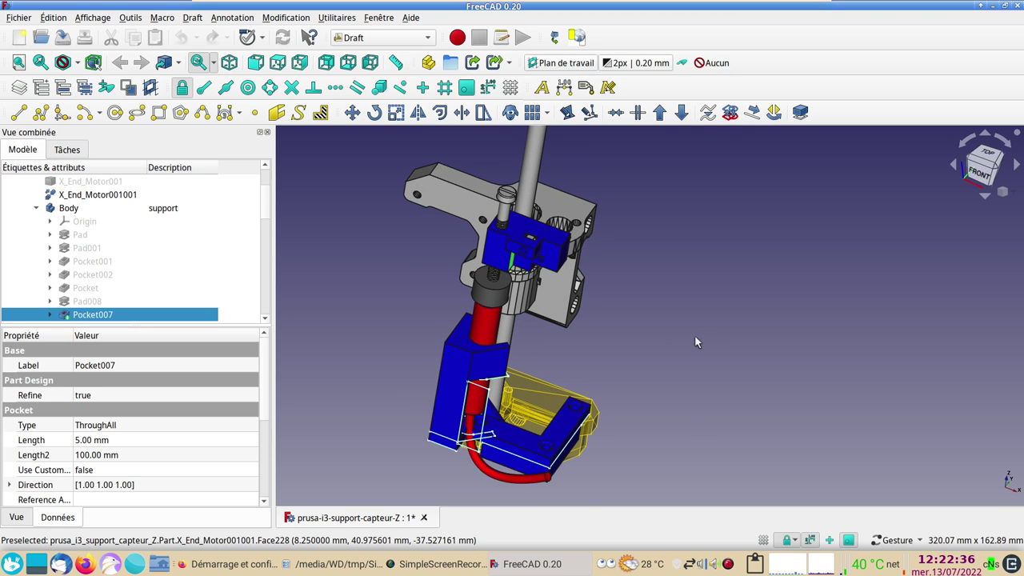
{"action": "key", "text": "a"}
{"action": "key", "text": "c"}
{"action": "mouse_move", "coordinate": [722, 344]}
{"action": "left_mouse_down"}
{"action": "mouse_move", "coordinate": [721, 369]}
{"action": "mouse_move", "coordinate": [670, 311]}
{"action": "left_mouse_up"}
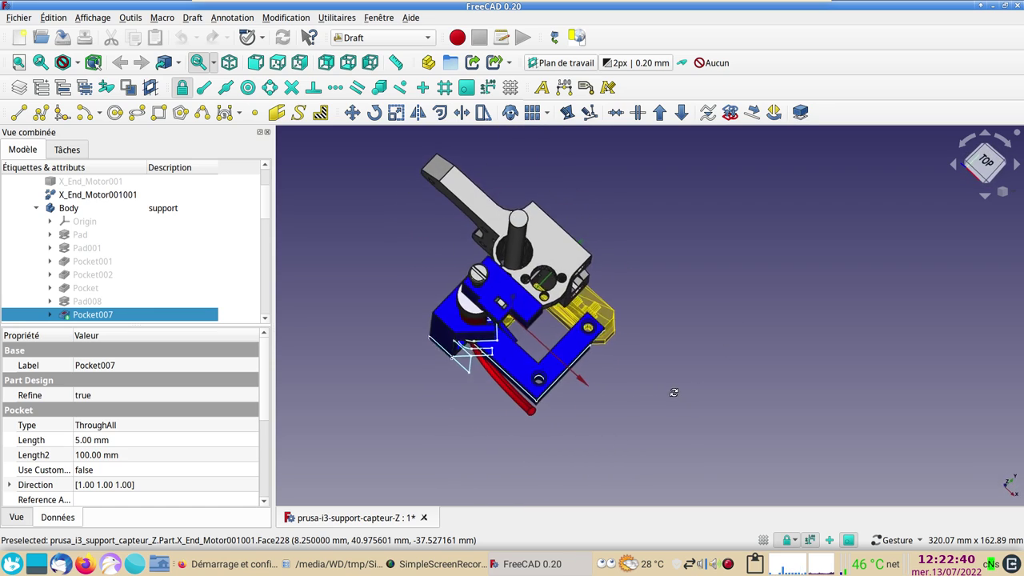
Step: Zoom onto the blue block and switch the display to wireframe and back to solid
{"action": "scroll", "coordinate": [520, 276], "scroll_direction": "up", "scroll_amount": 4}
{"action": "scroll", "coordinate": [520, 276], "scroll_direction": "up", "scroll_amount": 2}
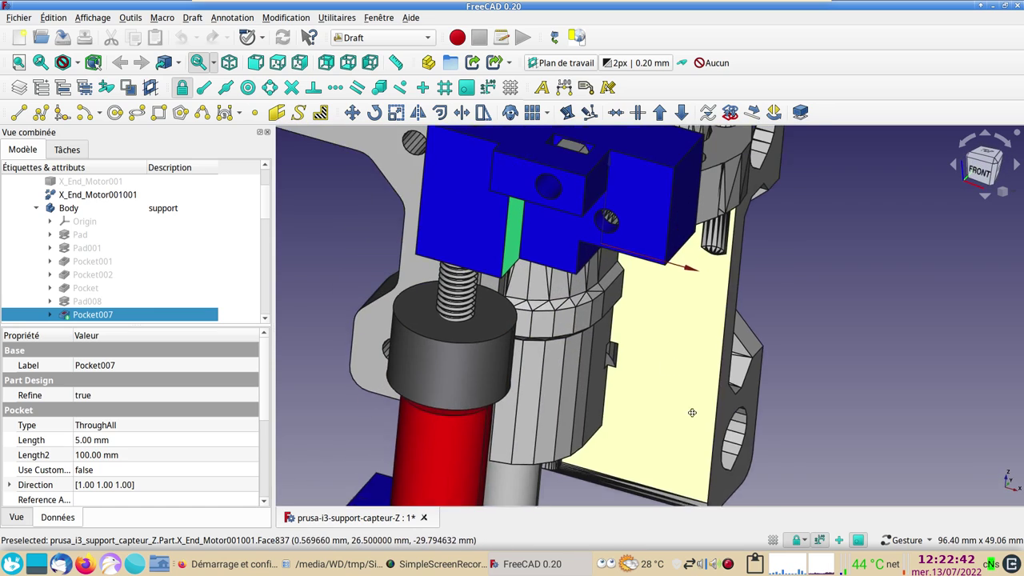
{"action": "scroll", "coordinate": [520, 276], "scroll_direction": "up", "scroll_amount": 2}
{"action": "left_click_drag", "start_coordinate": [875, 341], "coordinate": [855, 377]}
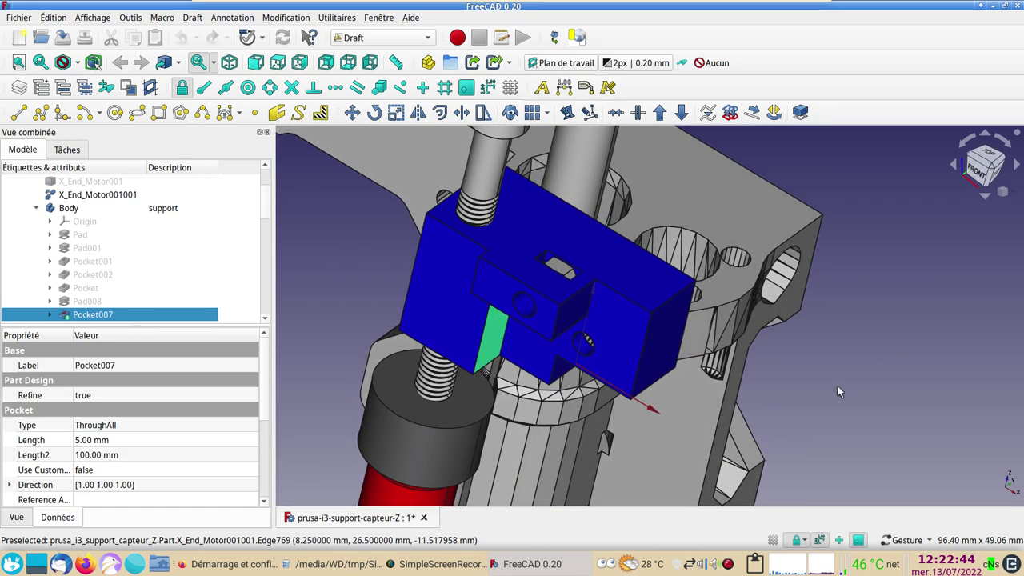
{"action": "key", "text": "space"}
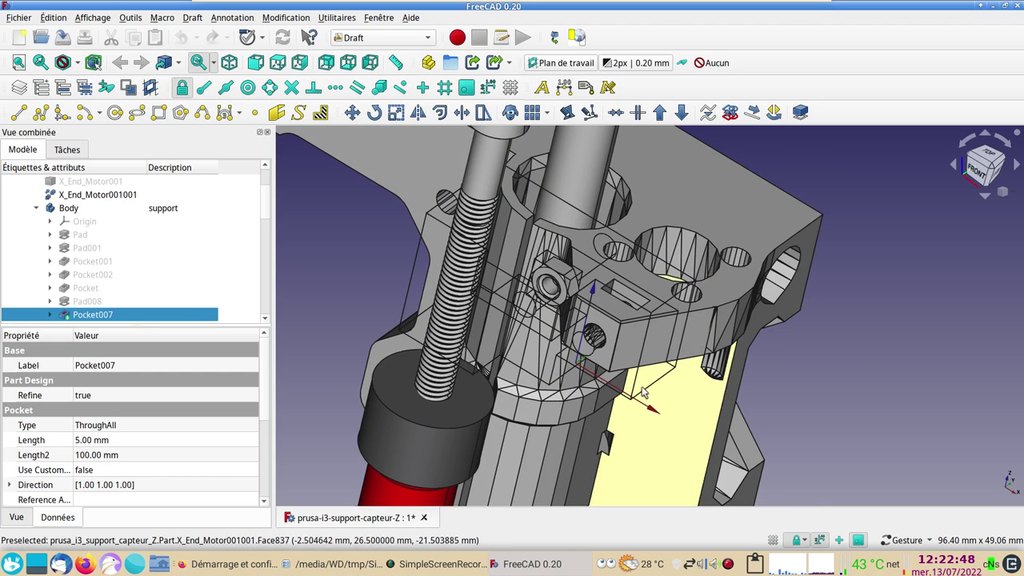
{"action": "scroll", "coordinate": [644, 392], "scroll_direction": "down", "scroll_amount": 4}
{"action": "key", "text": "space"}
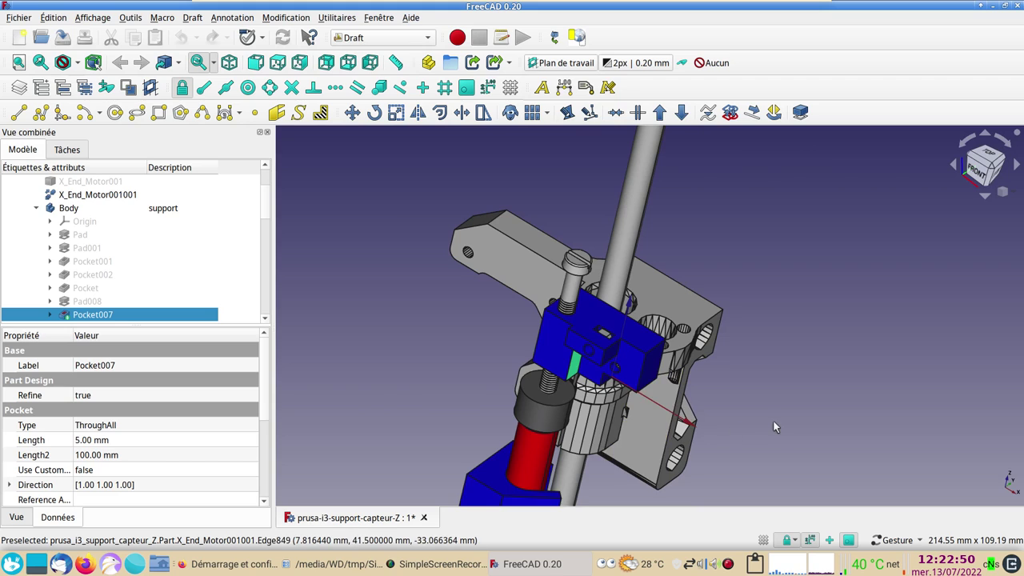
{"action": "left_click_drag", "start_coordinate": [774, 422], "coordinate": [687, 400]}
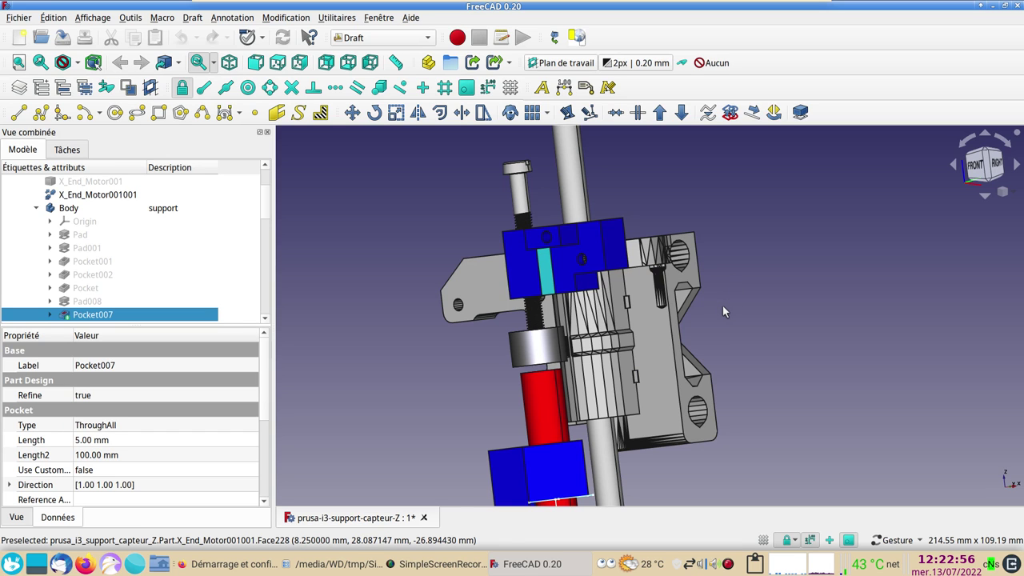
Step: Switch the Draft grid on and then off again with GR
{"action": "key", "text": "g"}
{"action": "key", "text": "r"}
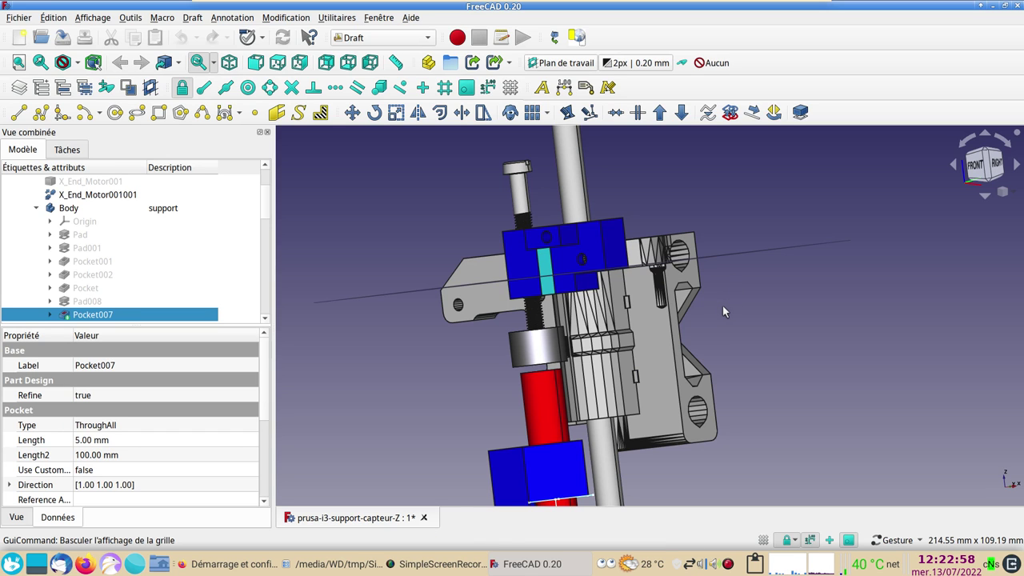
{"action": "mouse_move", "coordinate": [751, 317]}
{"action": "left_mouse_down"}
{"action": "mouse_move", "coordinate": [791, 406]}
{"action": "mouse_move", "coordinate": [778, 392]}
{"action": "left_mouse_up"}
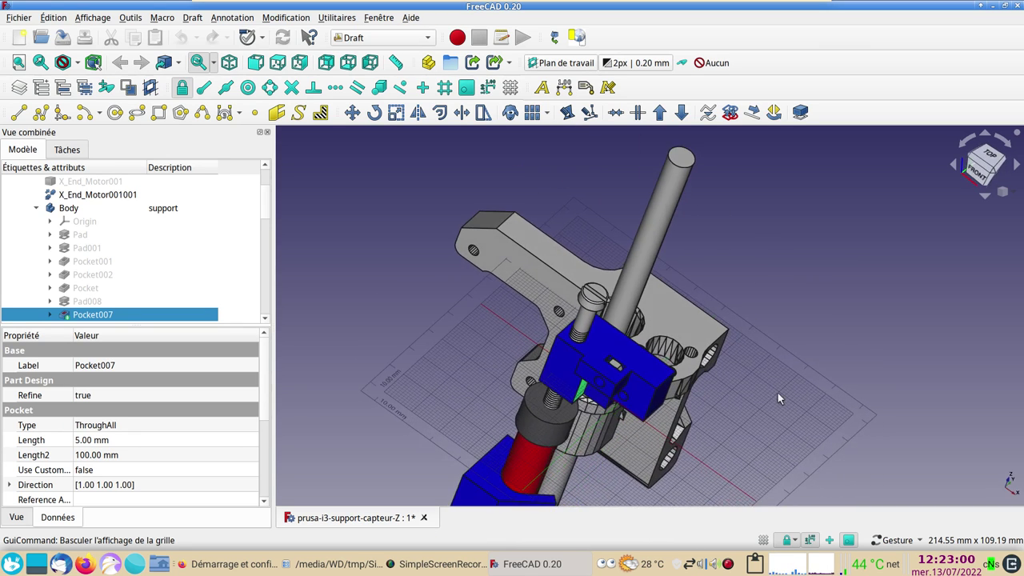
{"action": "key", "text": "g"}
{"action": "key", "text": "r"}
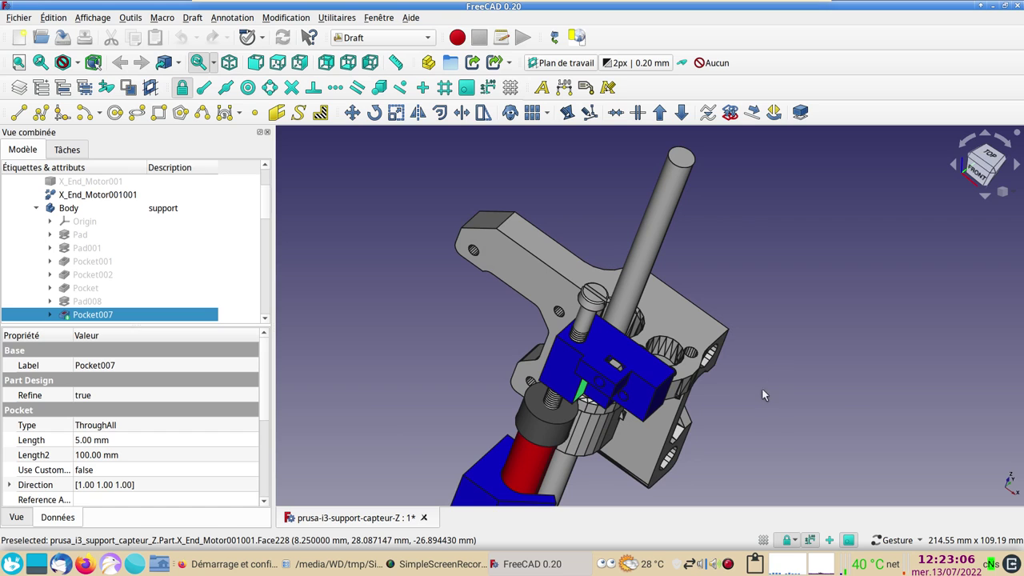
{"action": "left_click_drag", "start_coordinate": [749, 399], "coordinate": [687, 302]}
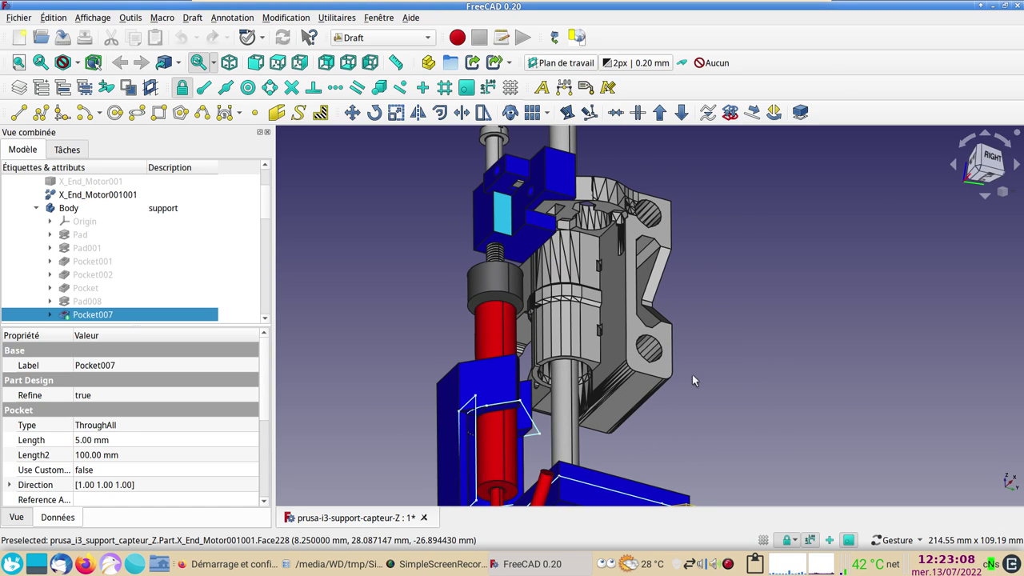
Step: Clear the Pocket007 selection and open the Affichage menu, closing it without choosing anything
{"action": "left_click", "coordinate": [722, 349]}
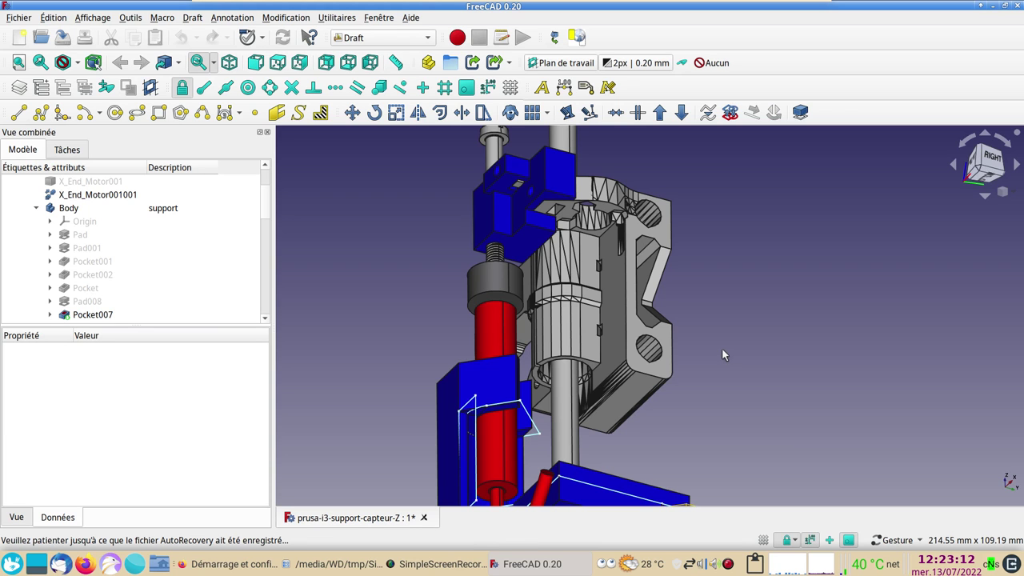
{"action": "mouse_move", "coordinate": [722, 350]}
{"action": "left_mouse_down"}
{"action": "mouse_move", "coordinate": [698, 299]}
{"action": "mouse_move", "coordinate": [712, 360]}
{"action": "left_mouse_up"}
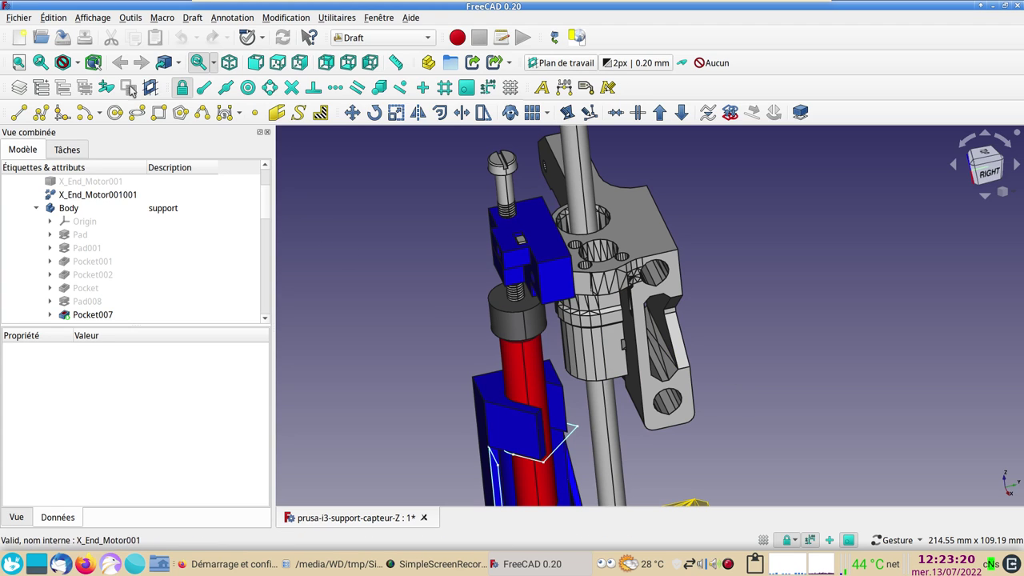
{"action": "left_click", "coordinate": [95, 18]}
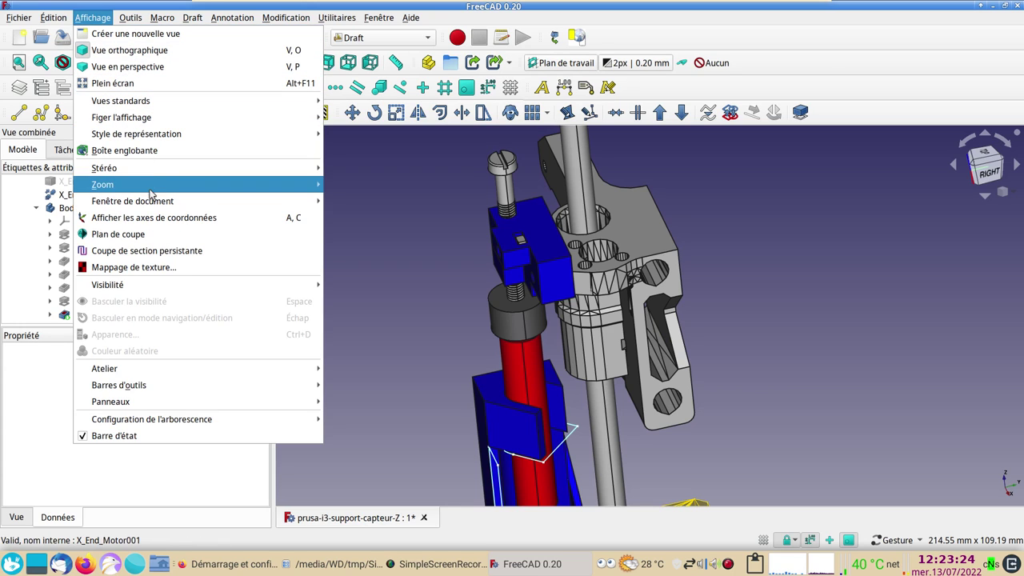
{"action": "mouse_move", "coordinate": [103, 184]}
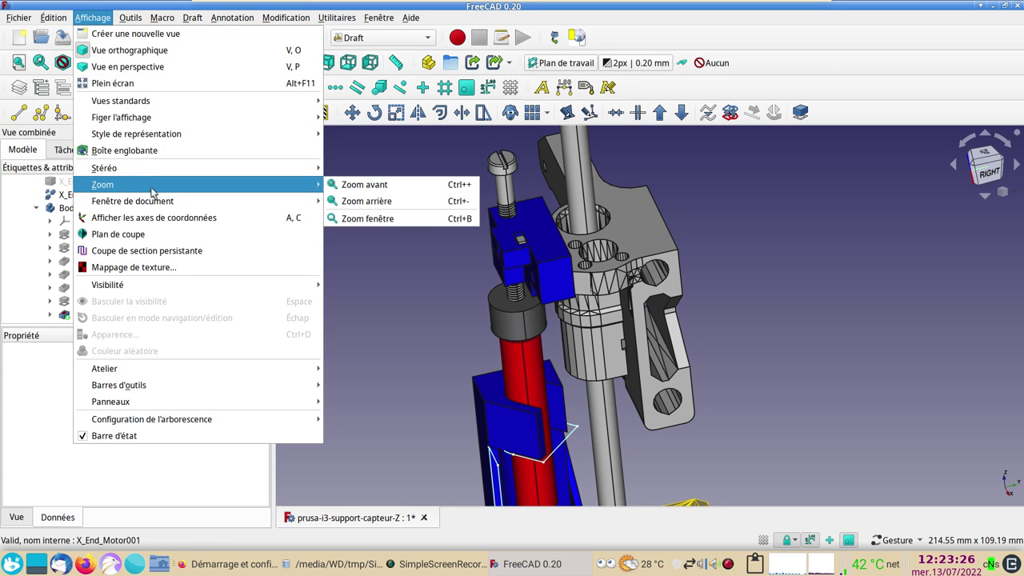
{"action": "left_click", "coordinate": [747, 251]}
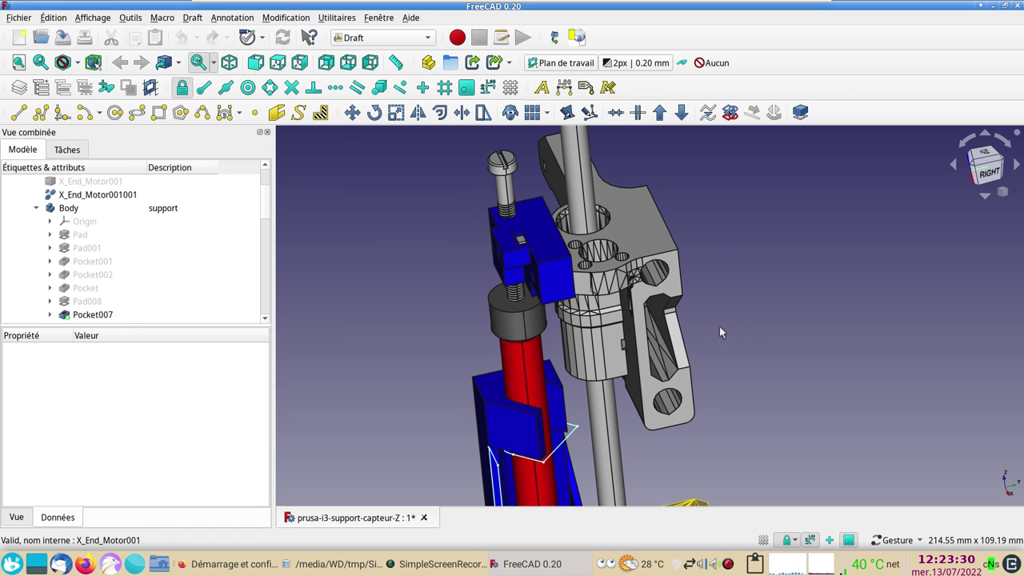
{"action": "mouse_move", "coordinate": [719, 326]}
{"action": "left_mouse_down"}
{"action": "mouse_move", "coordinate": [784, 352]}
{"action": "mouse_move", "coordinate": [755, 300]}
{"action": "mouse_move", "coordinate": [804, 292]}
{"action": "left_mouse_up"}
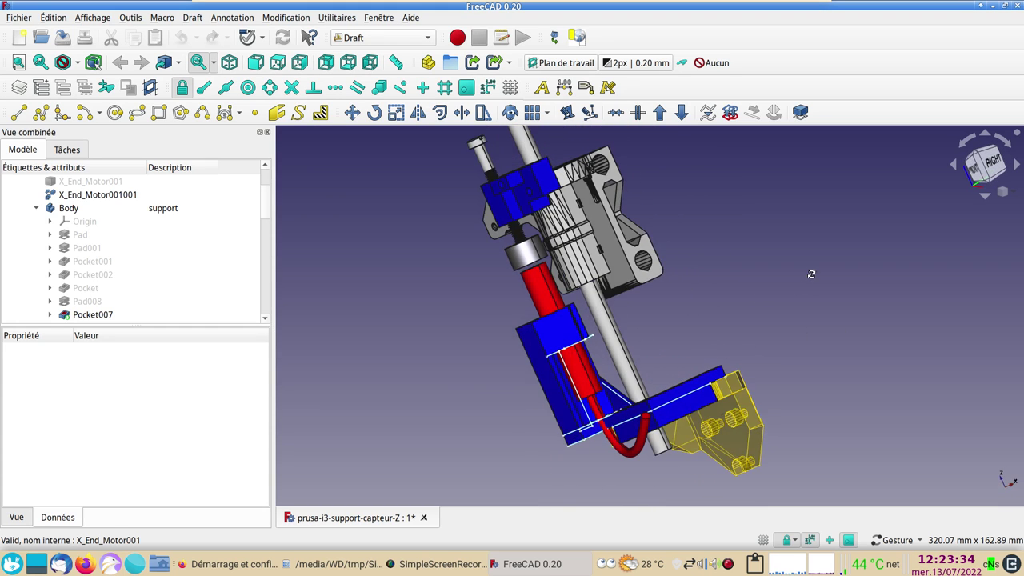
{"action": "scroll", "coordinate": [804, 293], "scroll_direction": "down", "scroll_amount": 2}
{"action": "left_click_drag", "start_coordinate": [782, 244], "coordinate": [728, 324]}
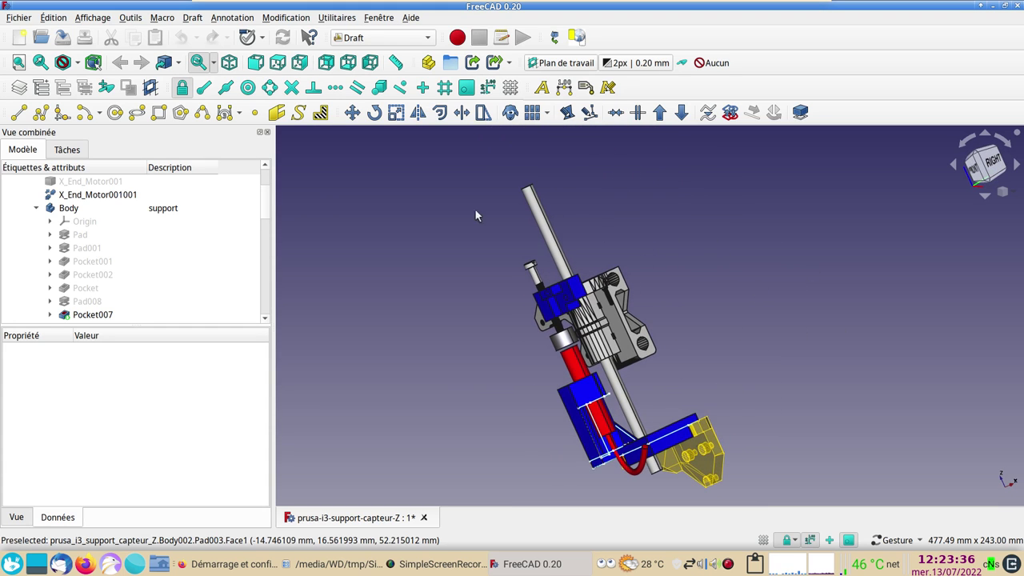
{"action": "left_click_drag", "start_coordinate": [475, 210], "coordinate": [532, 215]}
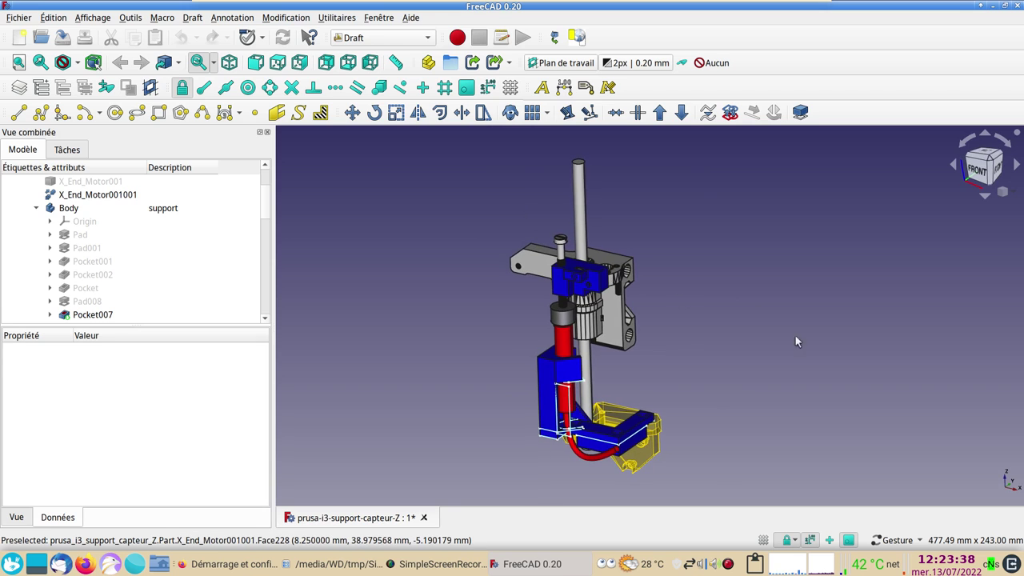
{"action": "mouse_move", "coordinate": [795, 337]}
{"action": "left_mouse_down"}
{"action": "mouse_move", "coordinate": [758, 373]}
{"action": "mouse_move", "coordinate": [704, 382]}
{"action": "mouse_move", "coordinate": [804, 382]}
{"action": "mouse_move", "coordinate": [839, 355]}
{"action": "left_mouse_up"}
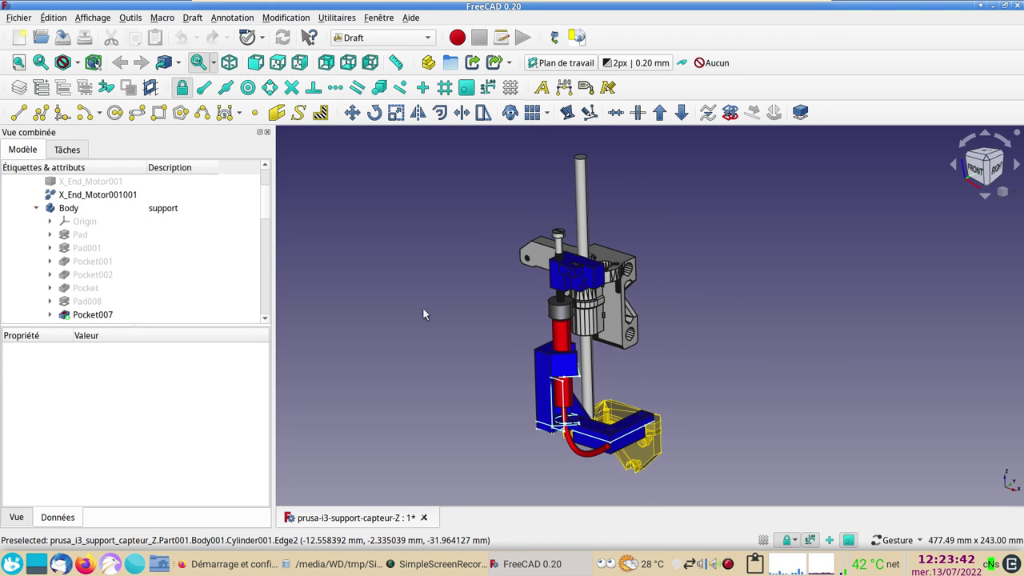
{"action": "mouse_move", "coordinate": [422, 307]}
{"action": "left_mouse_down"}
{"action": "mouse_move", "coordinate": [504, 318]}
{"action": "mouse_move", "coordinate": [467, 317]}
{"action": "left_mouse_up"}
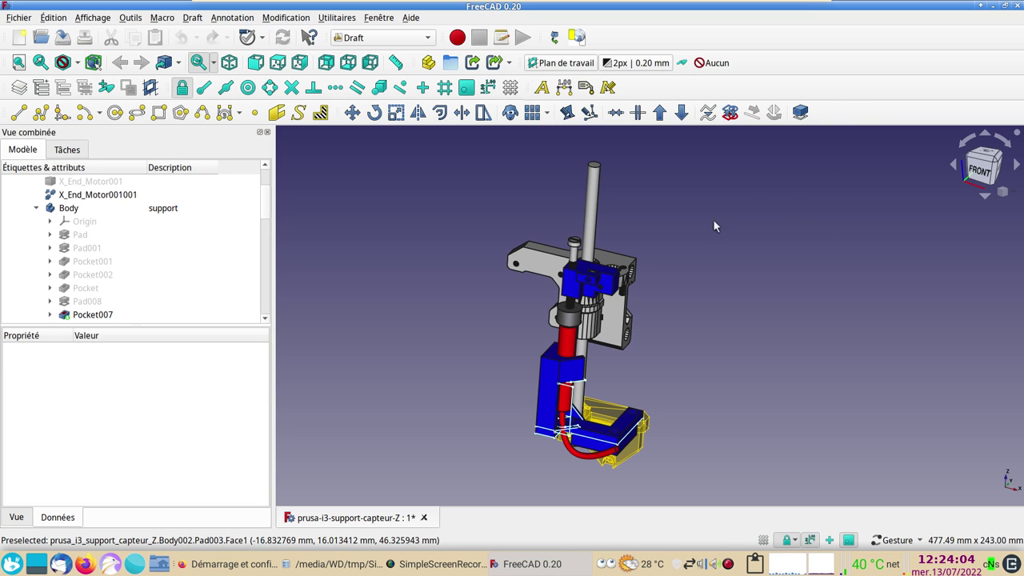
Step: Switch to TechDraw and dock its extra dimension toolbars alongside the other toolbars
{"action": "left_click", "coordinate": [432, 39]}
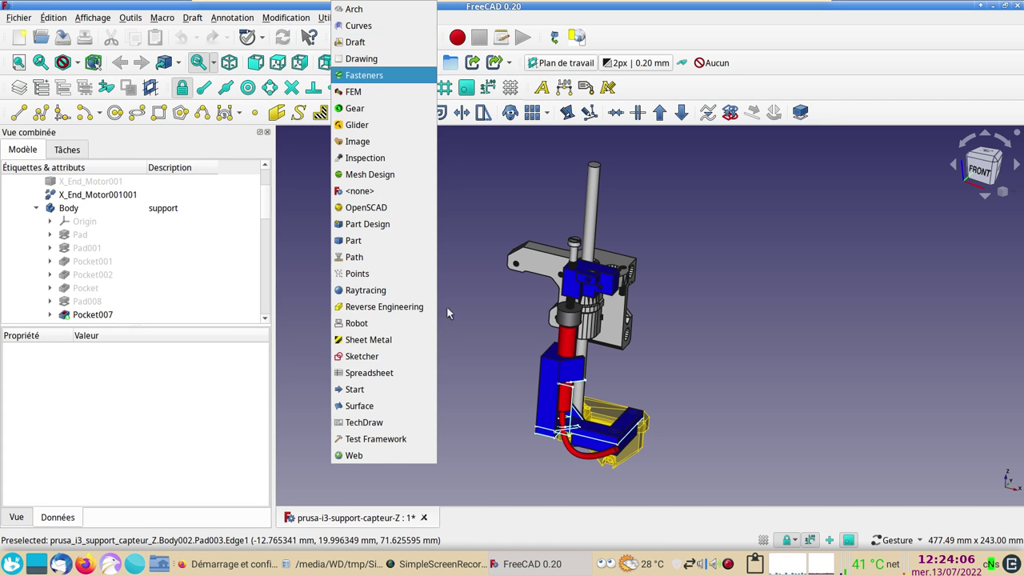
{"action": "left_click", "coordinate": [402, 423]}
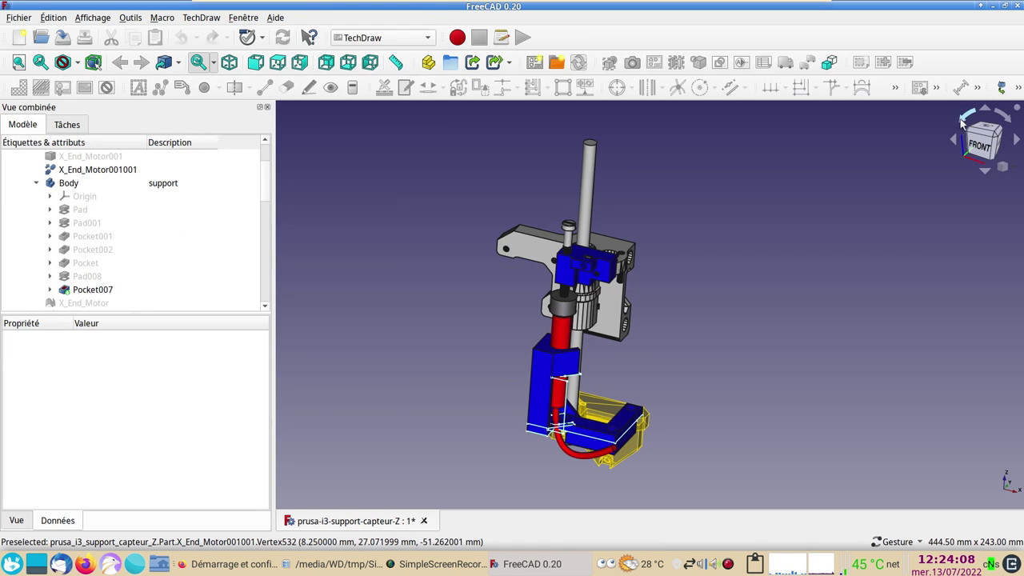
{"action": "left_click", "coordinate": [895, 90]}
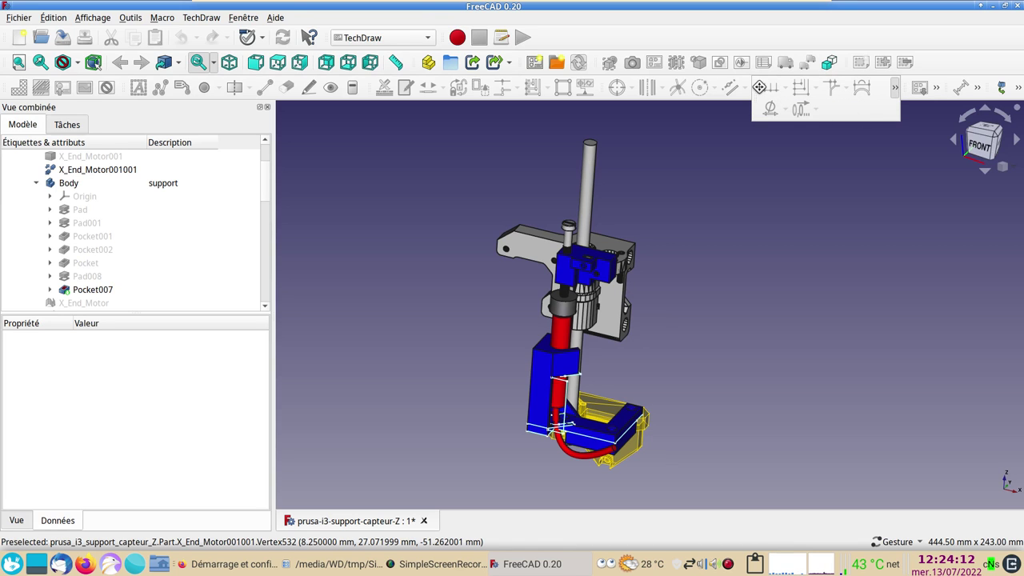
{"action": "left_click_drag", "start_coordinate": [759, 87], "coordinate": [744, 122]}
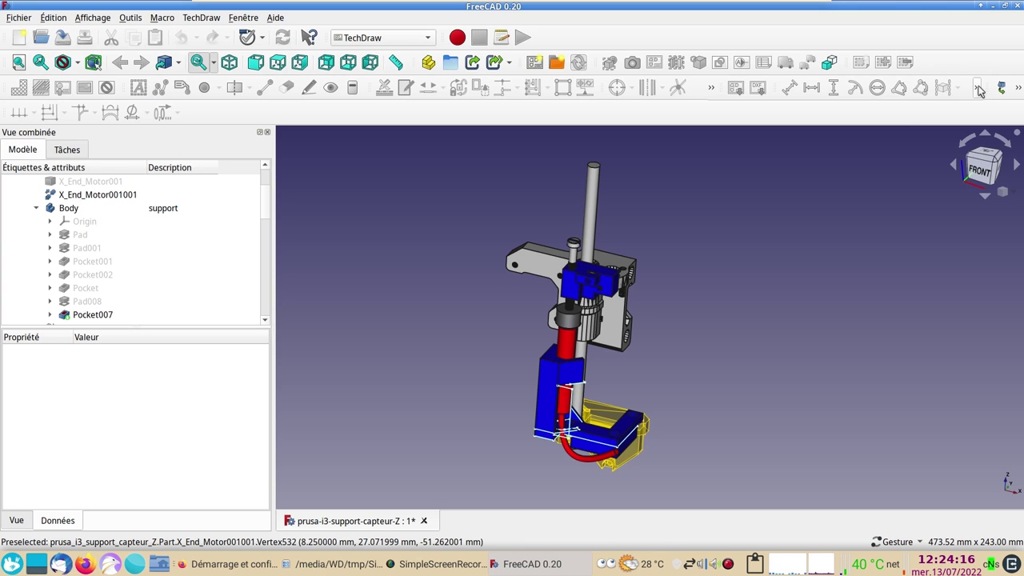
{"action": "left_click", "coordinate": [978, 88]}
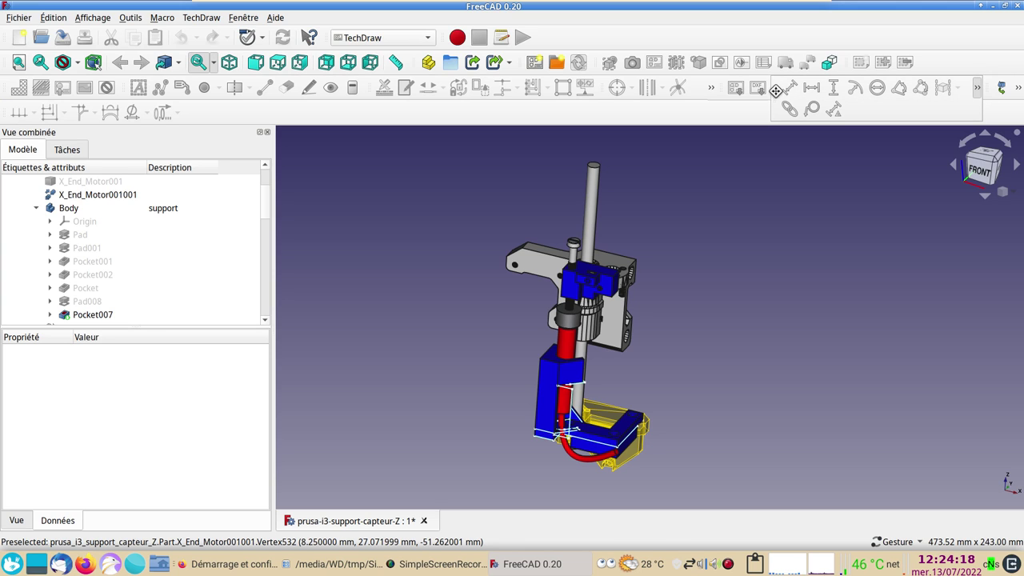
{"action": "left_click_drag", "start_coordinate": [776, 90], "coordinate": [681, 104]}
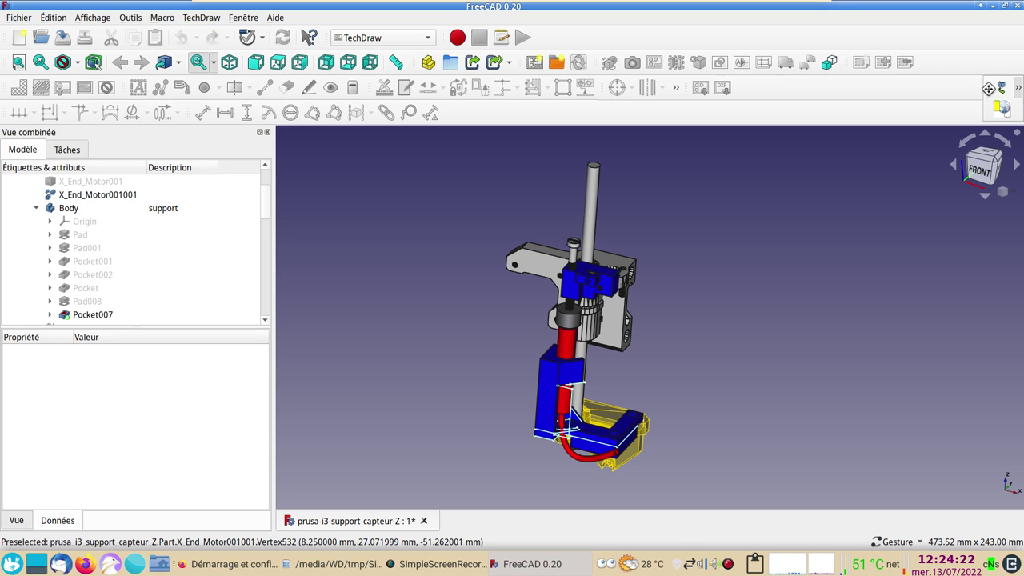
Step: Dock the macro toolbar in the top toolbar row and change to the Draft workbench
{"action": "left_click_drag", "start_coordinate": [988, 88], "coordinate": [700, 32]}
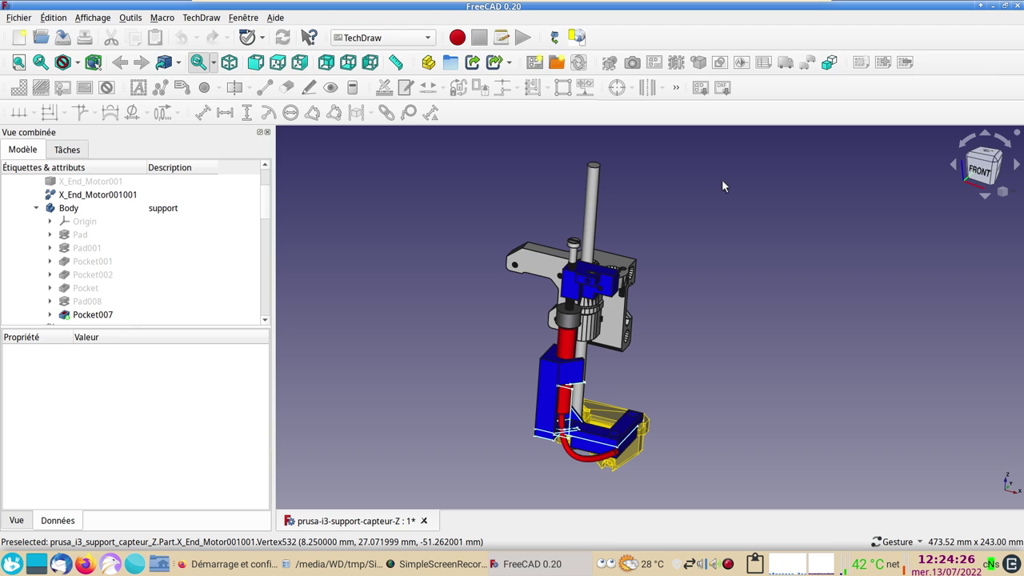
{"action": "left_click", "coordinate": [418, 38]}
{"action": "left_click", "coordinate": [405, 41]}
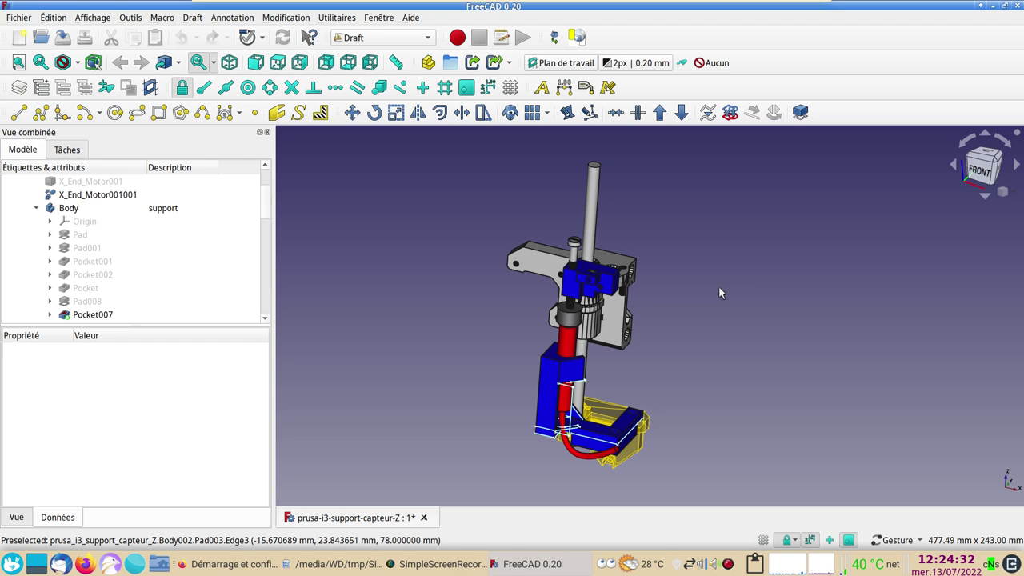
Step: Orbit the assembly through several angles to a left-front view, then pan it up and left
{"action": "mouse_move", "coordinate": [726, 287]}
{"action": "left_mouse_down"}
{"action": "mouse_move", "coordinate": [747, 298]}
{"action": "mouse_move", "coordinate": [685, 284]}
{"action": "mouse_move", "coordinate": [720, 272]}
{"action": "left_mouse_up"}
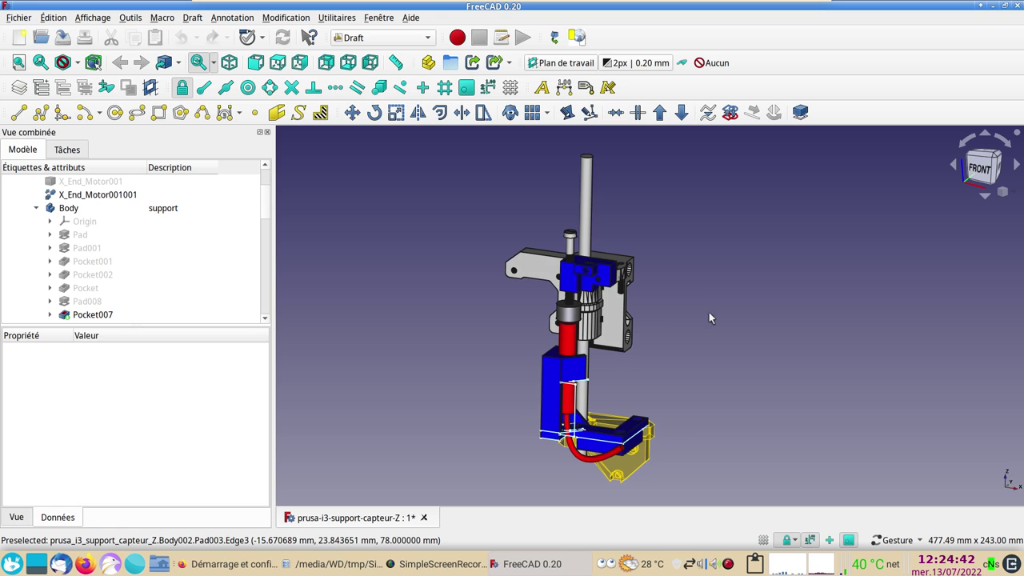
{"action": "mouse_move", "coordinate": [779, 435]}
{"action": "left_mouse_down"}
{"action": "mouse_move", "coordinate": [733, 407]}
{"action": "mouse_move", "coordinate": [731, 338]}
{"action": "mouse_move", "coordinate": [795, 420]}
{"action": "left_mouse_up"}
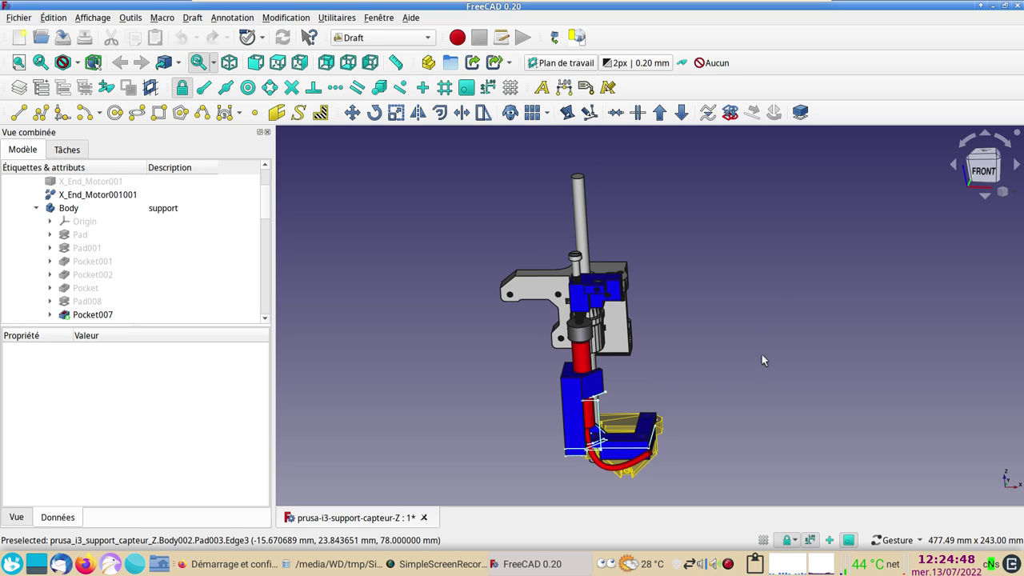
{"action": "left_click_drag", "start_coordinate": [782, 312], "coordinate": [824, 320]}
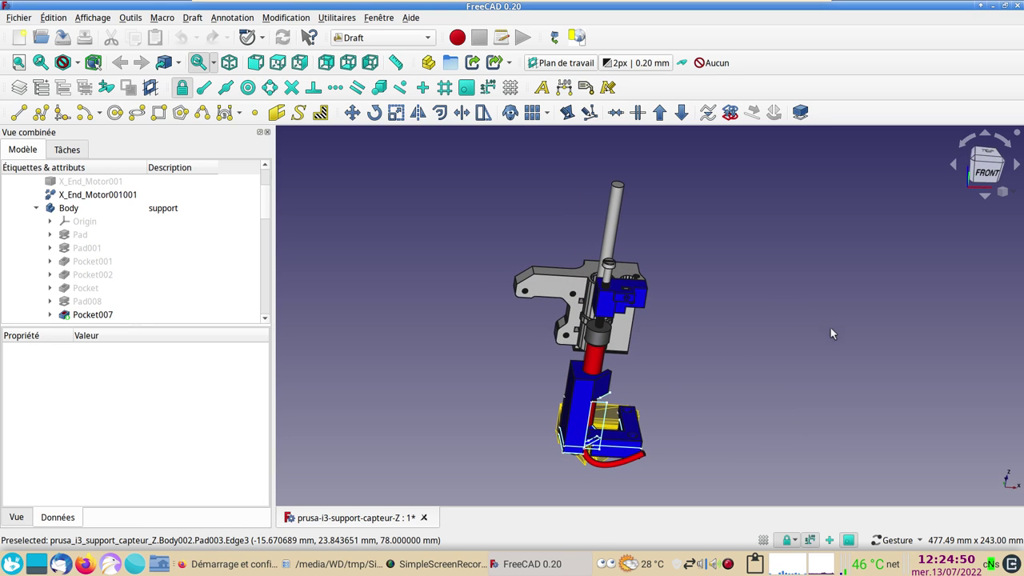
{"action": "mouse_move", "coordinate": [727, 406]}
{"action": "left_mouse_down"}
{"action": "mouse_move", "coordinate": [814, 393]}
{"action": "mouse_move", "coordinate": [822, 376]}
{"action": "left_mouse_up"}
{"action": "mouse_move", "coordinate": [770, 376]}
{"action": "right_mouse_down"}
{"action": "mouse_move", "coordinate": [709, 325]}
{"action": "mouse_move", "coordinate": [708, 352]}
{"action": "right_mouse_up"}
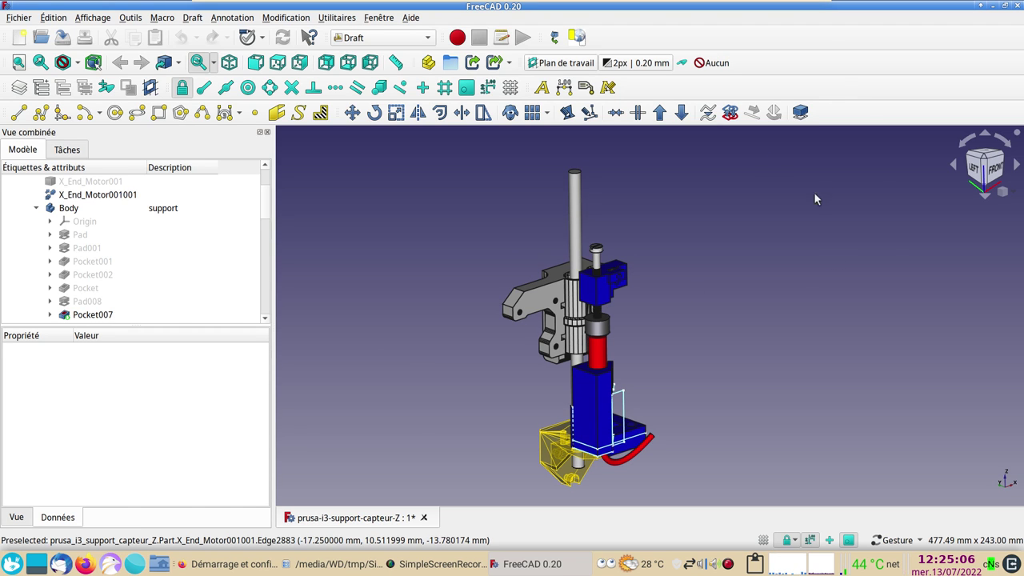
Step: Switch to Firefox, go to YouTube and open the FreeCAD tutorial channel's home page
{"action": "left_click", "coordinate": [249, 562]}
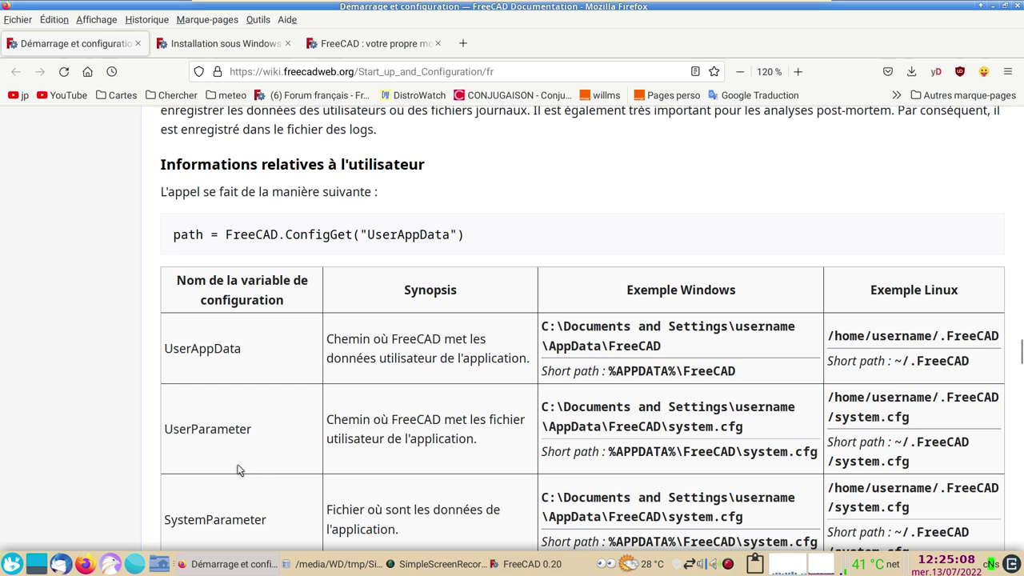
{"action": "left_click", "coordinate": [68, 96]}
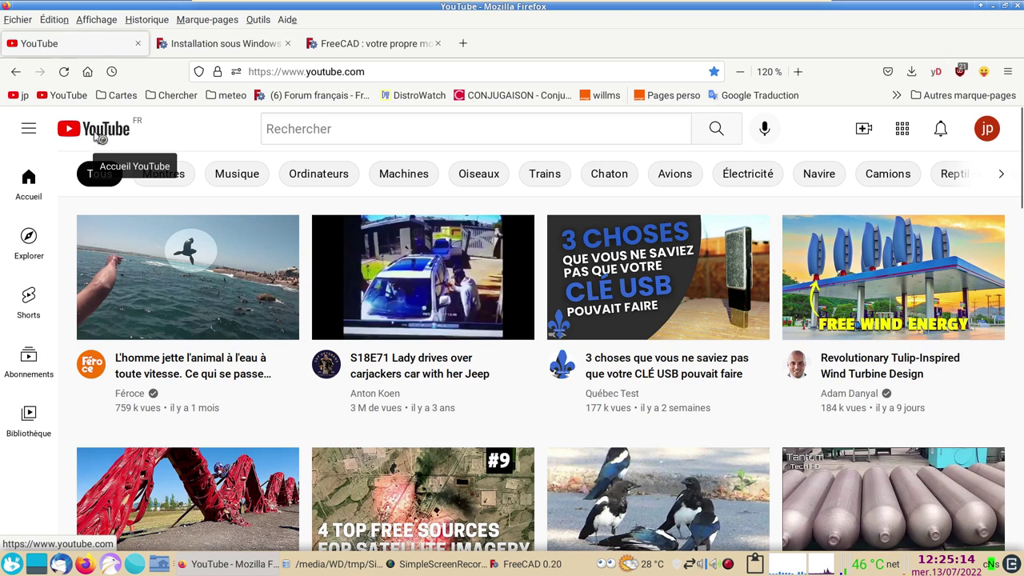
{"action": "left_click", "coordinate": [17, 96]}
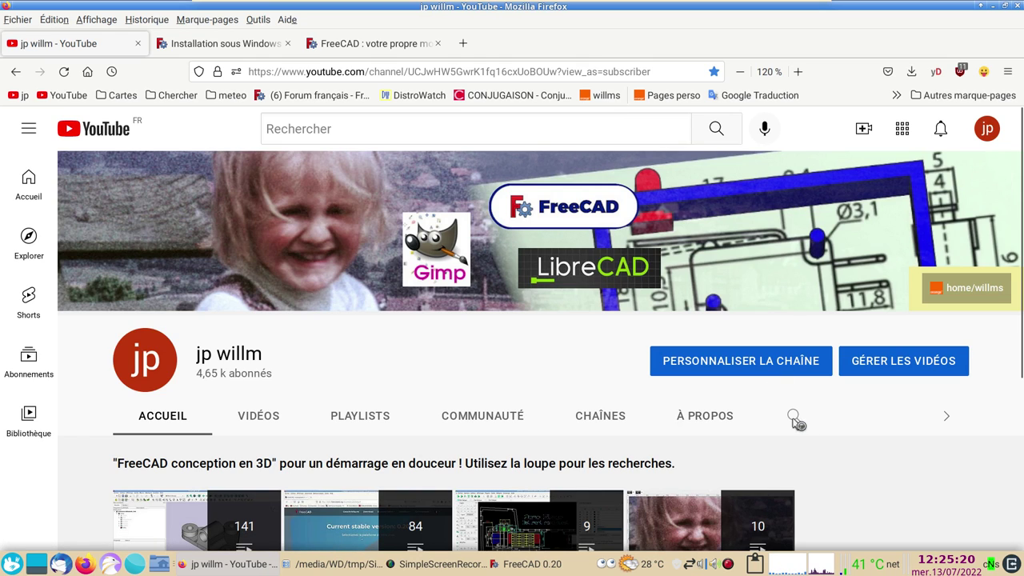
Step: Search the channel's videos for 'grille'
{"action": "scroll", "coordinate": [800, 420], "scroll_direction": "down", "scroll_amount": 2}
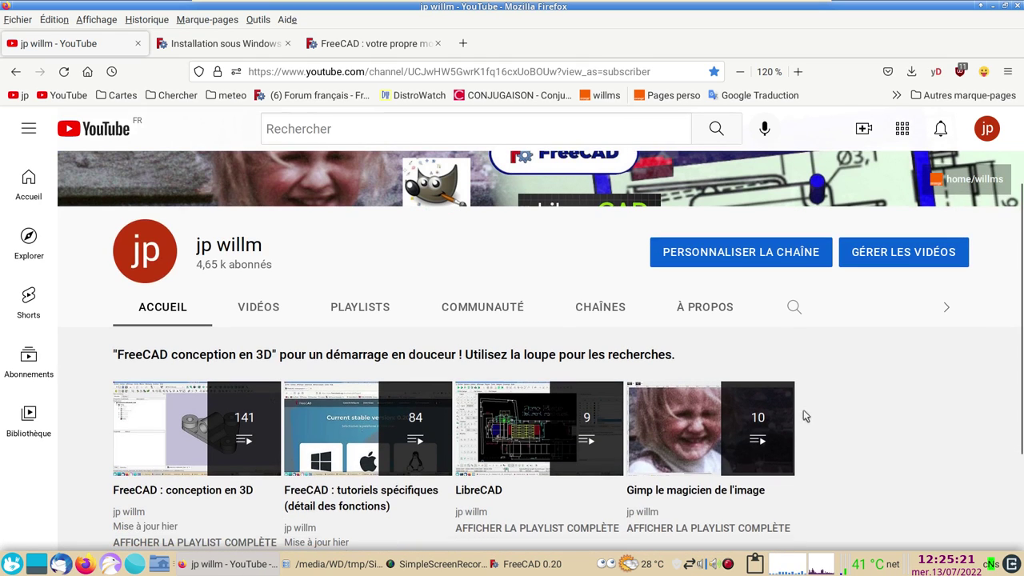
{"action": "left_click", "coordinate": [792, 307]}
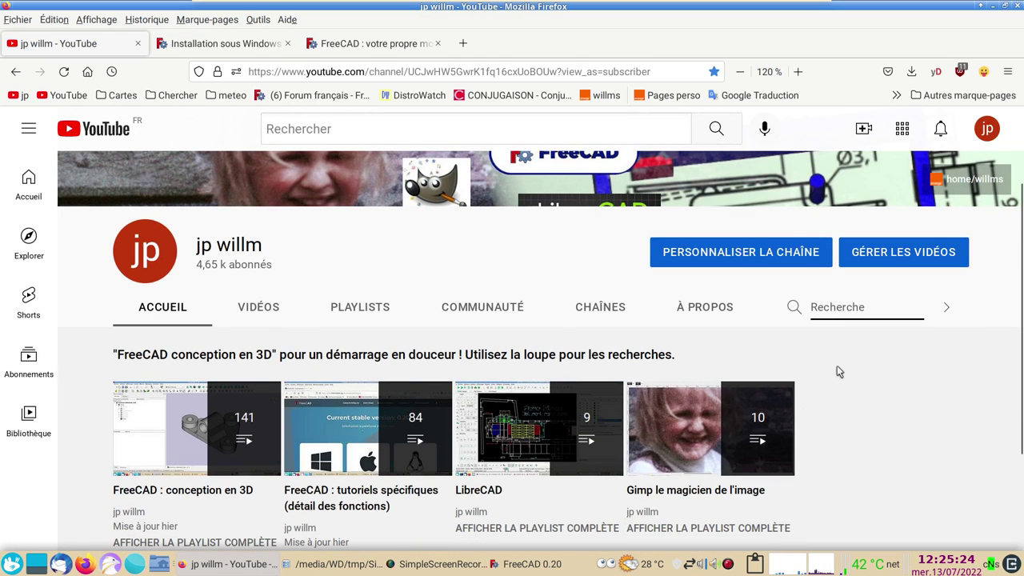
{"action": "type", "text": "gril"}
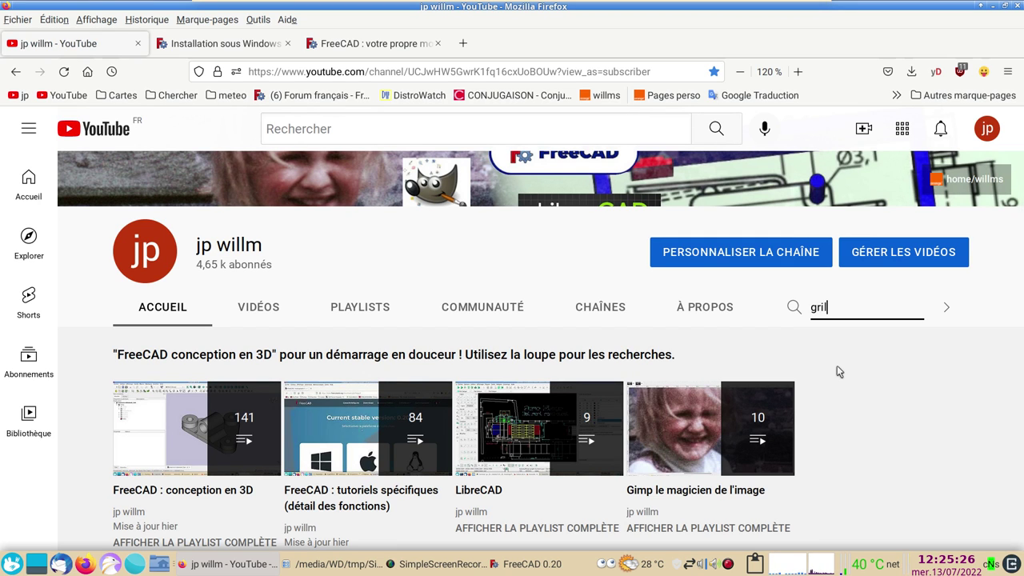
{"action": "type", "text": "le"}
{"action": "key", "text": "Return"}
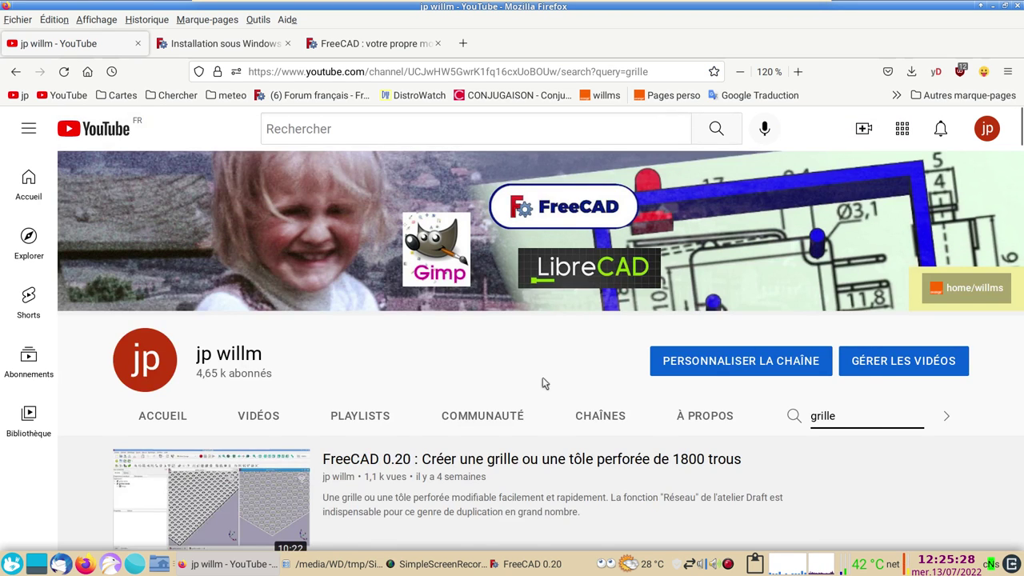
Step: Replace the search with 'freecad 0.2' to list FreeCAD 0.20 videos, then open the SimpleScreenRecorder menu
{"action": "scroll", "coordinate": [543, 378], "scroll_direction": "down", "scroll_amount": 3}
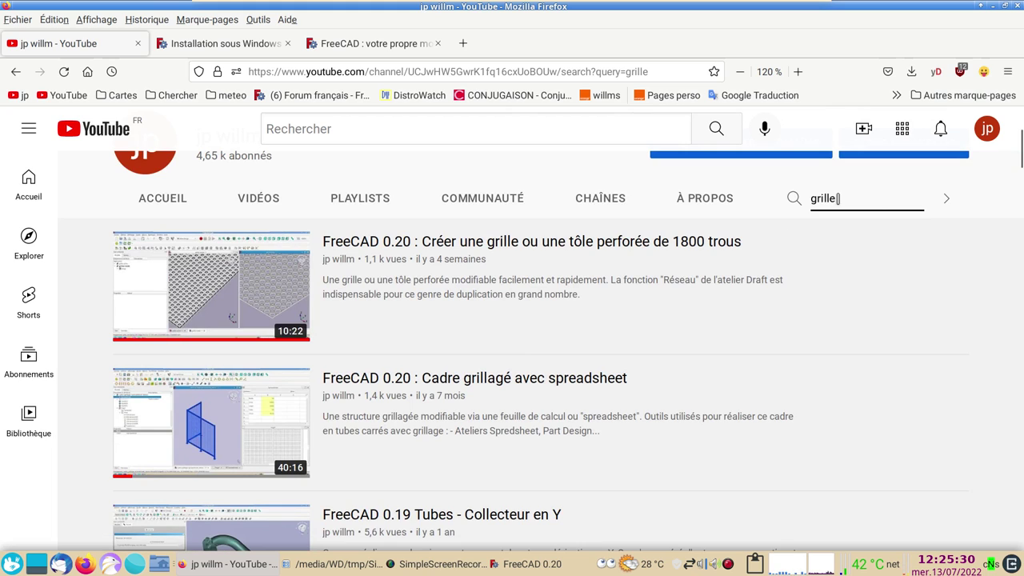
{"action": "left_click_drag", "start_coordinate": [837, 199], "coordinate": [803, 196]}
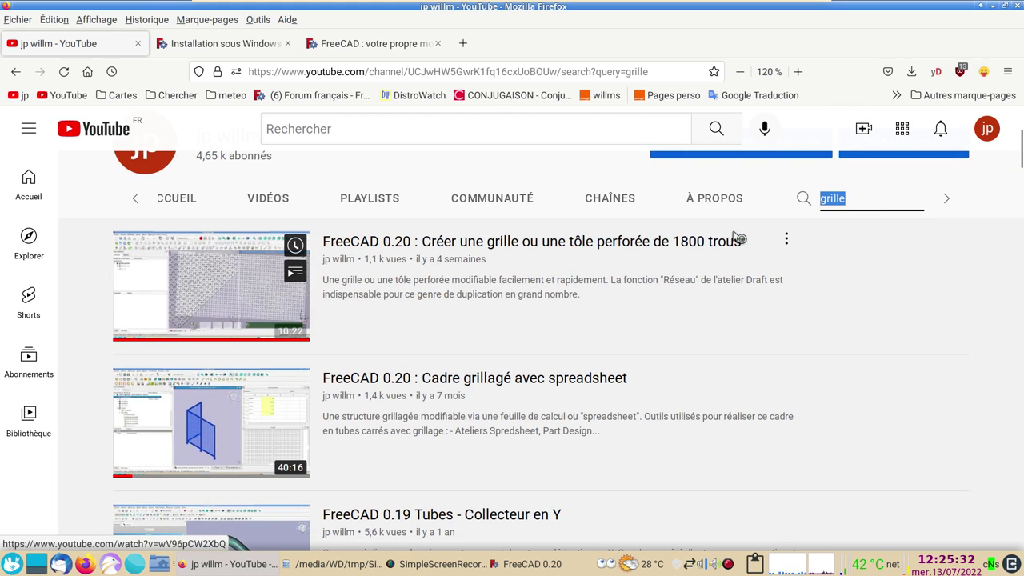
{"action": "type", "text": "freec"}
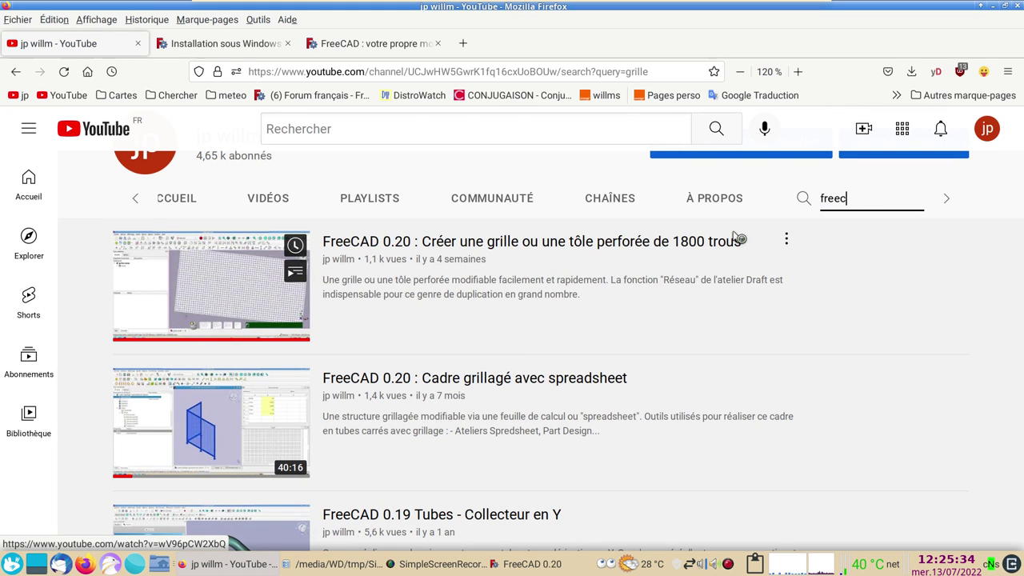
{"action": "type", "text": "ad 0.20"}
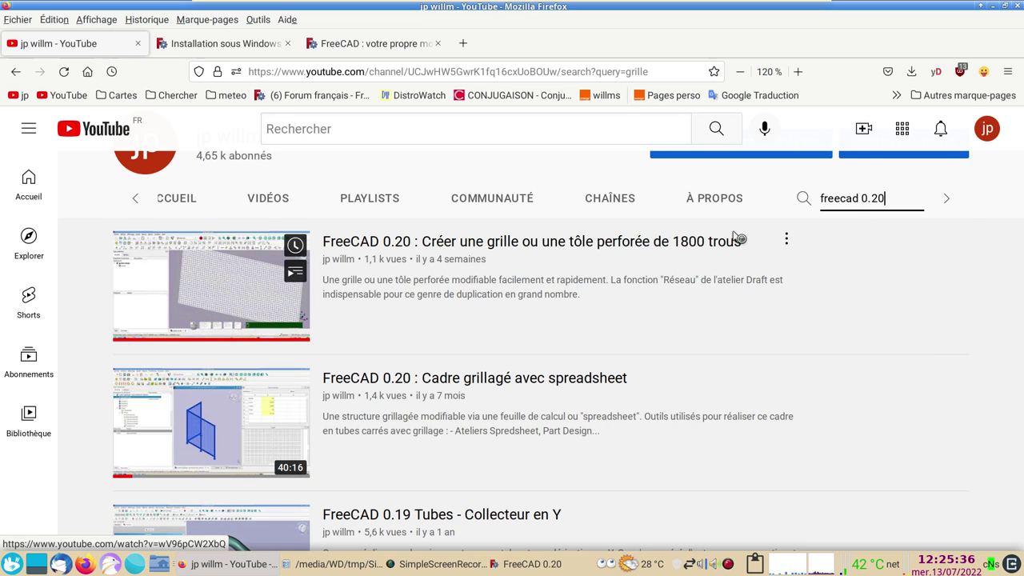
{"action": "key", "text": "Return"}
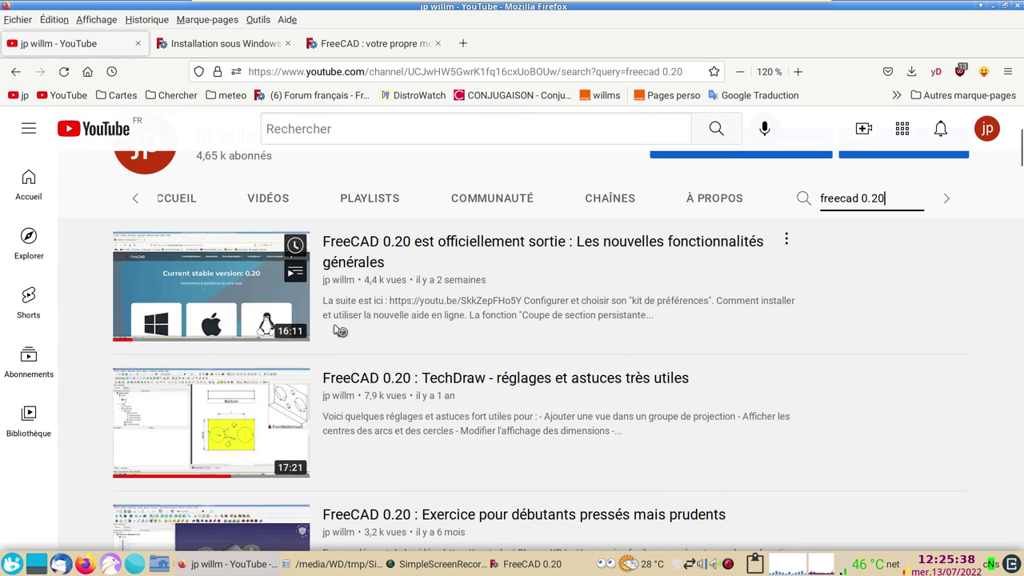
{"action": "mouse_move", "coordinate": [452, 276]}
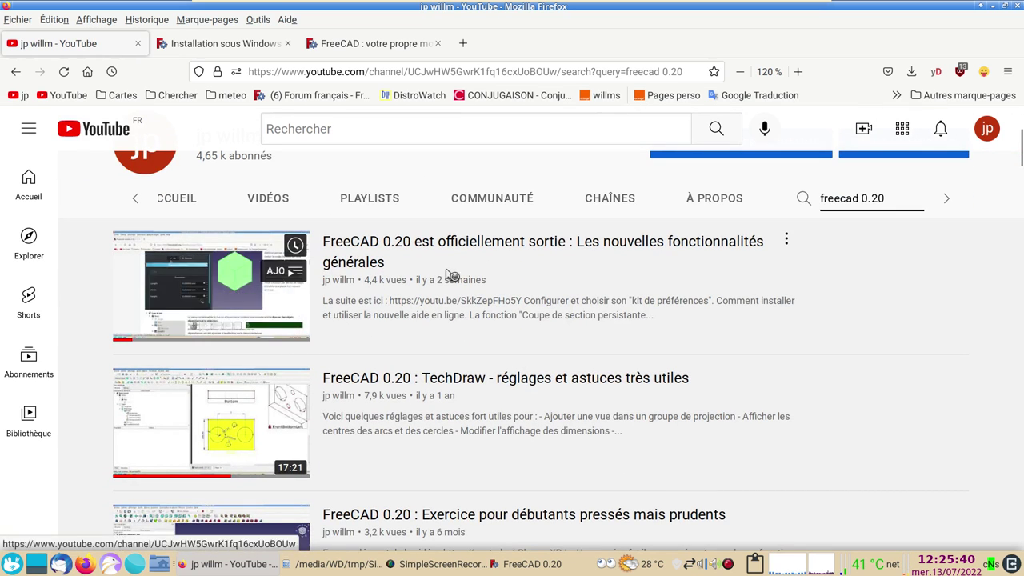
{"action": "scroll", "coordinate": [464, 264], "scroll_direction": "down", "scroll_amount": 2}
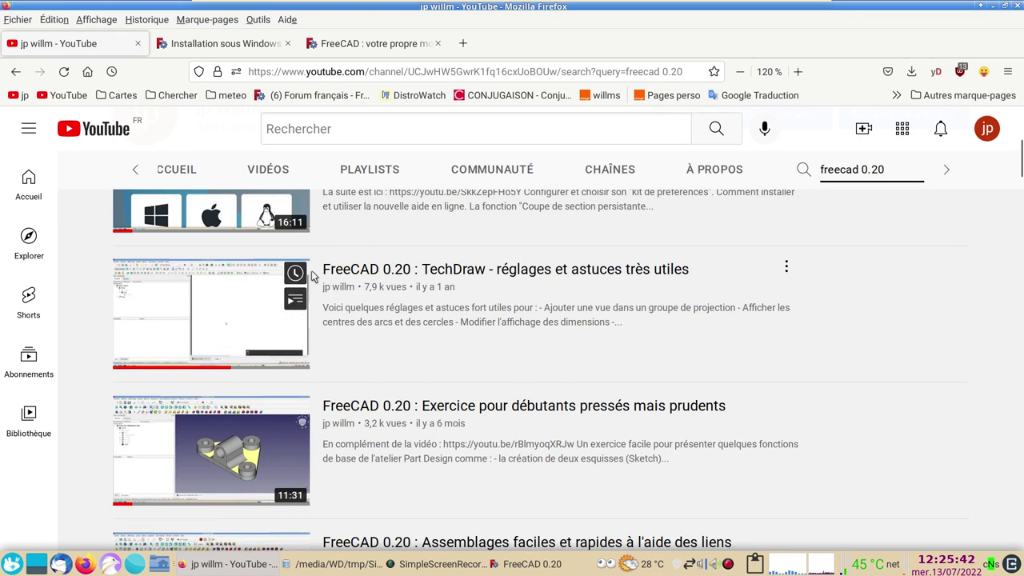
{"action": "scroll", "coordinate": [436, 308], "scroll_direction": "up", "scroll_amount": 2}
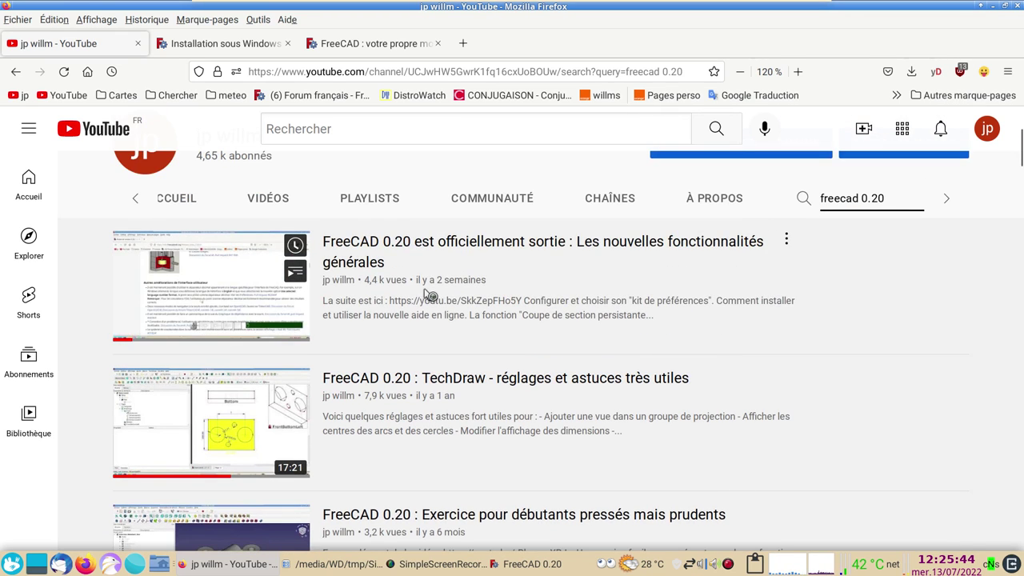
{"action": "scroll", "coordinate": [352, 308], "scroll_direction": "up", "scroll_amount": 2}
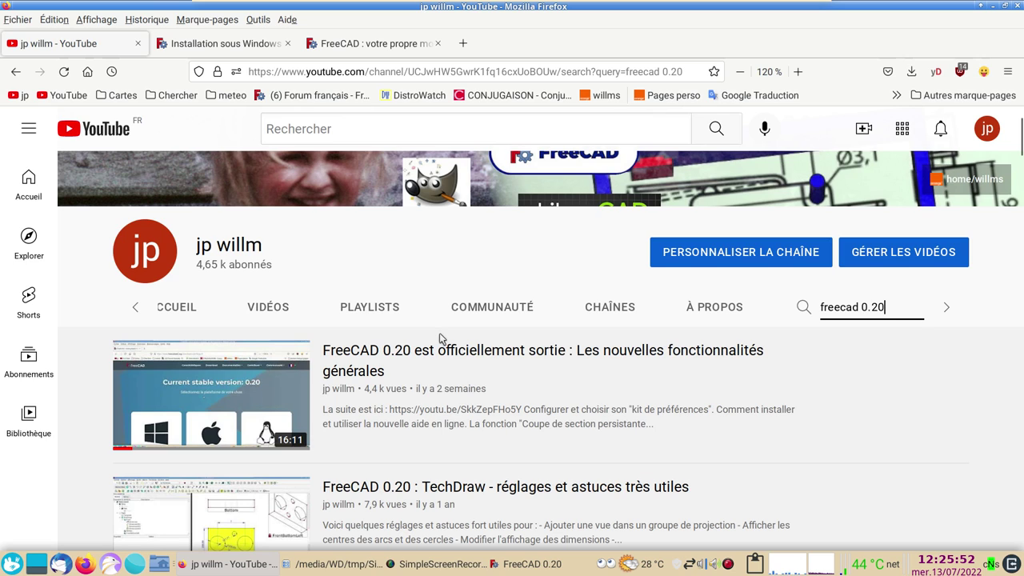
{"action": "right_click", "coordinate": [724, 556]}
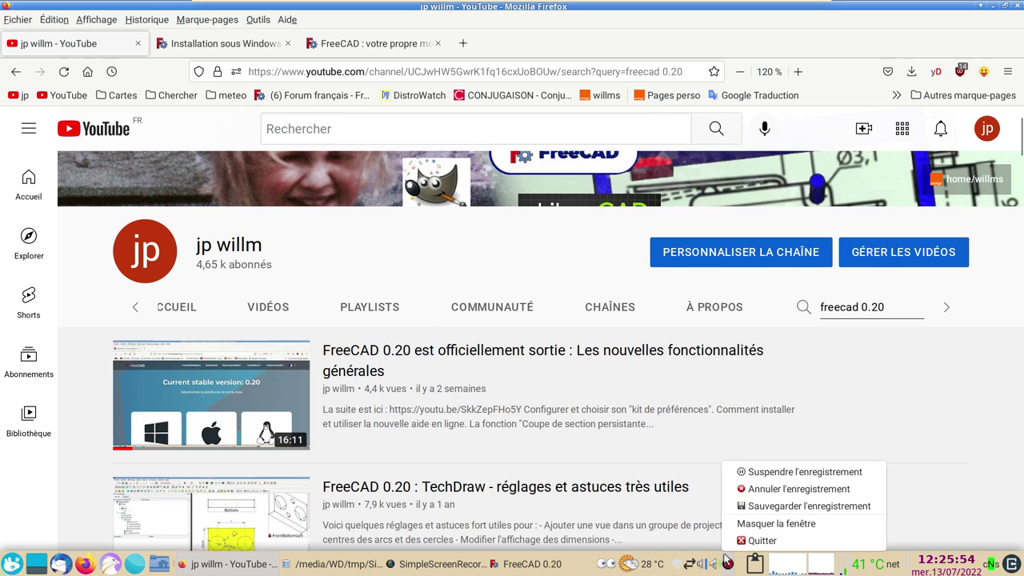